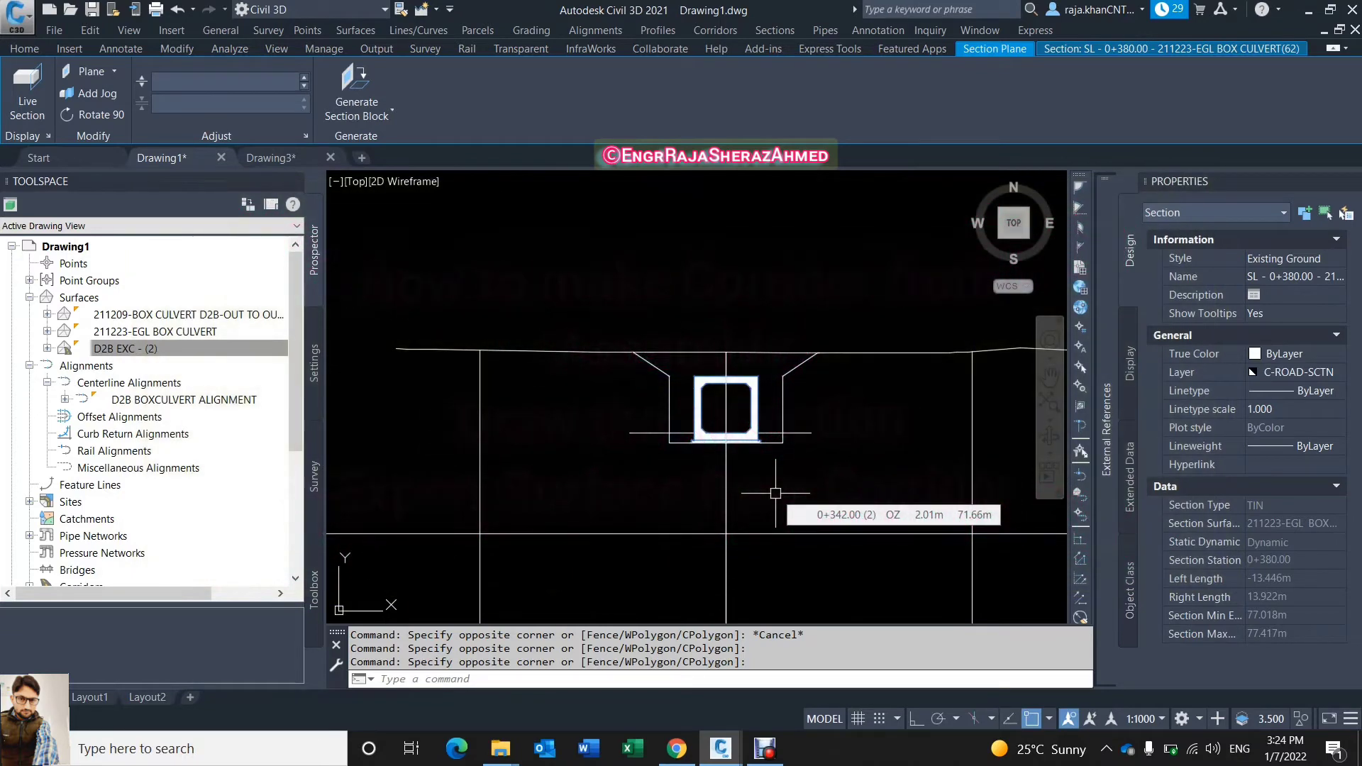
# Examine the box culvert cross-section at station 0+342.00, its excavation lines against the existing ground, and the sample lines along the alignment.
pyautogui.scroll(6, 724, 397)
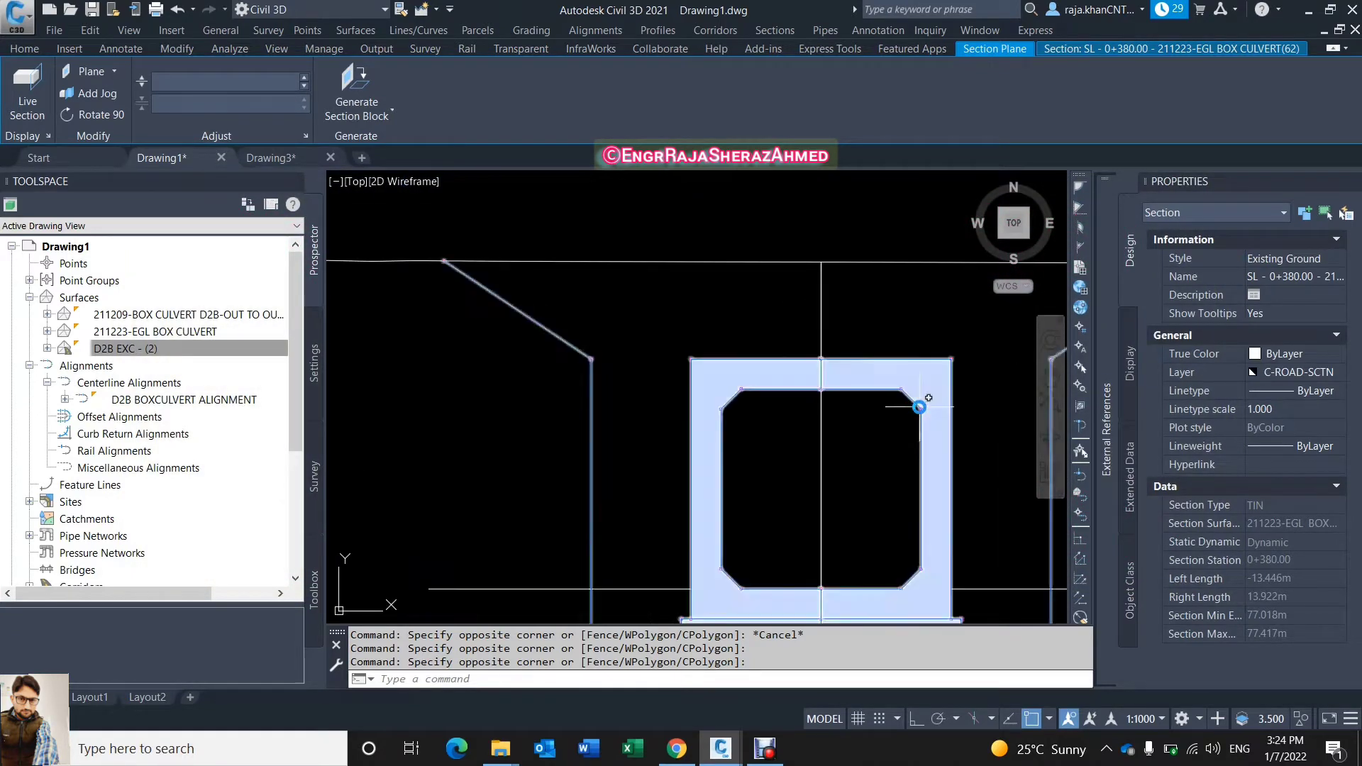
pyautogui.scroll(-4, 716, 255)
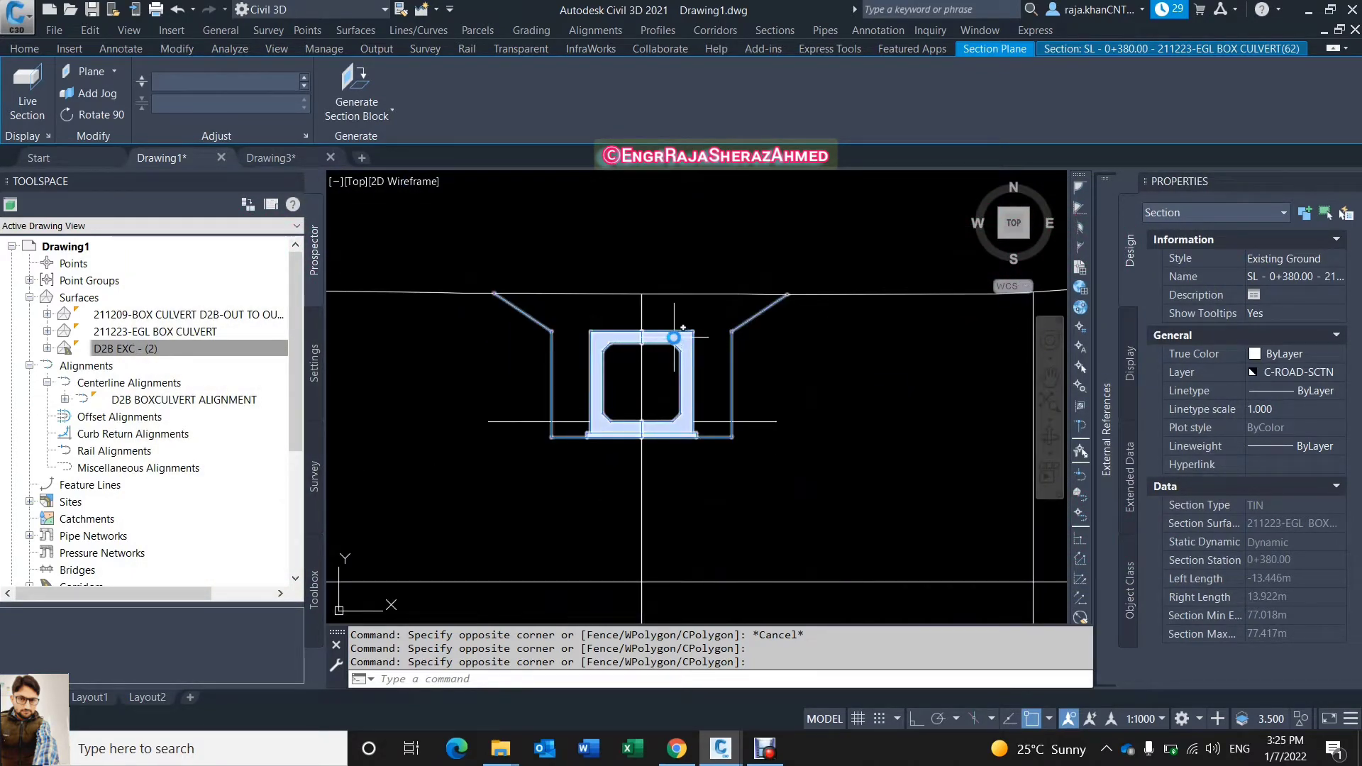
pyautogui.scroll(2, 674, 337)
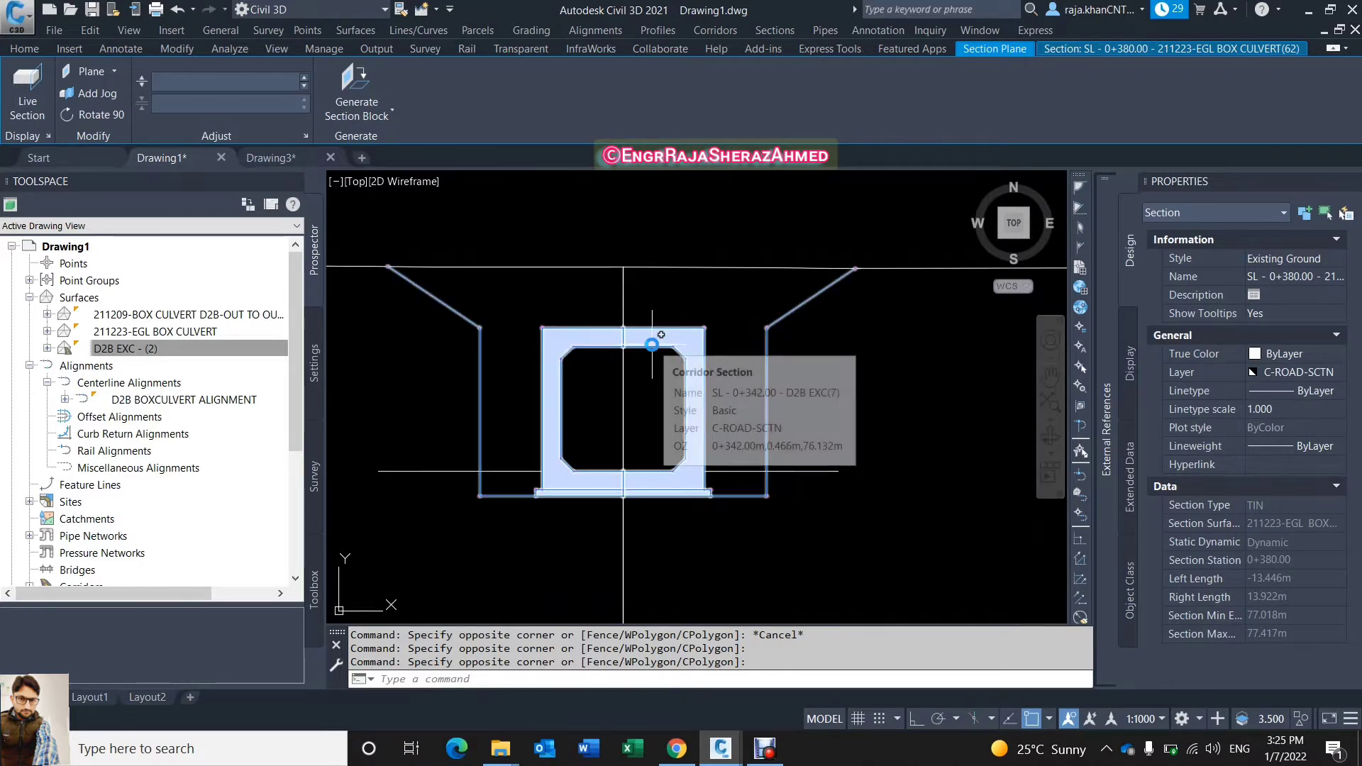
pyautogui.click(644, 394)
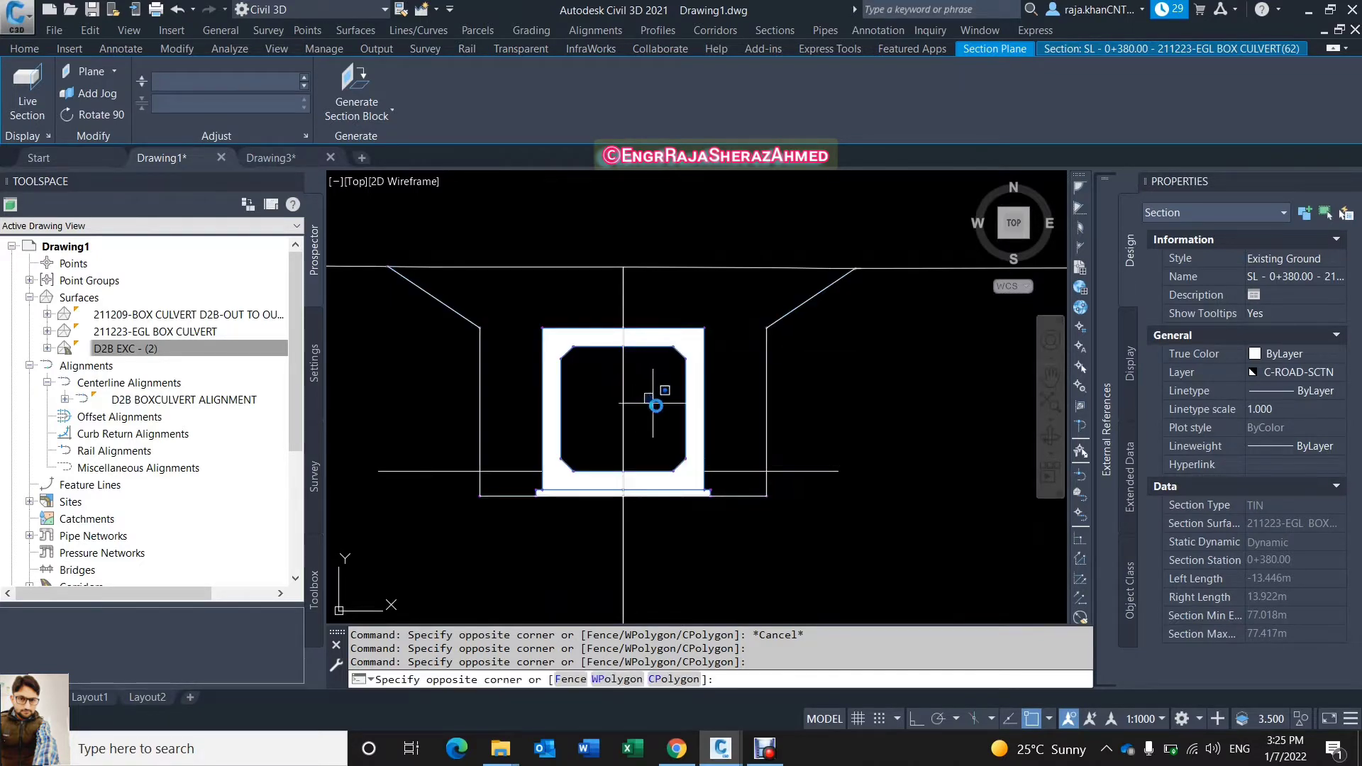
pyautogui.click(682, 357)
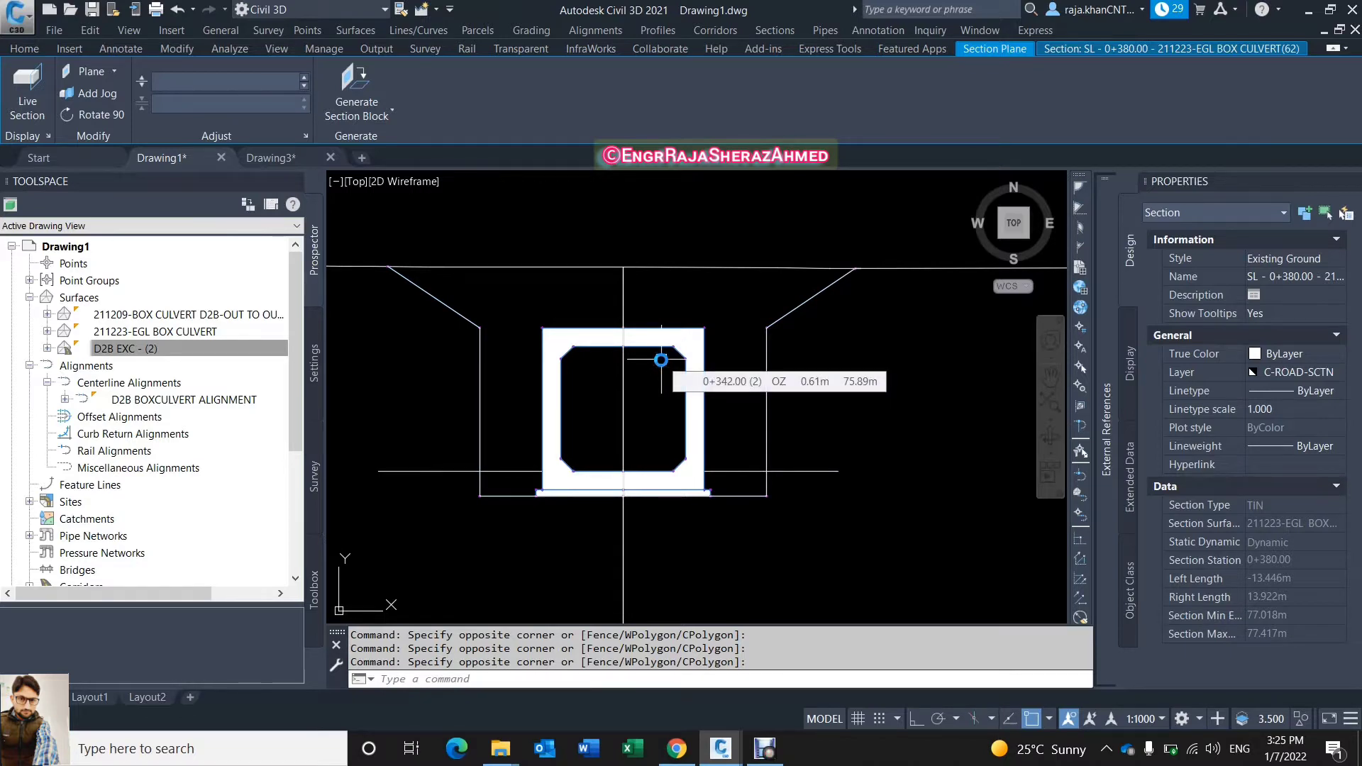
pyautogui.moveTo(640, 410); pyautogui.dragTo(637, 401, button='middle')
pyautogui.moveTo(659, 299); pyautogui.dragTo(613, 308, button='middle')
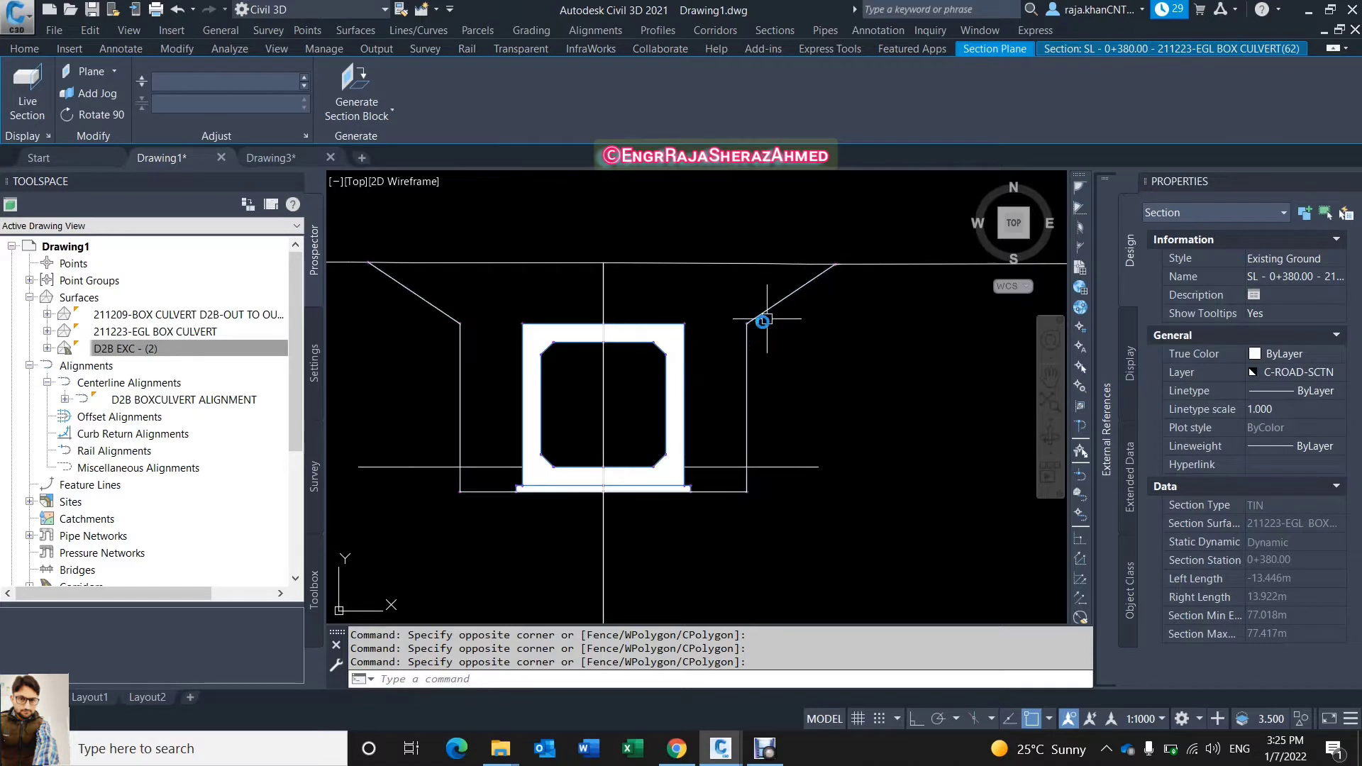
pyautogui.scroll(-4, 763, 322)
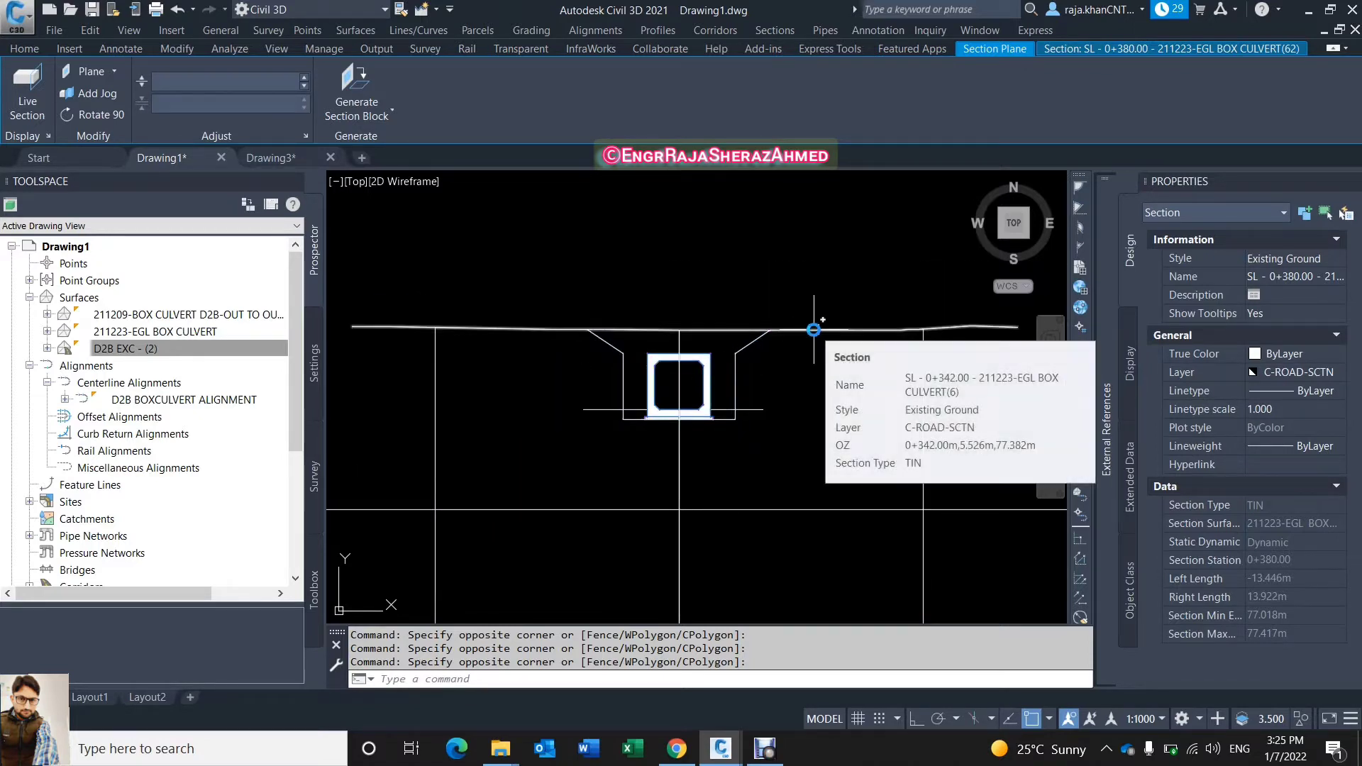
pyautogui.scroll(4, 759, 400)
pyautogui.scroll(-2, 704, 429)
pyautogui.scroll(-3, 704, 430)
pyautogui.scroll(3, 716, 376)
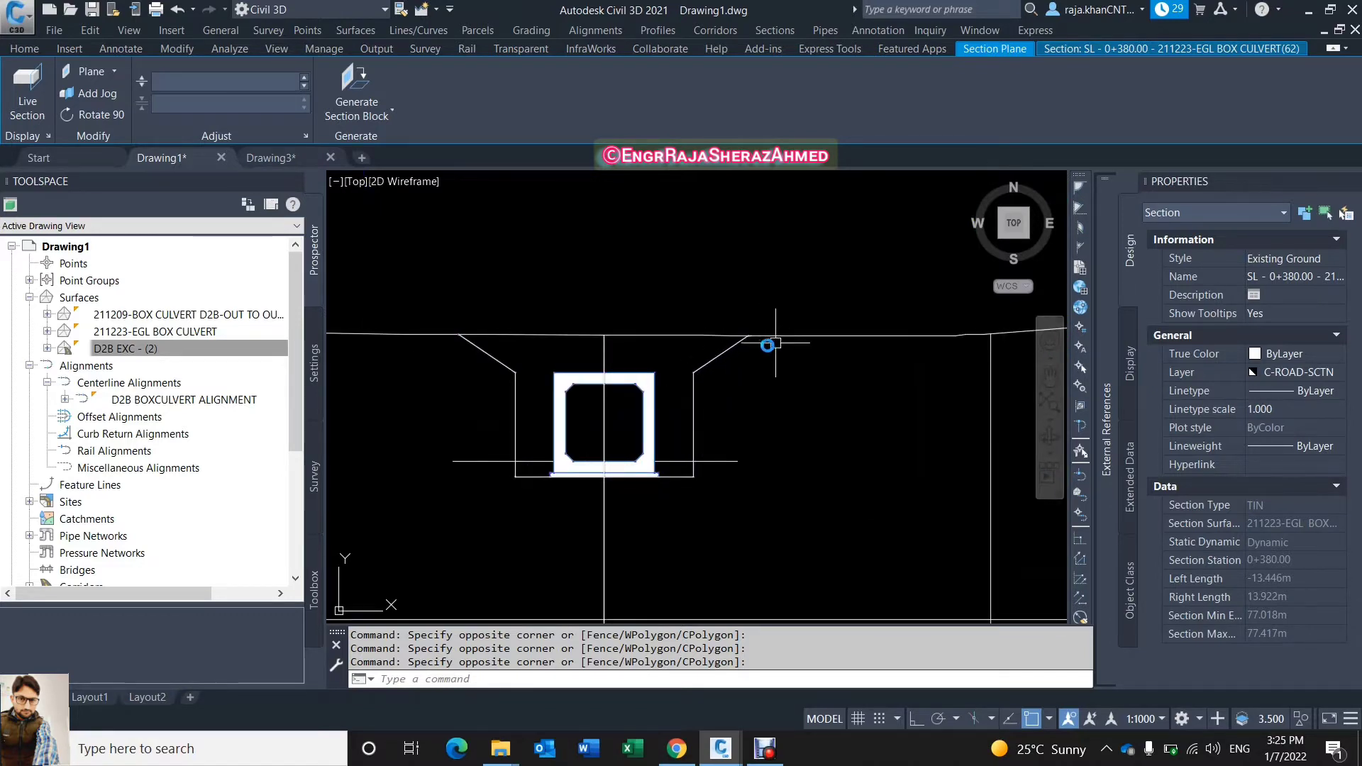
pyautogui.scroll(4, 752, 347)
pyautogui.scroll(-3, 791, 310)
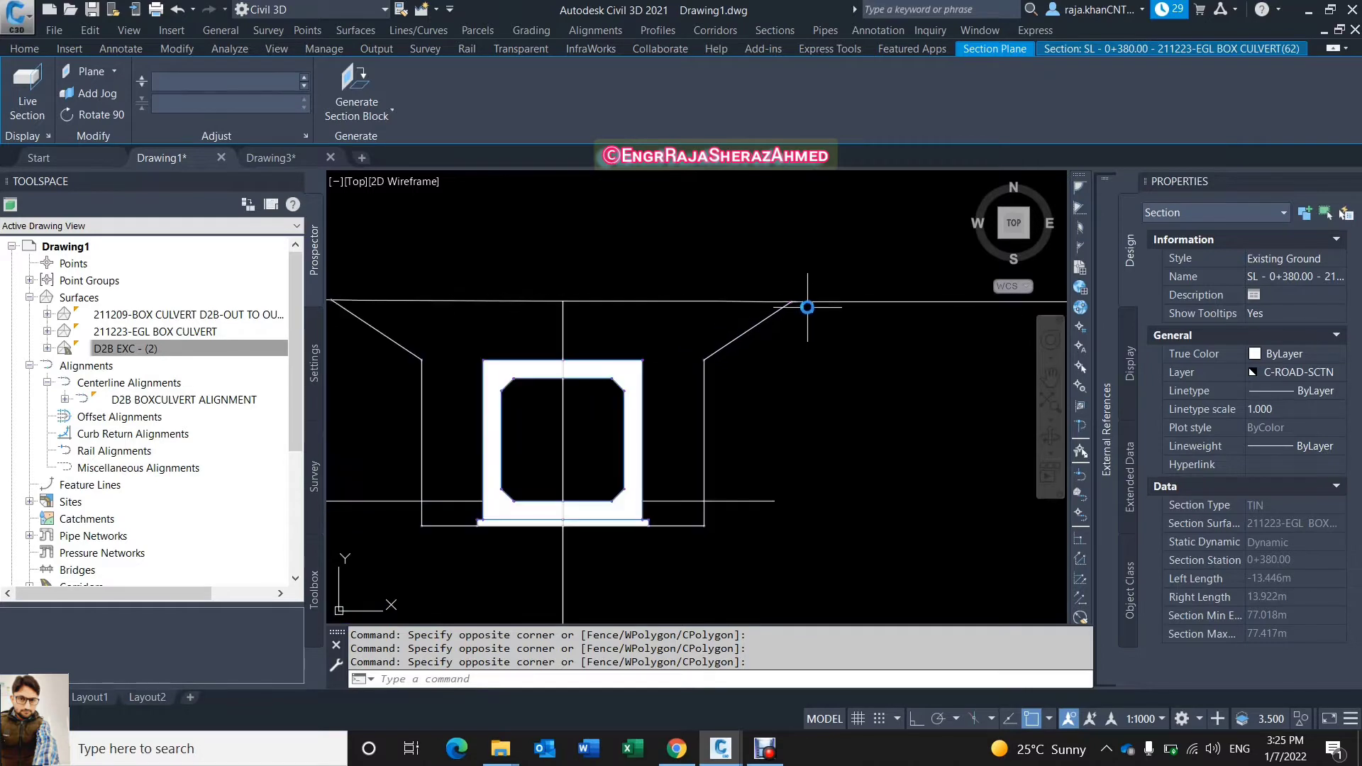
pyautogui.scroll(-2, 760, 371)
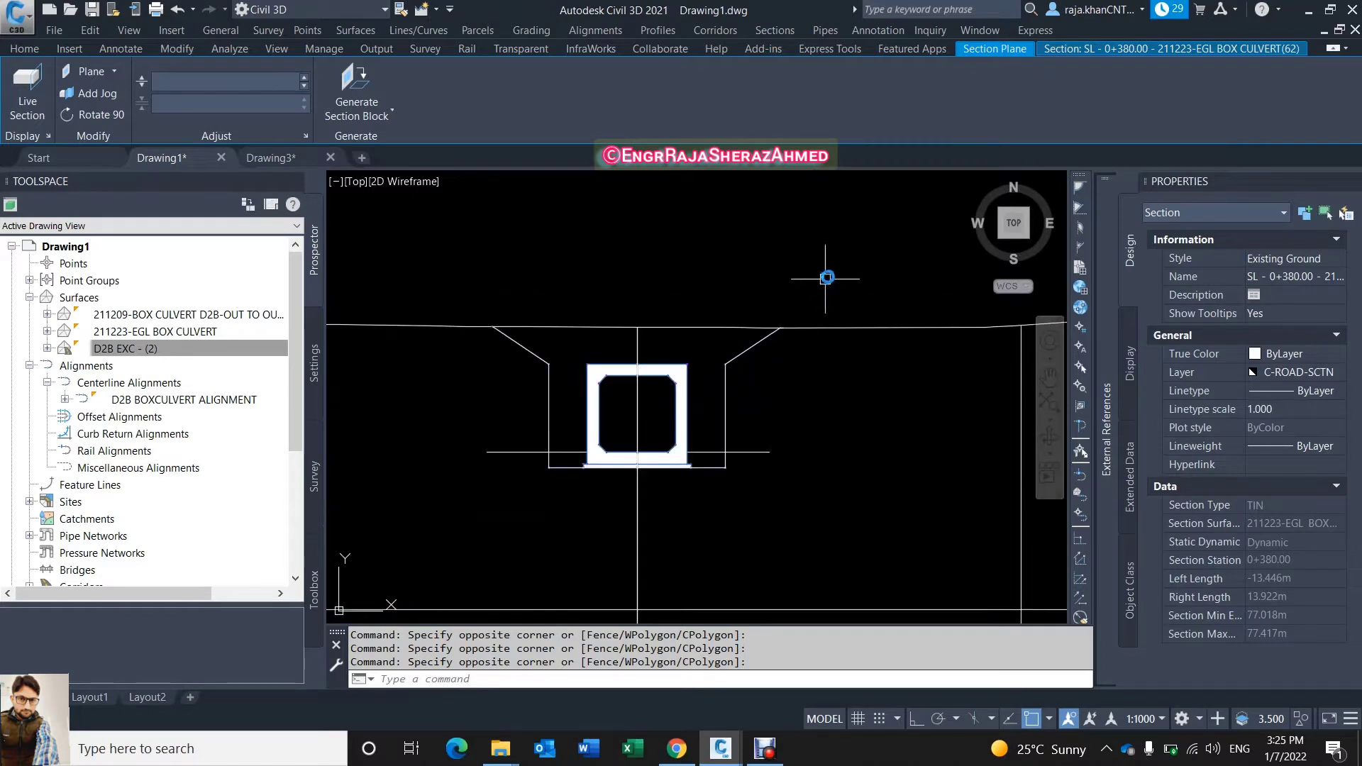
pyautogui.moveTo(793, 330)
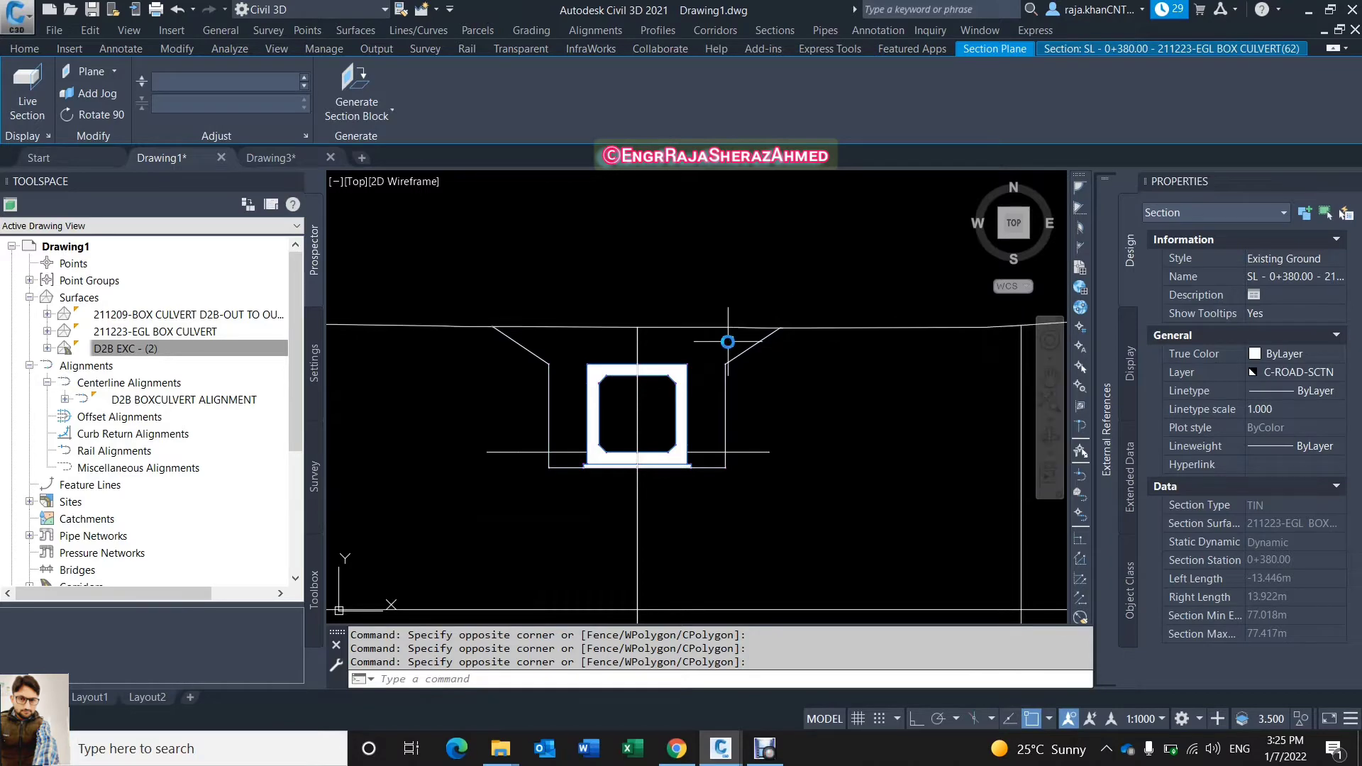
pyautogui.scroll(-6, 773, 379)
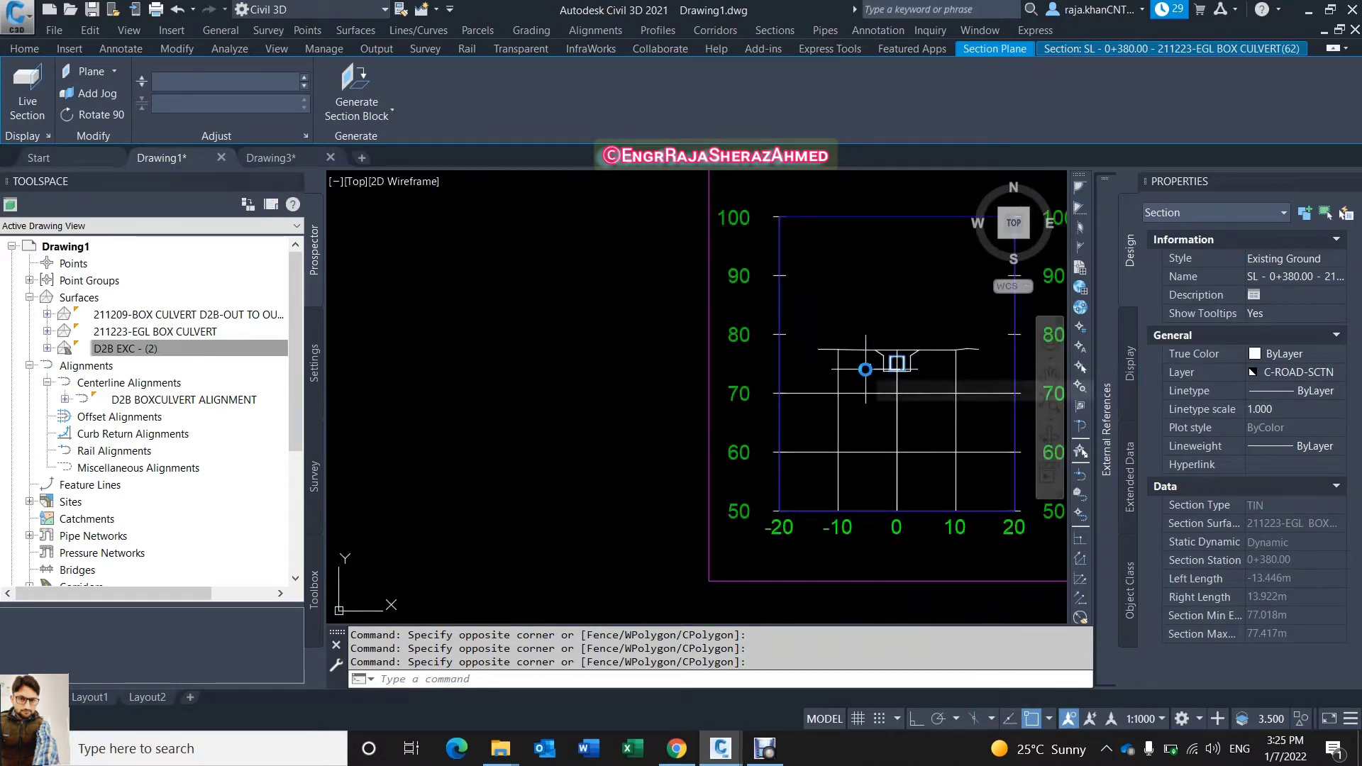
pyautogui.scroll(-4, 867, 370)
pyautogui.scroll(-6, 869, 370)
pyautogui.scroll(7, 593, 301)
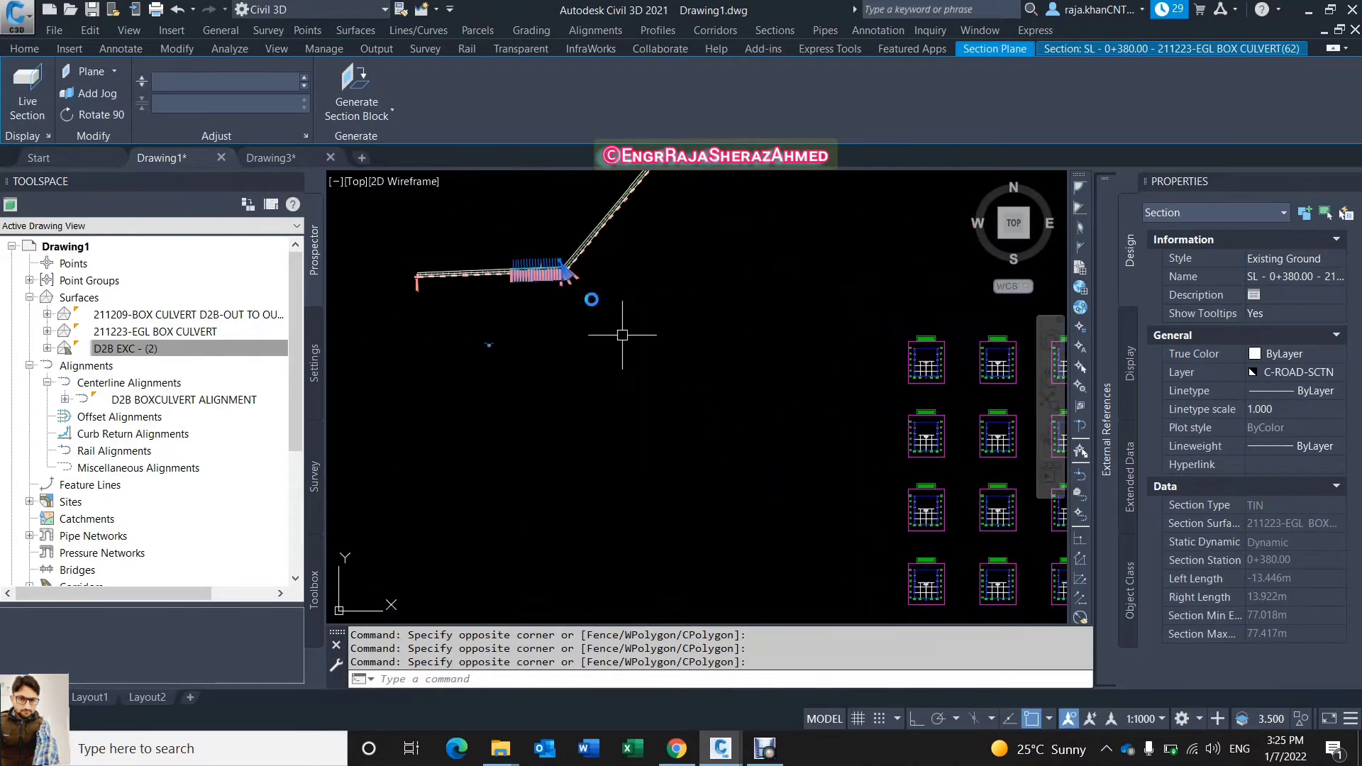
pyautogui.scroll(-6, 717, 523)
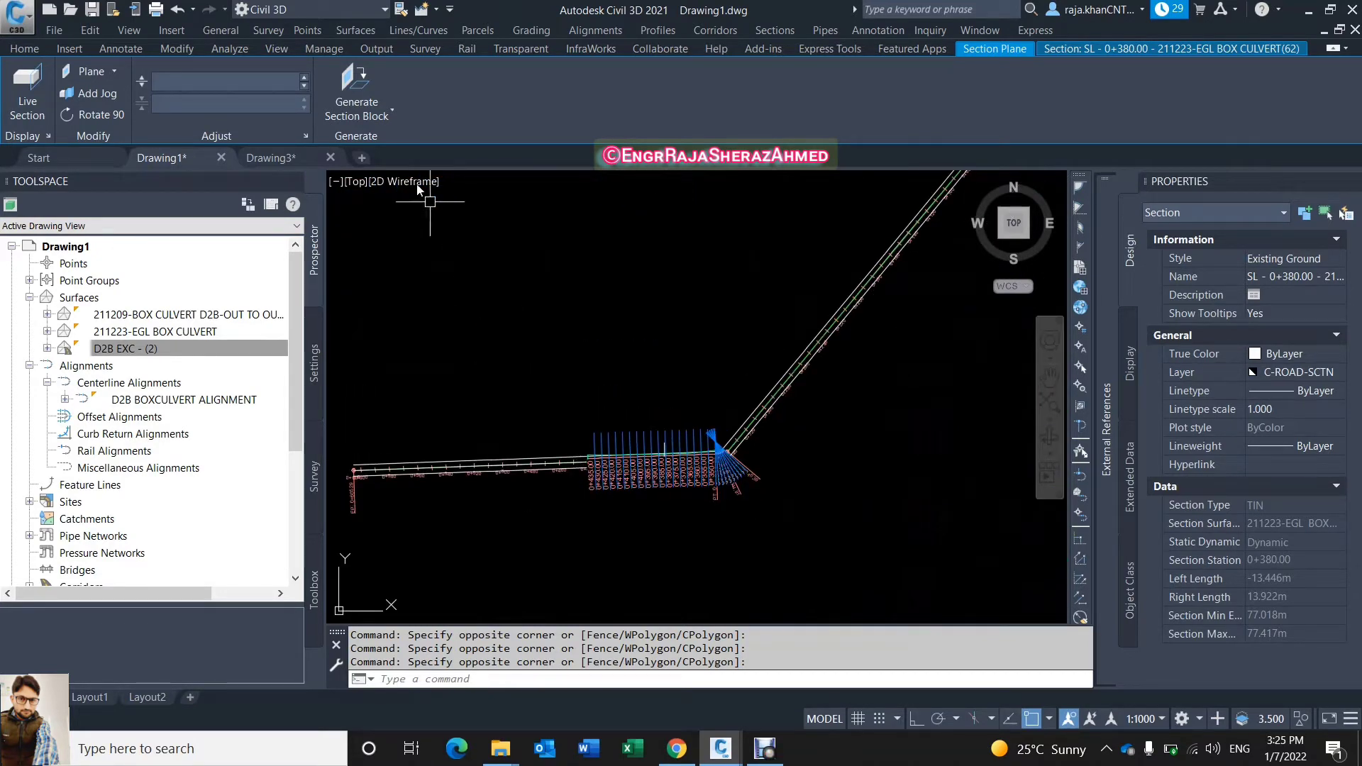
# Switch to Drawing3 and import the LandXML surface file 211209-BOX CULVERT D2B-OUT TO OUTLET-2 INVERT LEVEL.
pyautogui.click(282, 159)
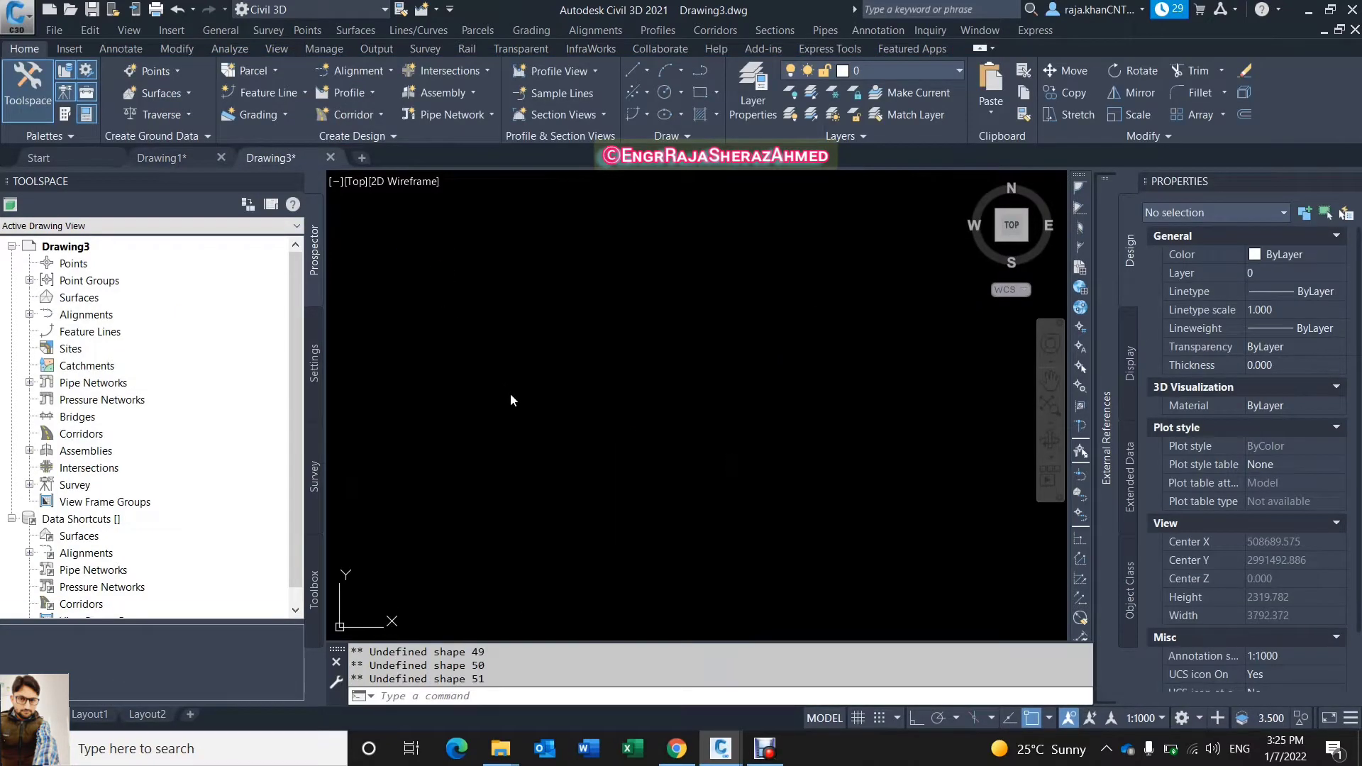
pyautogui.click(602, 469)
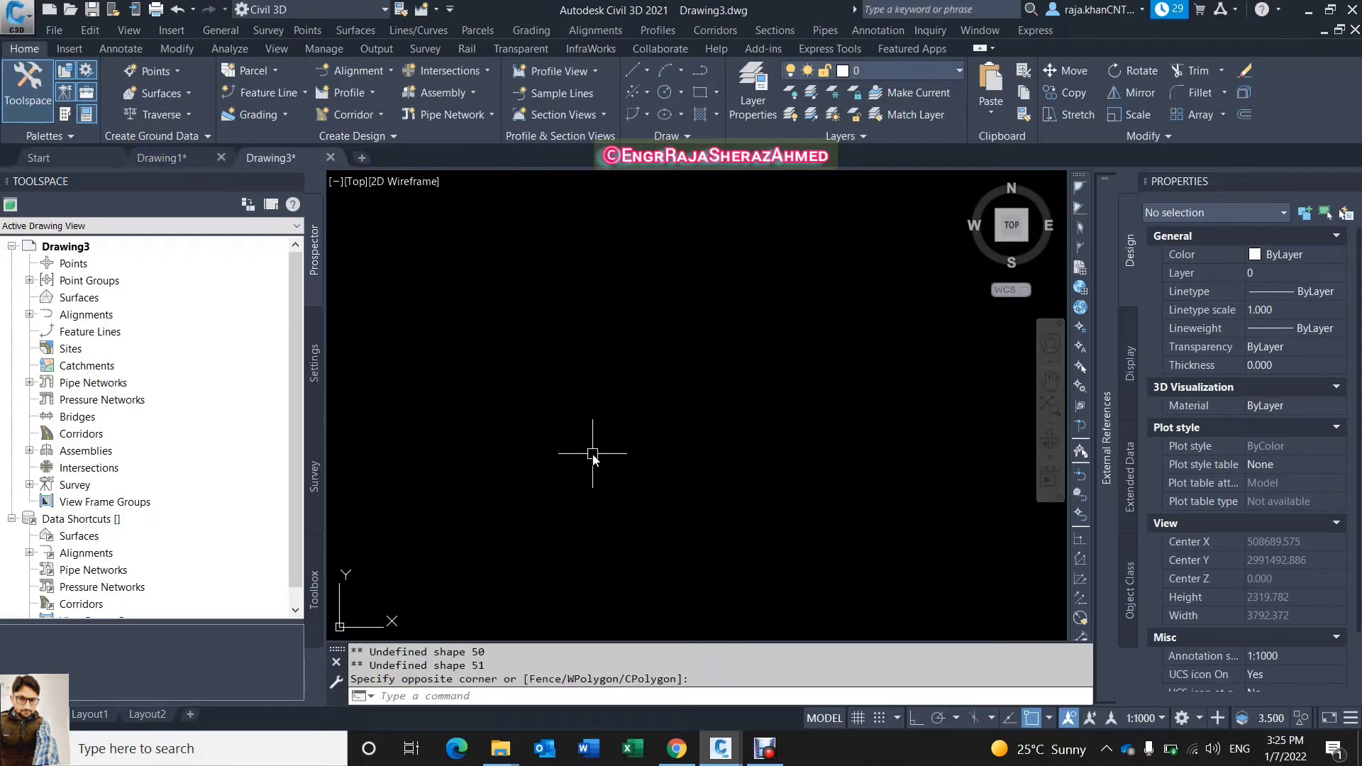
pyautogui.click(69, 48)
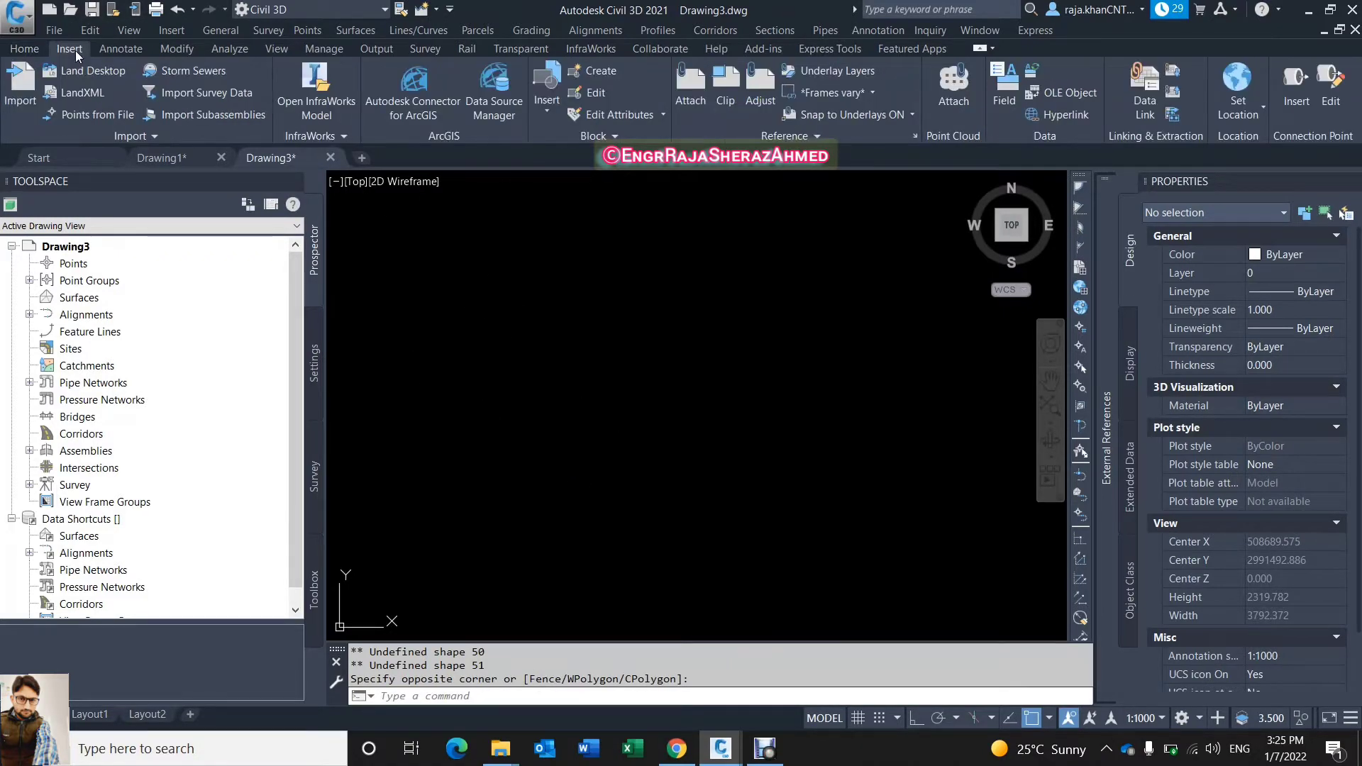
pyautogui.click(74, 94)
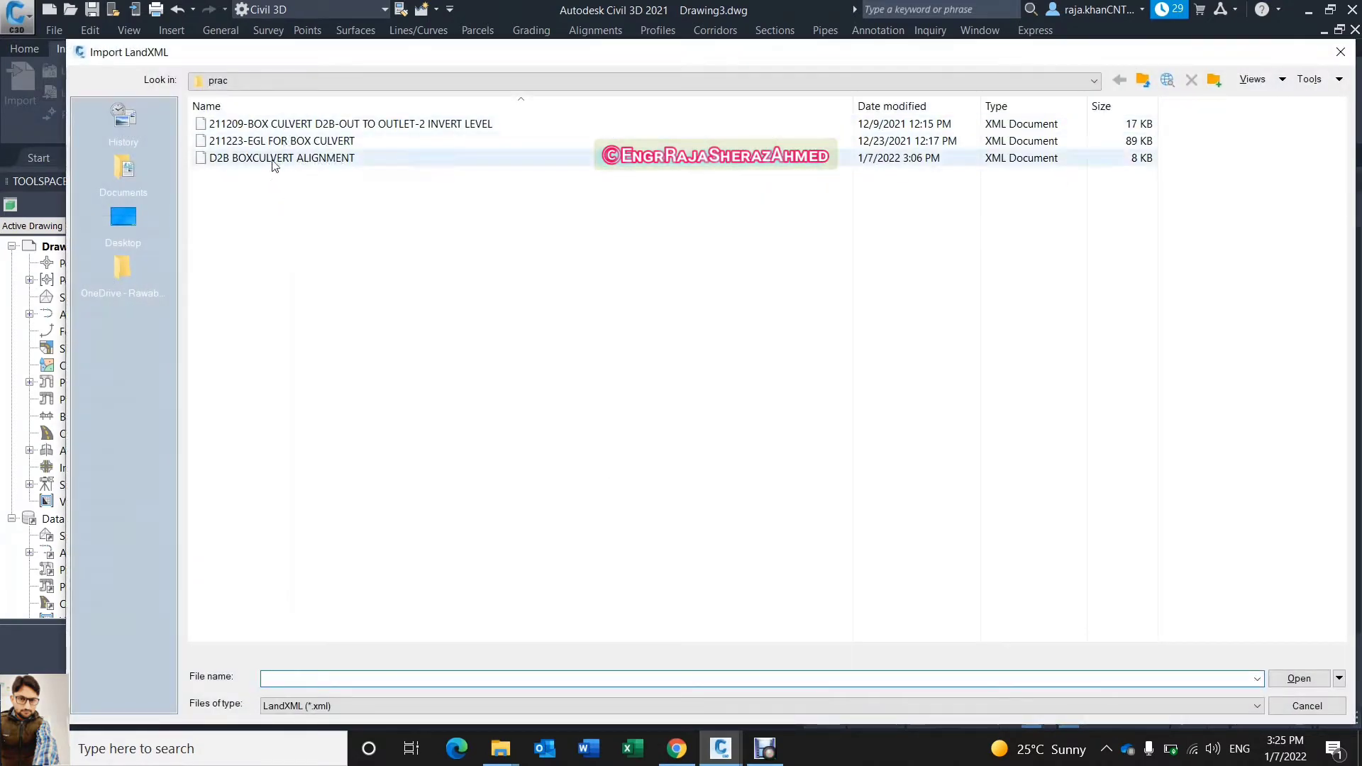
pyautogui.doubleClick(417, 126)
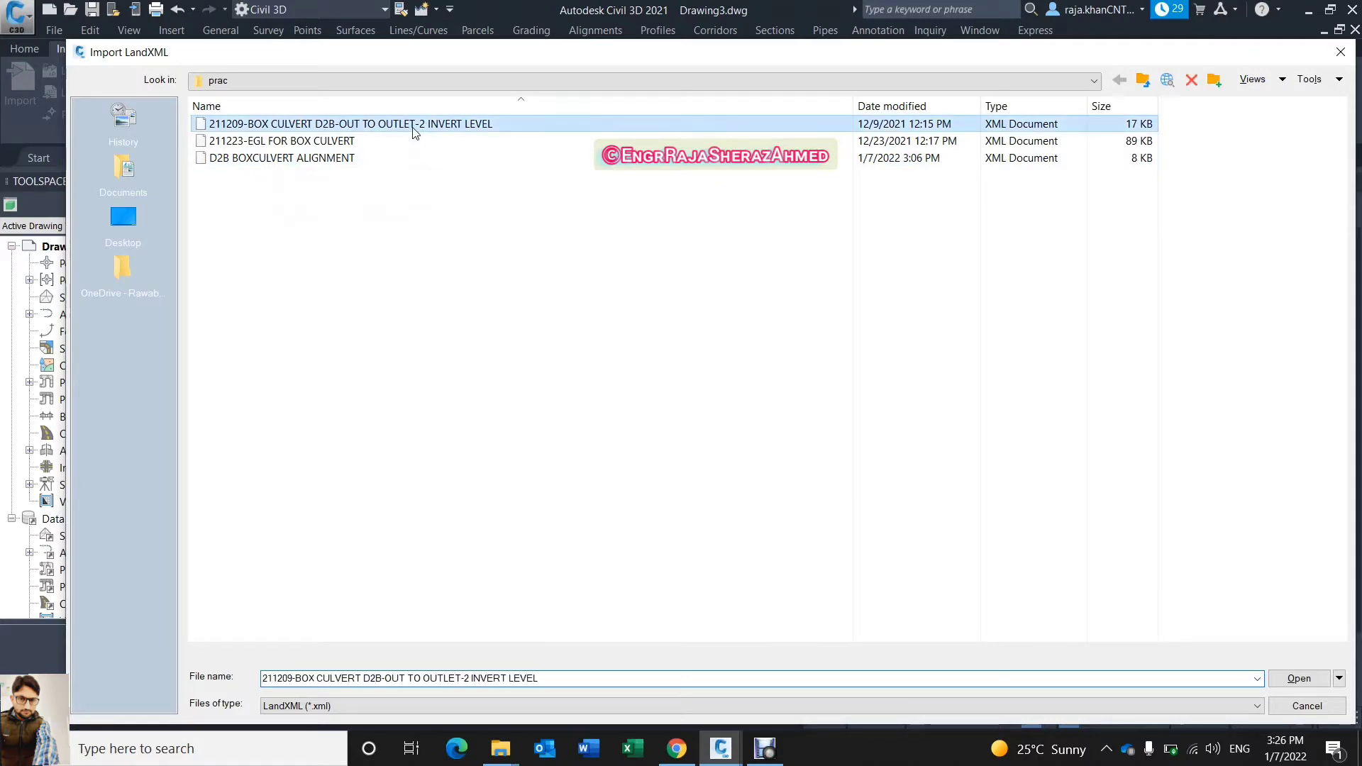
pyautogui.click(791, 594)
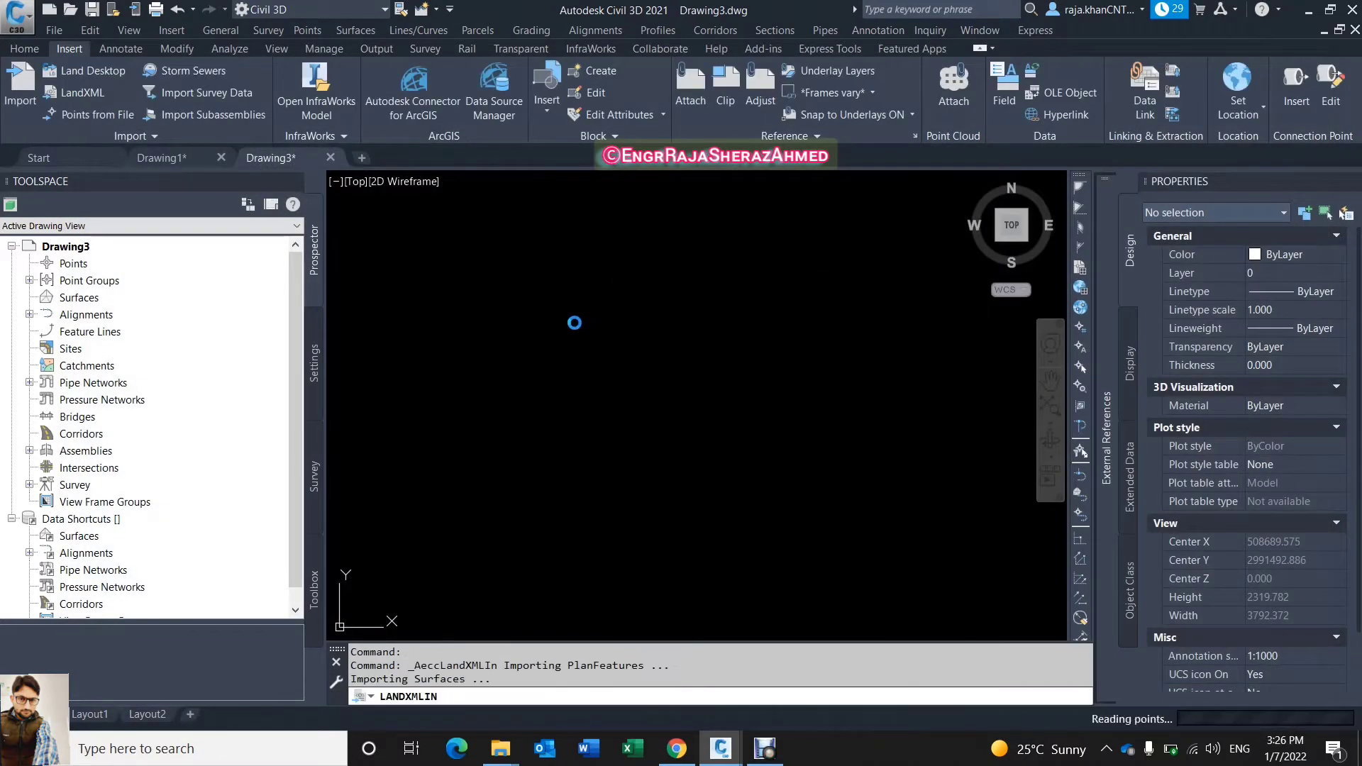
pyautogui.scroll(5, 674, 417)
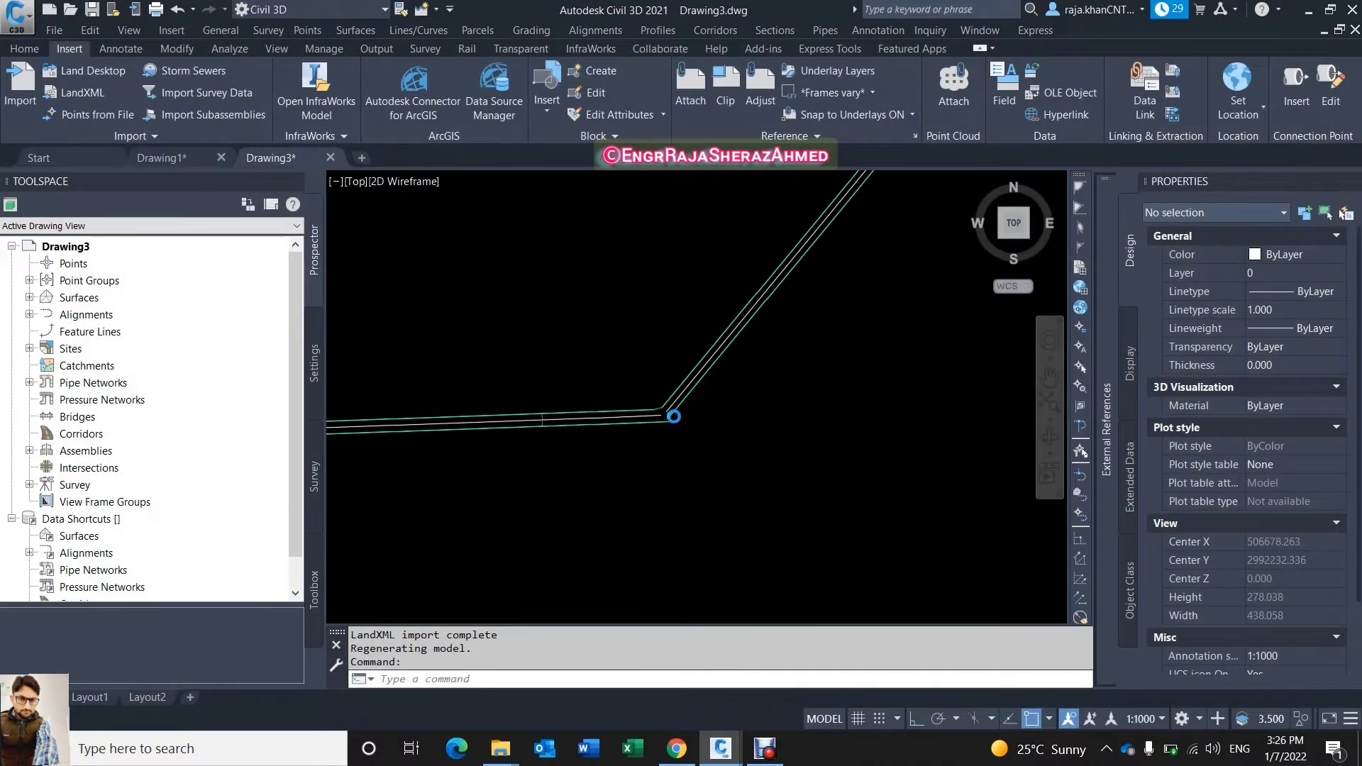
pyautogui.scroll(-2, 674, 417)
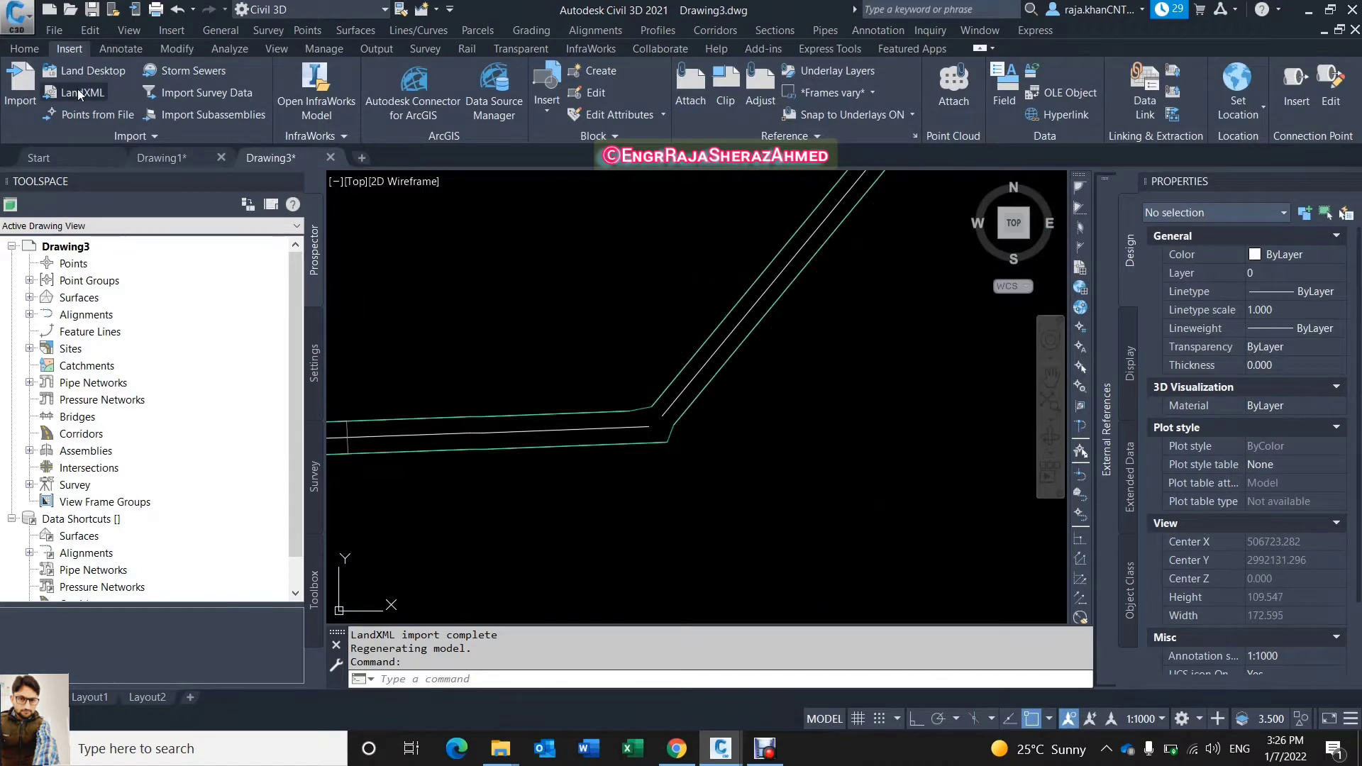
# Import the existing ground surface from the LandXML file 211223-EGL FOR BOX CULVERT.
pyautogui.press('Return')
pyautogui.click(277, 141)
pyautogui.doubleClick(277, 145)
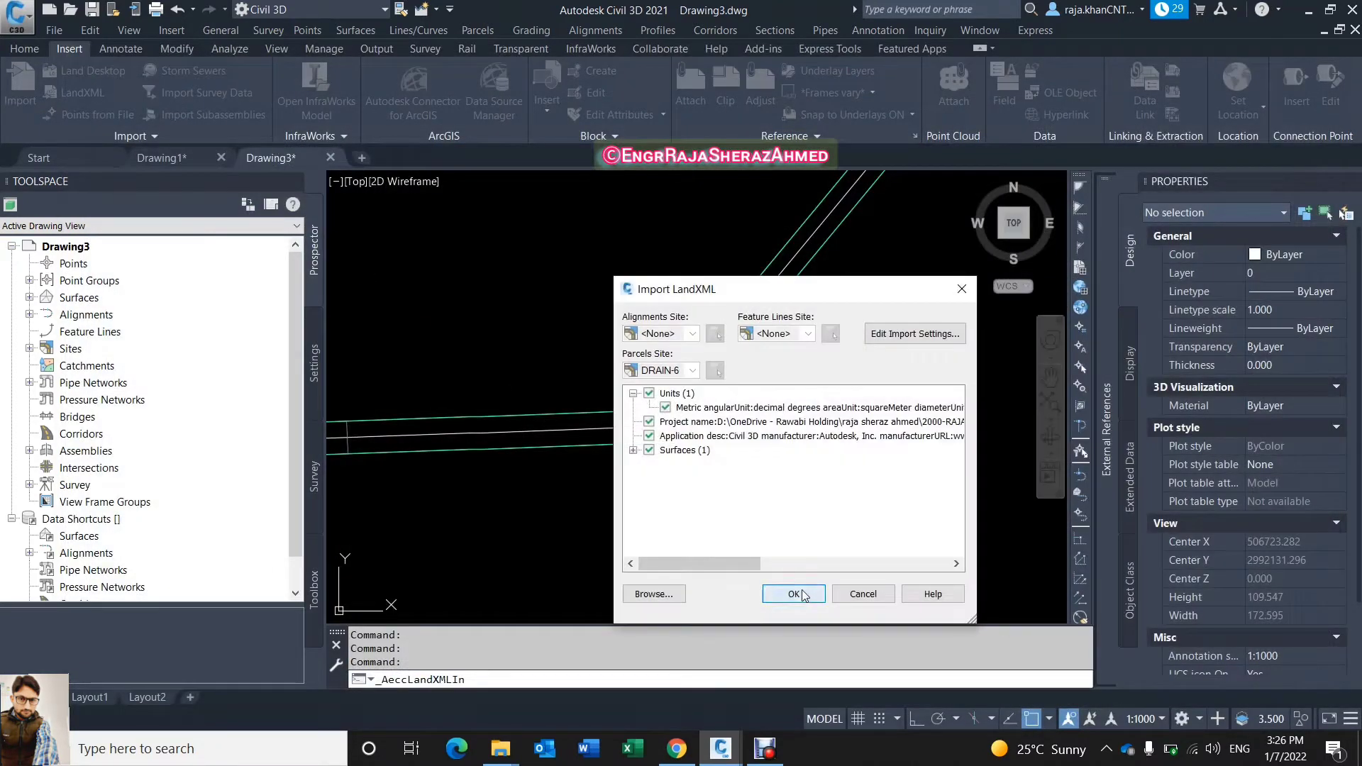
pyautogui.click(796, 594)
pyautogui.scroll(6, 714, 497)
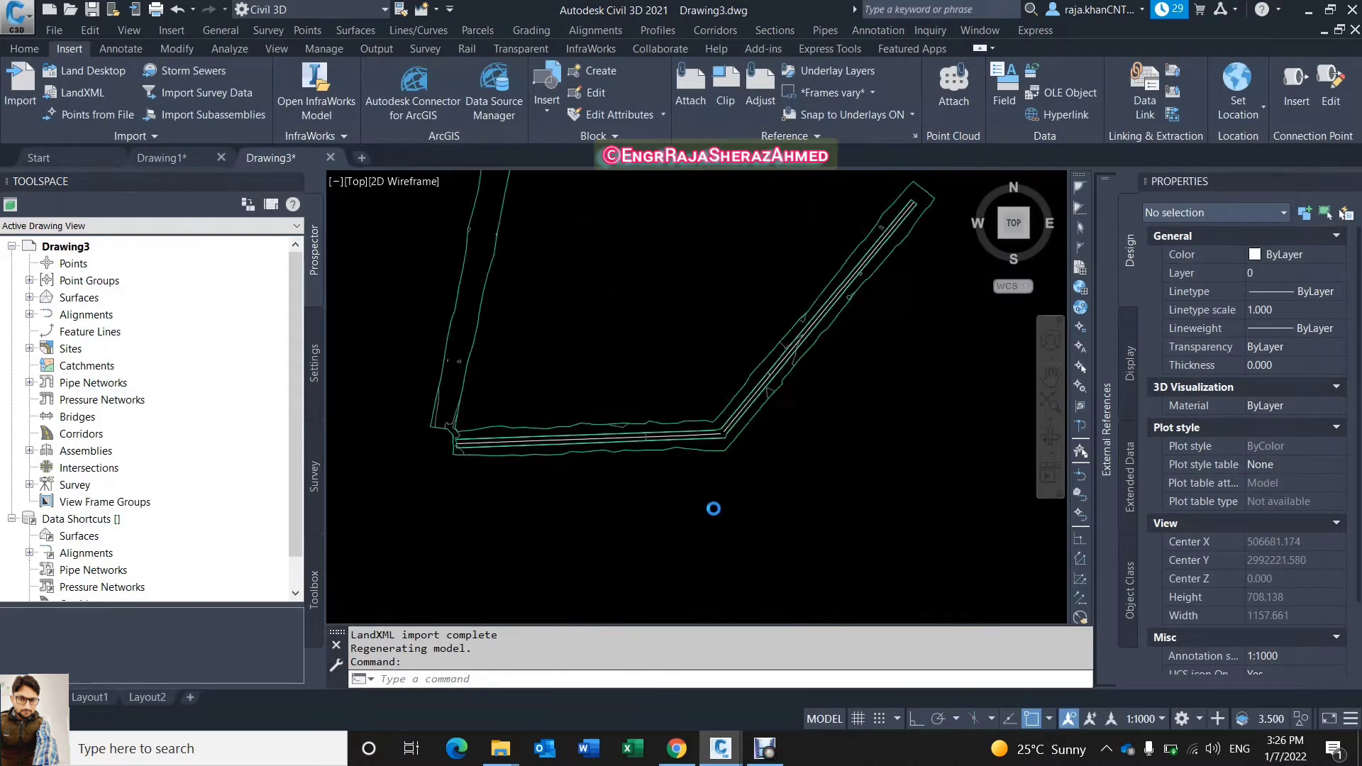
# Import the centerline from the LandXML file D2B BOXCULVERT ALIGNMENT with the alignments site set to None.
pyautogui.click(78, 92)
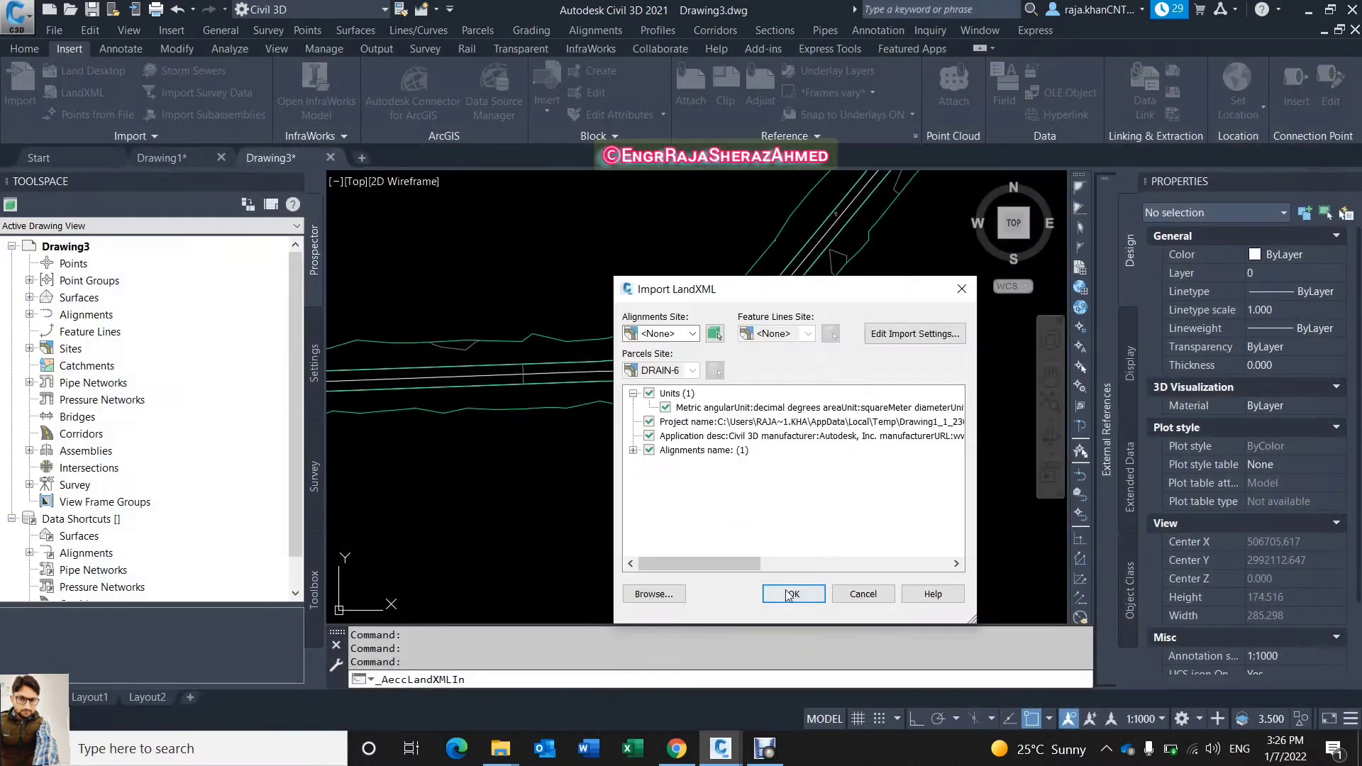
pyautogui.click(790, 595)
# Examine the imported alignment and its station labels around the bend and along both straights against the surface boundaries.
pyautogui.scroll(10, 794, 364)
pyautogui.scroll(-3, 587, 345)
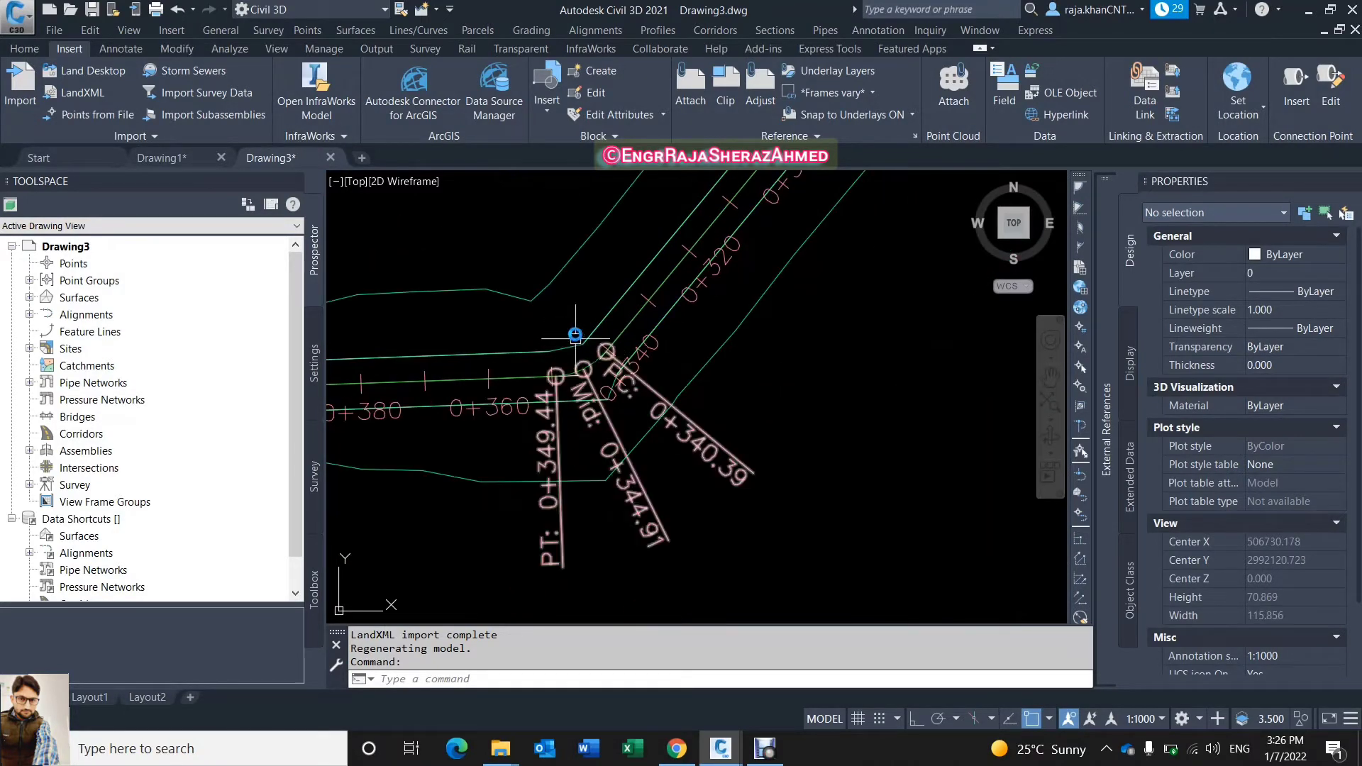
pyautogui.scroll(-3, 755, 353)
pyautogui.scroll(-1, 595, 365)
pyautogui.moveTo(578, 365); pyautogui.dragTo(796, 365, button='middle')
pyautogui.scroll(4, 674, 359)
pyautogui.scroll(-3, 528, 321)
pyautogui.moveTo(812, 468)
pyautogui.mouseDown(button='middle')
pyautogui.moveTo(571, 457)
pyautogui.moveTo(610, 467)
pyautogui.mouseUp(button='middle')
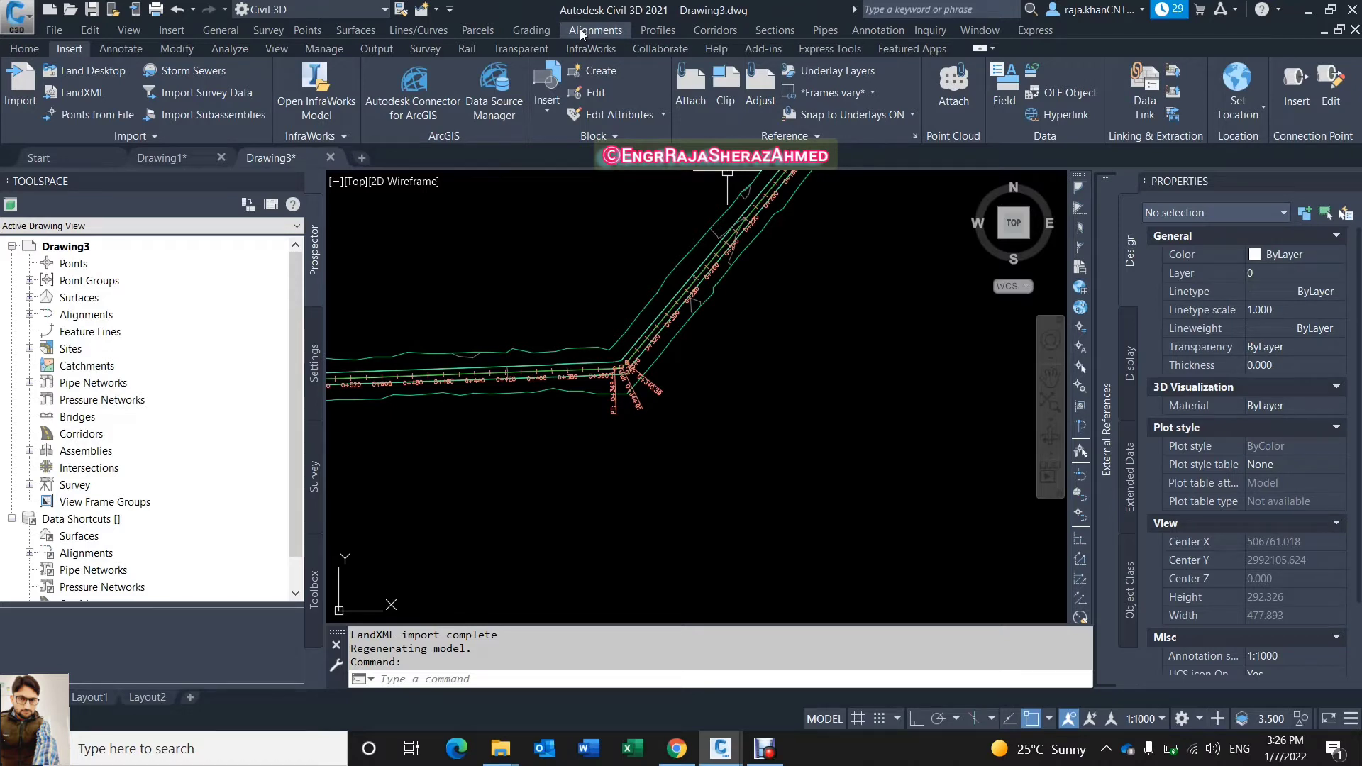
# Define a new corridor assembly named 2X1 with the Basic assembly style.
pyautogui.click(713, 31)
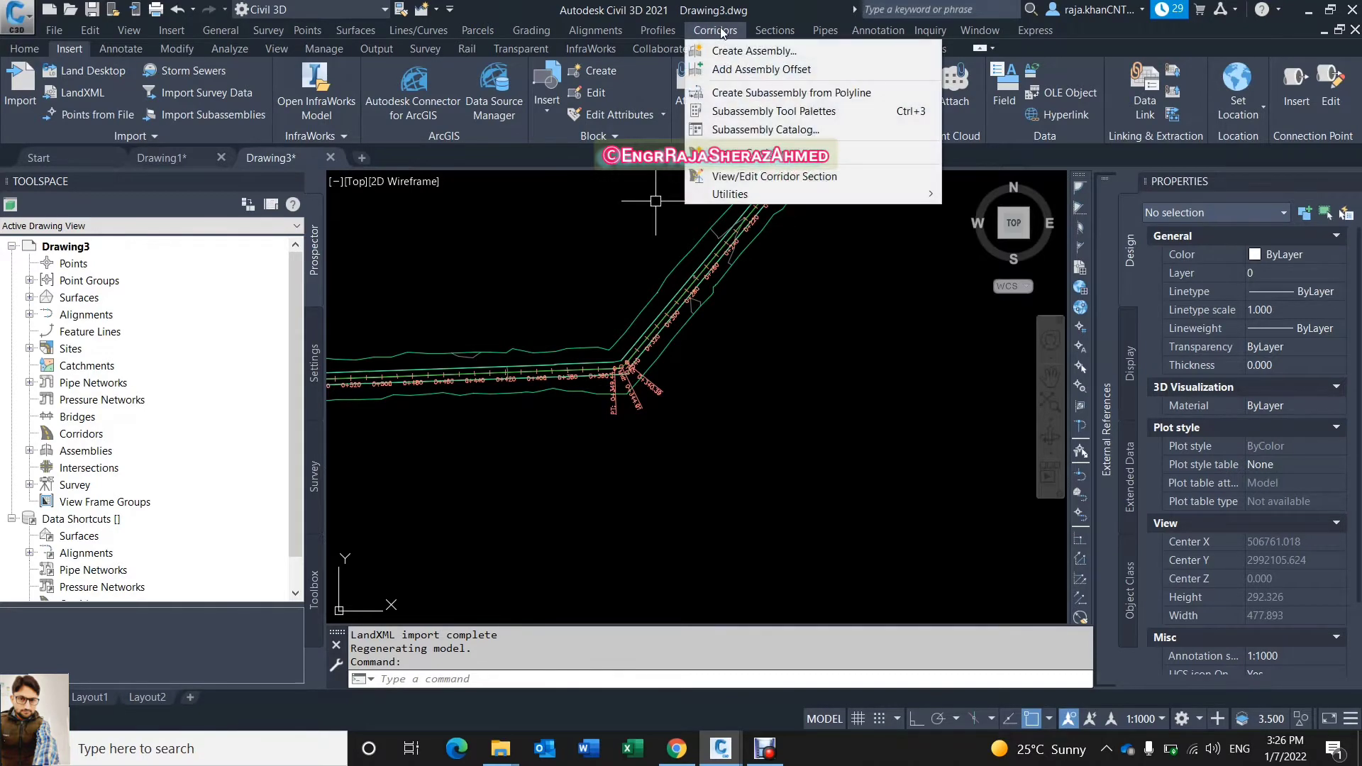
pyautogui.click(754, 51)
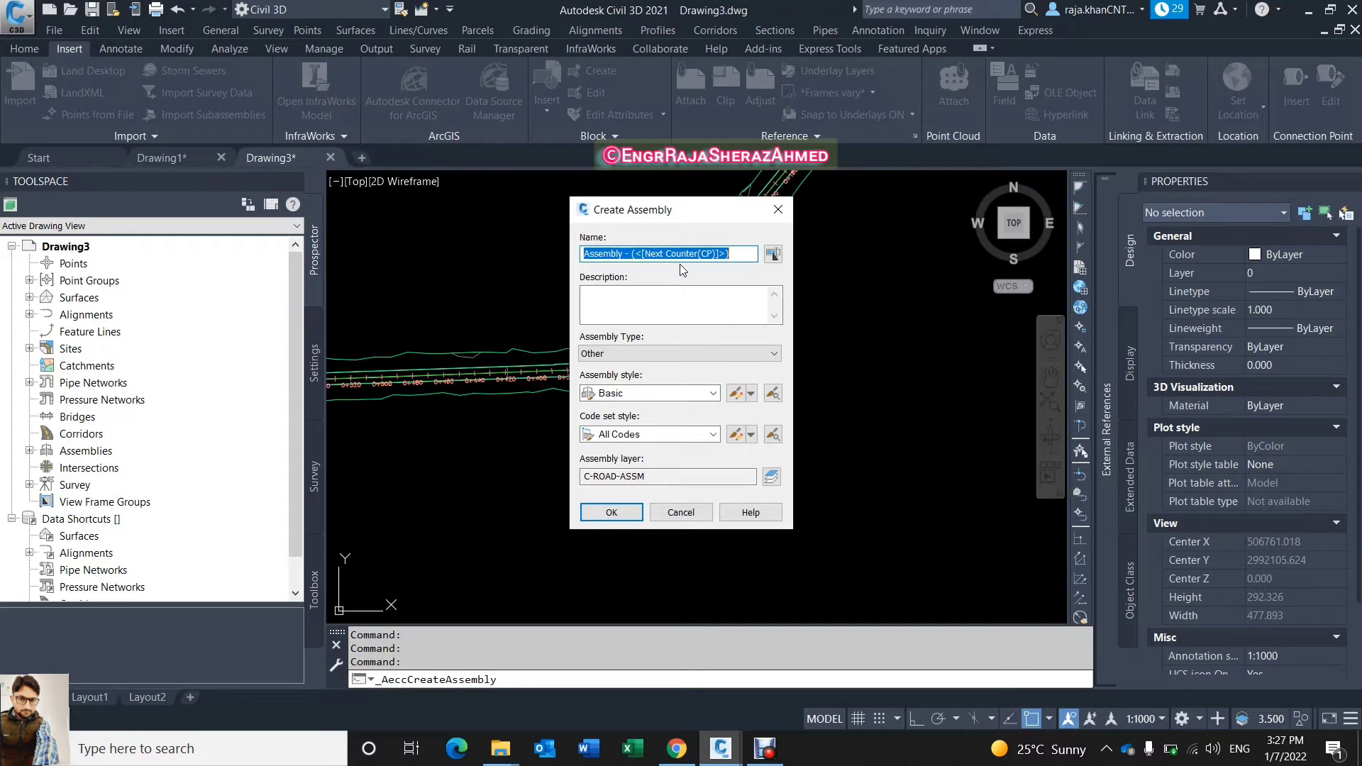
pyautogui.write('2X1')
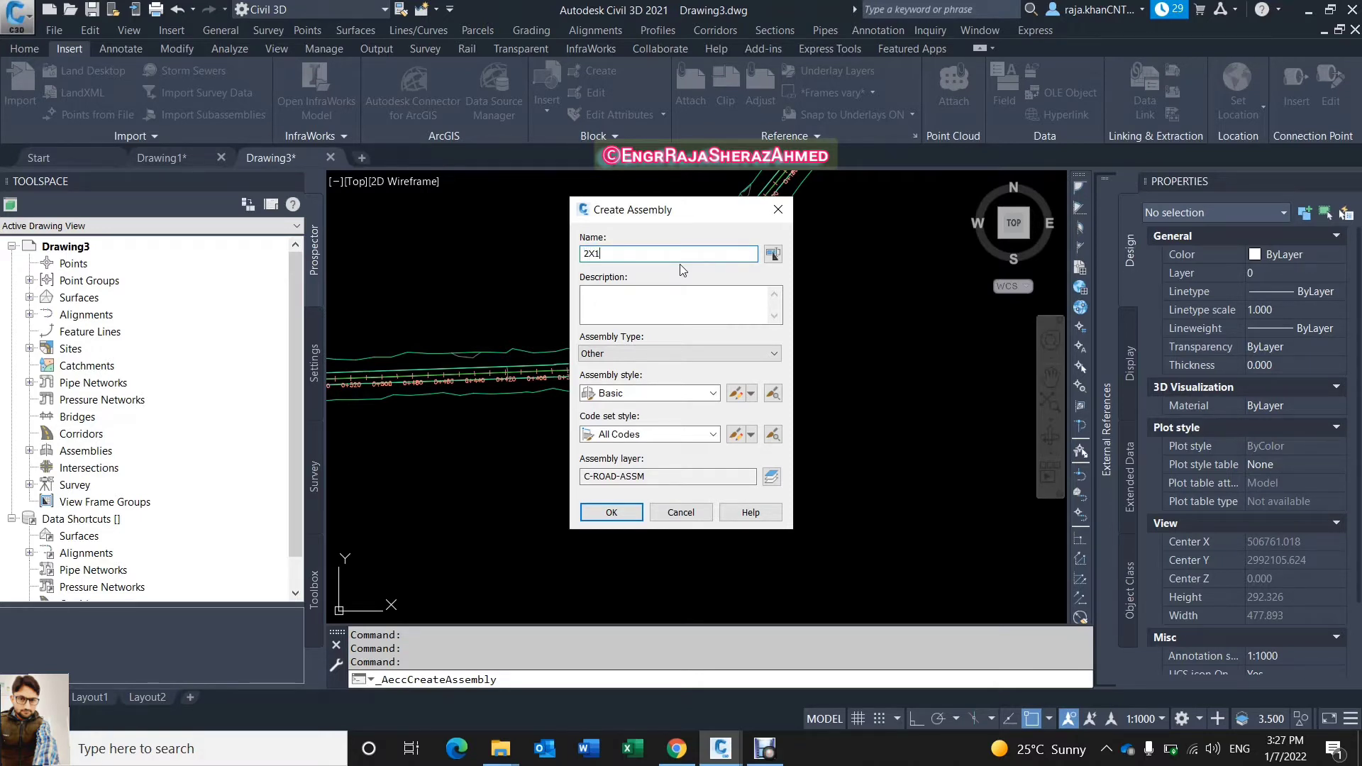
pyautogui.click(635, 394)
pyautogui.click(627, 409)
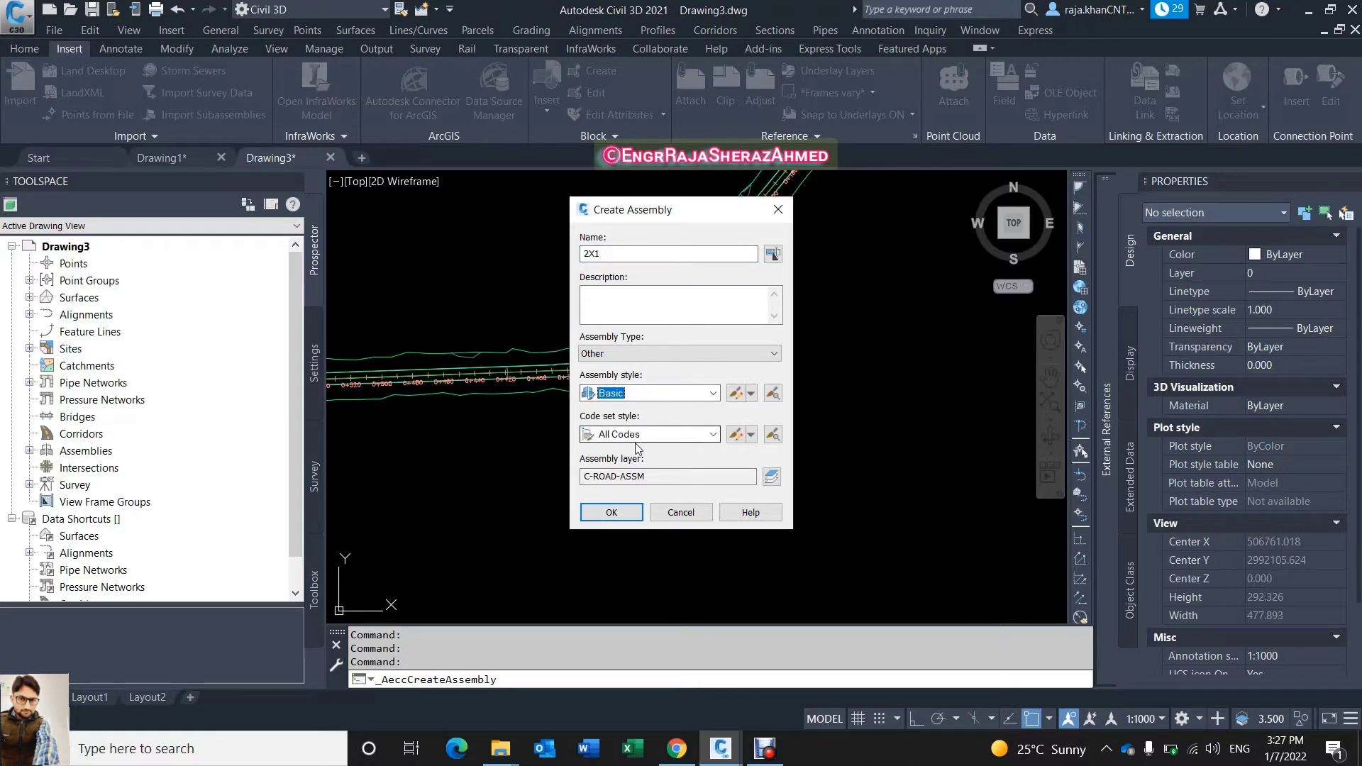
pyautogui.click(612, 513)
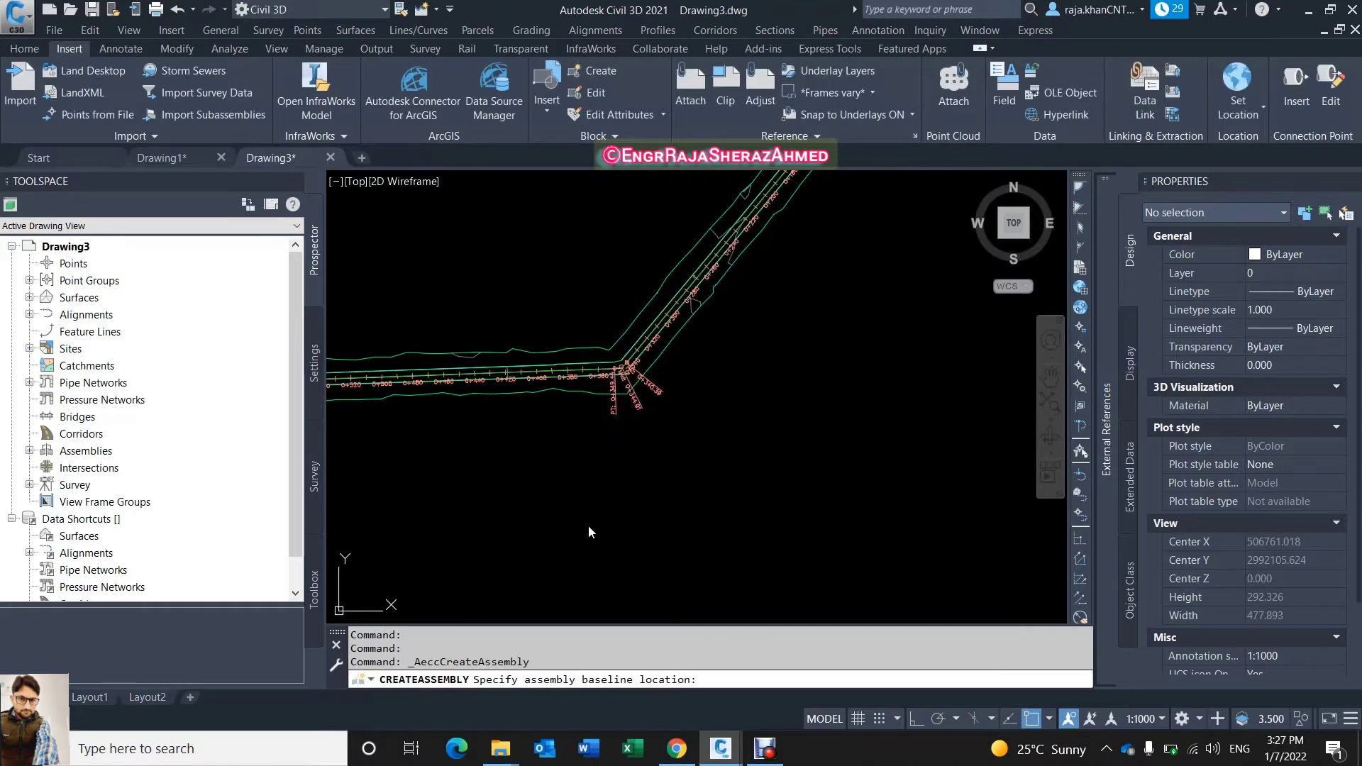
# Place the 2X1 assembly baseline in the empty area south of the alignment.
pyautogui.scroll(-3, 657, 460)
pyautogui.scroll(-1, 663, 456)
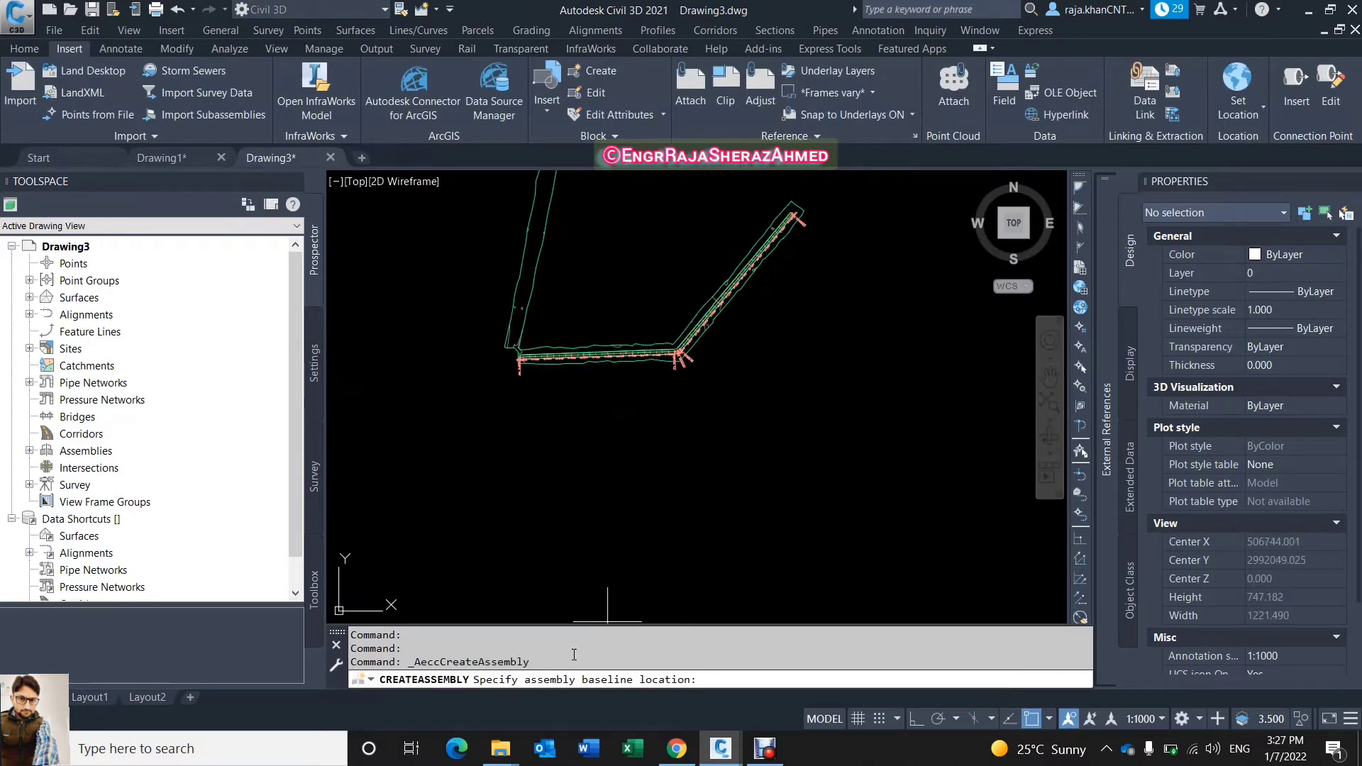
pyautogui.scroll(4, 575, 461)
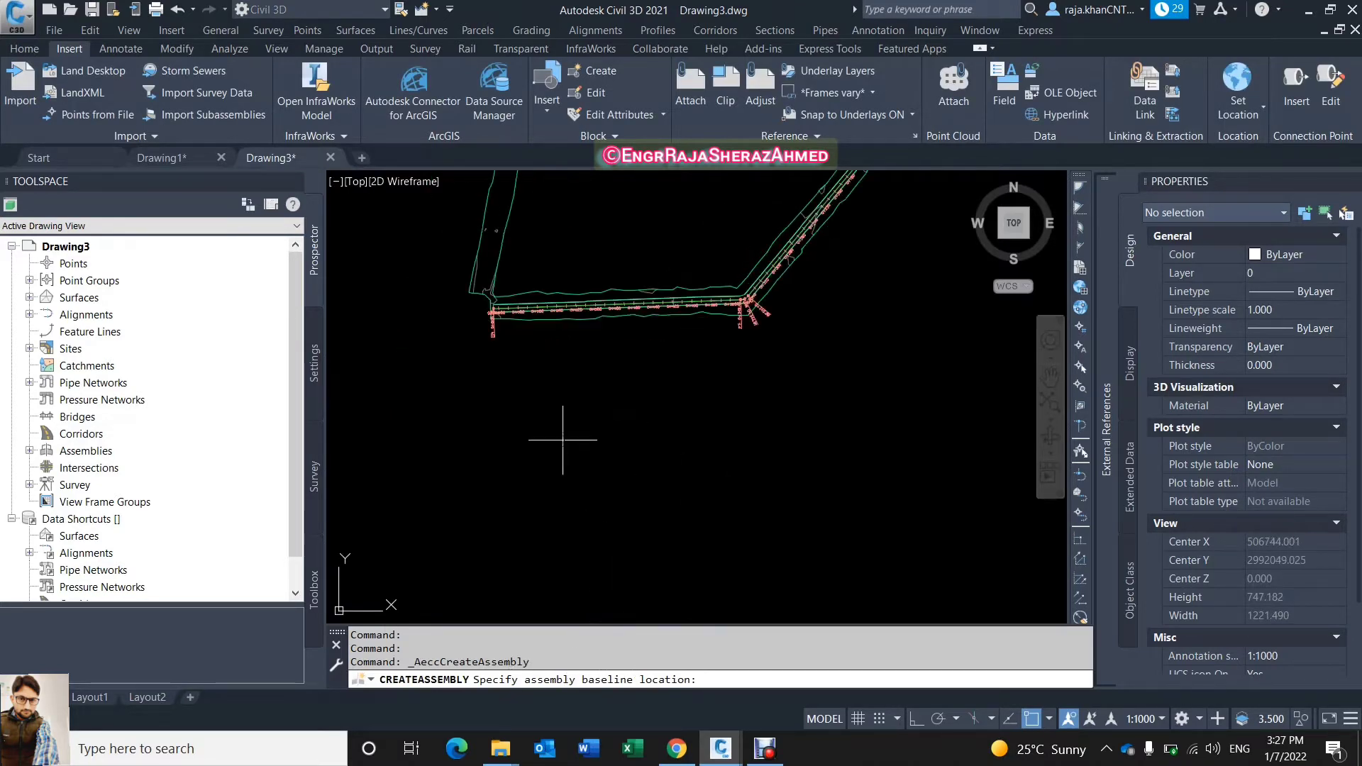
pyautogui.click(580, 515)
pyautogui.scroll(2, 578, 490)
pyautogui.scroll(6, 583, 474)
pyautogui.moveTo(591, 456)
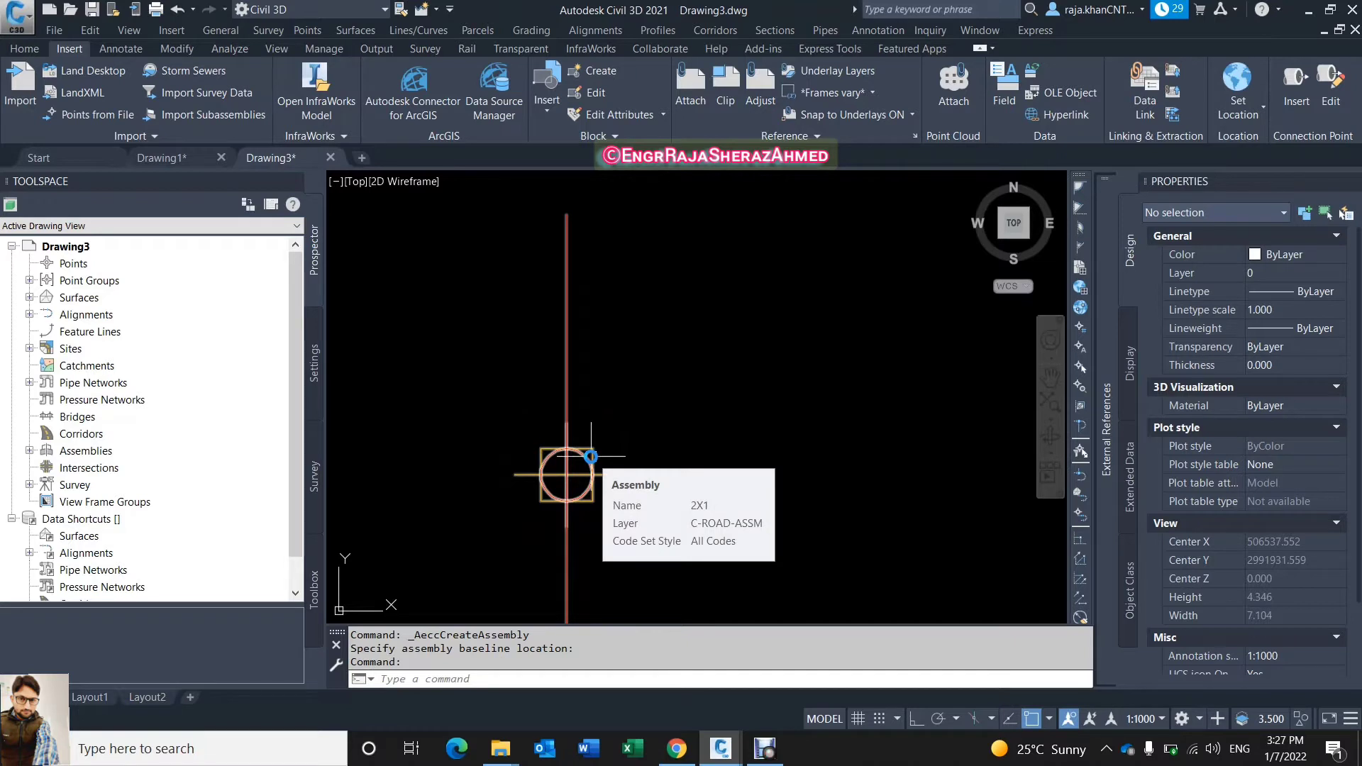
# Examine the 2X1 assembly baseline and its centre marker up close and at full height.
pyautogui.scroll(4, 591, 461)
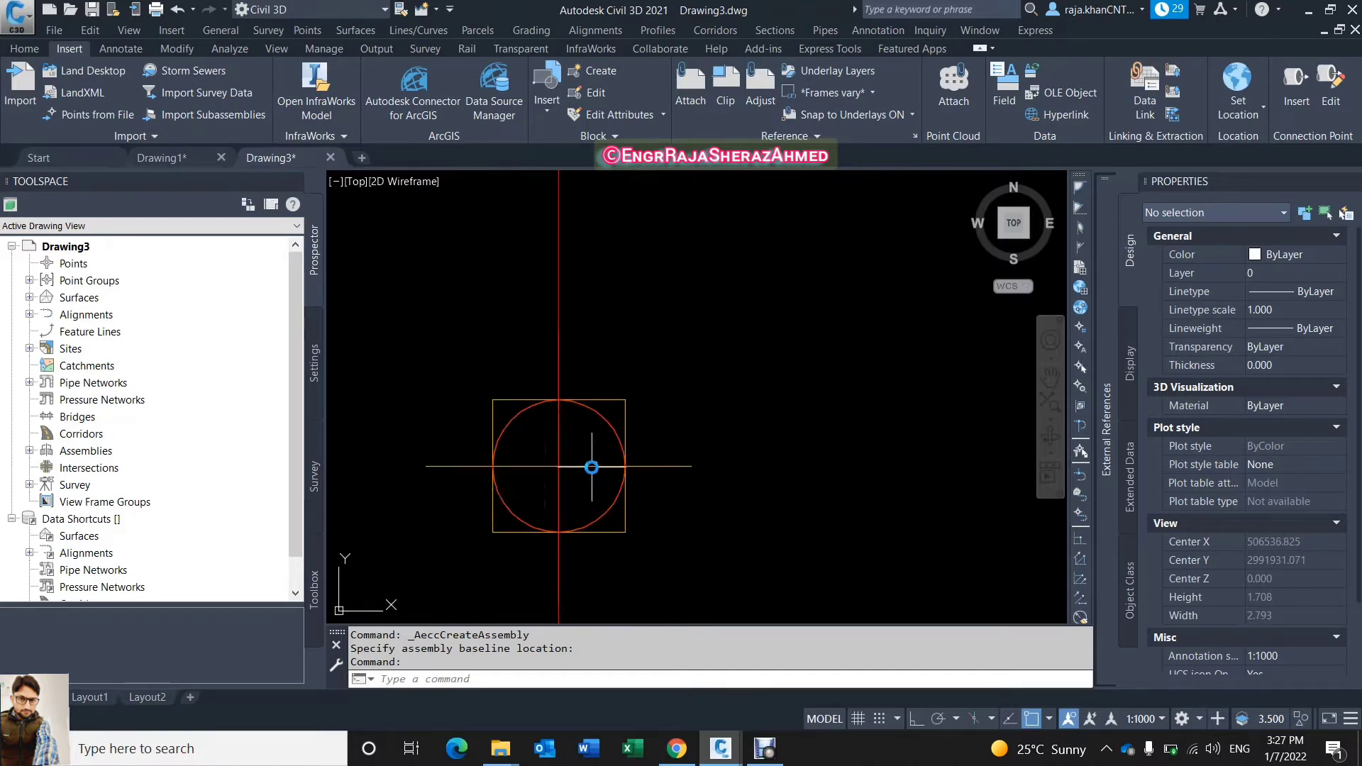
pyautogui.scroll(6, 575, 466)
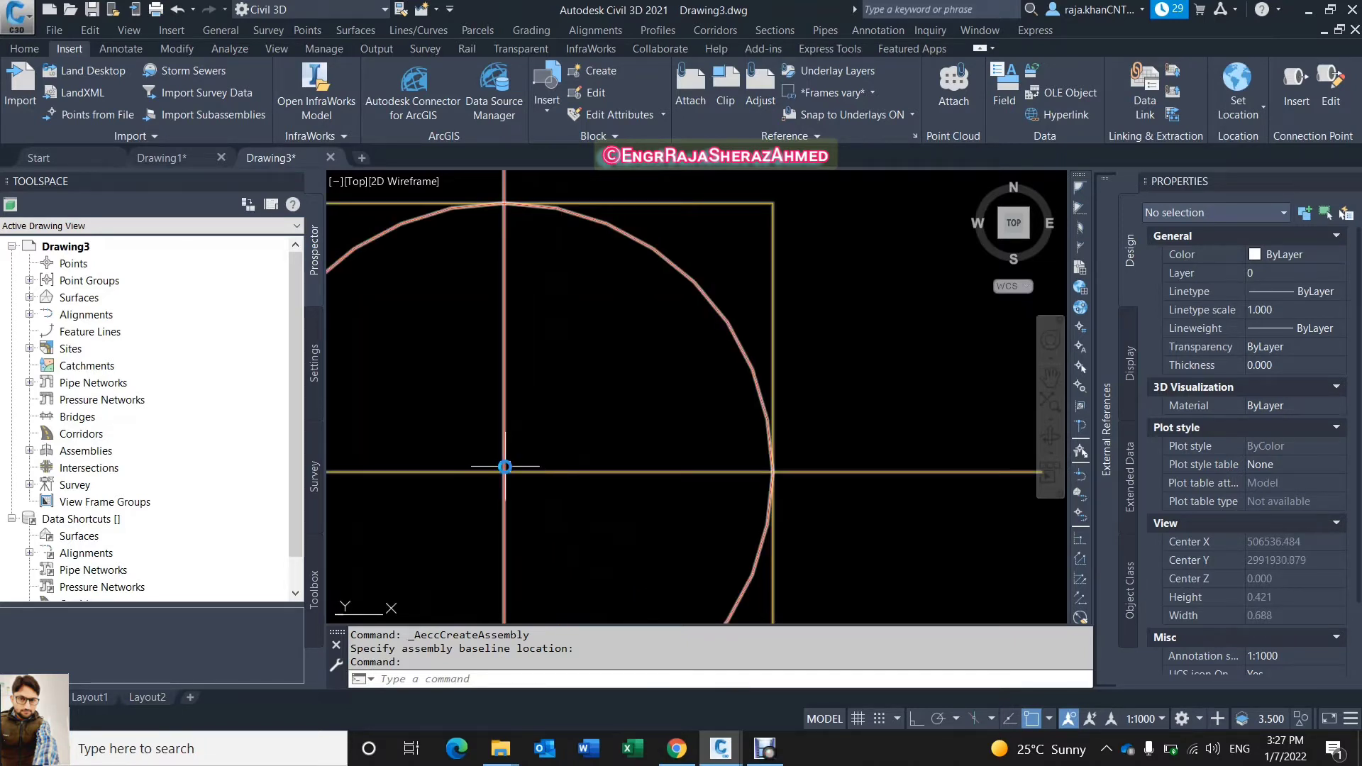
pyautogui.scroll(-4, 505, 467)
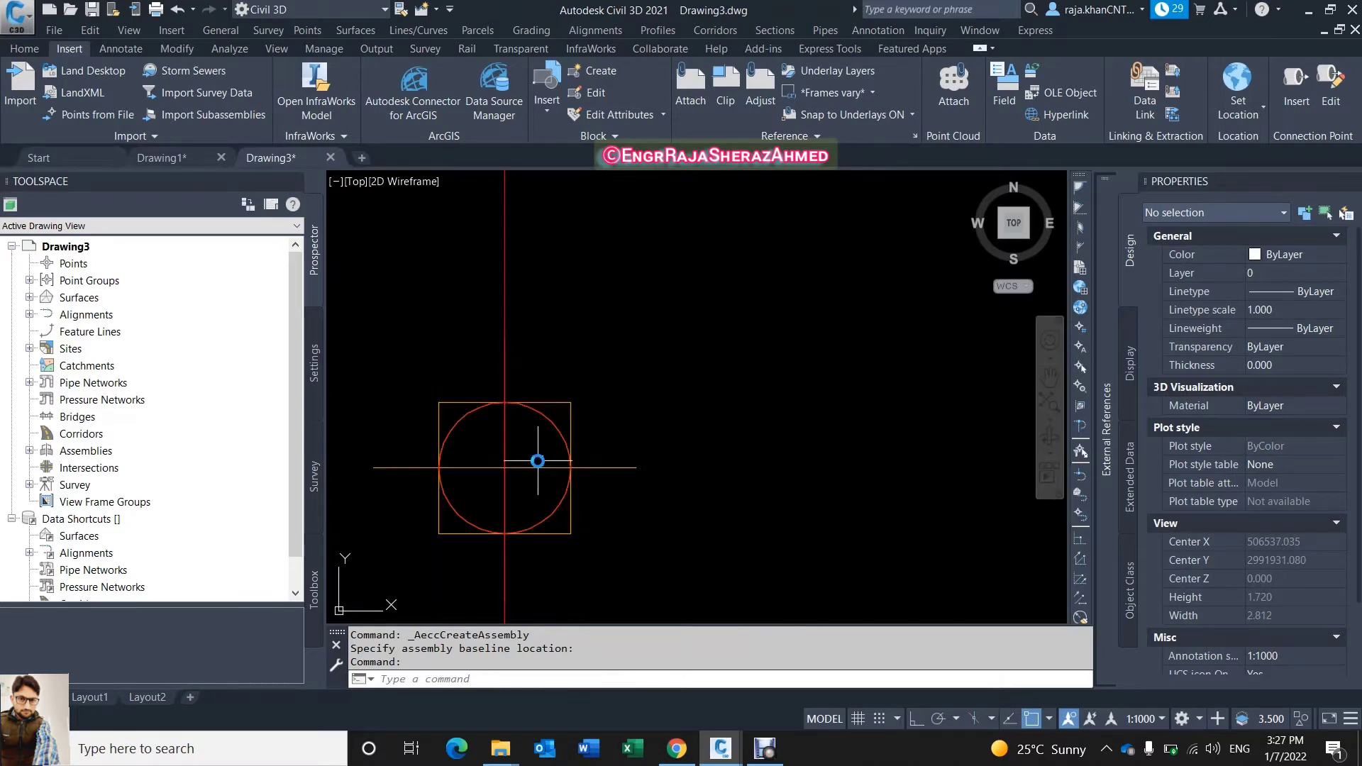
pyautogui.scroll(-2, 500, 469)
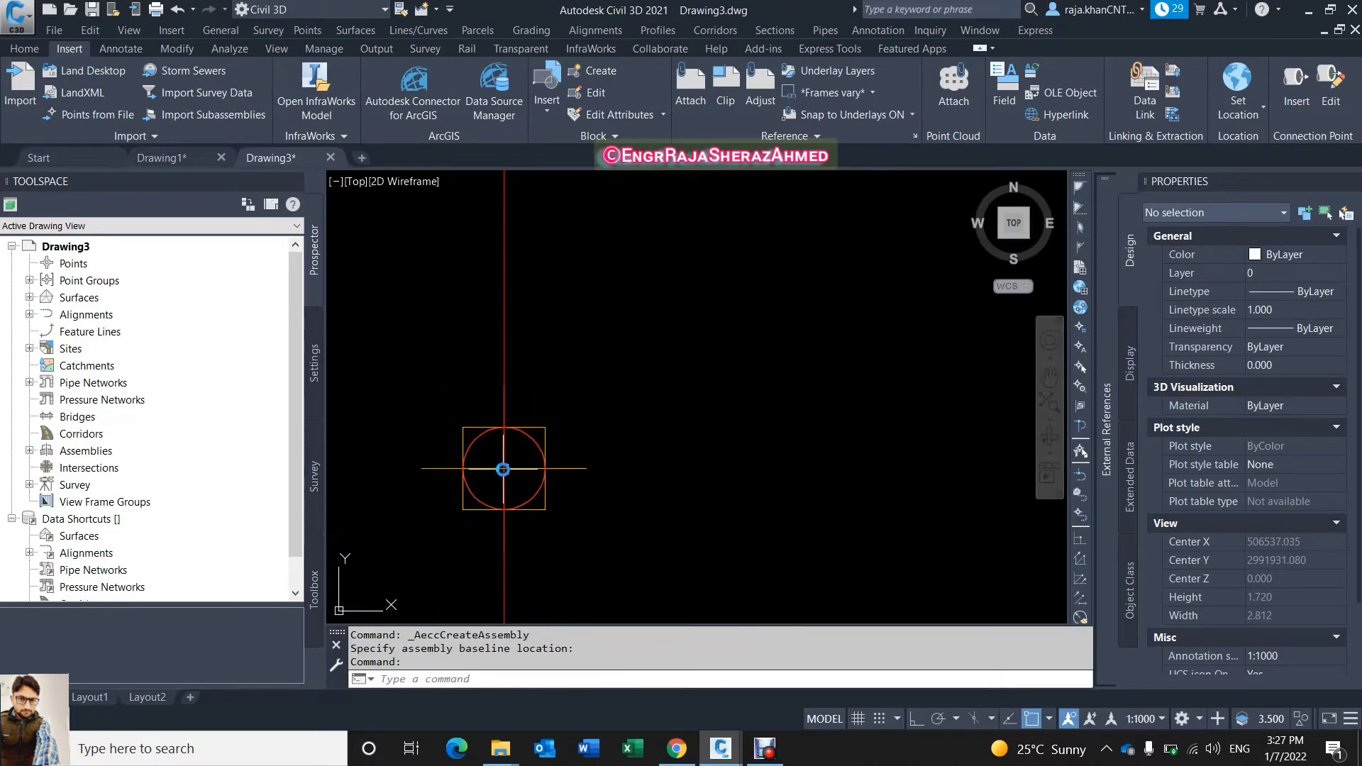
pyautogui.moveTo(503, 468)
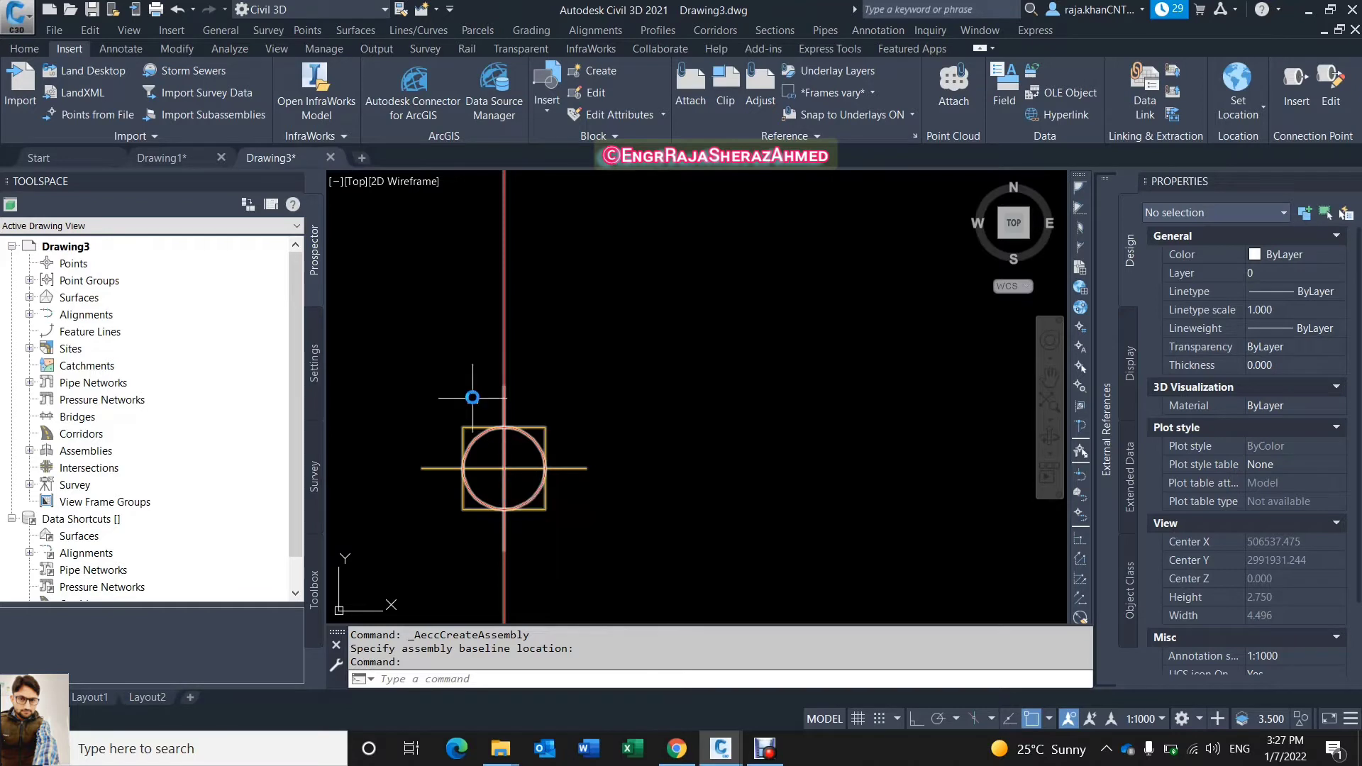
pyautogui.scroll(-2, 502, 469)
pyautogui.moveTo(582, 492); pyautogui.dragTo(577, 467, button='middle')
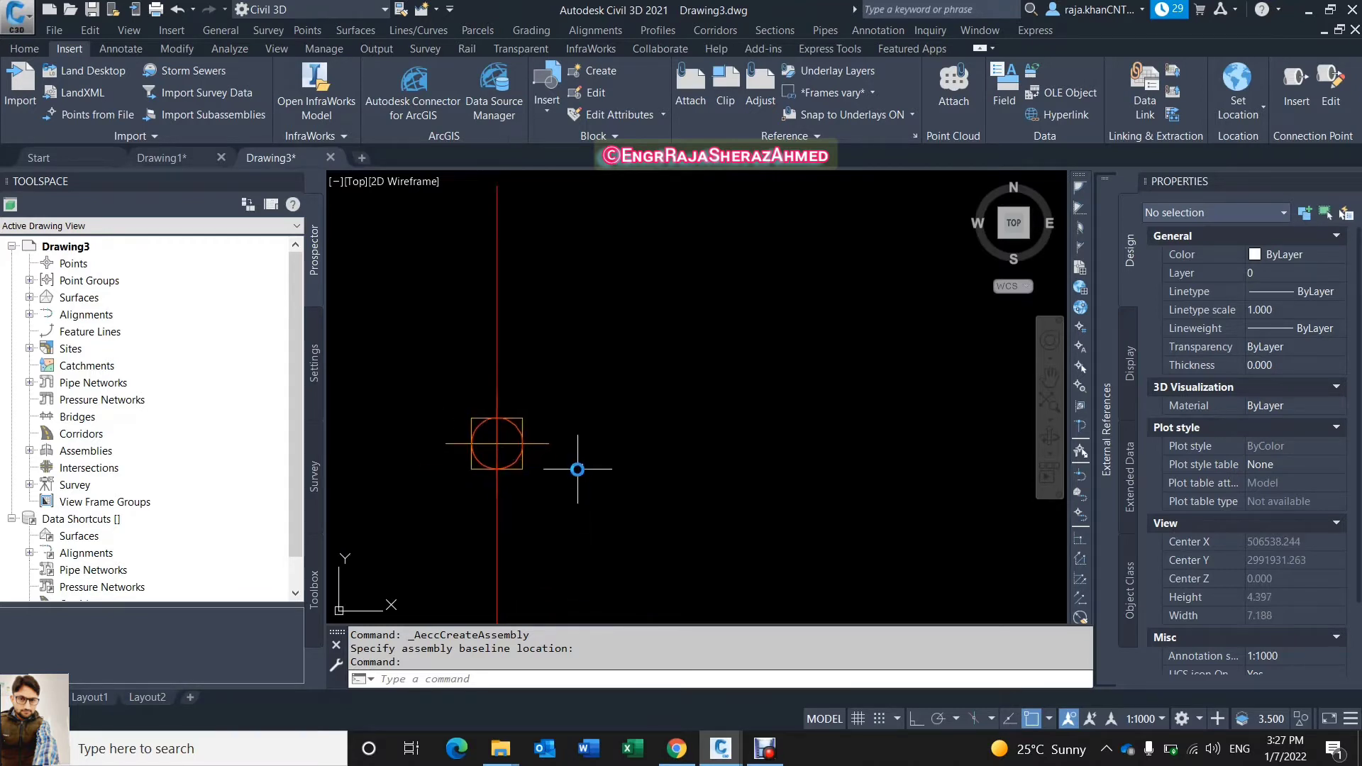
pyautogui.moveTo(559, 418); pyautogui.dragTo(574, 419, button='middle')
pyautogui.scroll(-2, 498, 476)
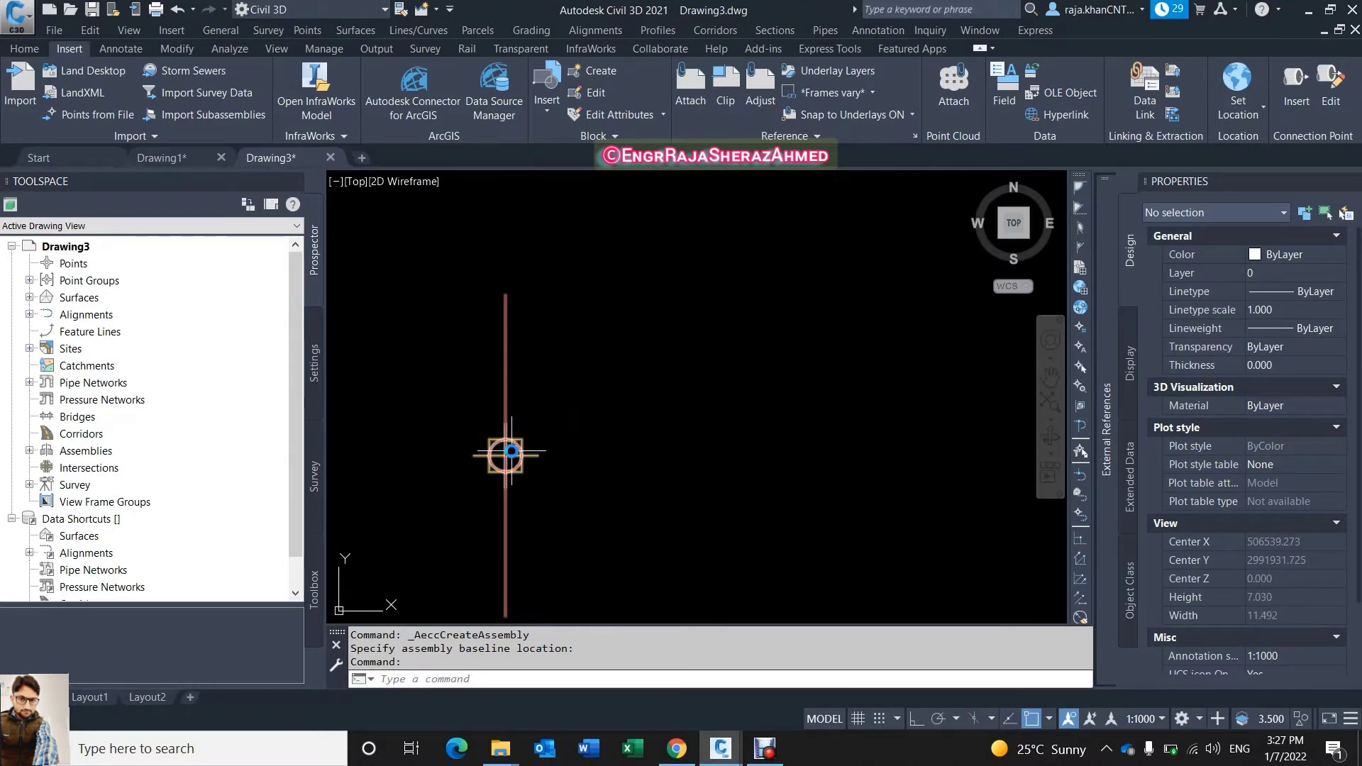
# Open the metric subassembly palettes for the 2X1 assembly and look through the daylight, generic and box culvert subassemblies.
pyautogui.click(511, 452)
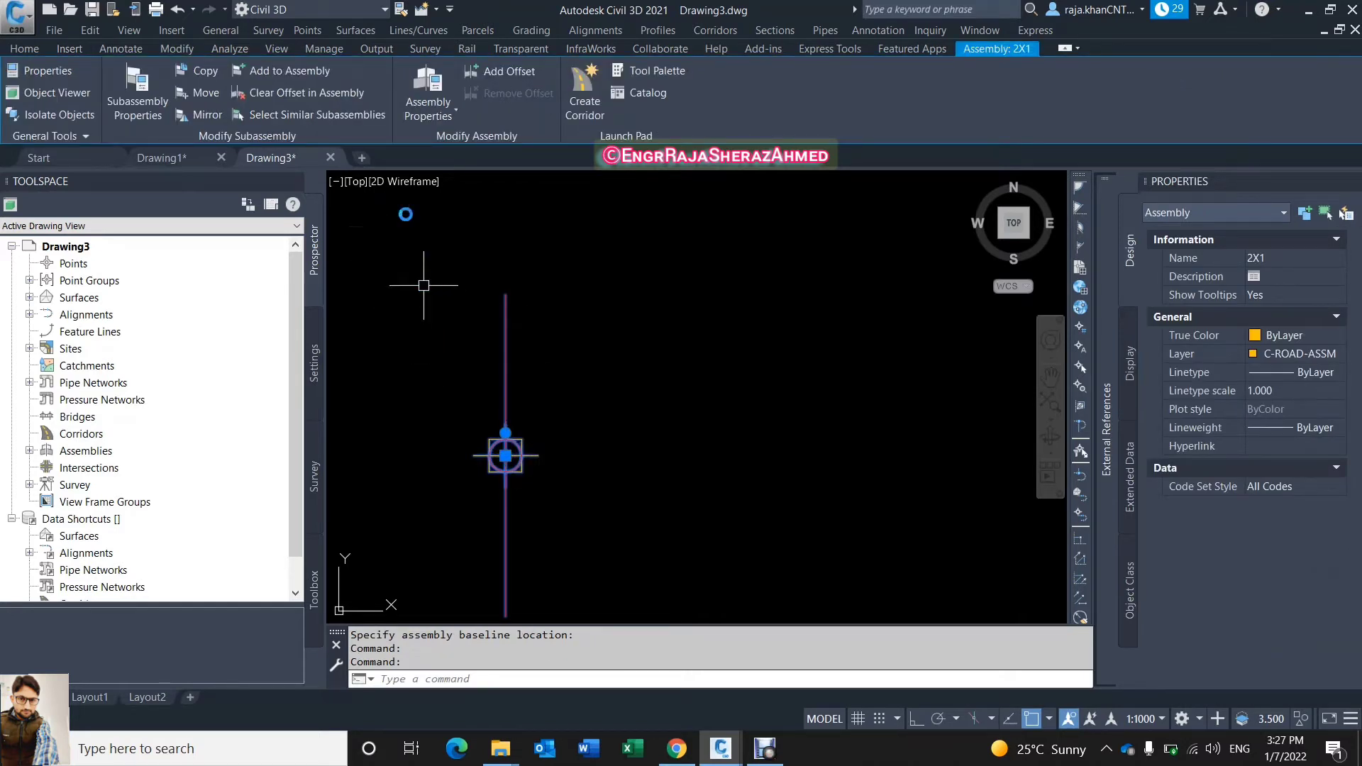
pyautogui.click(658, 71)
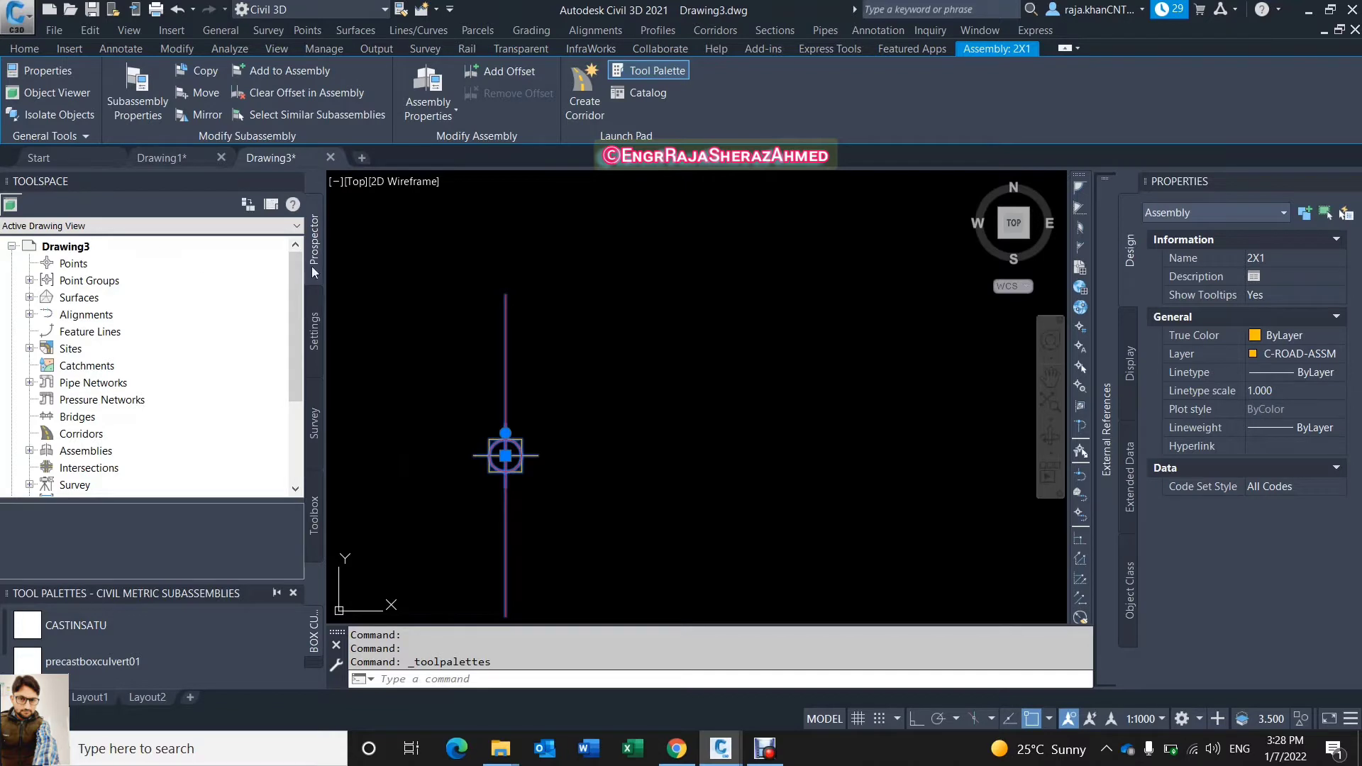
pyautogui.moveTo(854, 210); pyautogui.dragTo(854, 210)
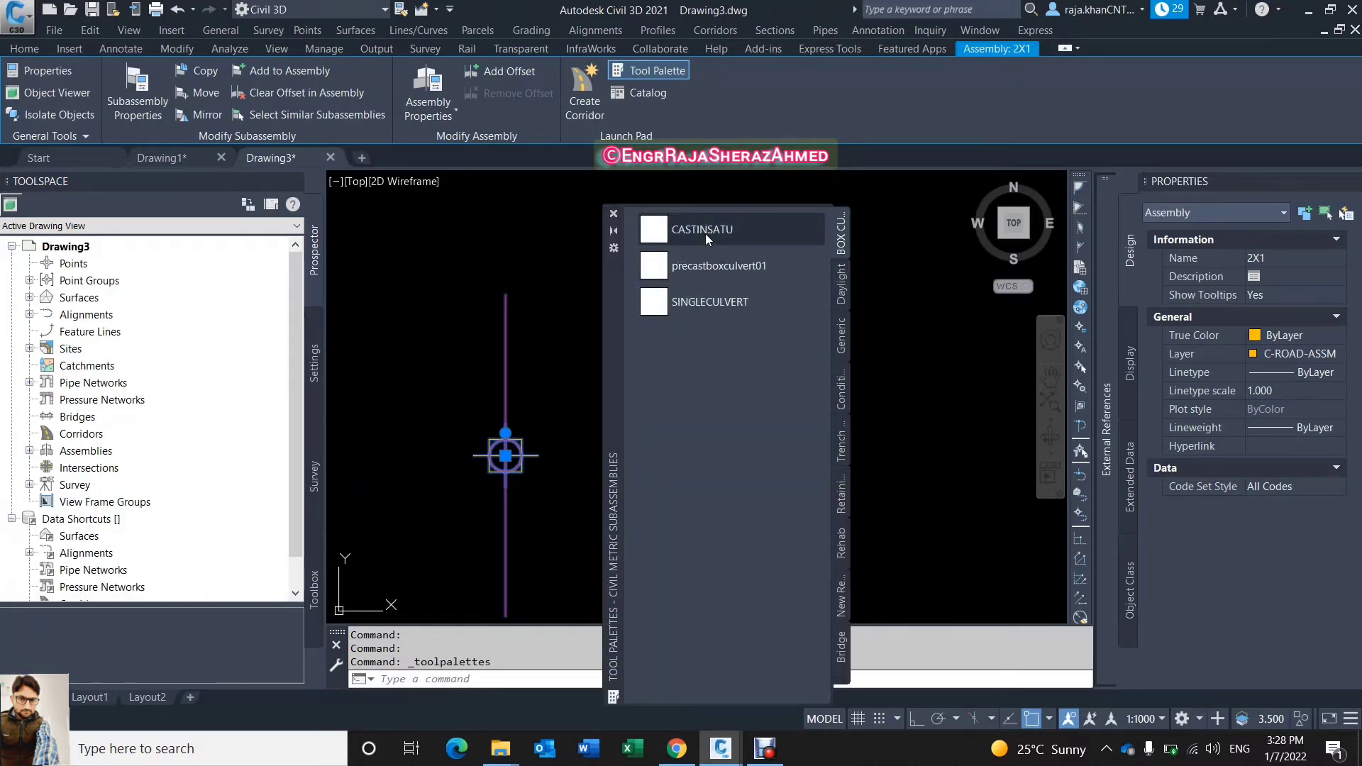
pyautogui.click(842, 283)
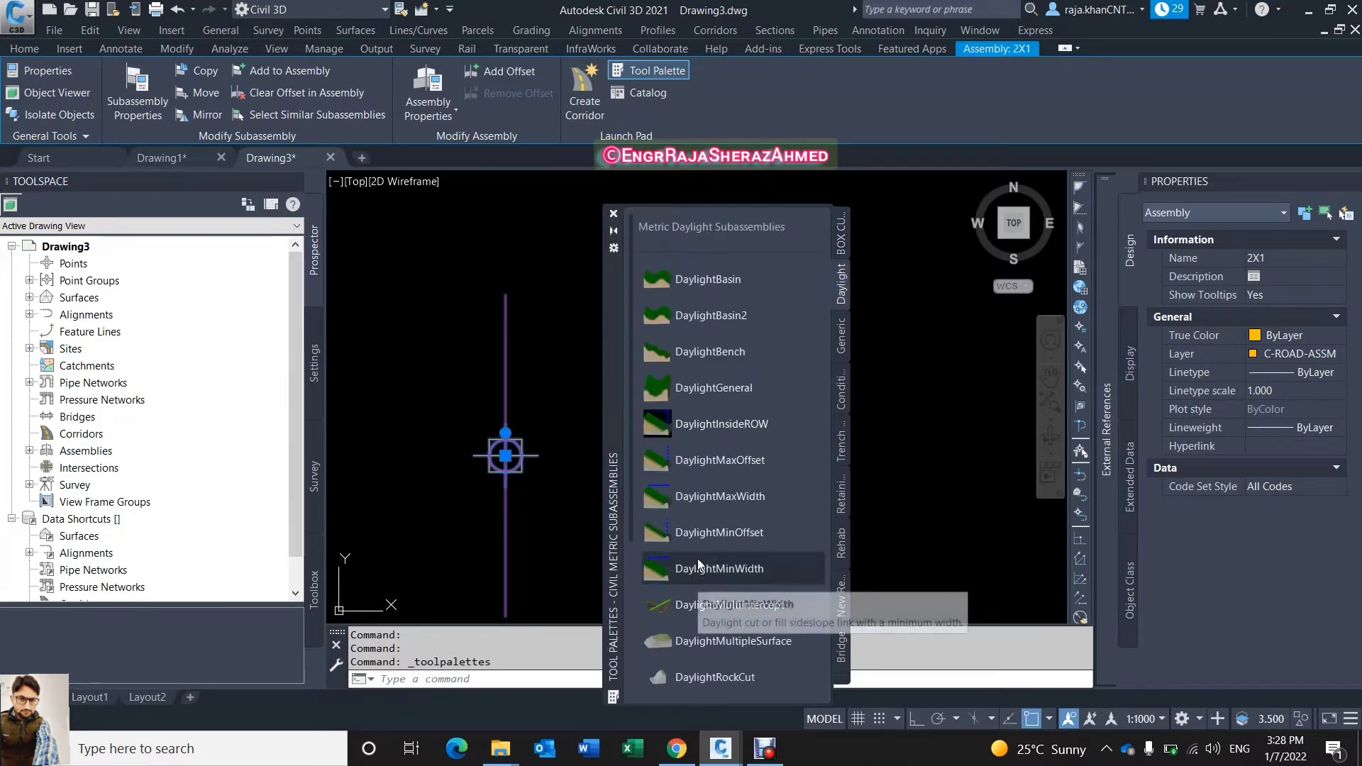
pyautogui.click(841, 354)
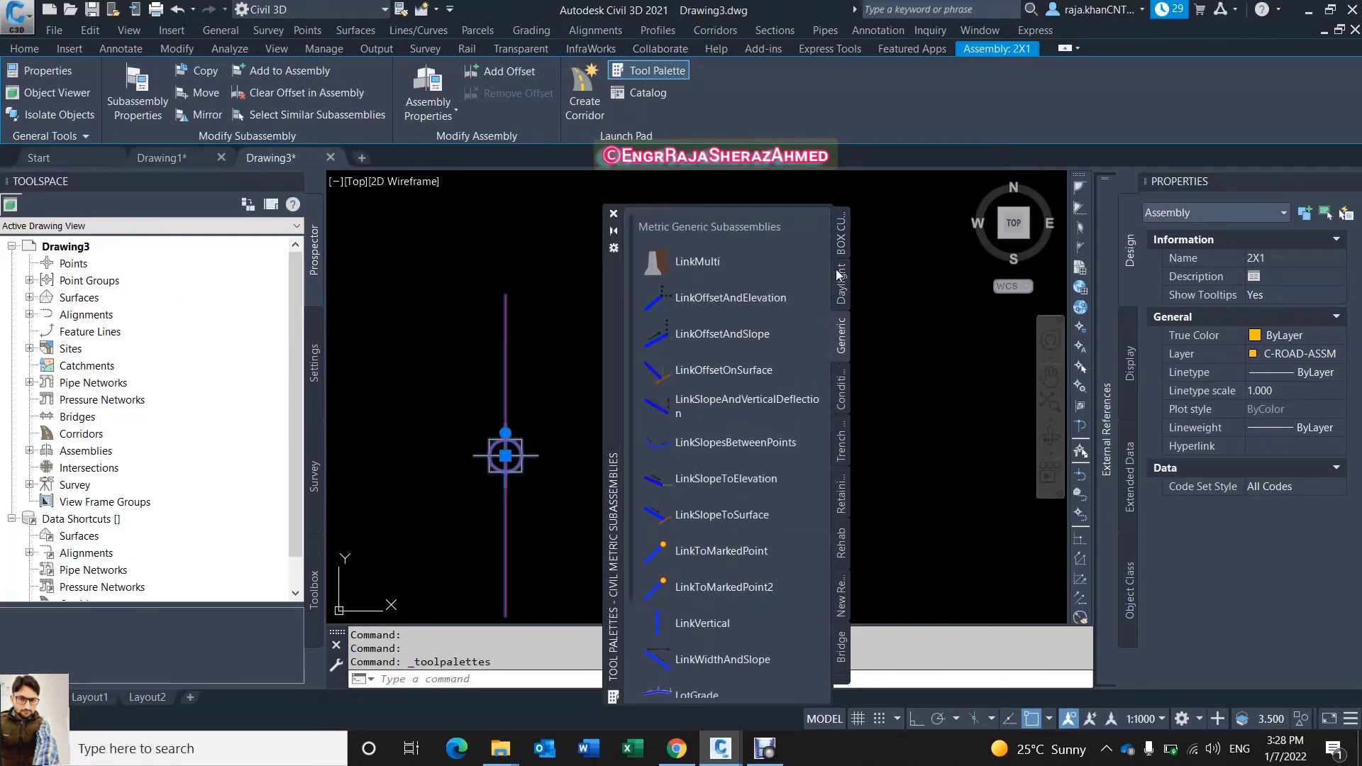
pyautogui.click(841, 234)
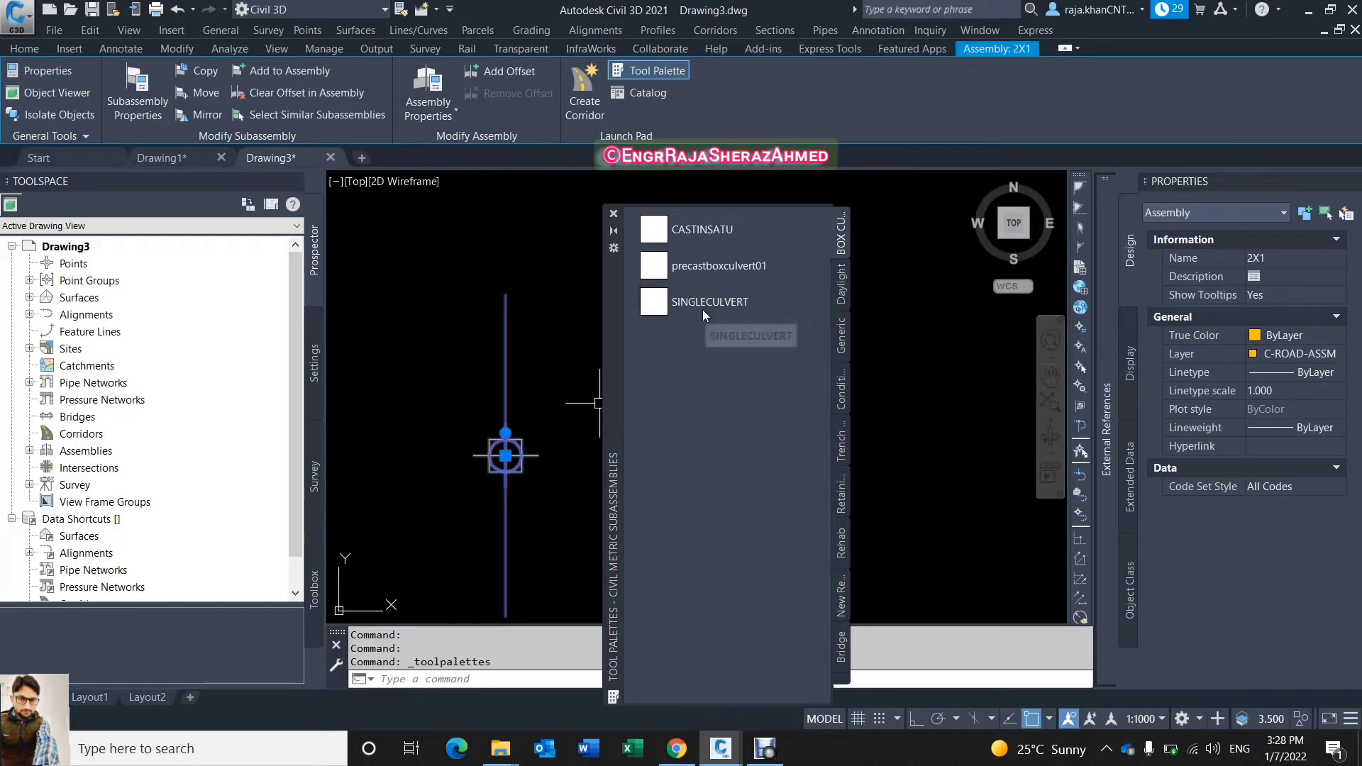
# Attach the precastboxculvert01 subassembly to the right side of the 2X1 baseline and dismiss the event log and subassembly palettes.
pyautogui.click(725, 267)
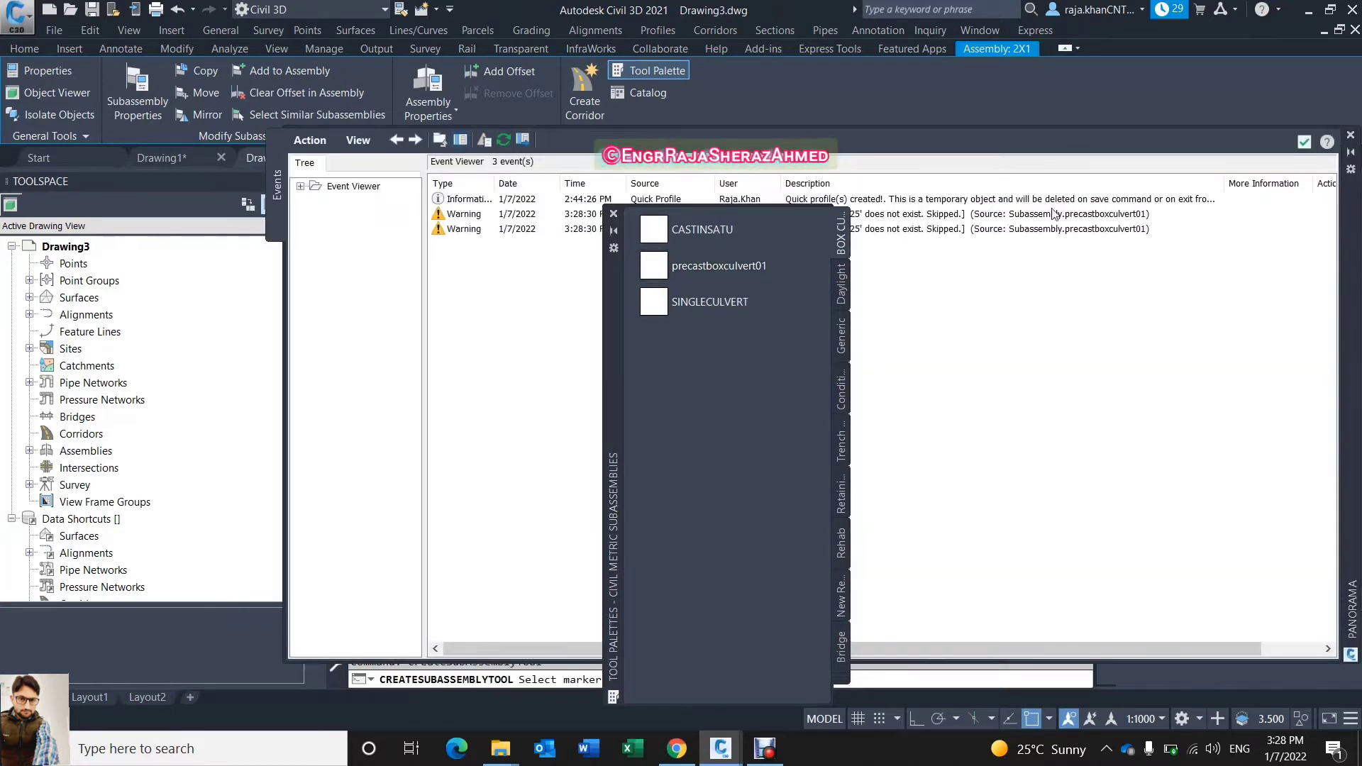
pyautogui.click(1304, 142)
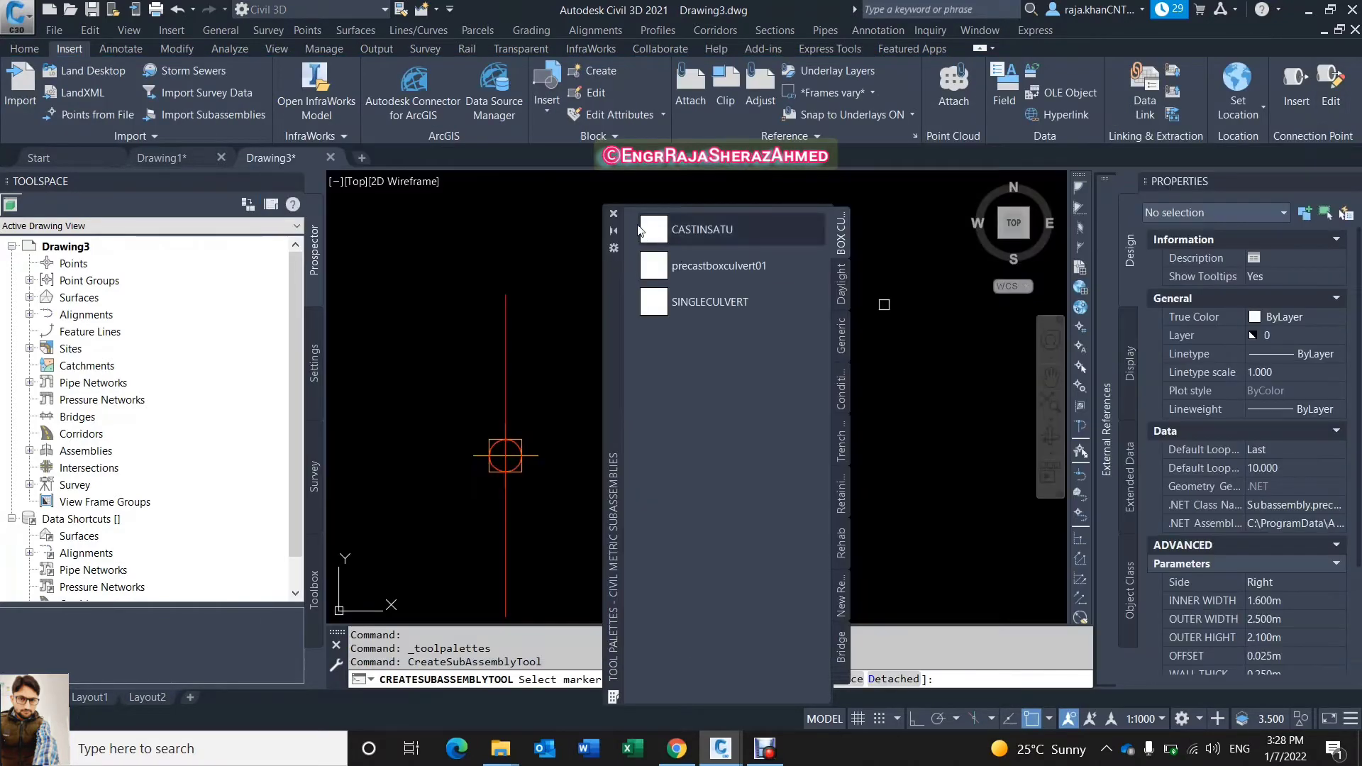
pyautogui.click(538, 460)
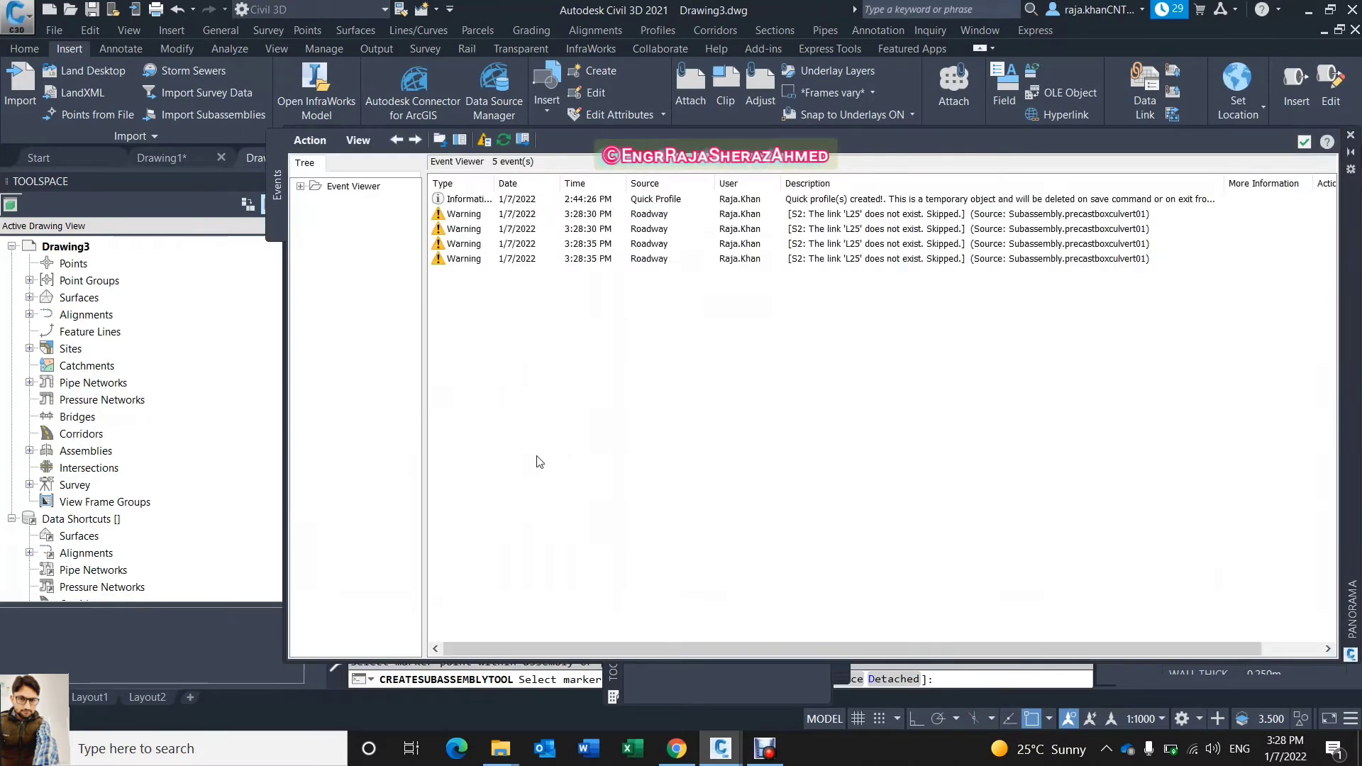
pyautogui.click(1298, 143)
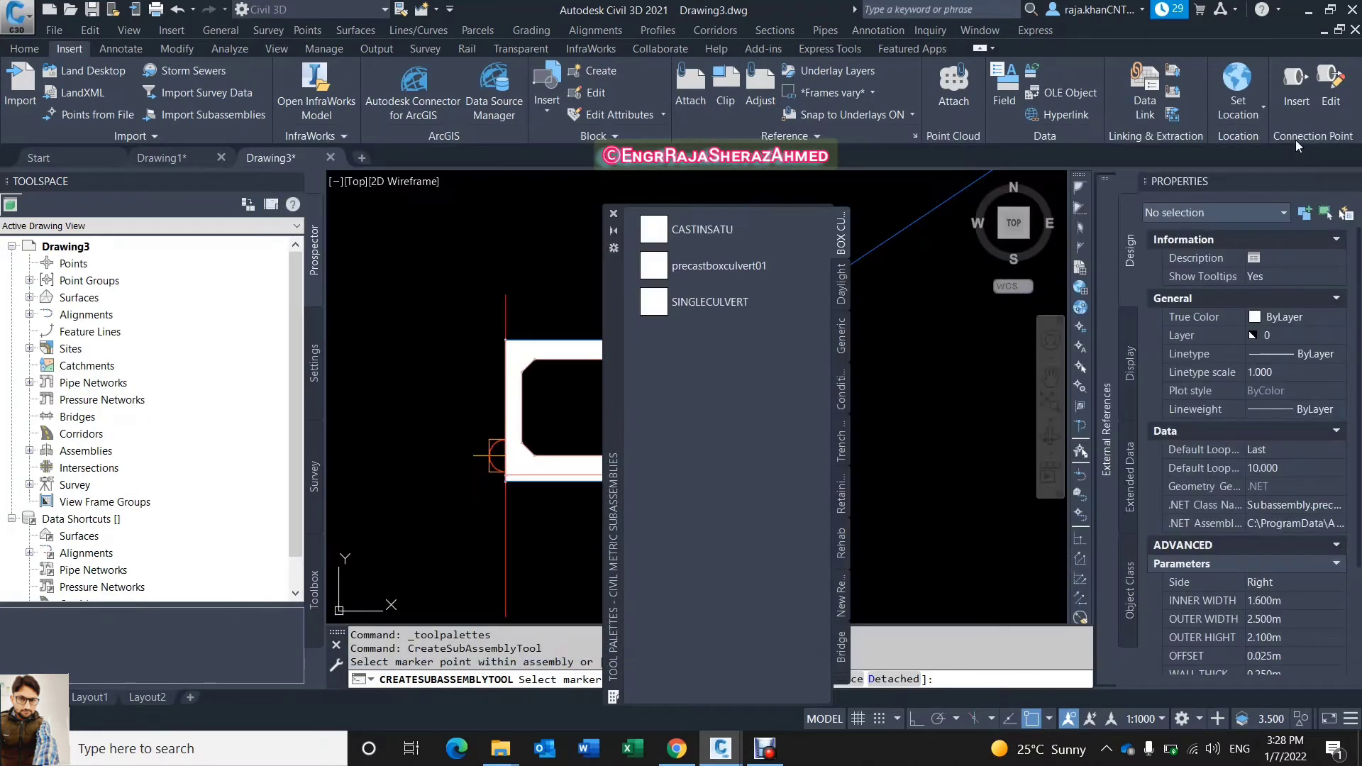
pyautogui.click(614, 214)
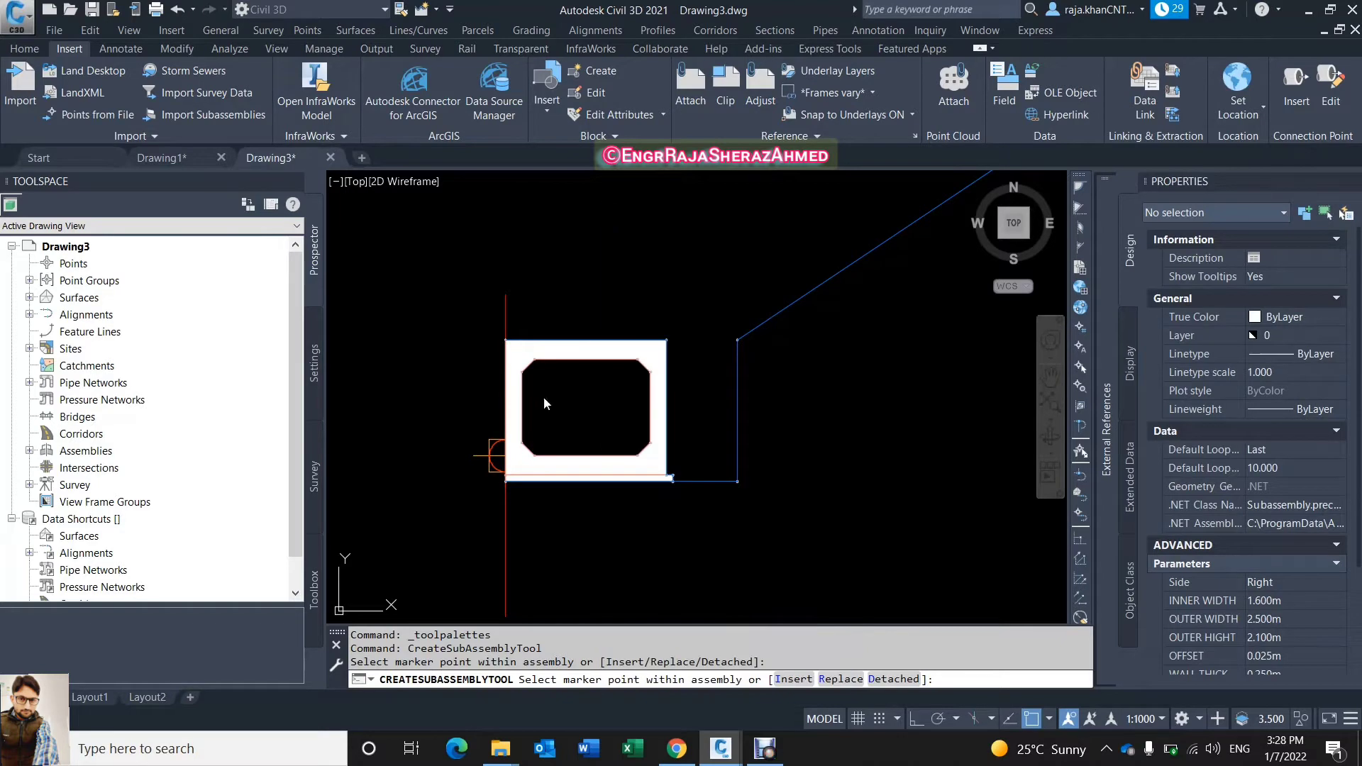
pyautogui.press('Escape')
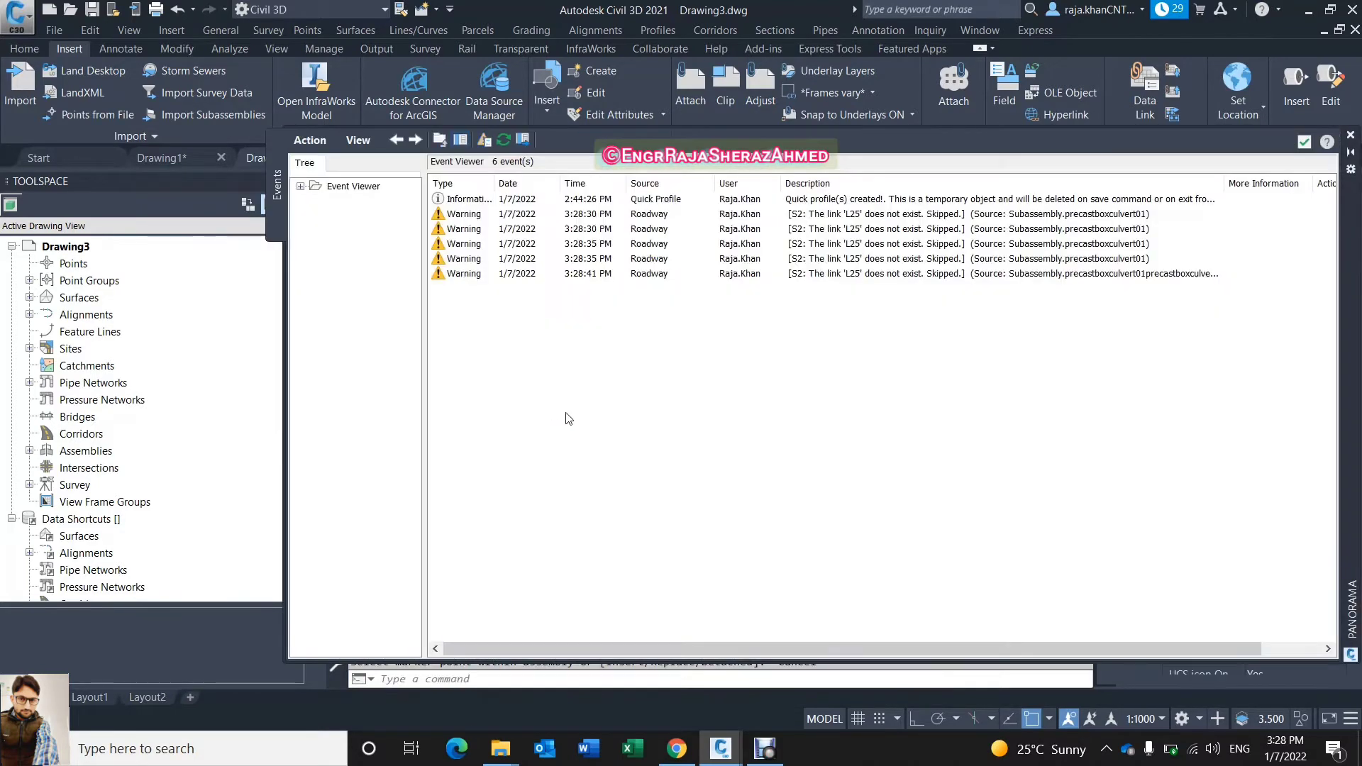
pyautogui.click(1305, 143)
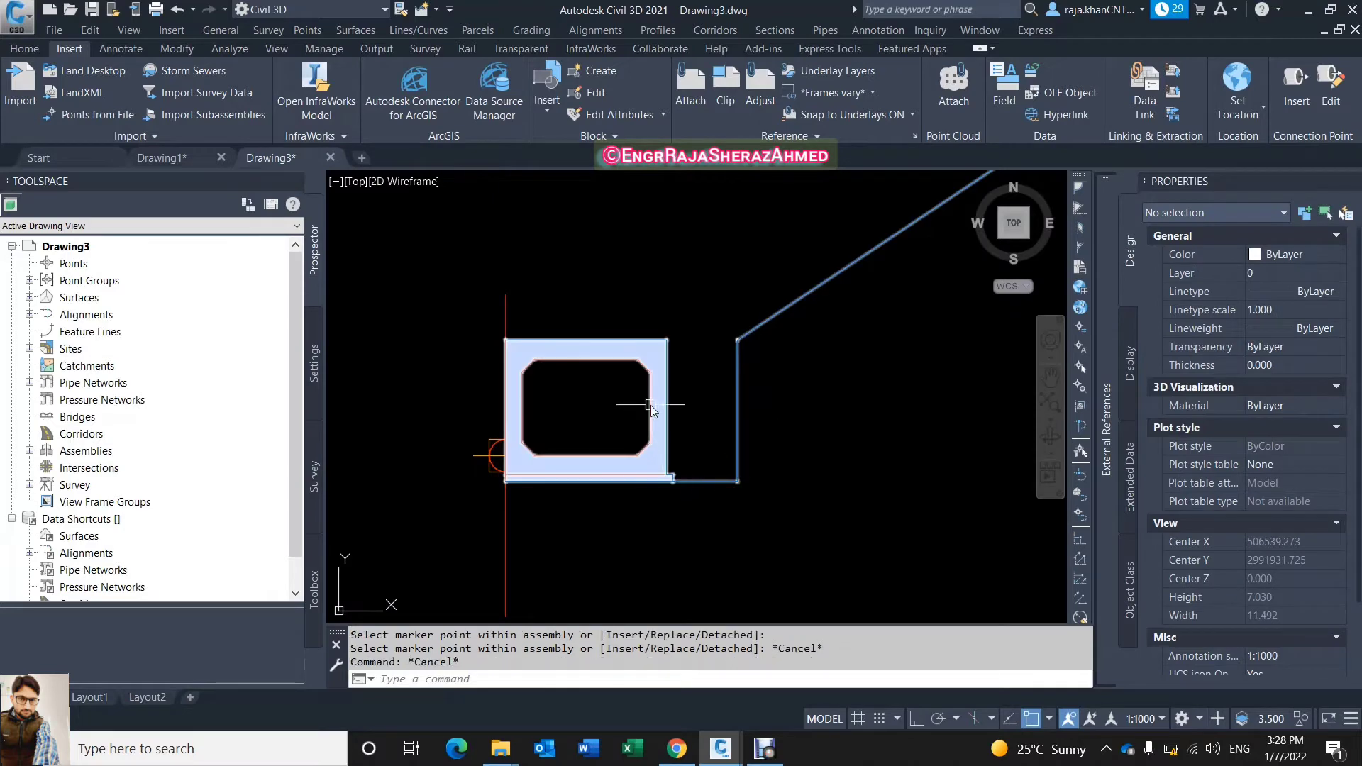
# Mirror the precast box culvert subassembly to the opposite side of the 2X1 assembly baseline.
pyautogui.click(650, 406)
pyautogui.scroll(-2, 648, 395)
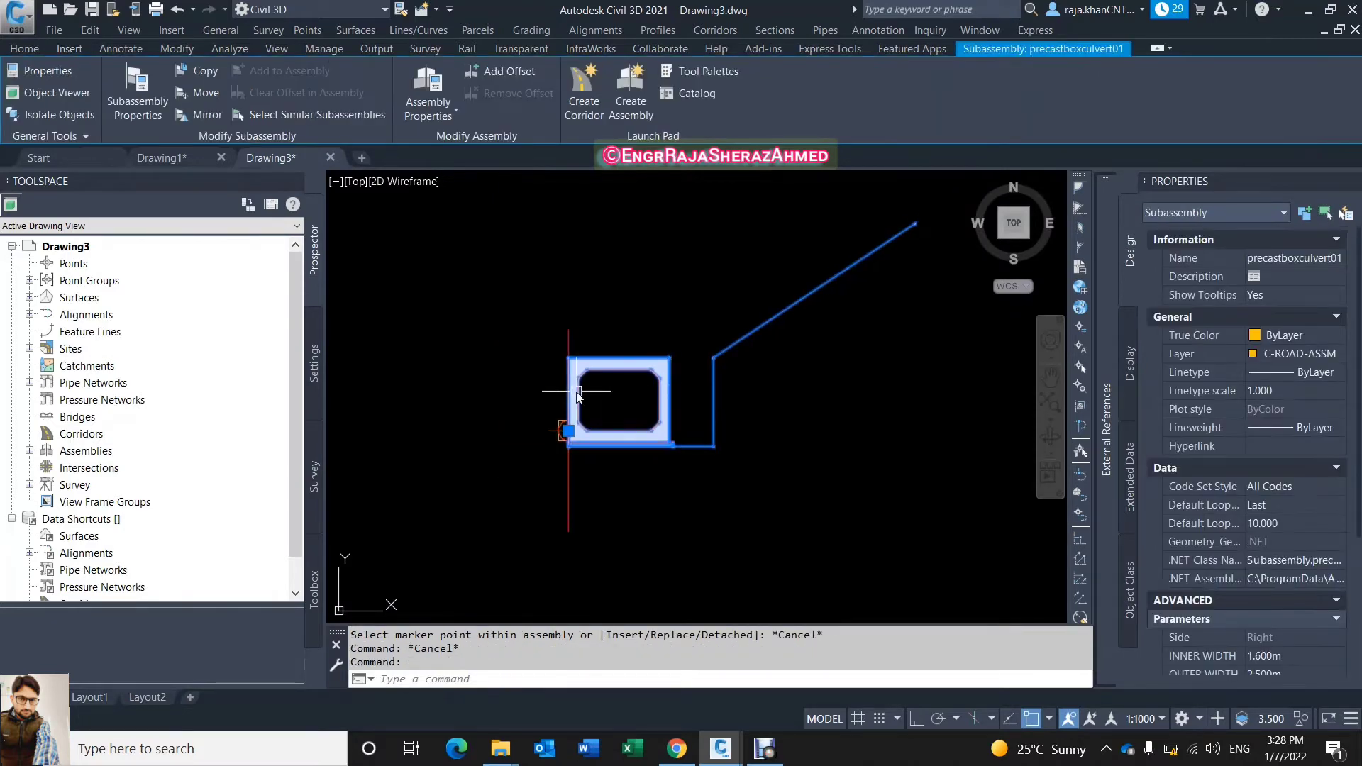
pyautogui.click(203, 116)
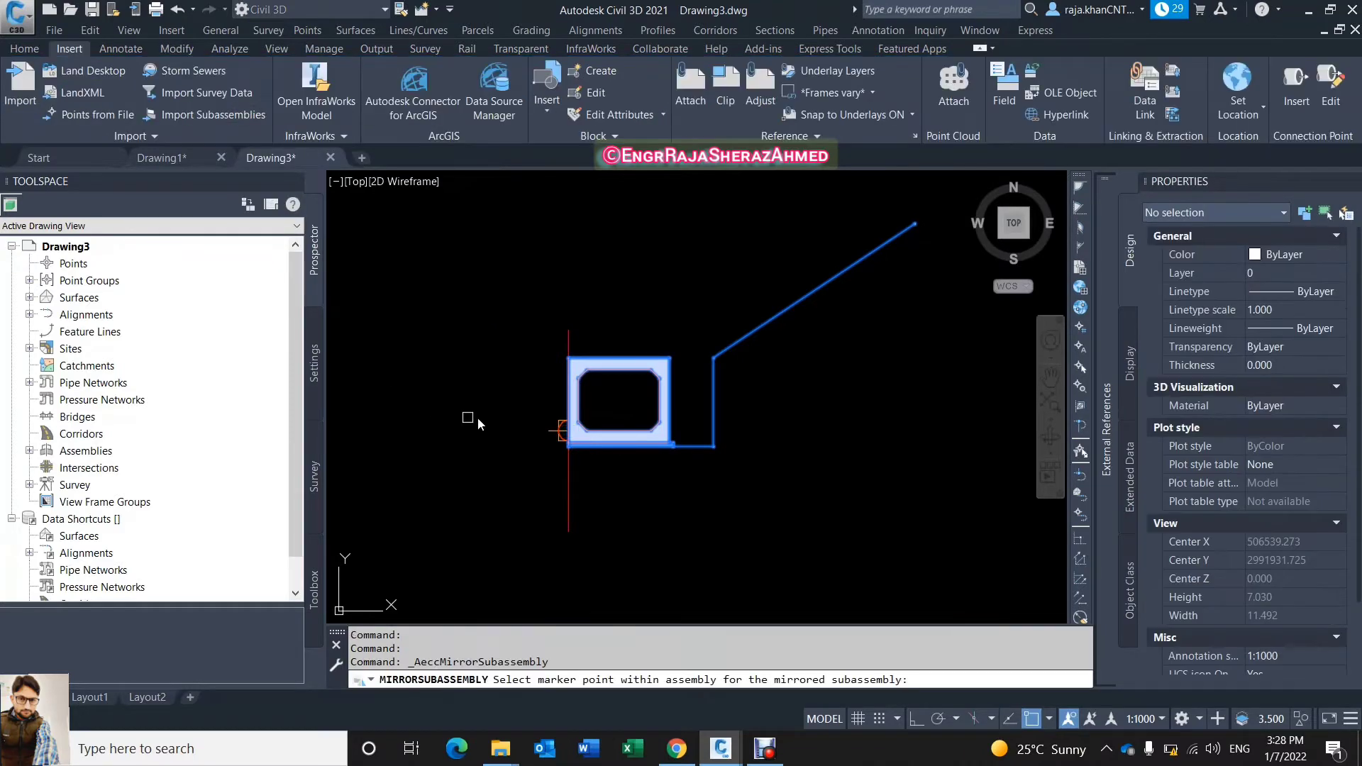
pyautogui.scroll(5, 539, 312)
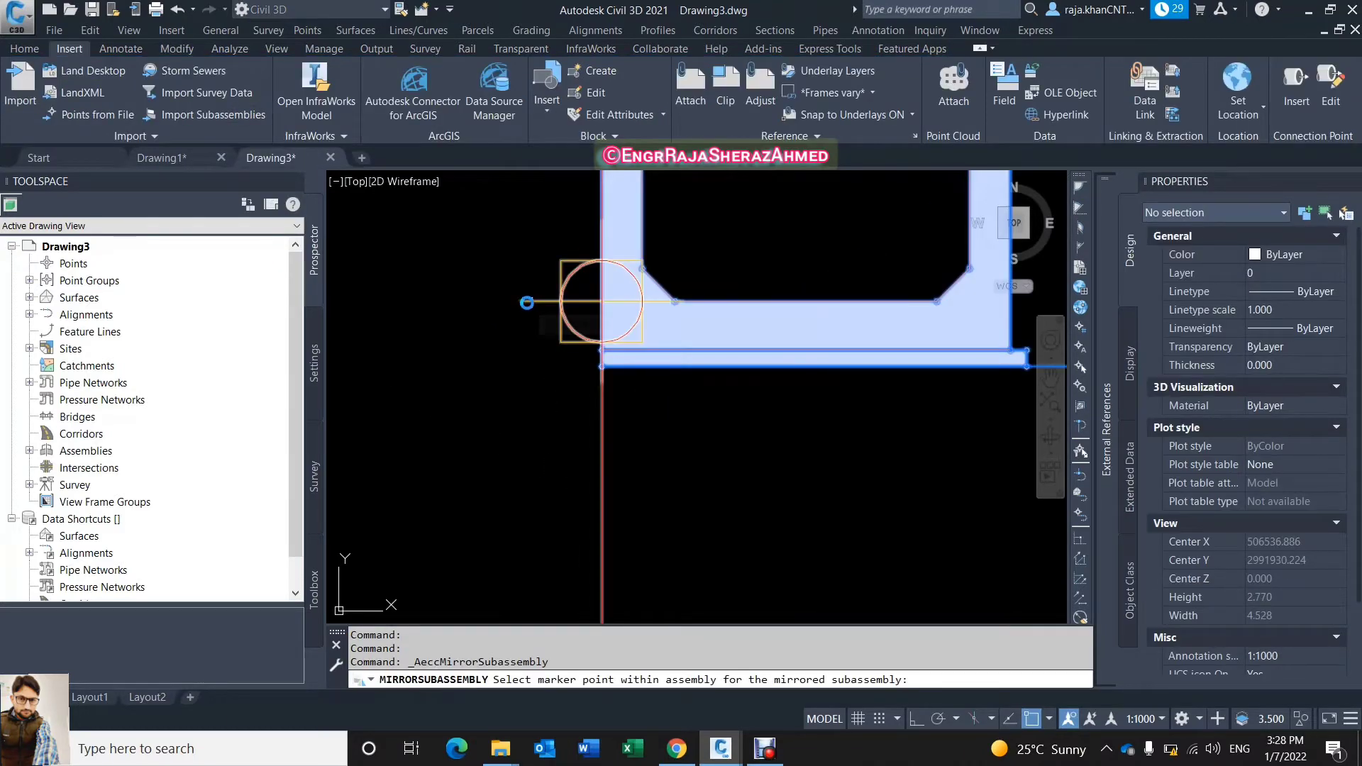
pyautogui.click(527, 303)
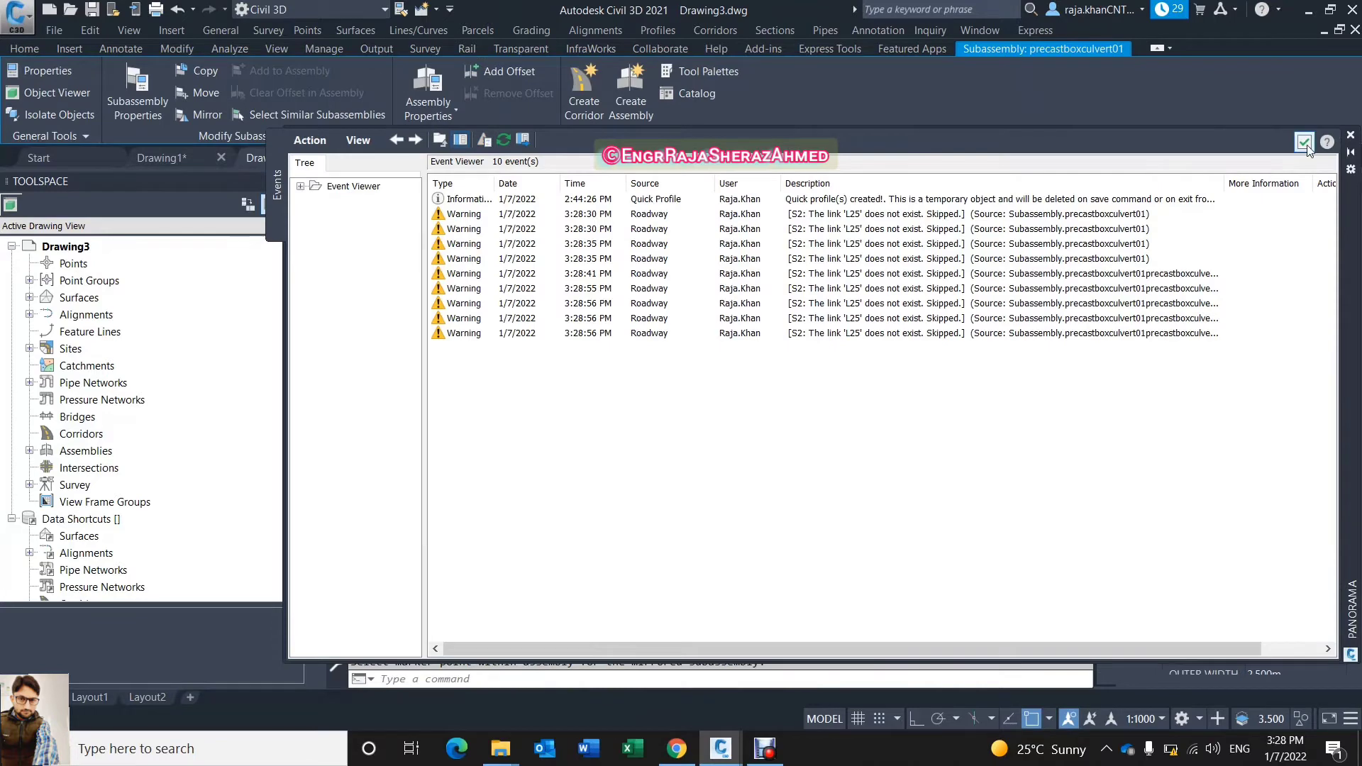
pyautogui.click(1305, 142)
pyautogui.scroll(-4, 650, 446)
pyautogui.press('Escape')
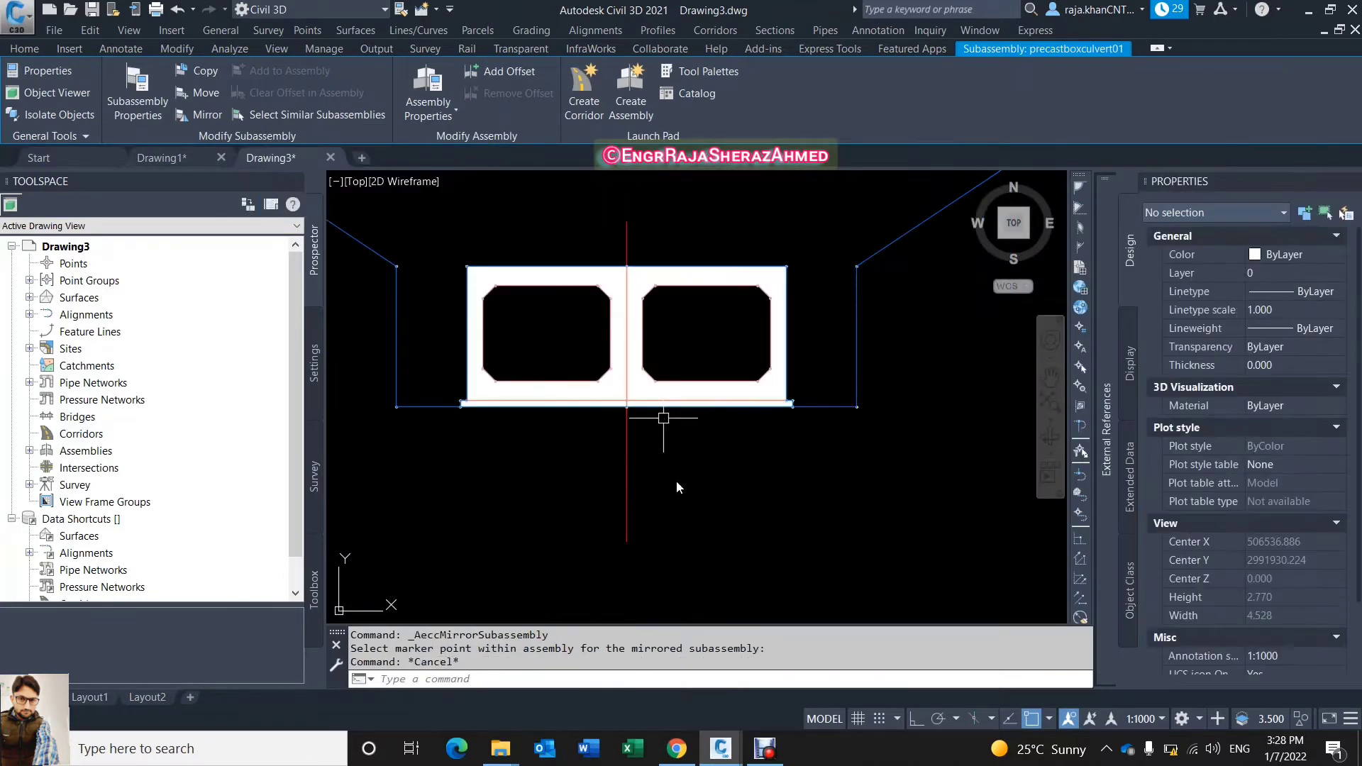
pyautogui.click(752, 500)
pyautogui.press('Escape')
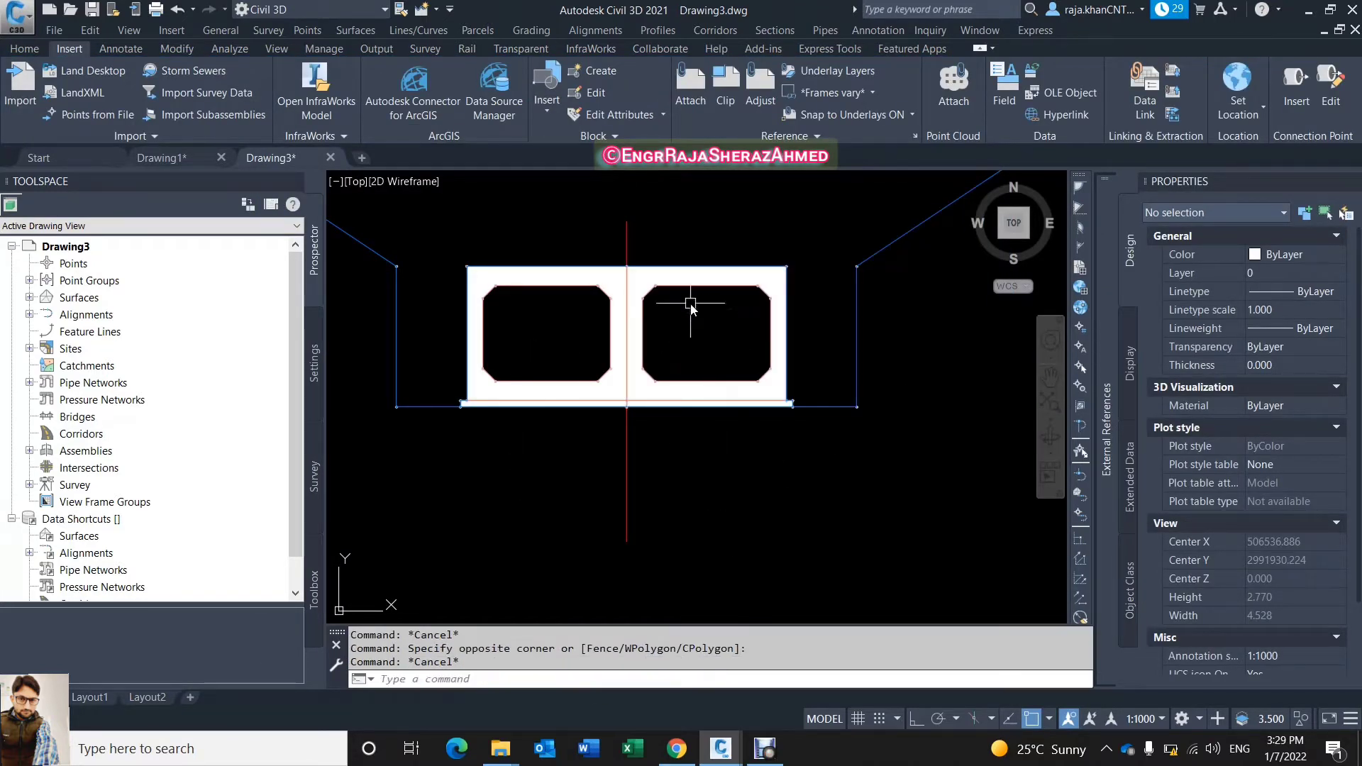
# Examine where the two culvert cells meet at the 2X1 baseline marker, including the shared wall and base slab.
pyautogui.click(541, 321)
pyautogui.click(565, 344)
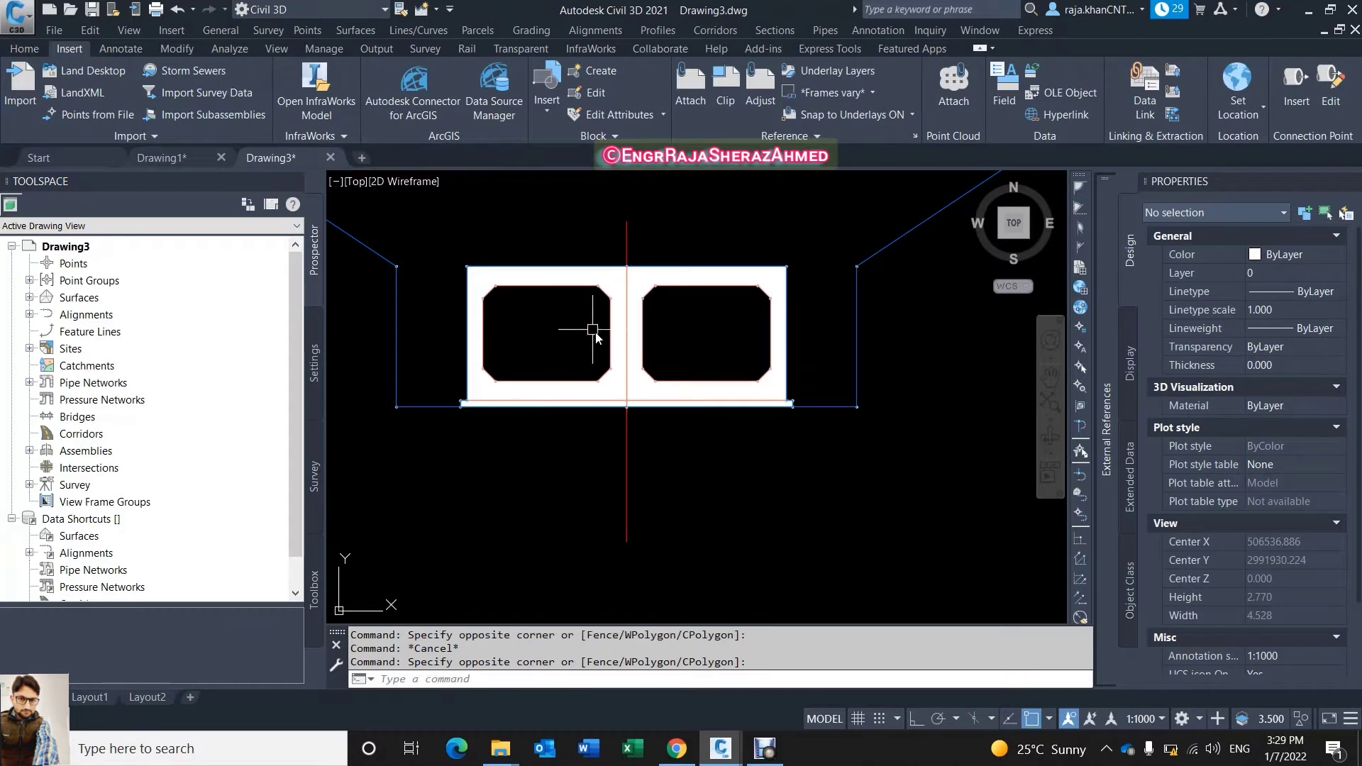
pyautogui.scroll(-3, 542, 394)
pyautogui.scroll(6, 617, 423)
pyautogui.click(523, 502)
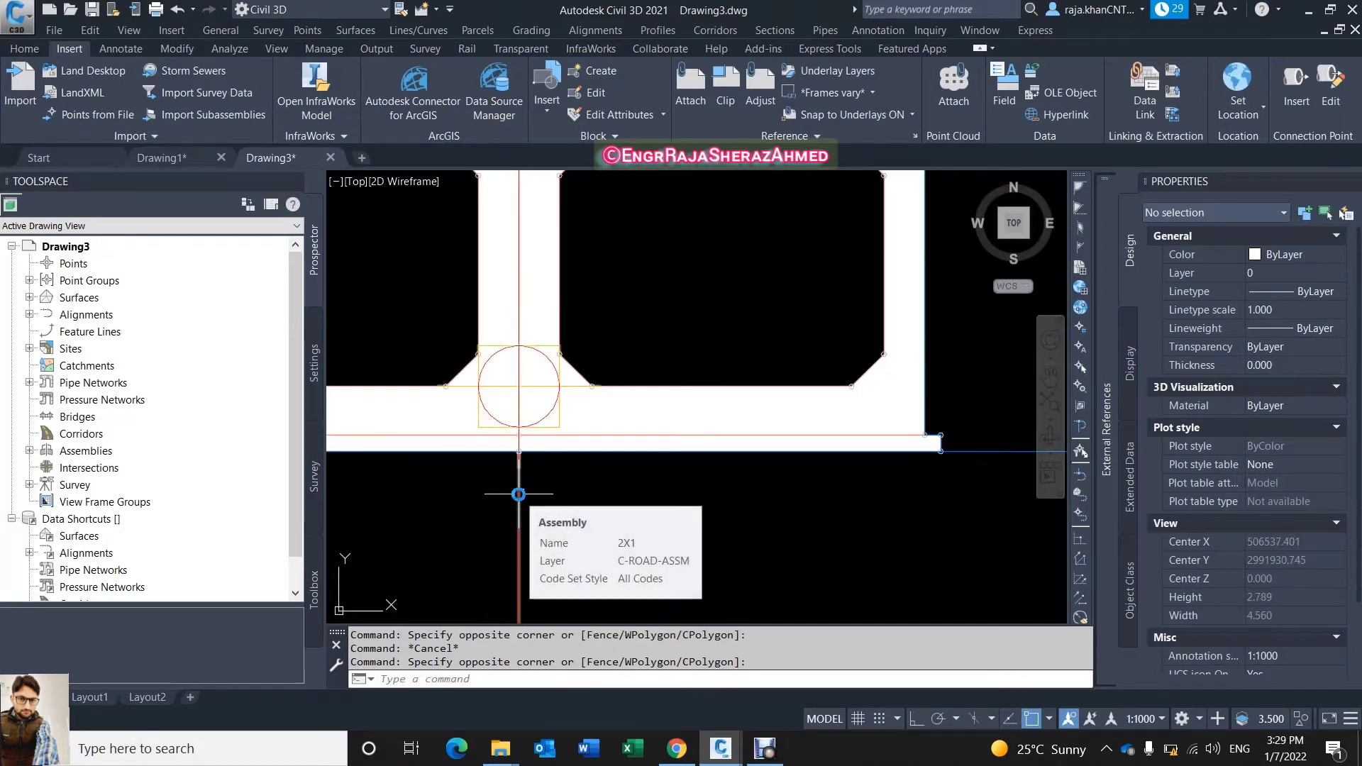
pyautogui.click(522, 495)
pyautogui.scroll(4, 523, 397)
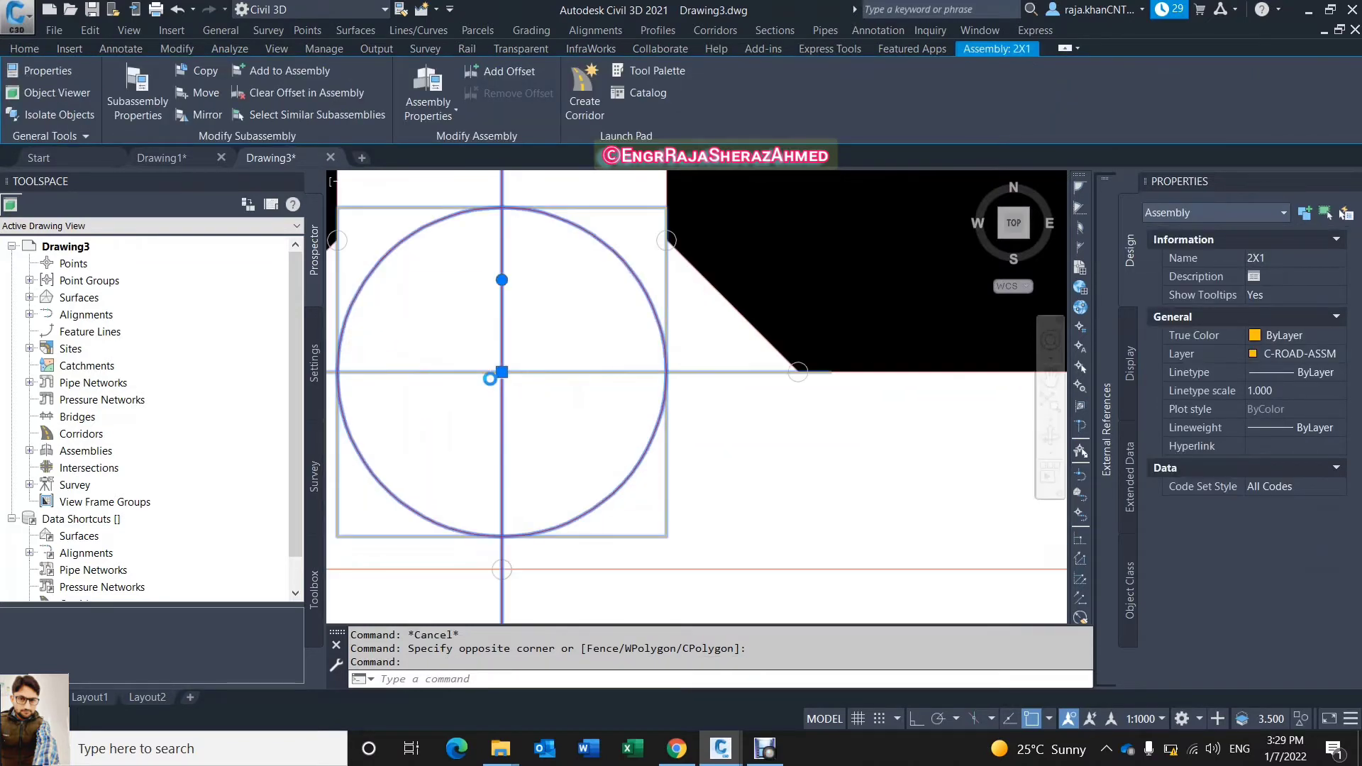
pyautogui.scroll(-5, 507, 376)
pyautogui.scroll(3, 539, 384)
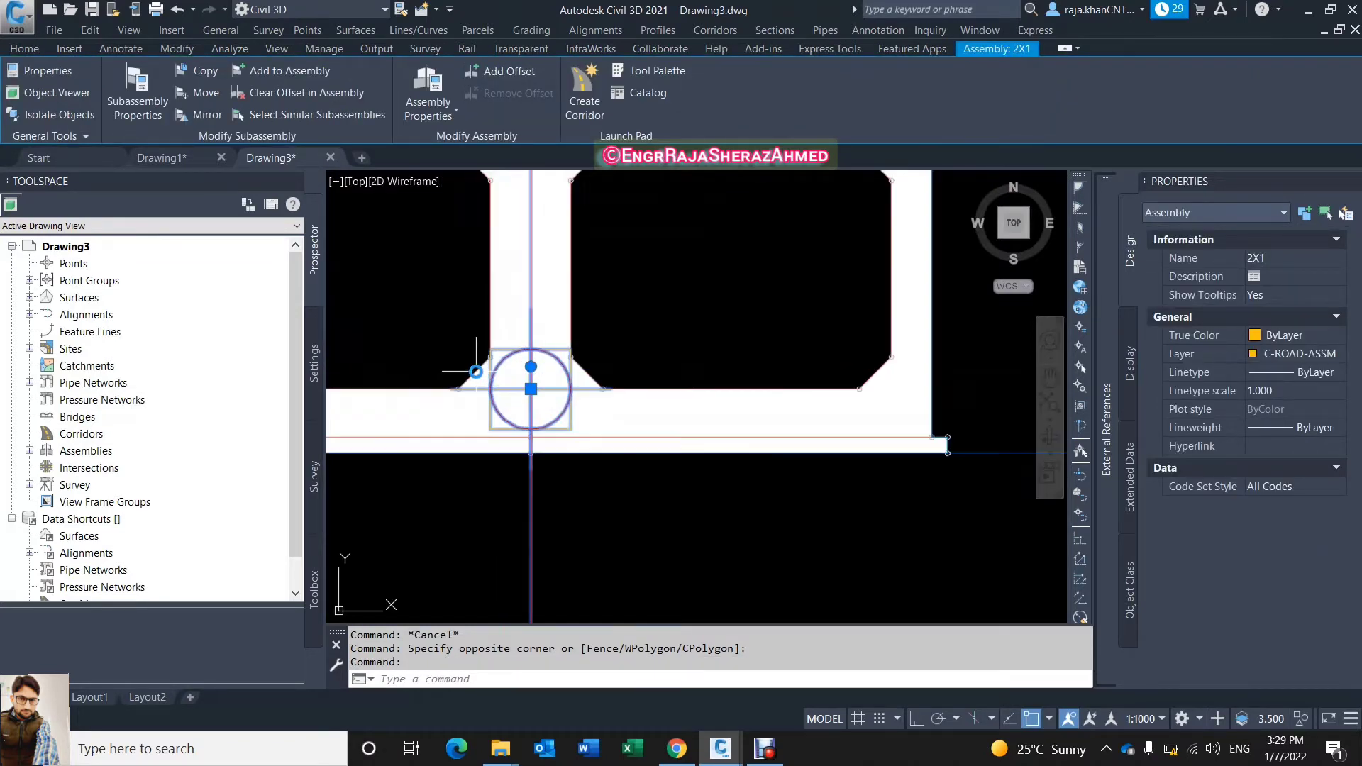
pyautogui.scroll(-3, 532, 390)
pyautogui.scroll(5, 617, 394)
pyautogui.scroll(-3, 447, 401)
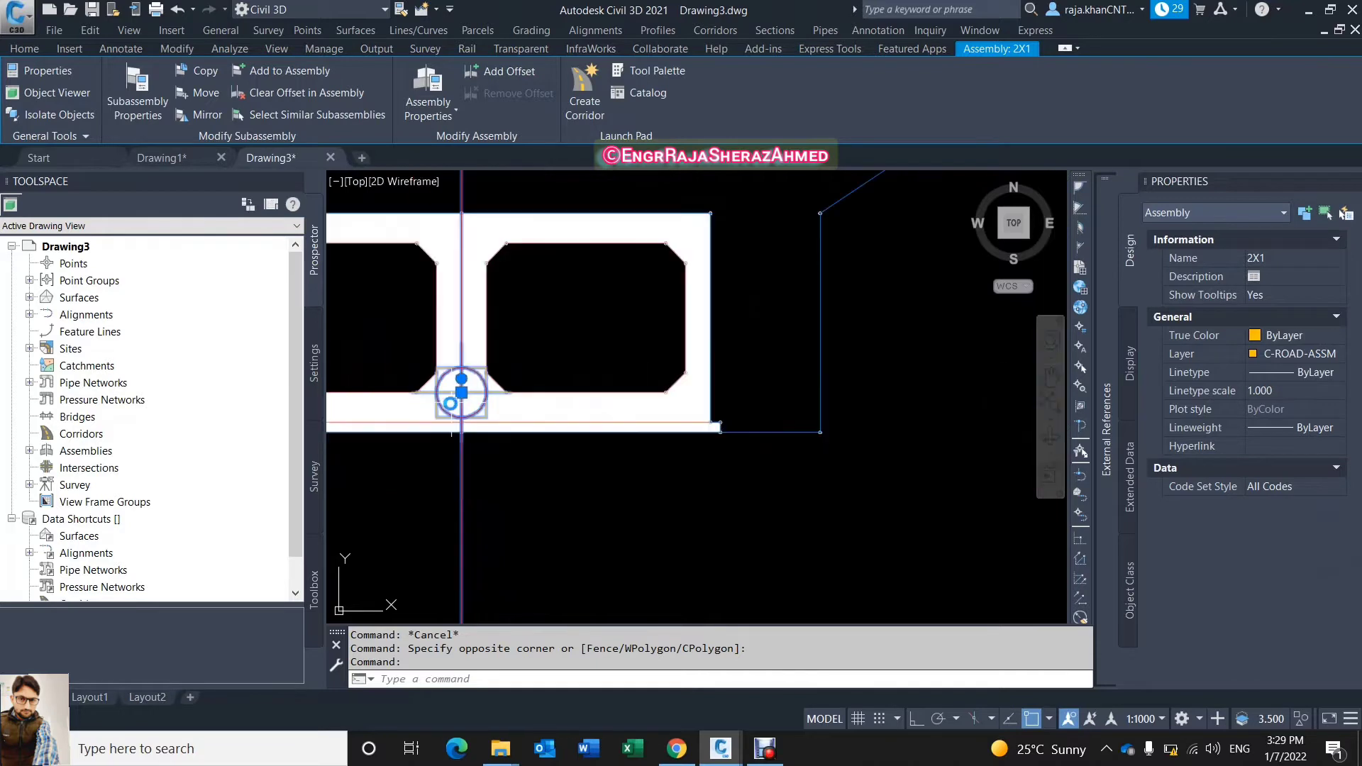
# Examine the right culvert cell's base edge, excavation trench and side slope, and the overall twin-cell section.
pyautogui.click(610, 532)
pyautogui.scroll(-3, 596, 568)
pyautogui.scroll(5, 456, 371)
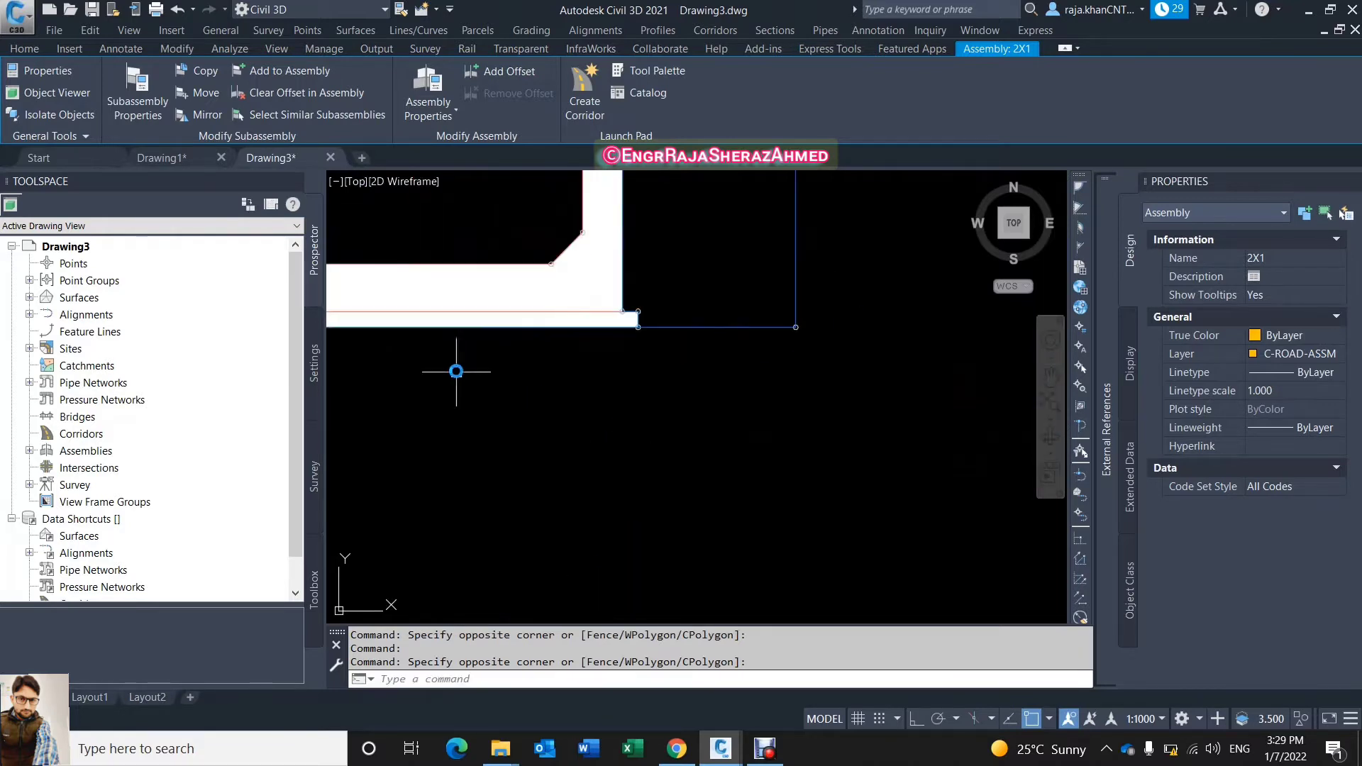
pyautogui.scroll(-2, 398, 355)
pyautogui.scroll(4, 404, 369)
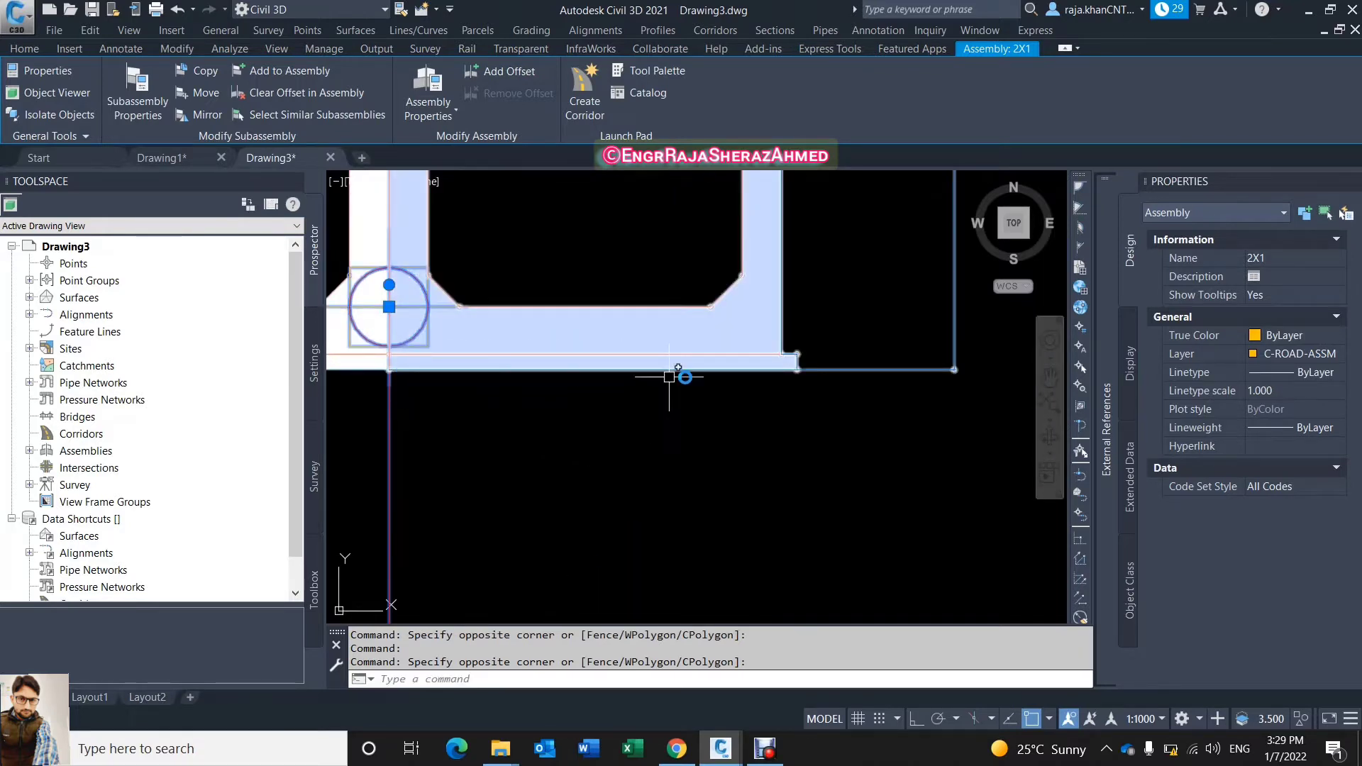
pyautogui.scroll(-4, 802, 454)
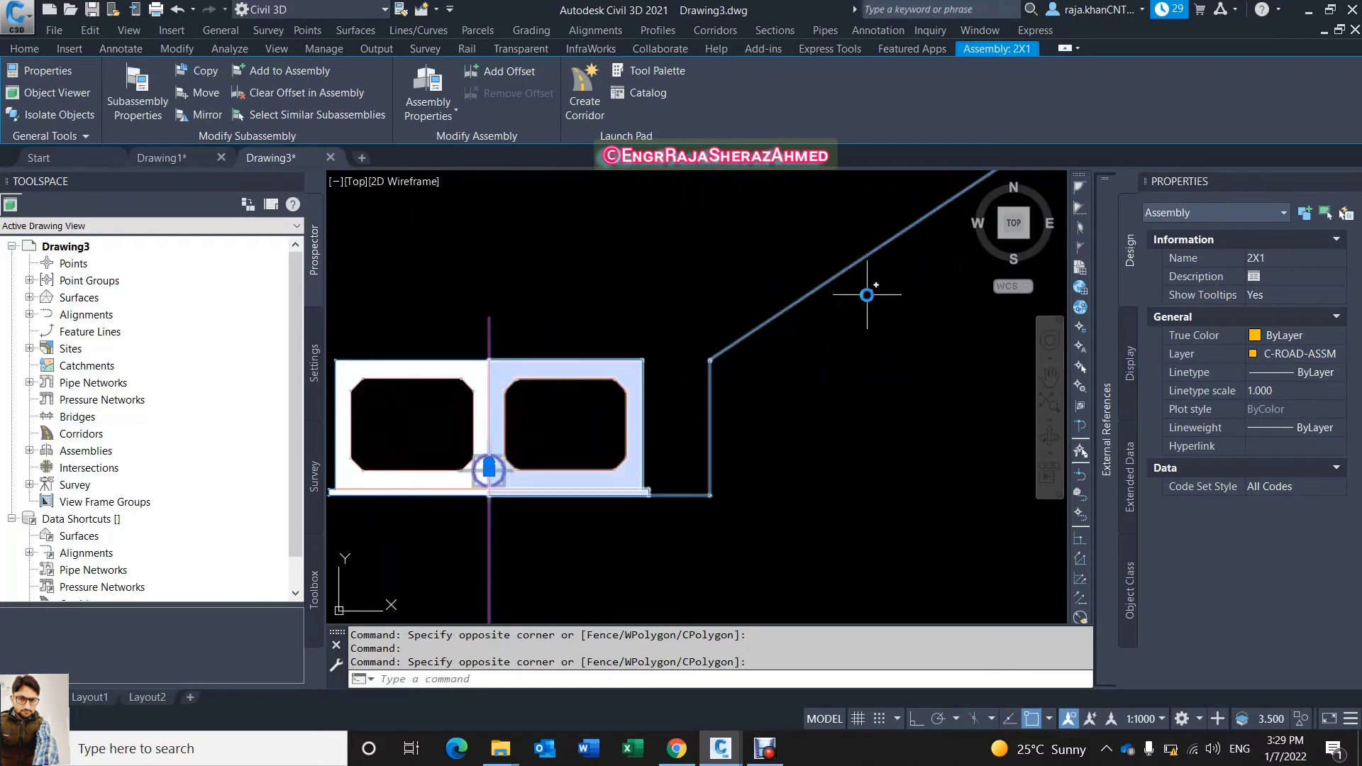
pyautogui.scroll(-3, 773, 383)
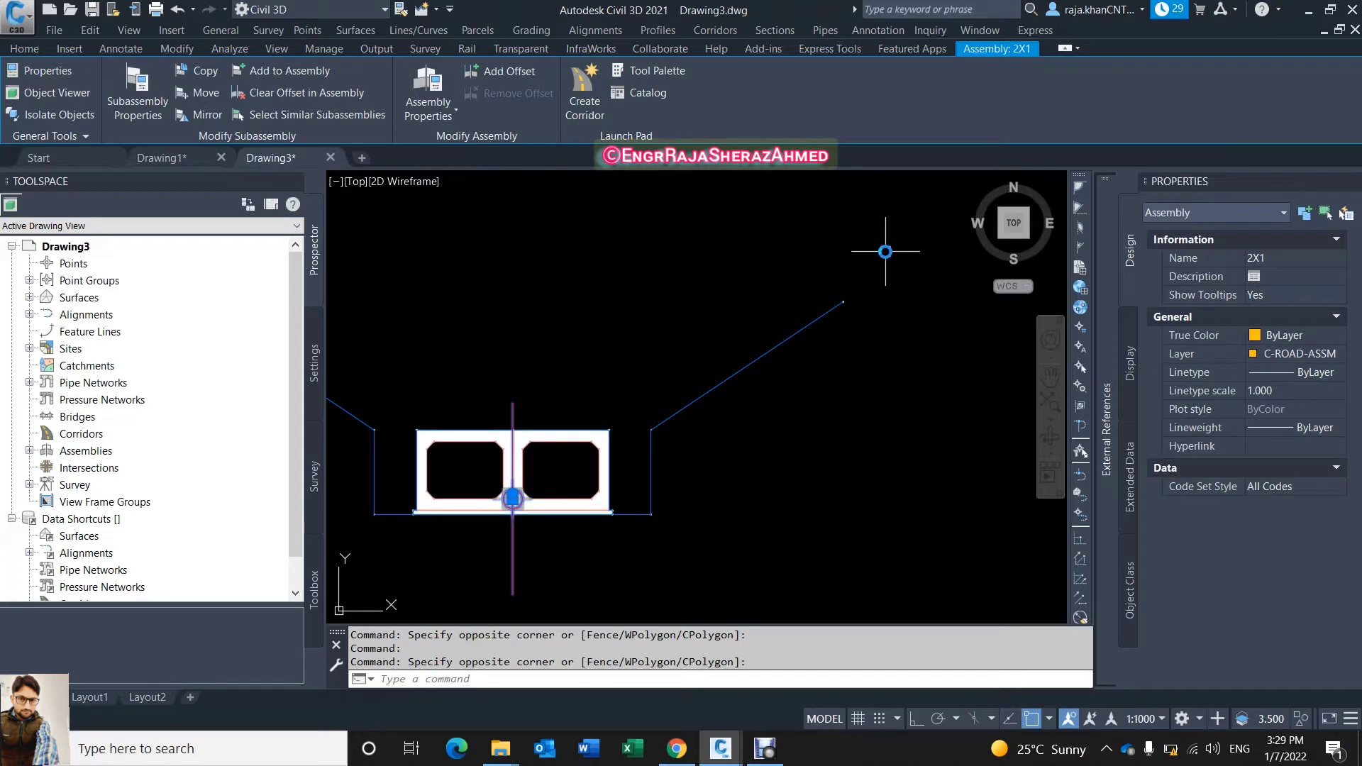
# Deselect the 2X1 assembly and examine the box culvert alignment's bend around stations 0+340 to 0+360.
pyautogui.scroll(-4, 774, 298)
pyautogui.moveTo(751, 334); pyautogui.dragTo(634, 424, button='middle')
pyautogui.scroll(-8, 608, 478)
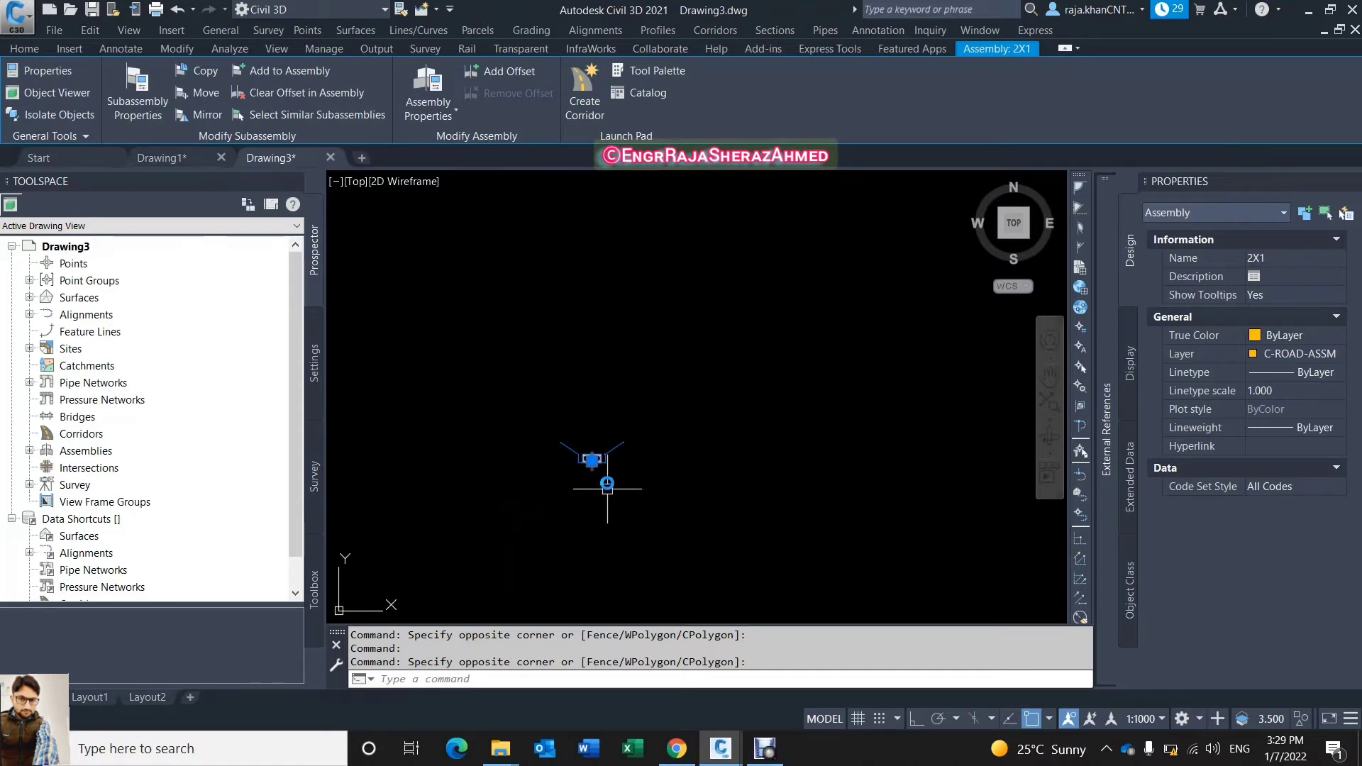
pyautogui.press('Escape')
pyautogui.press('Escape')
pyautogui.press('Escape')
pyautogui.scroll(10, 563, 435)
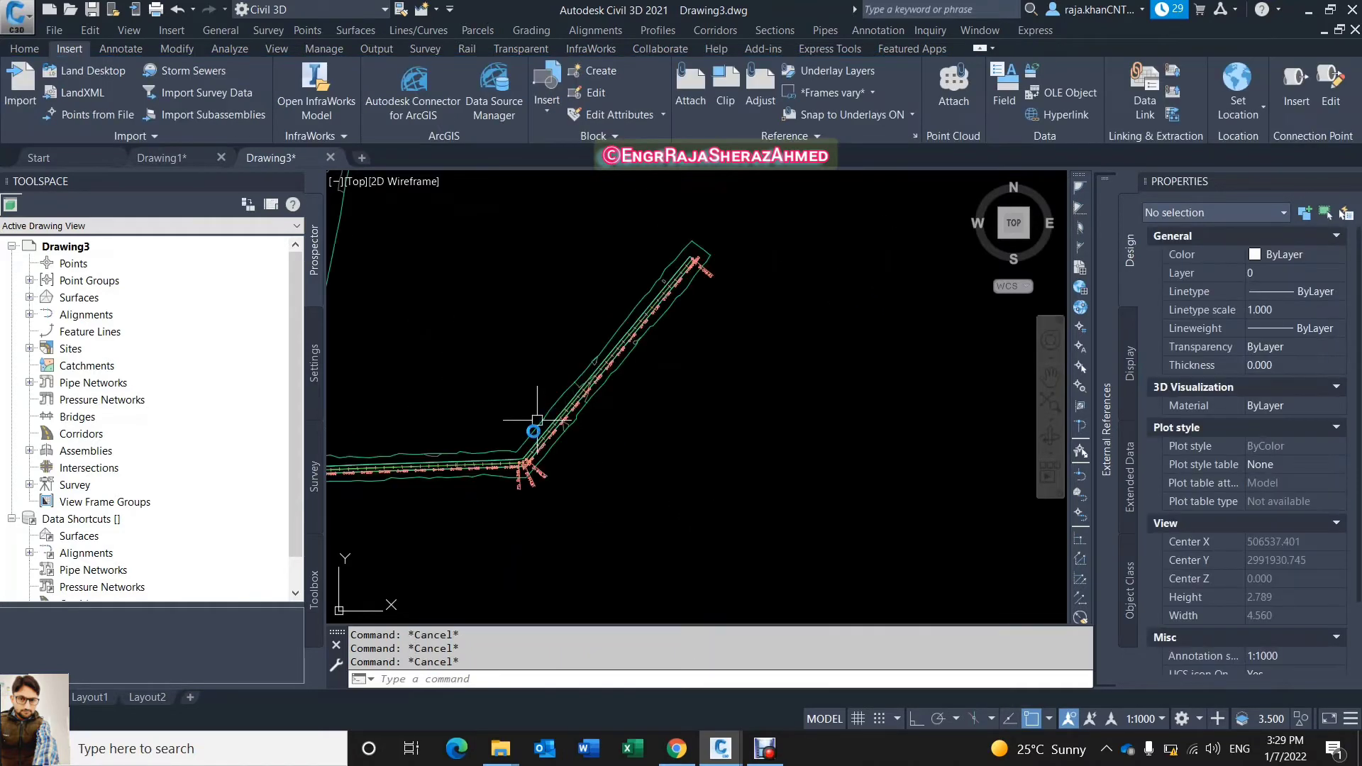
pyautogui.moveTo(580, 395); pyautogui.dragTo(792, 357, button='middle')
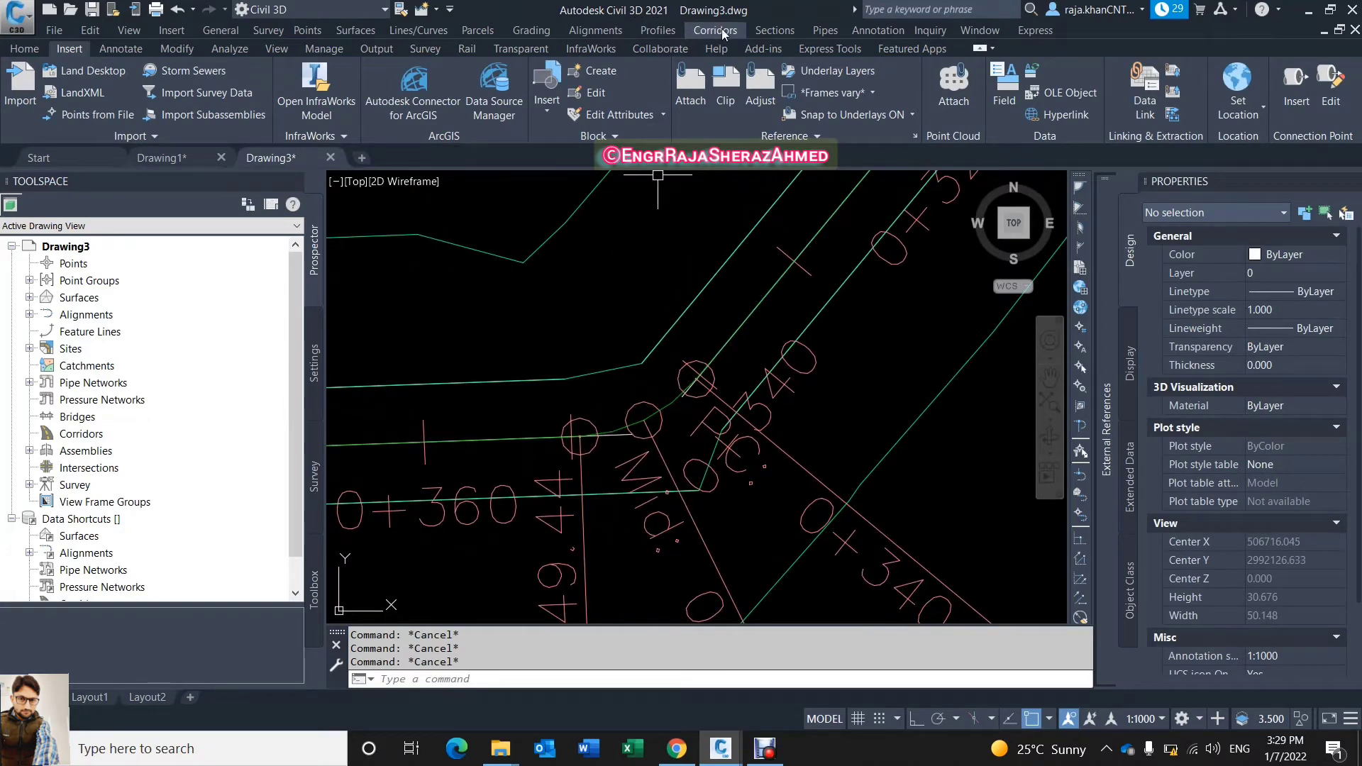
# Start a new corridor, name it D2B EXCAVATION and copy that name for reuse.
pyautogui.click(717, 30)
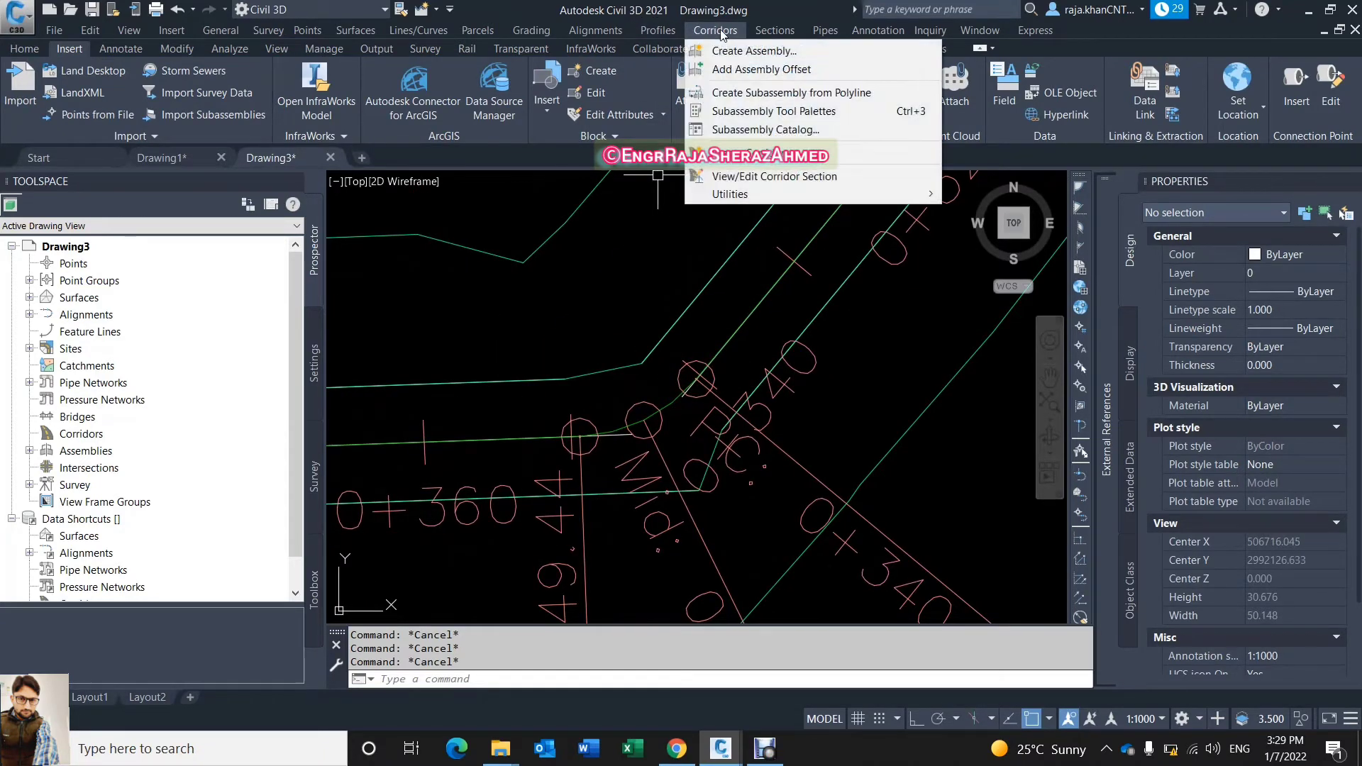
pyautogui.click(767, 158)
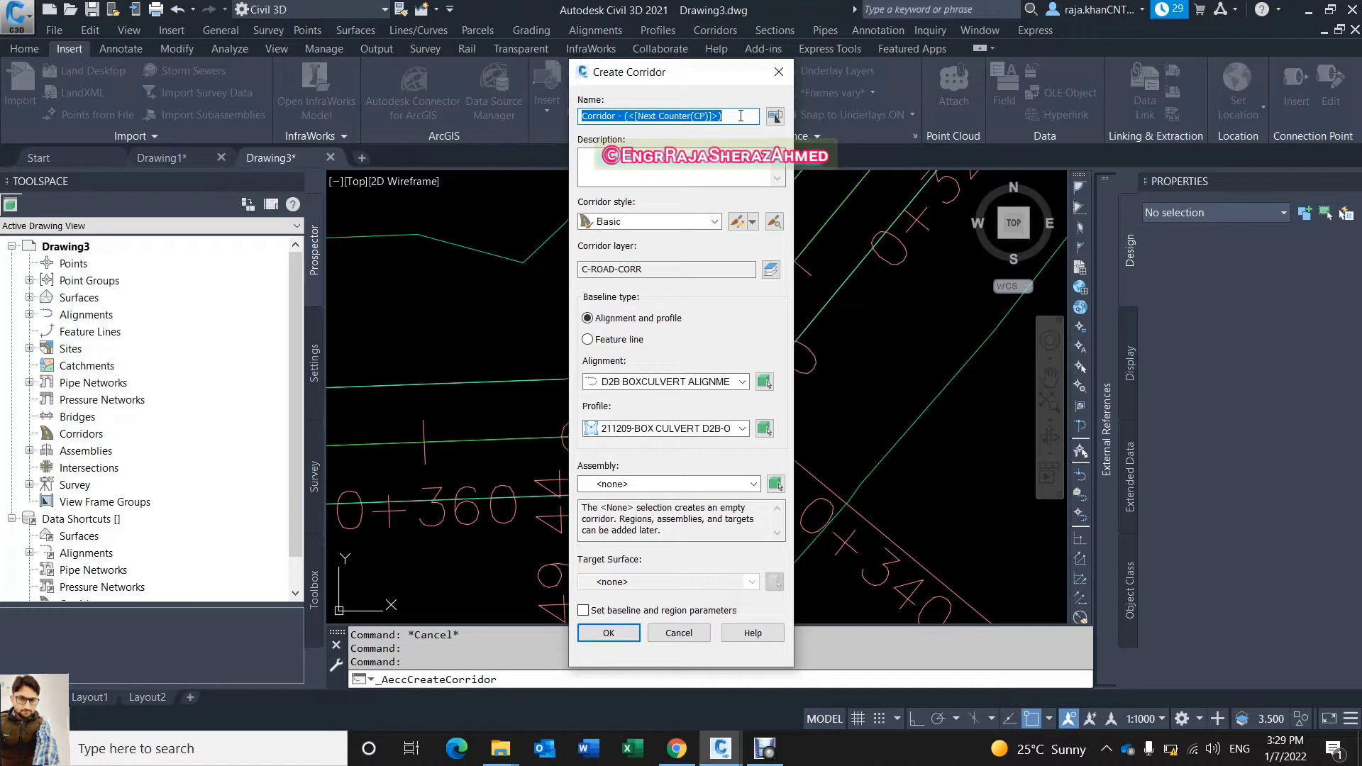
pyautogui.write('D2B EXCAVATION')
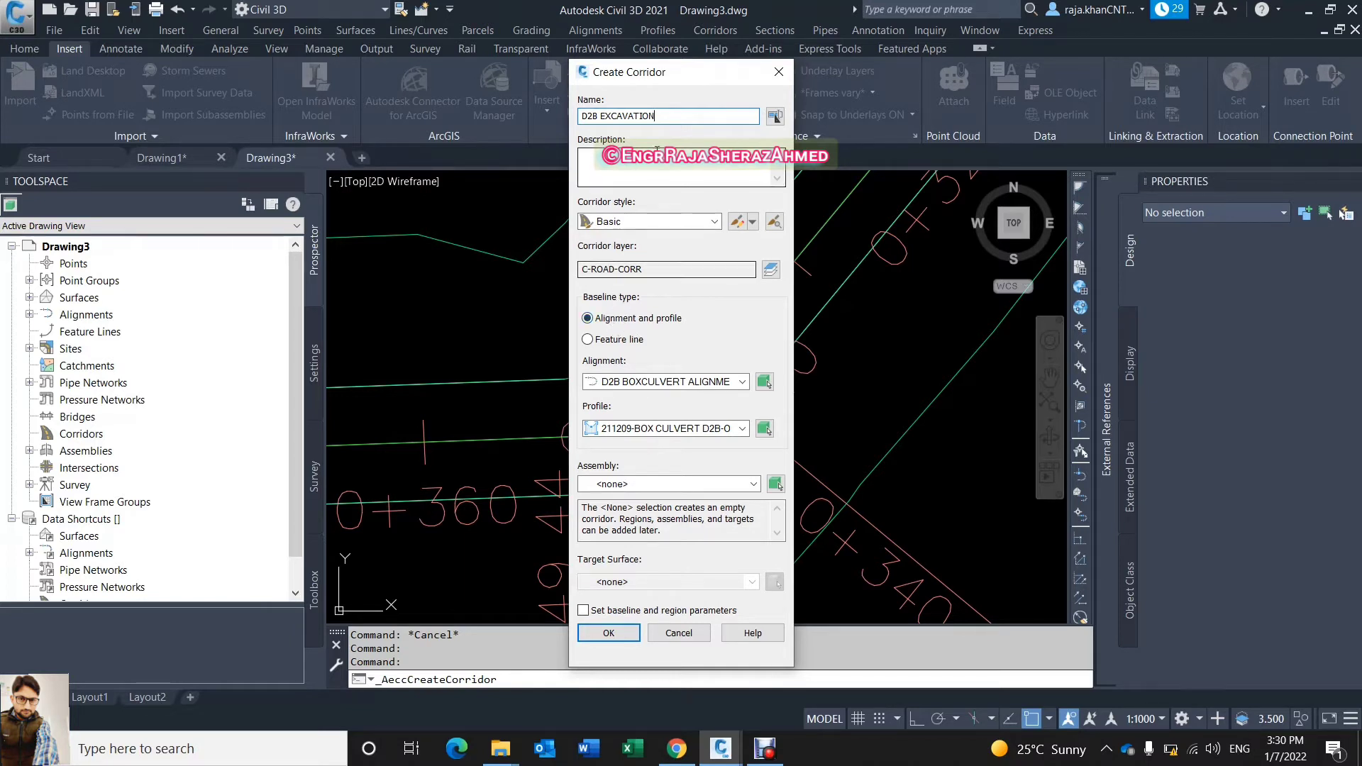
pyautogui.moveTo(657, 115); pyautogui.dragTo(587, 116)
pyautogui.moveTo(690, 121); pyautogui.dragTo(594, 112)
pyautogui.rightClick(591, 115)
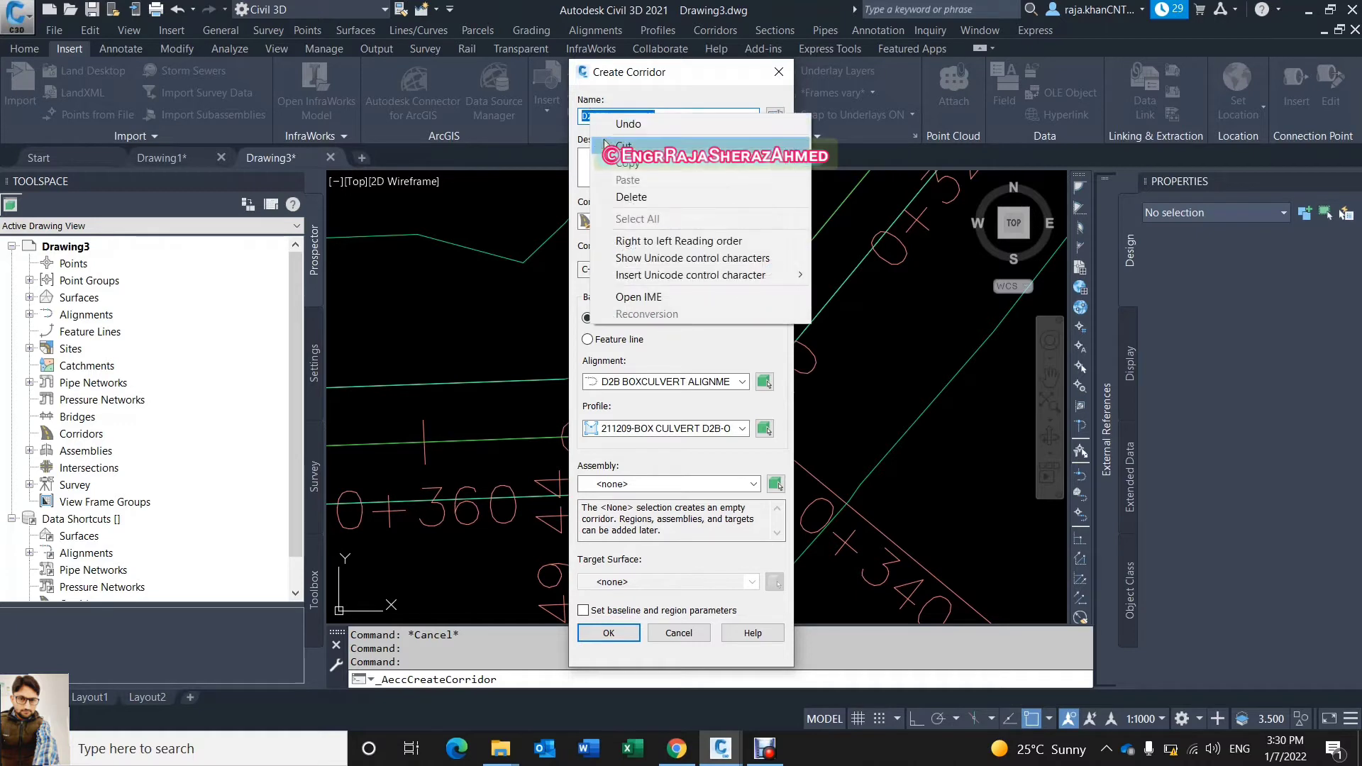
pyautogui.click(623, 161)
pyautogui.click(669, 116)
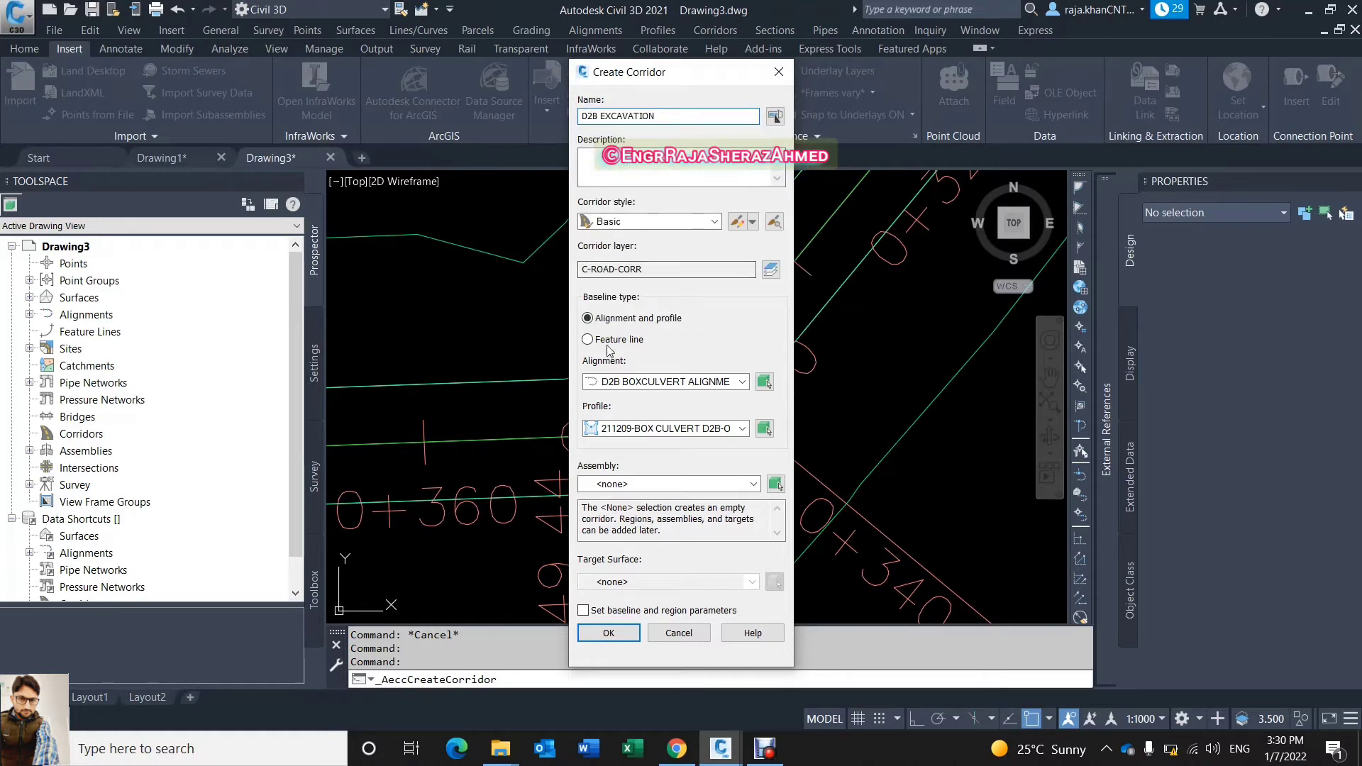
# Base the corridor on the D2B BOXCULVERT ALIGNMENT and the 211209-BOX CULVERT D2B-OUT TO OUTLET-2 profile.
pyautogui.click(644, 382)
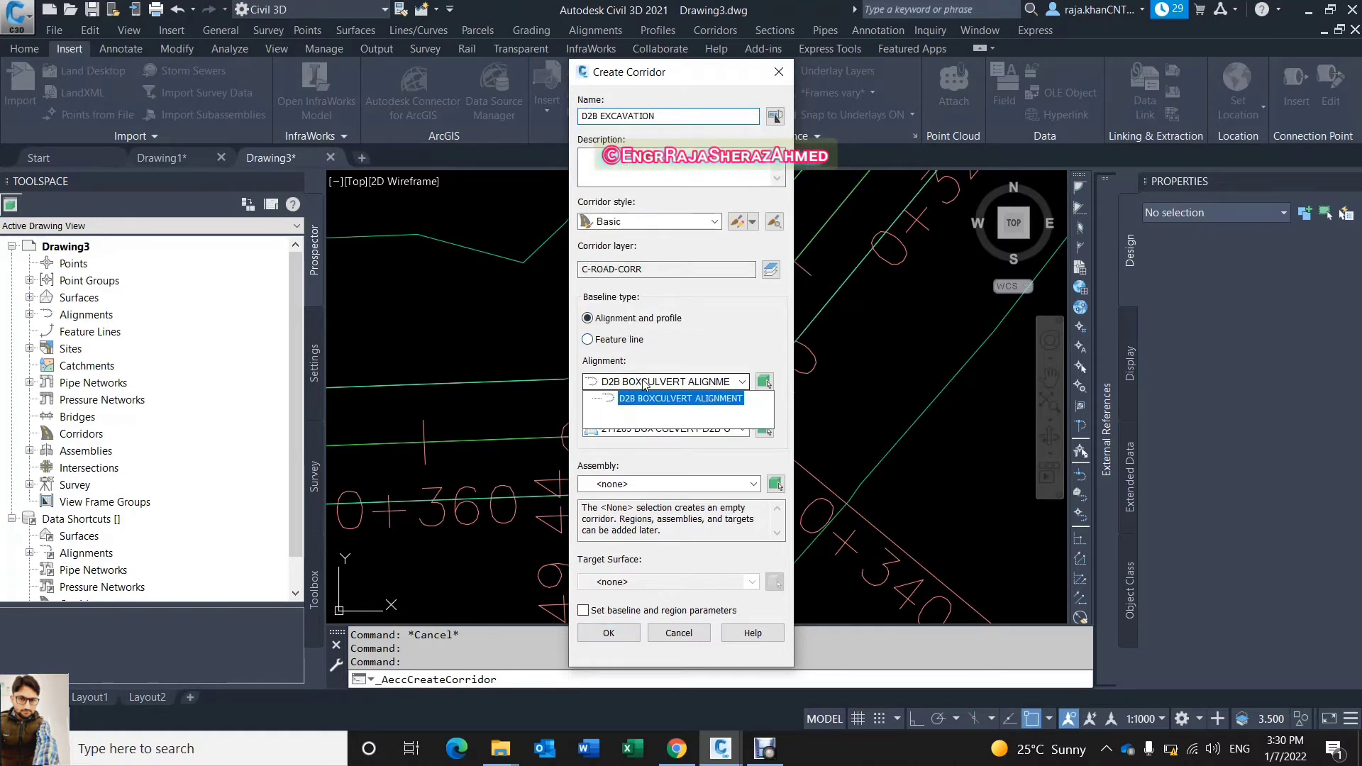
pyautogui.click(647, 399)
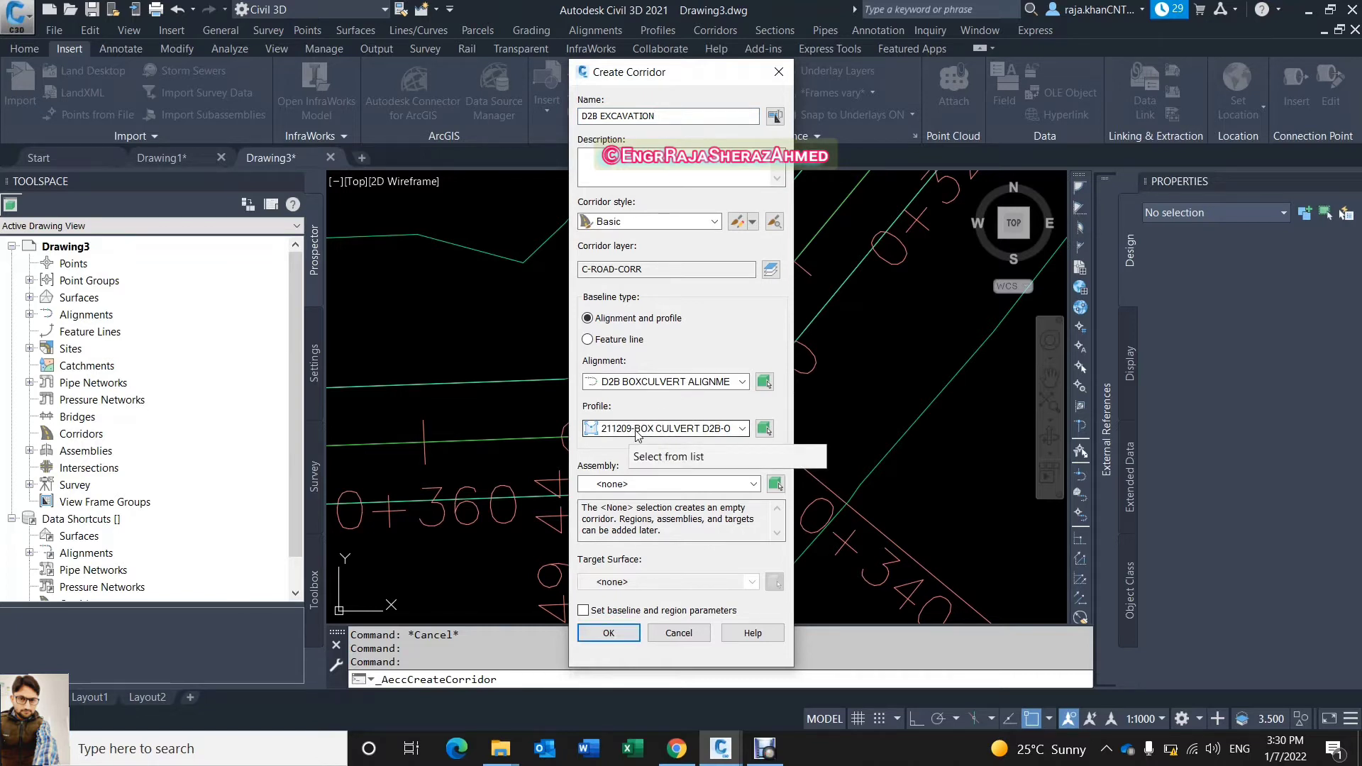
pyautogui.click(637, 430)
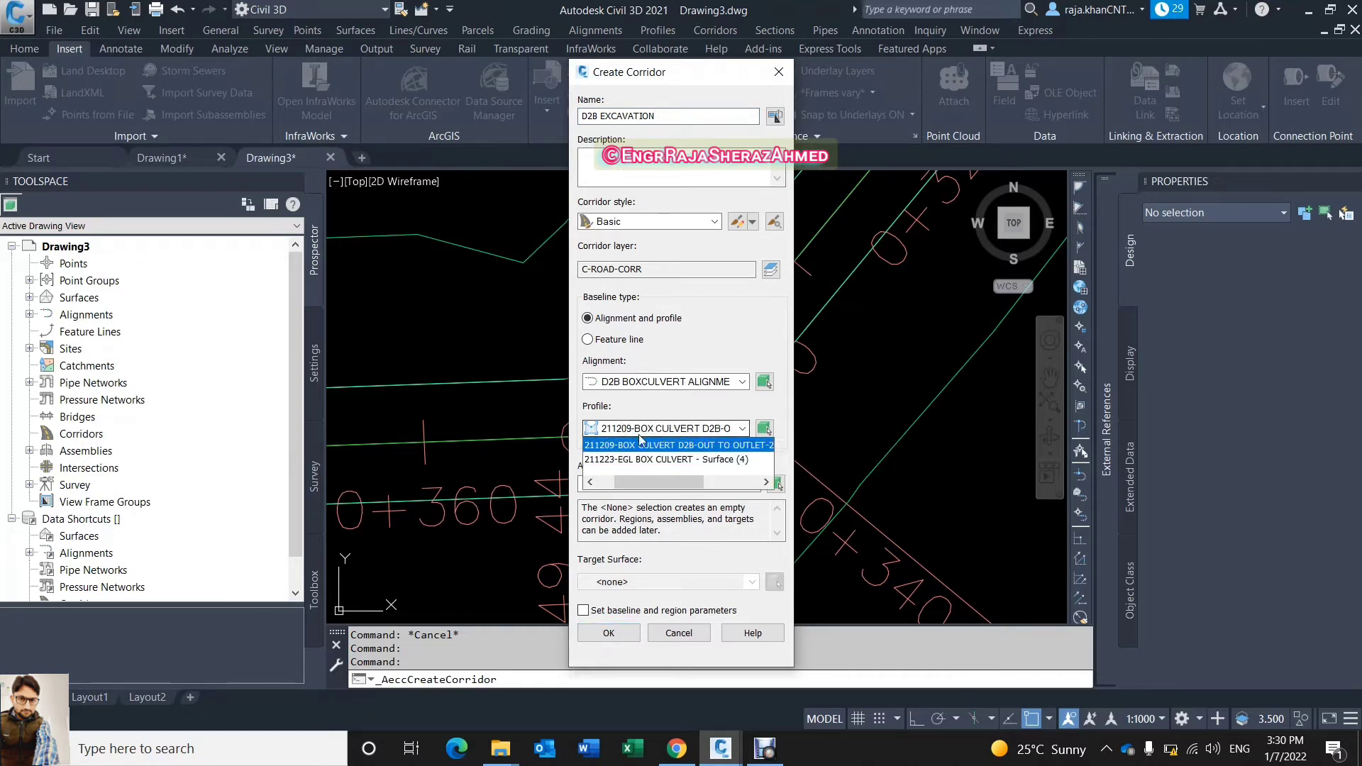
pyautogui.click(681, 445)
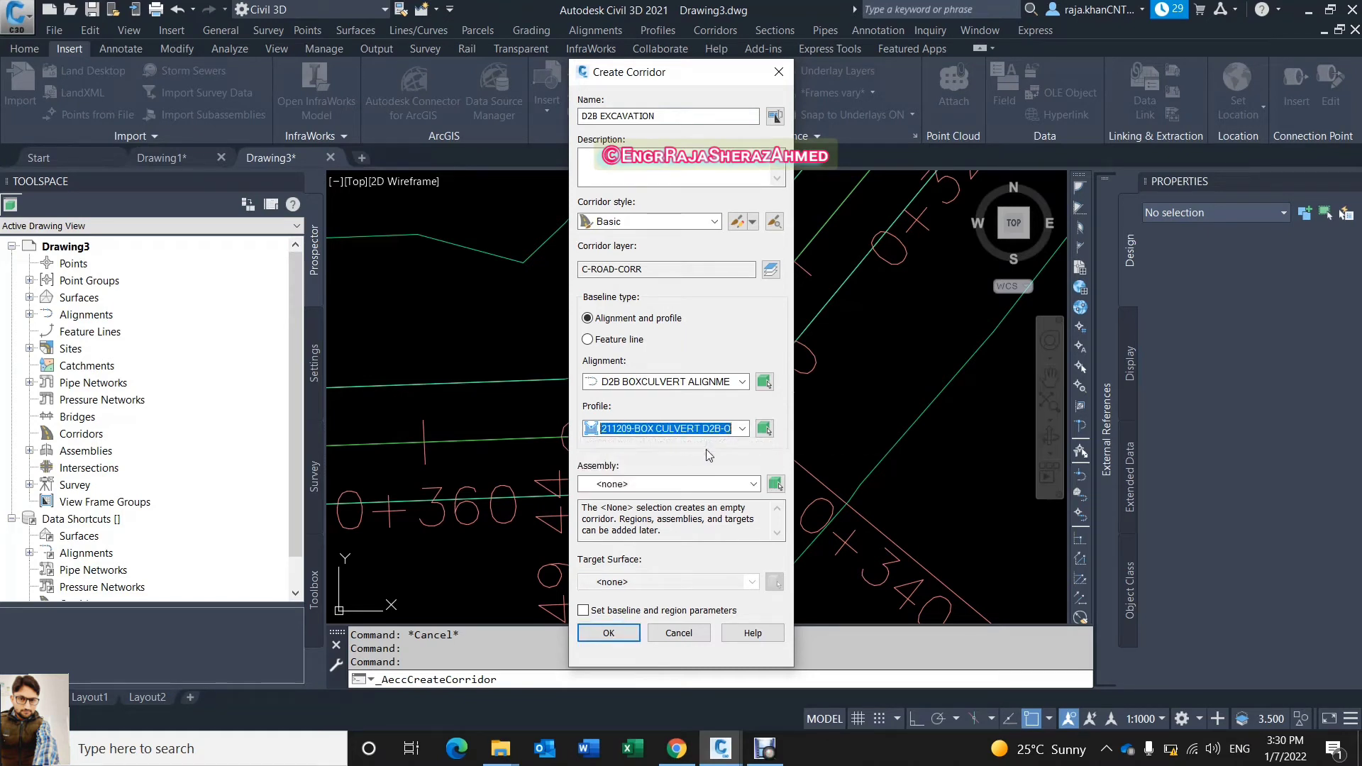
# Assign the 2X1 assembly and the 211223-EGL BOX CULVERT target surface to the corridor and accept the settings.
pyautogui.click(643, 484)
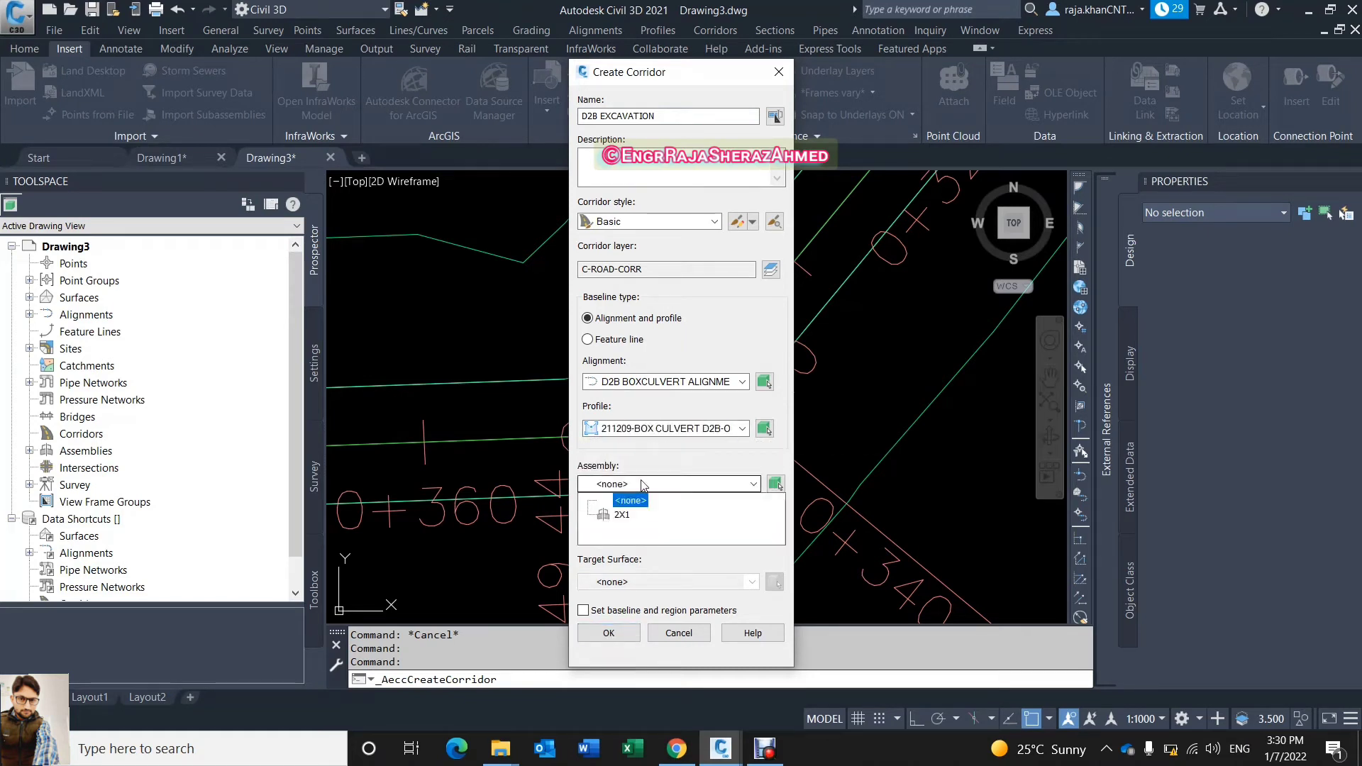
pyautogui.click(625, 514)
pyautogui.click(620, 582)
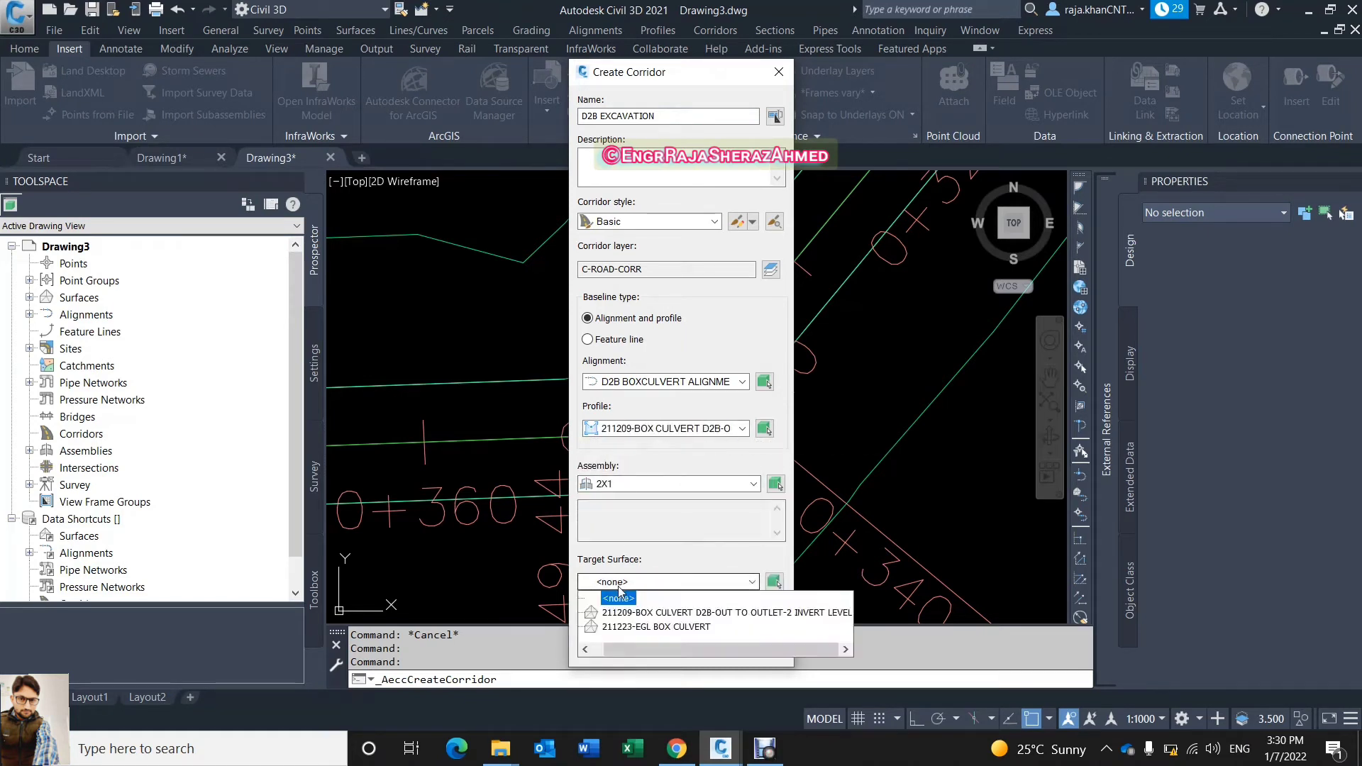
pyautogui.click(663, 628)
pyautogui.click(615, 637)
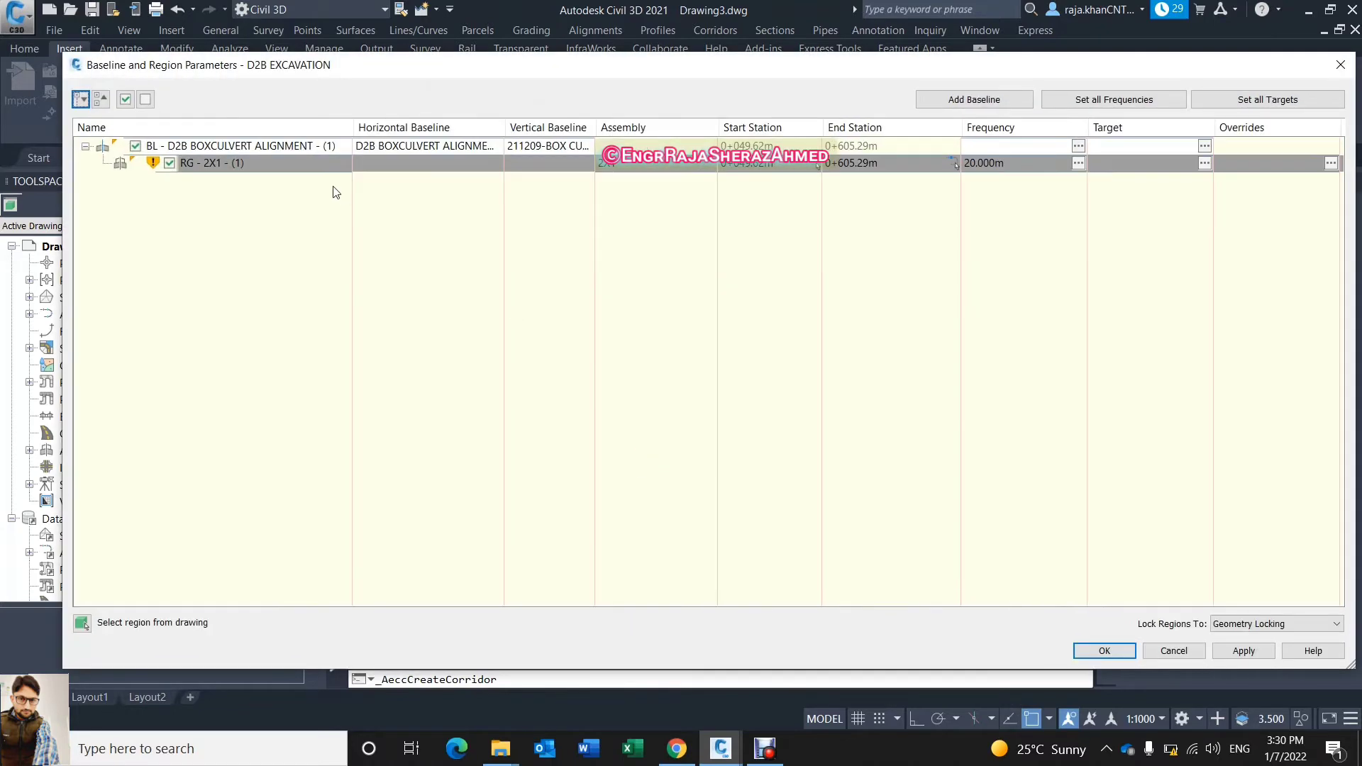
# Strip the (1) suffixes, naming the baseline BL - D2B BOXCULVERT ALIGNMENT and the region RG - 2X1.
pyautogui.click(317, 145)
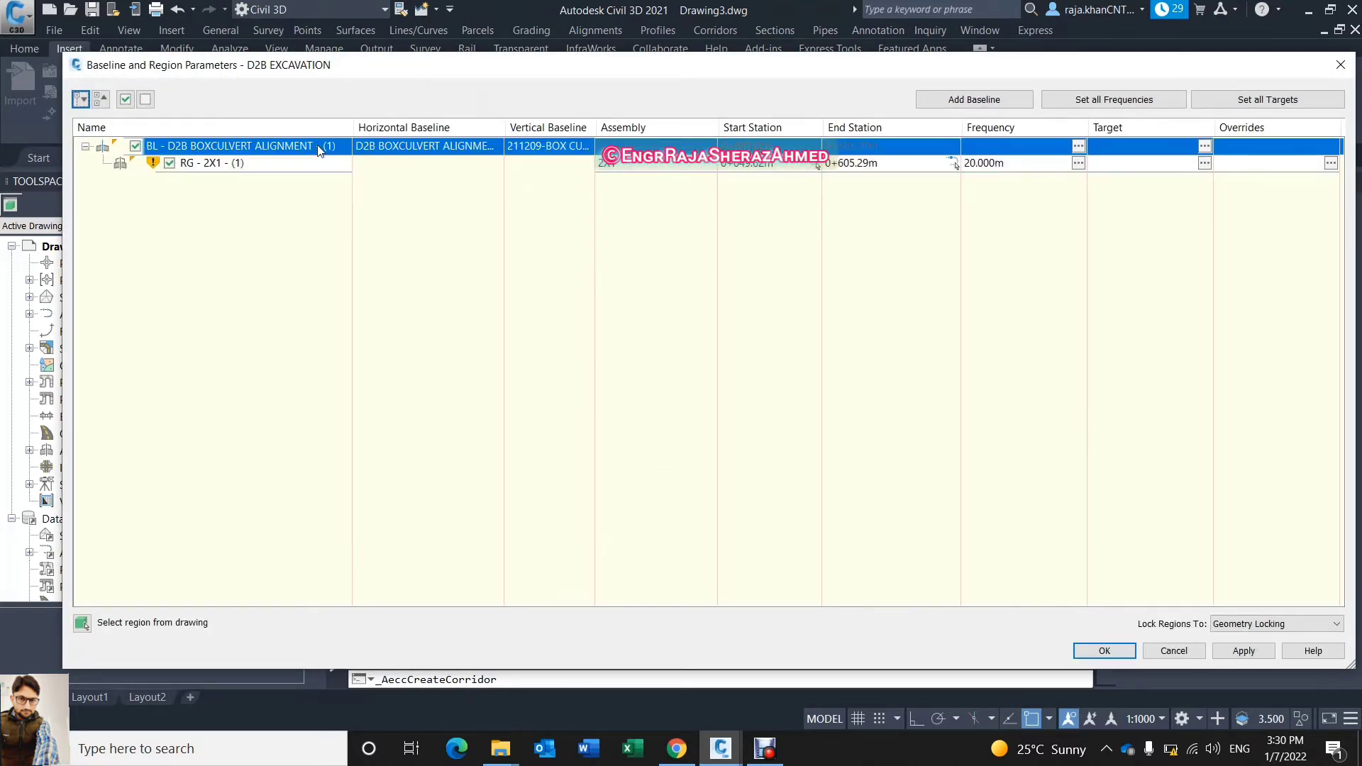
pyautogui.click(337, 153)
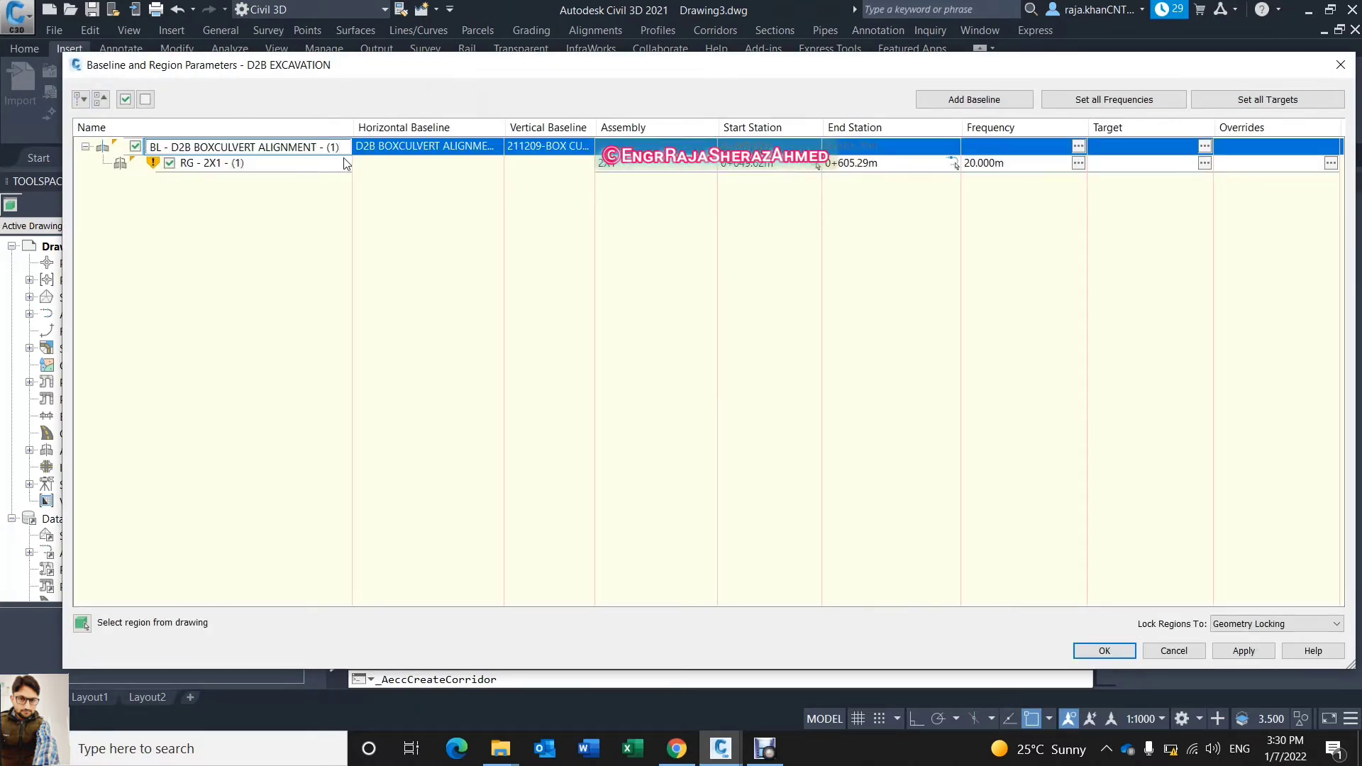
pyautogui.press('BackSpace')
pyautogui.press('BackSpace')
pyautogui.press('BackSpace')
pyautogui.press('BackSpace')
pyautogui.press('BackSpace')
pyautogui.click(315, 164)
pyautogui.click(315, 164)
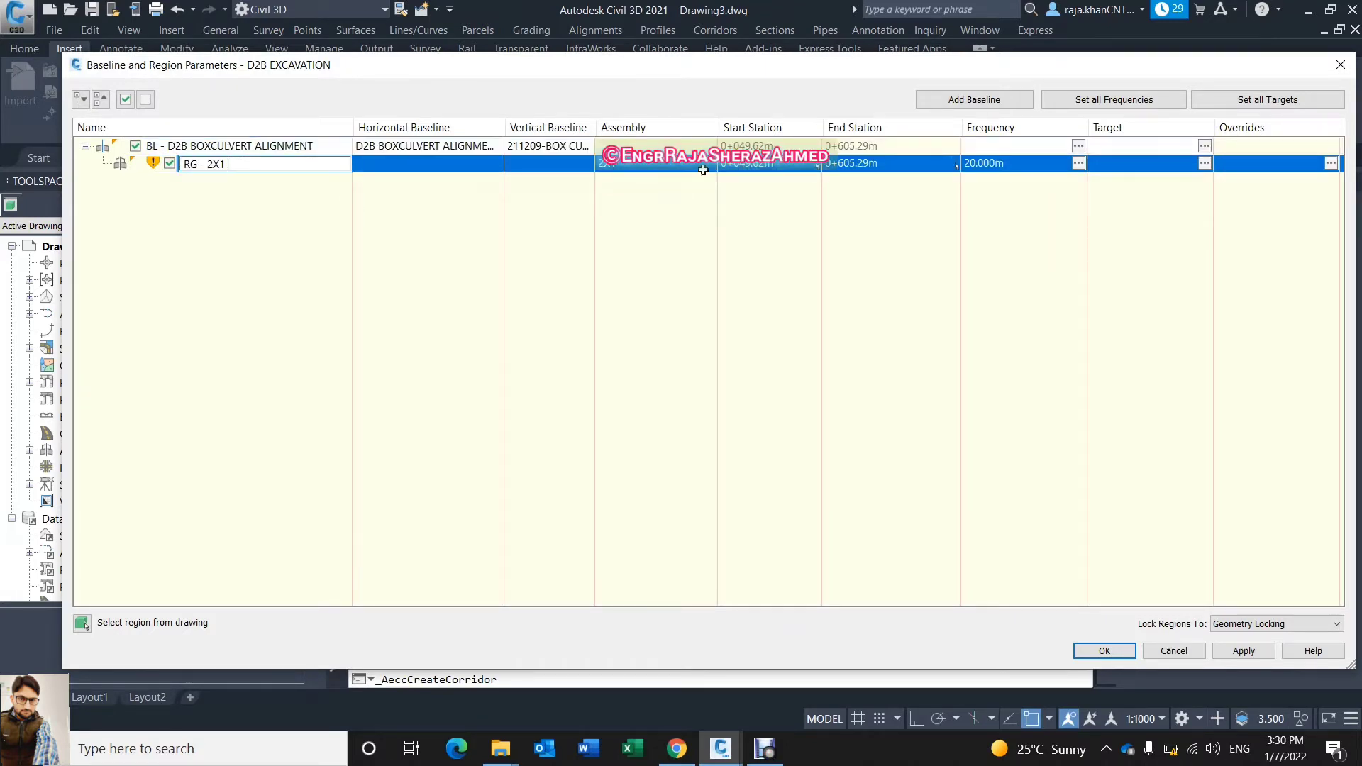
# Set the RG - 2X1 region's start station to 0+342.22 by picking it on the alignment bend in the drawing.
pyautogui.click(786, 168)
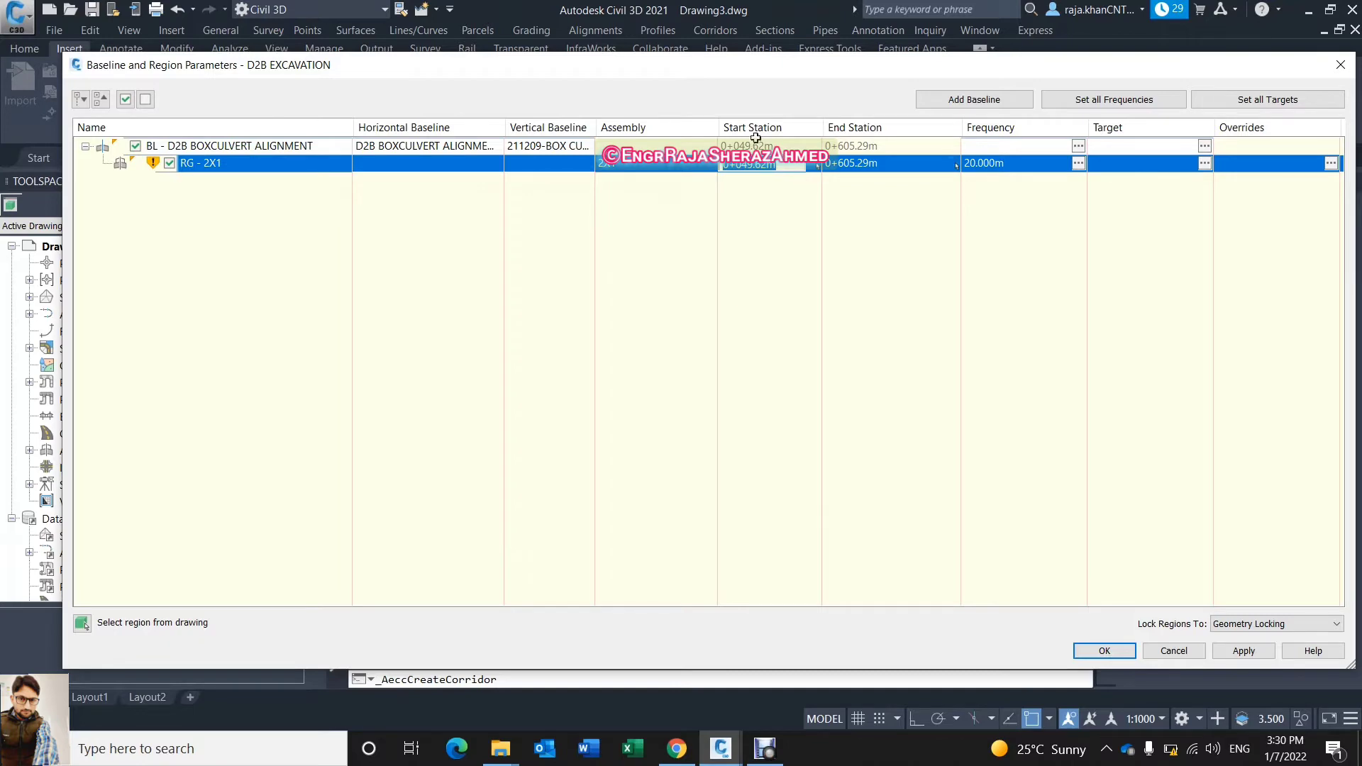
pyautogui.click(818, 166)
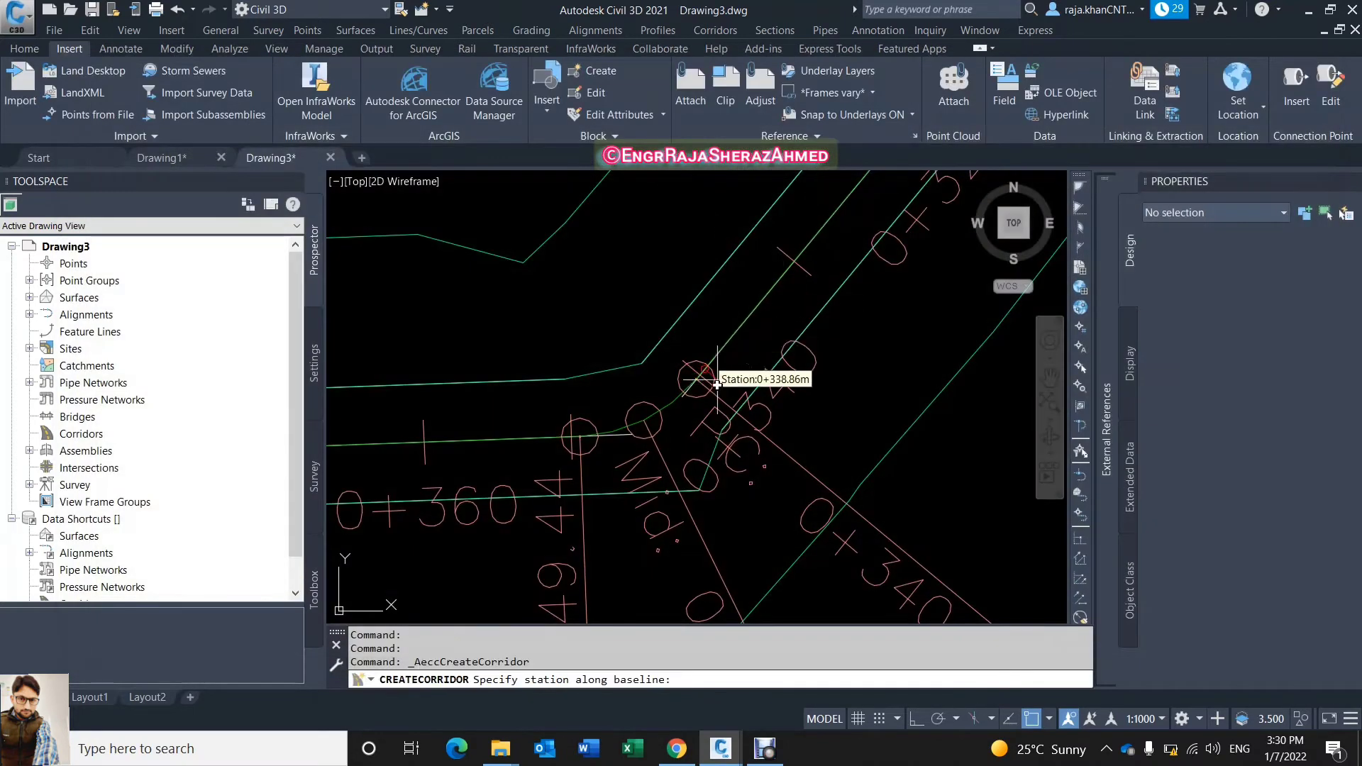
pyautogui.click(687, 450)
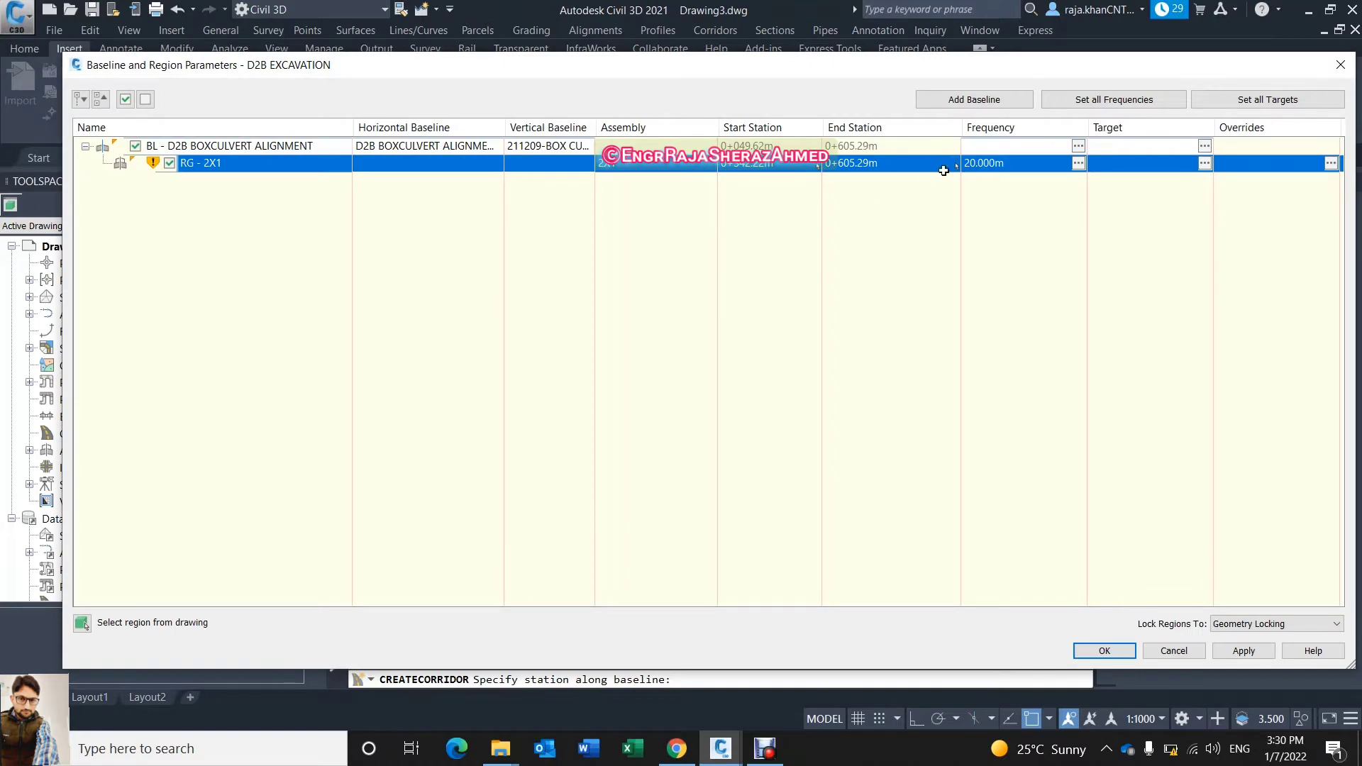
# Set the RG - 2X1 region's end station to 0+520.00 by picking that station tick on the alignment.
pyautogui.click(949, 173)
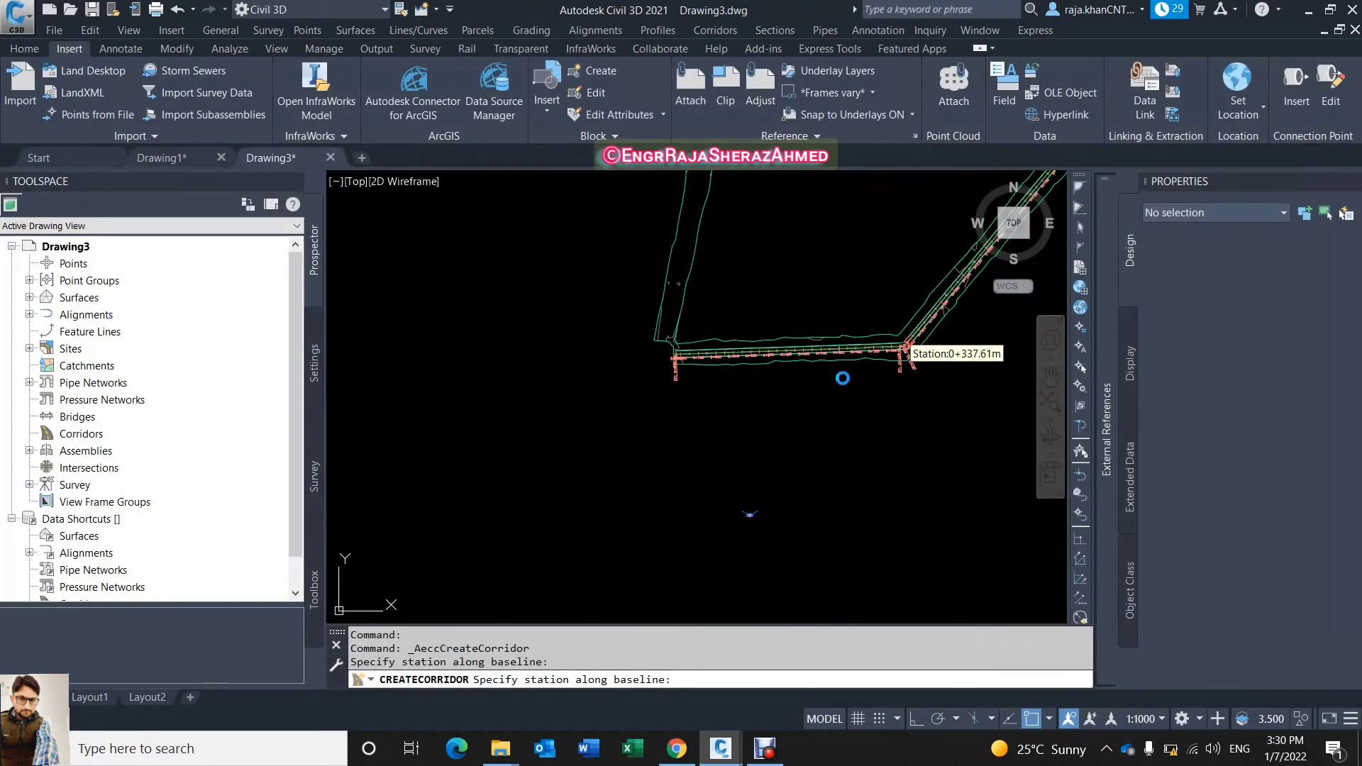
pyautogui.scroll(5, 844, 318)
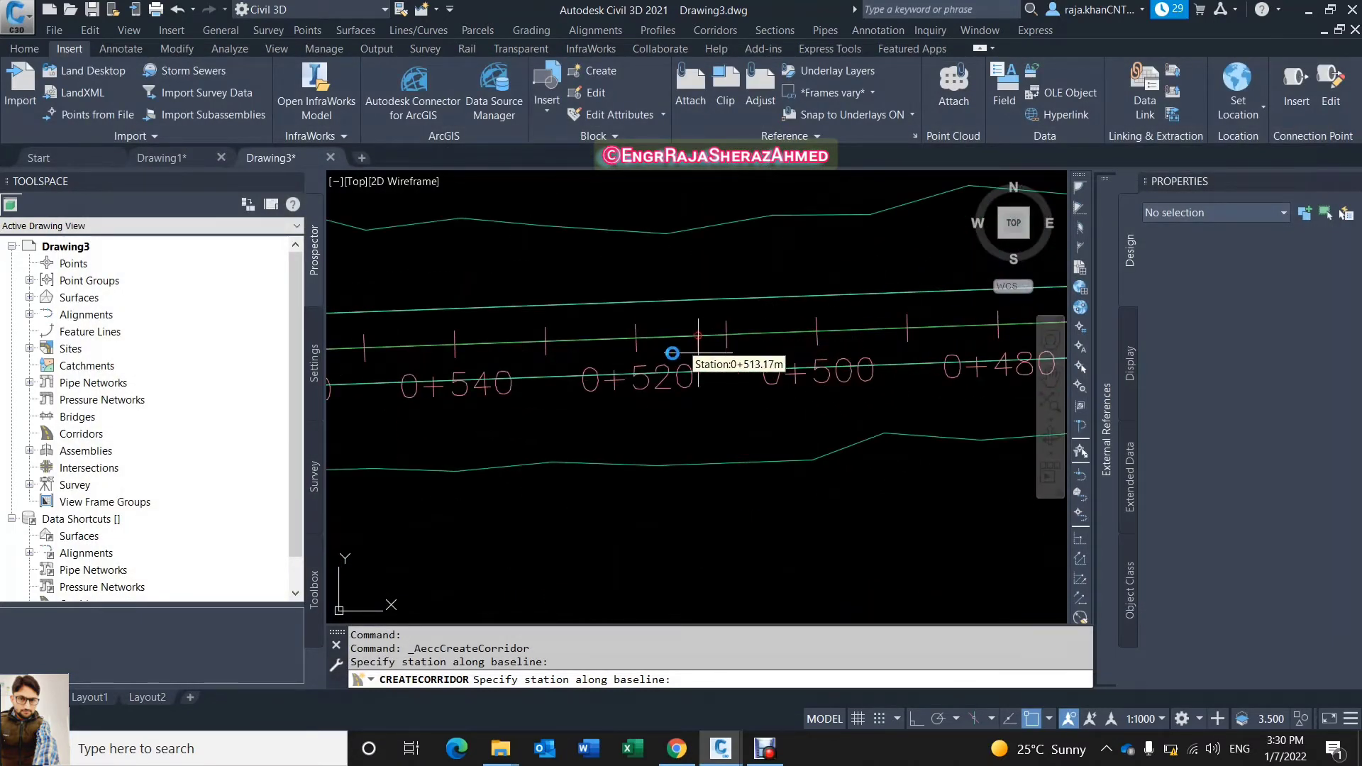
pyautogui.scroll(3, 646, 353)
pyautogui.scroll(2, 621, 348)
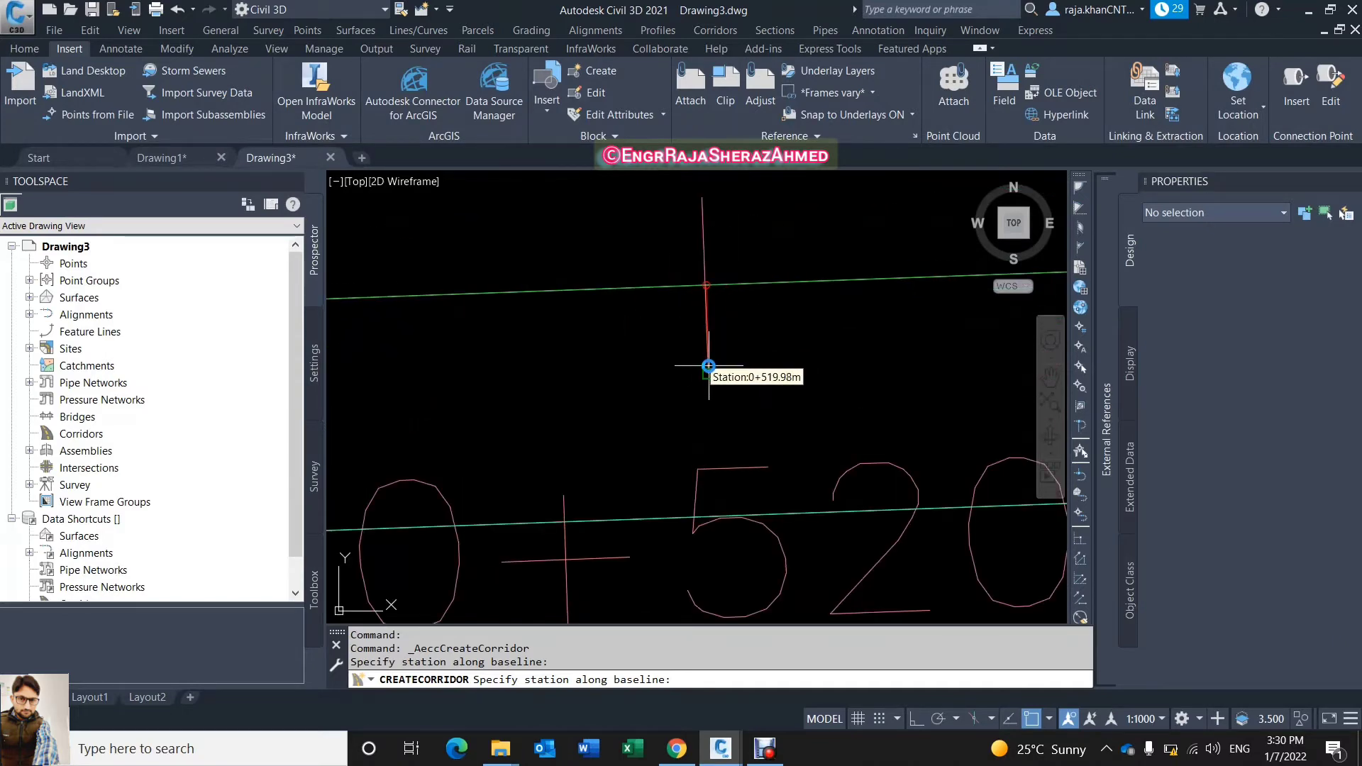
pyautogui.click(709, 366)
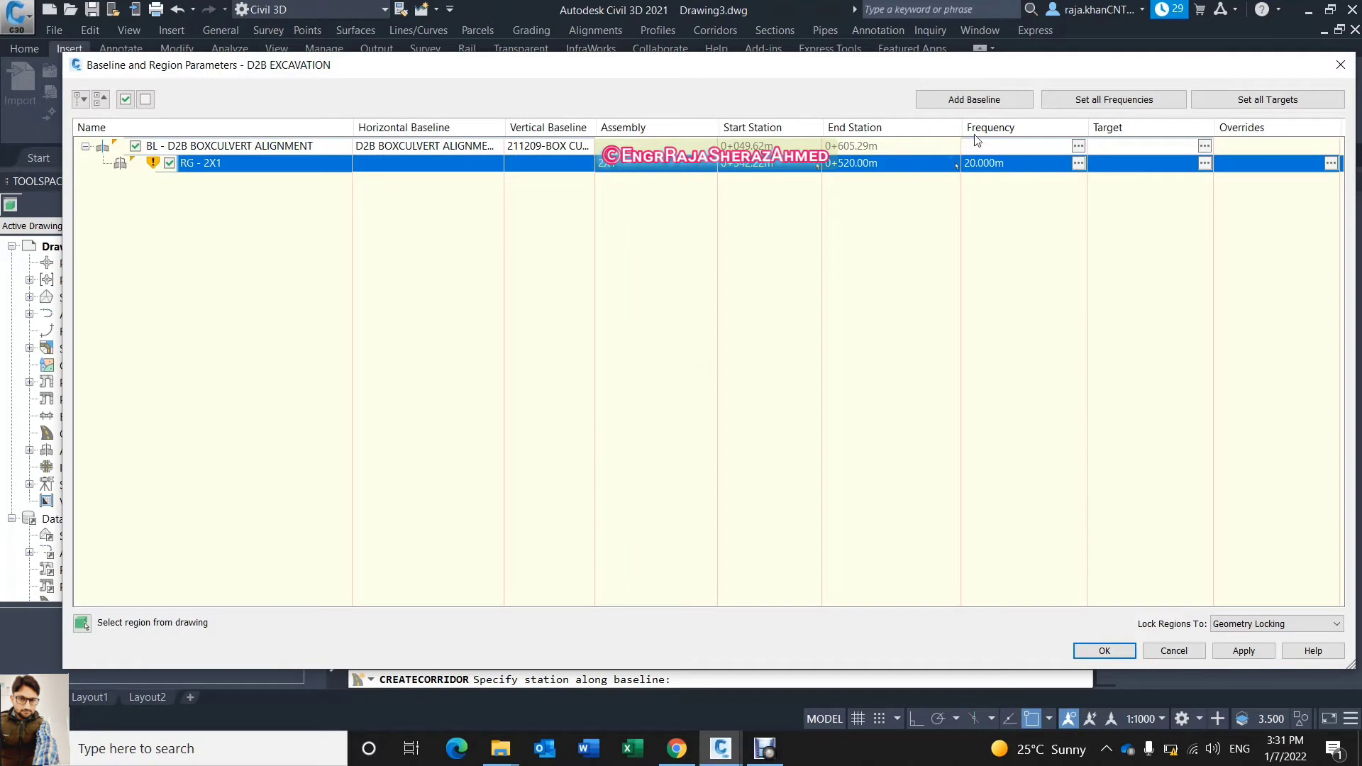
# Set the region's assembly frequency to 5 m along tangents and the curve increment to 0.01 m.
pyautogui.click(1079, 163)
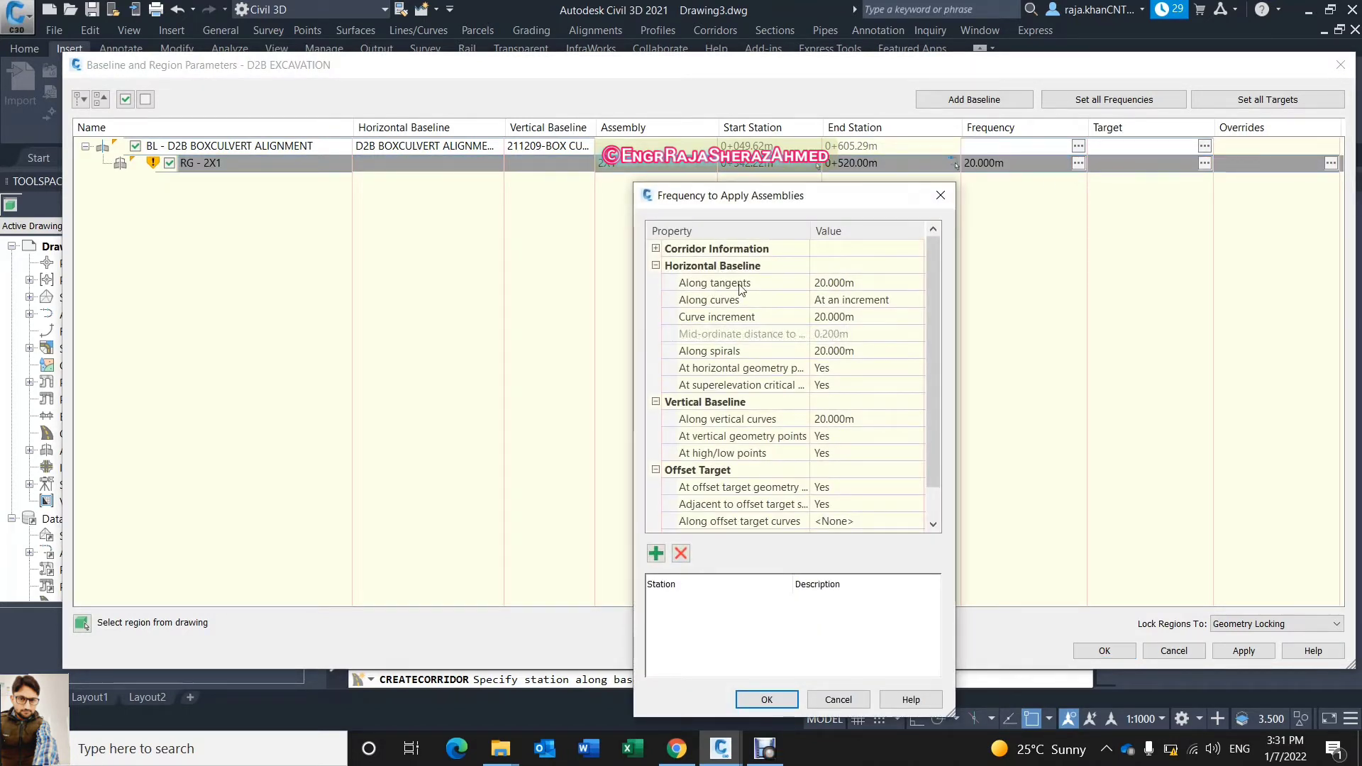
pyautogui.click(851, 286)
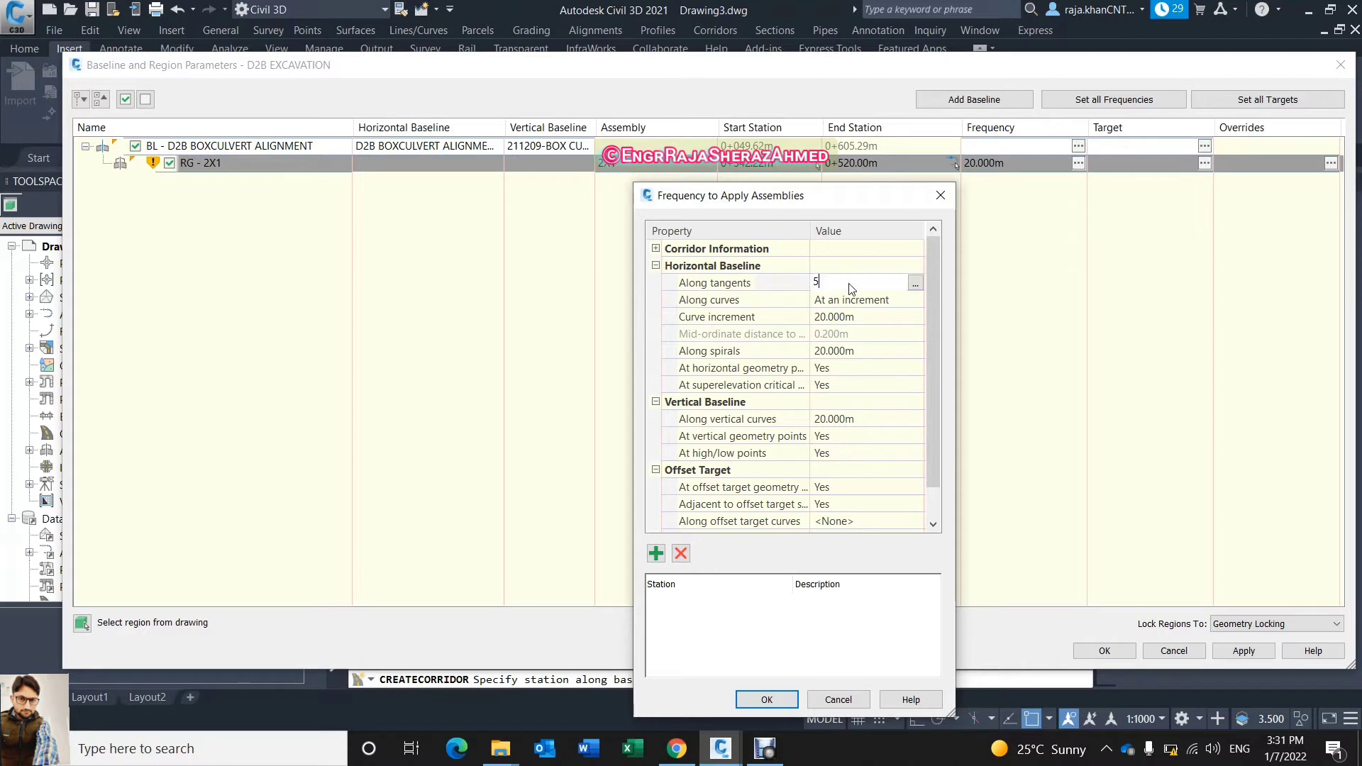
pyautogui.press('Return')
pyautogui.click(840, 319)
pyautogui.write('0.01')
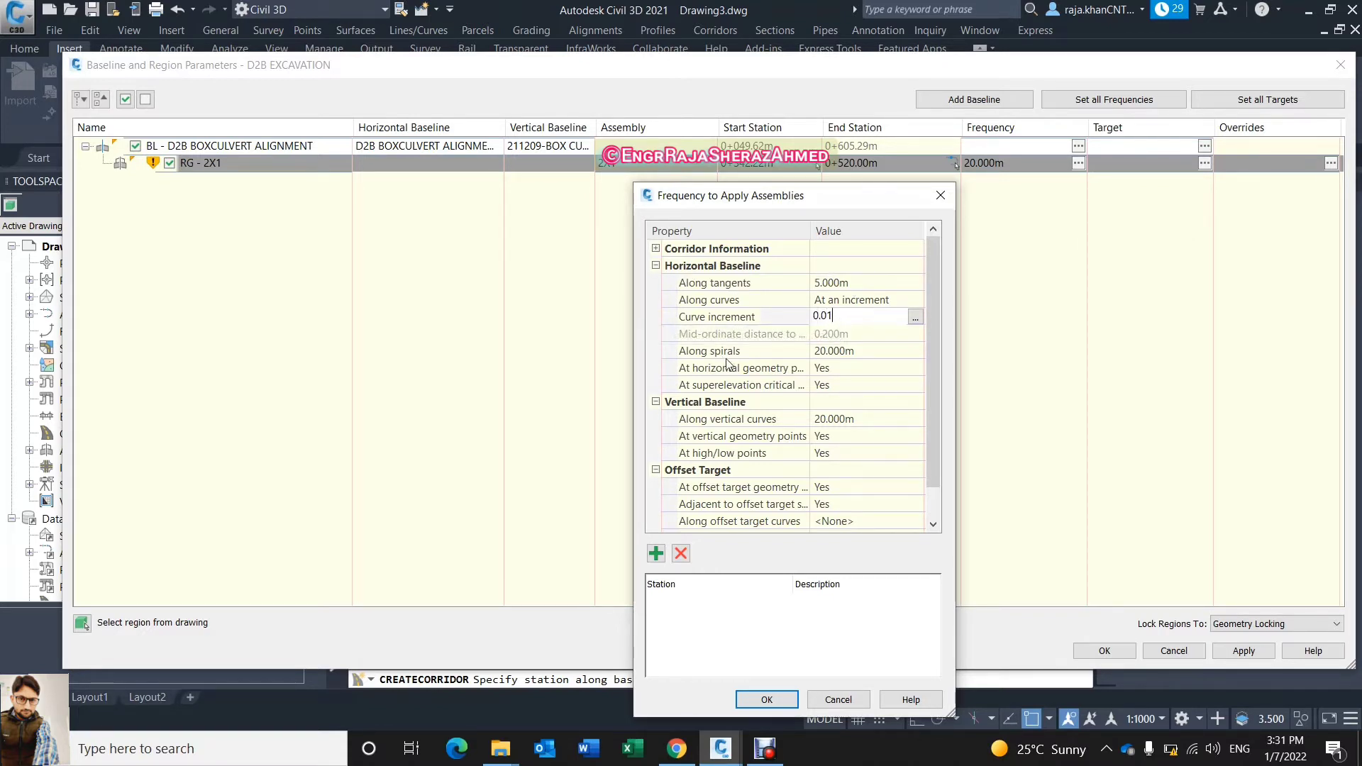
# Set the assembly frequency along spirals and along vertical curves to 0.01 m and accept the frequency settings.
pyautogui.click(846, 353)
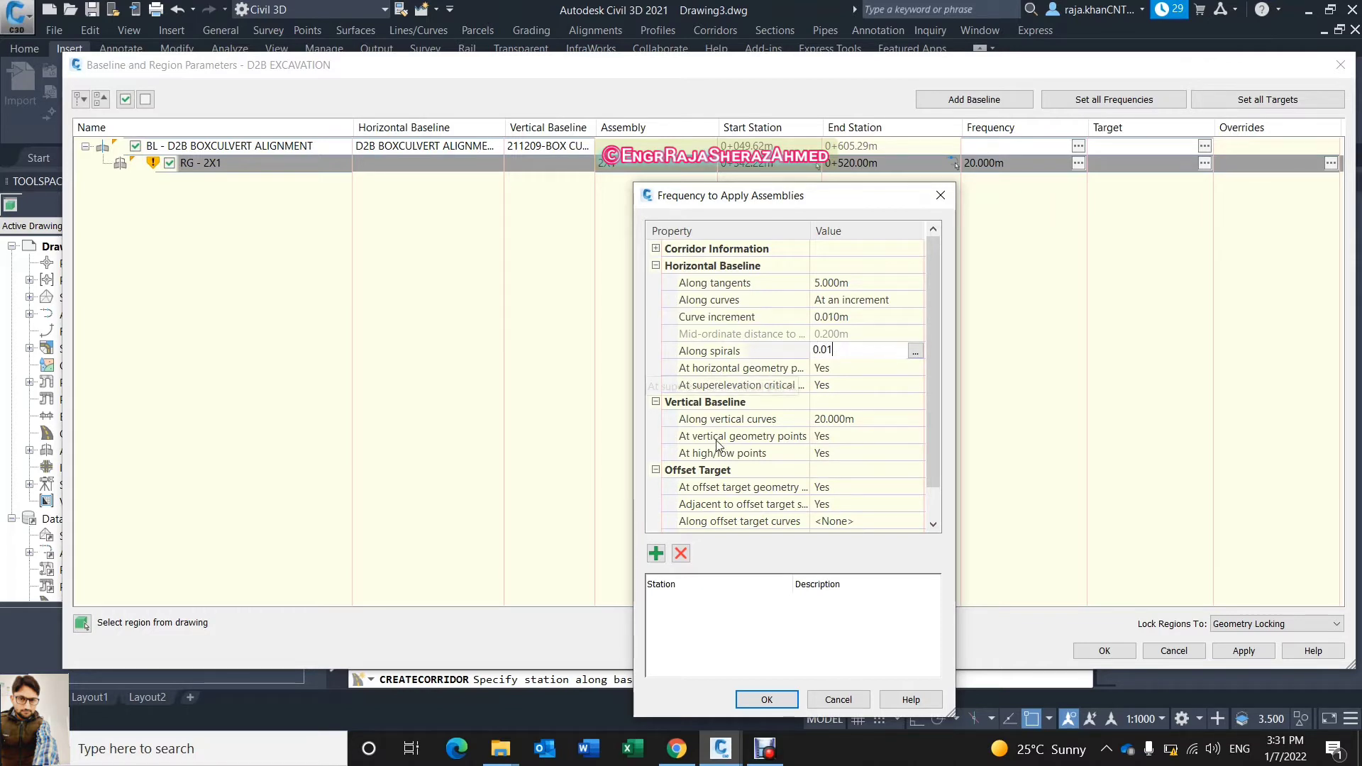
pyautogui.write('0.01')
pyautogui.press('Return')
pyautogui.click(853, 420)
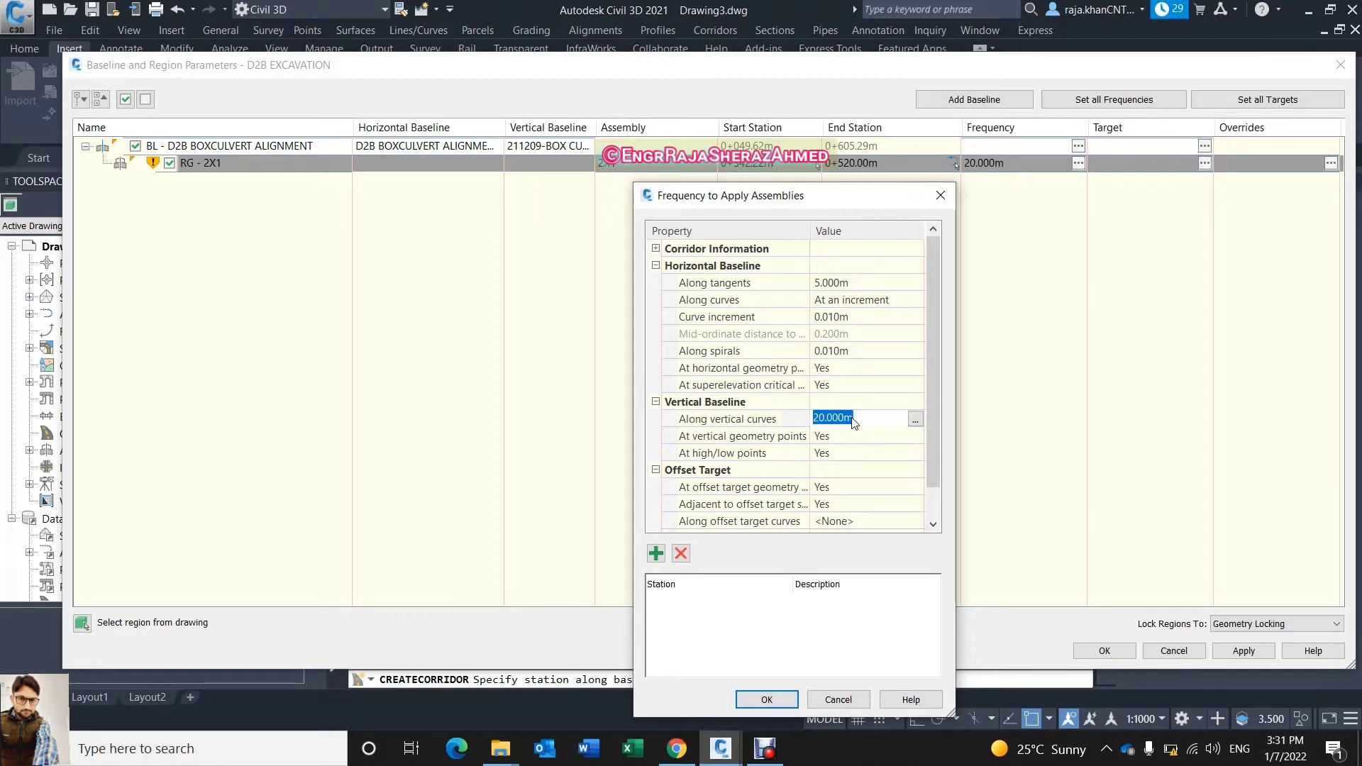
pyautogui.write('0.01')
pyautogui.press('Return')
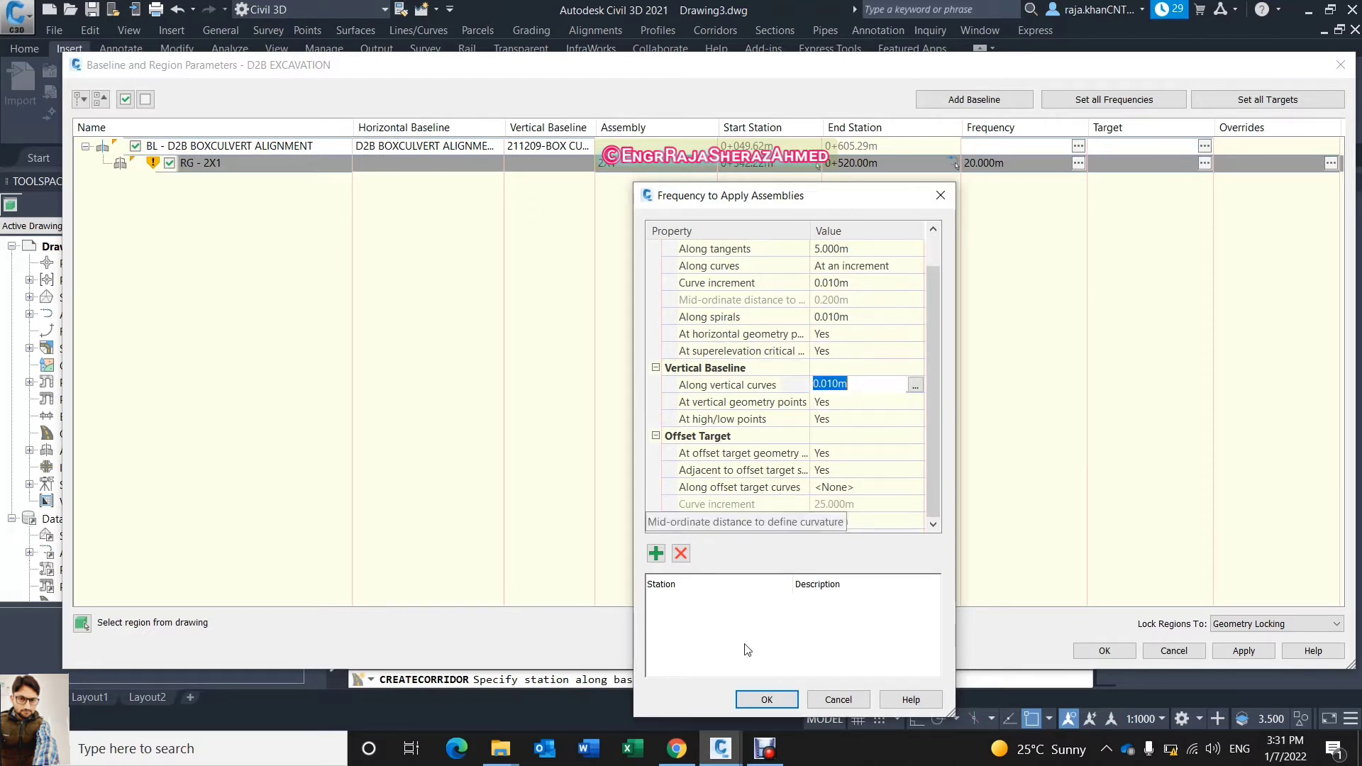
pyautogui.click(765, 699)
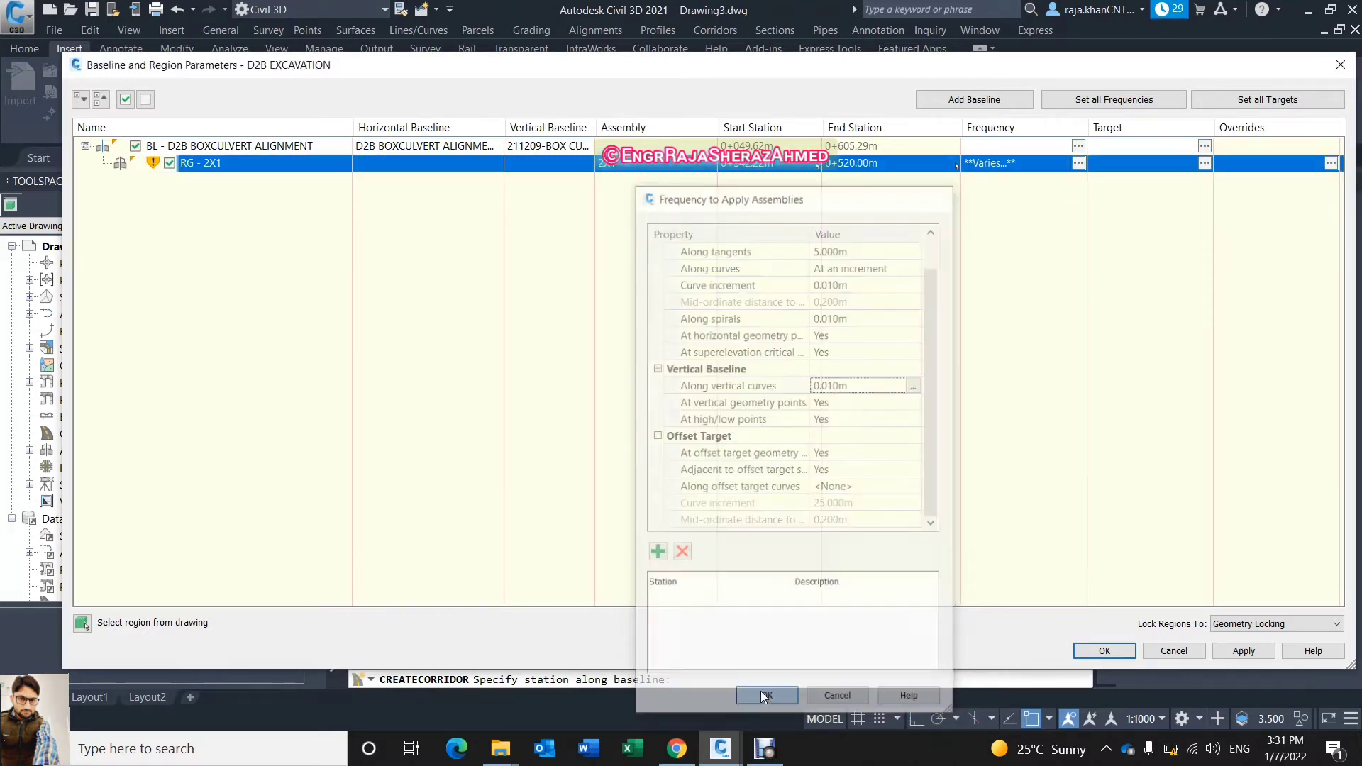
# Target the RG - 2X1 region's right-side NGL surface to 211223-EGL BOX CULVERT and accept the target mapping.
pyautogui.click(1206, 164)
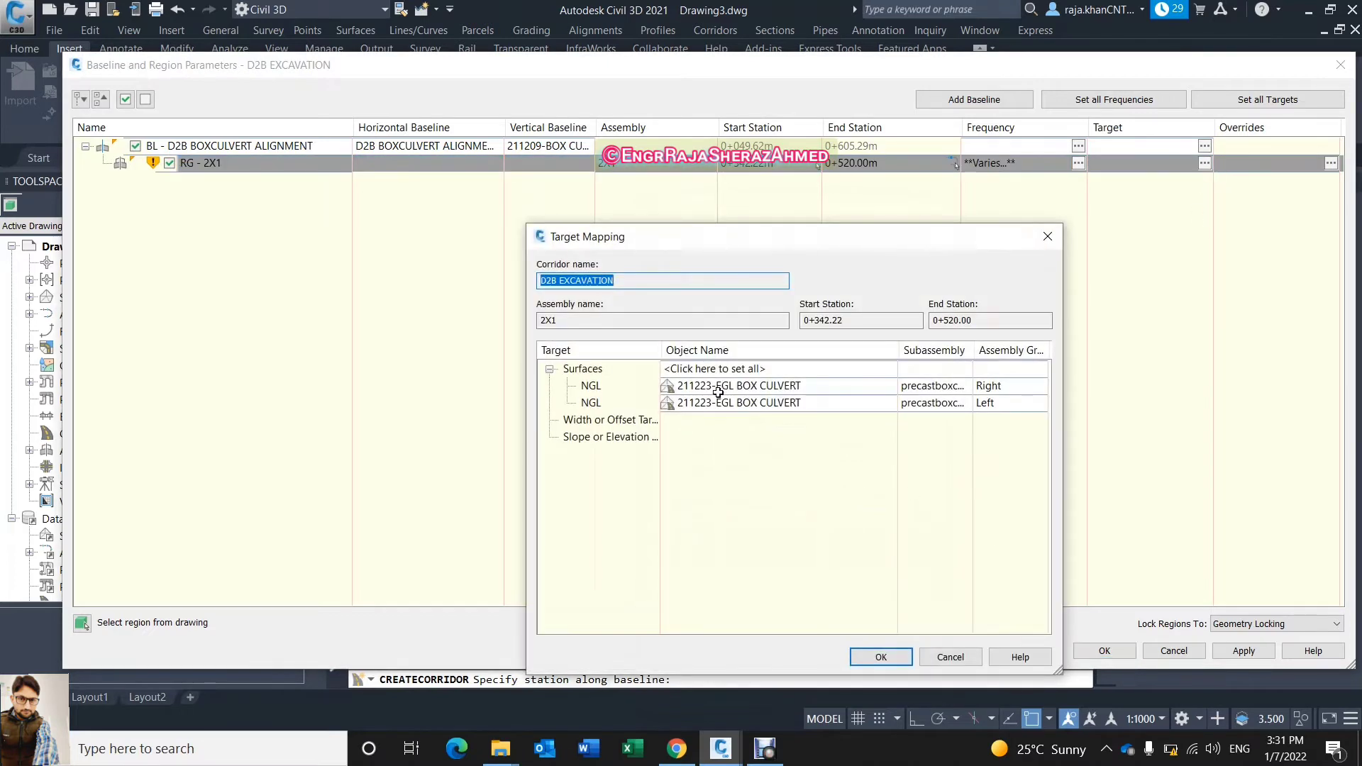
pyautogui.click(697, 386)
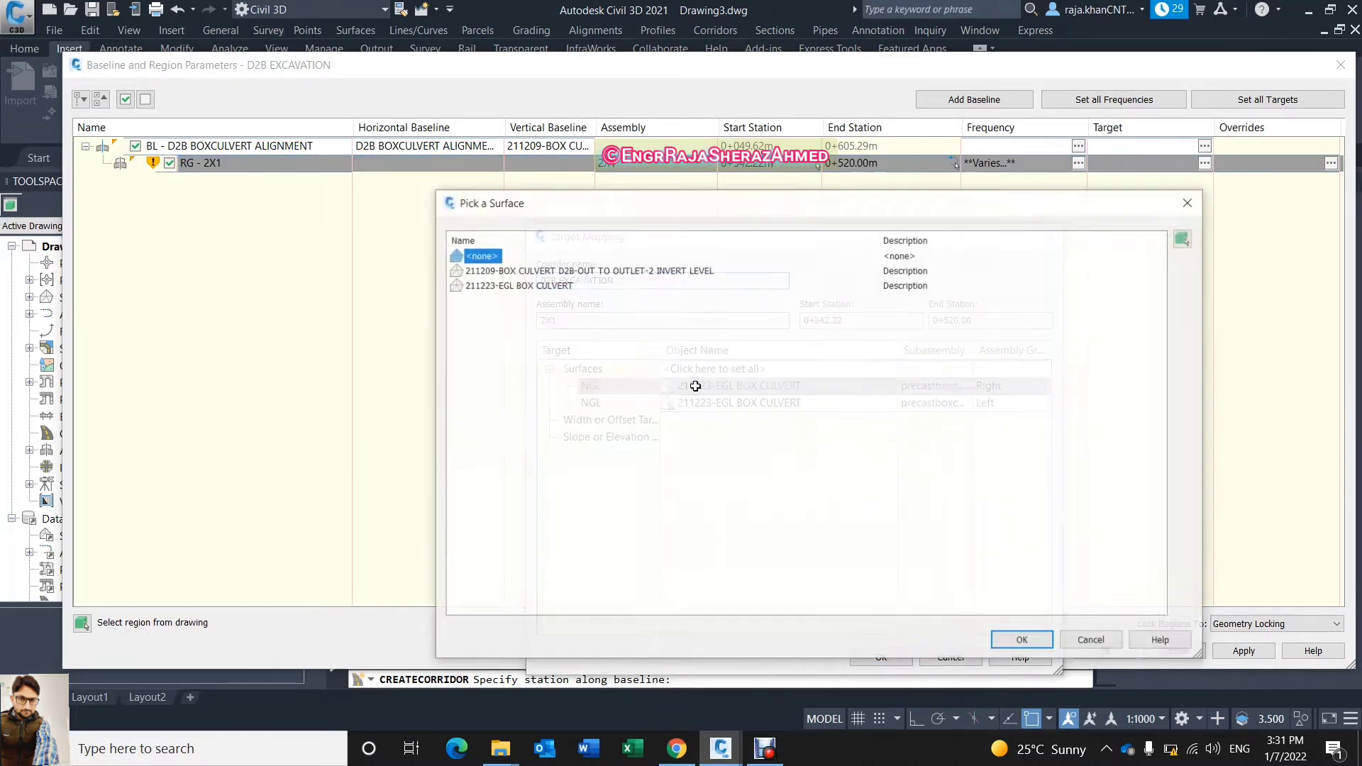
pyautogui.click(529, 285)
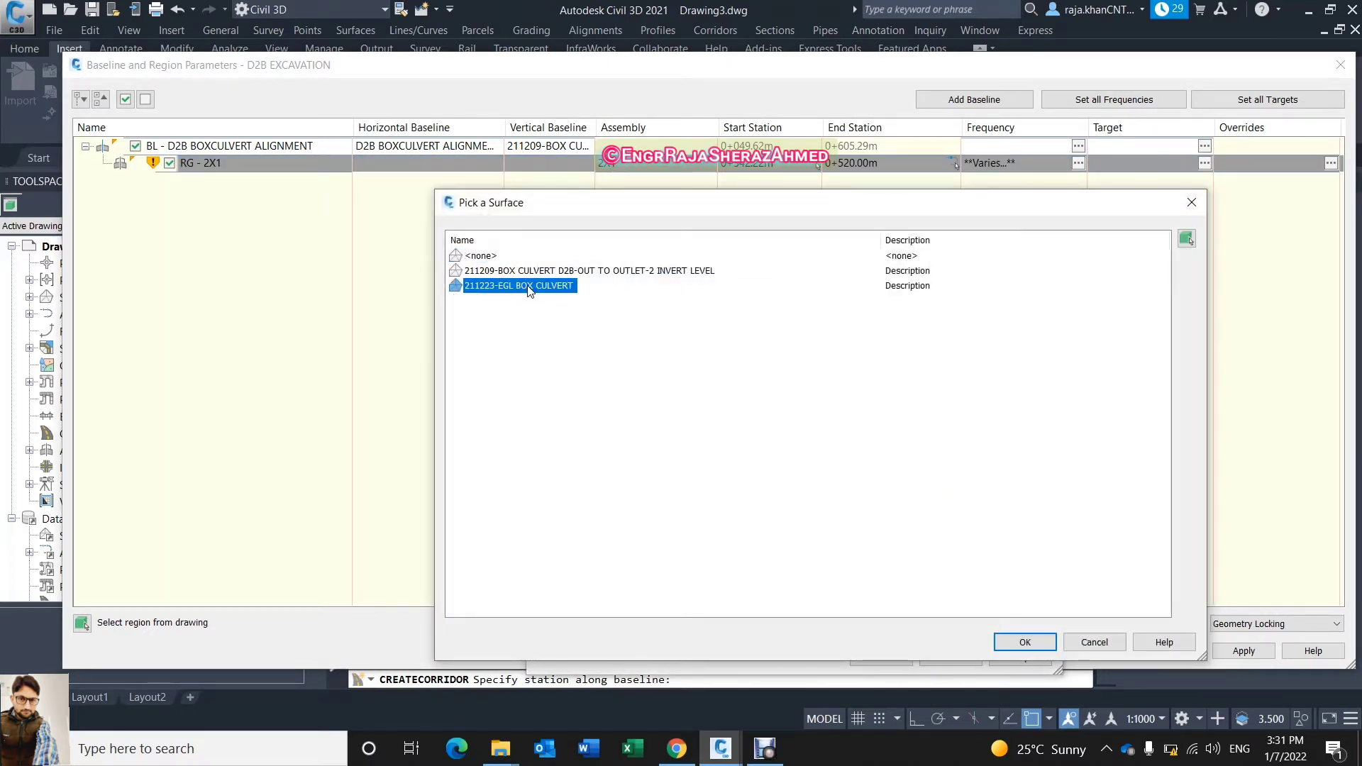
pyautogui.click(1022, 643)
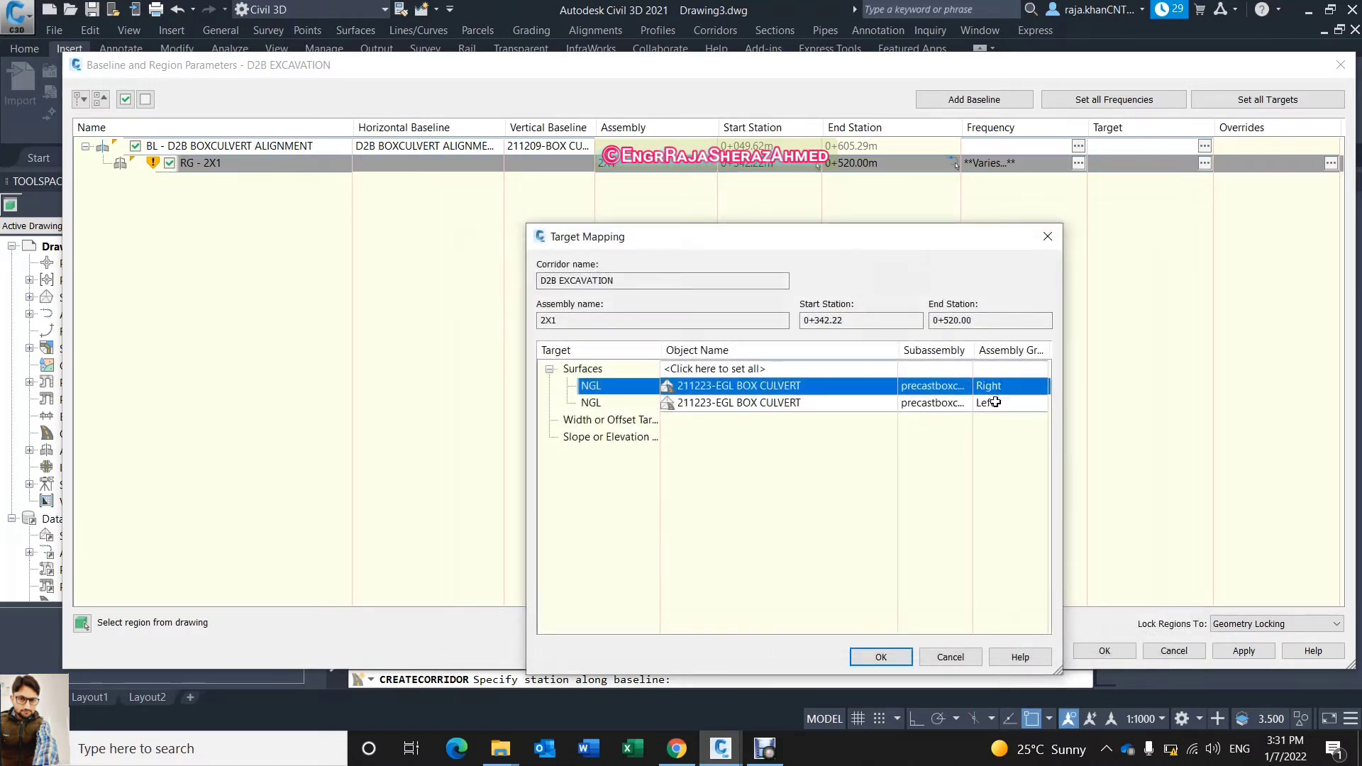
pyautogui.click(882, 656)
# Apply the baseline and region parameters, rebuild the corridor, accept the settings and dismiss the event list.
pyautogui.click(1240, 650)
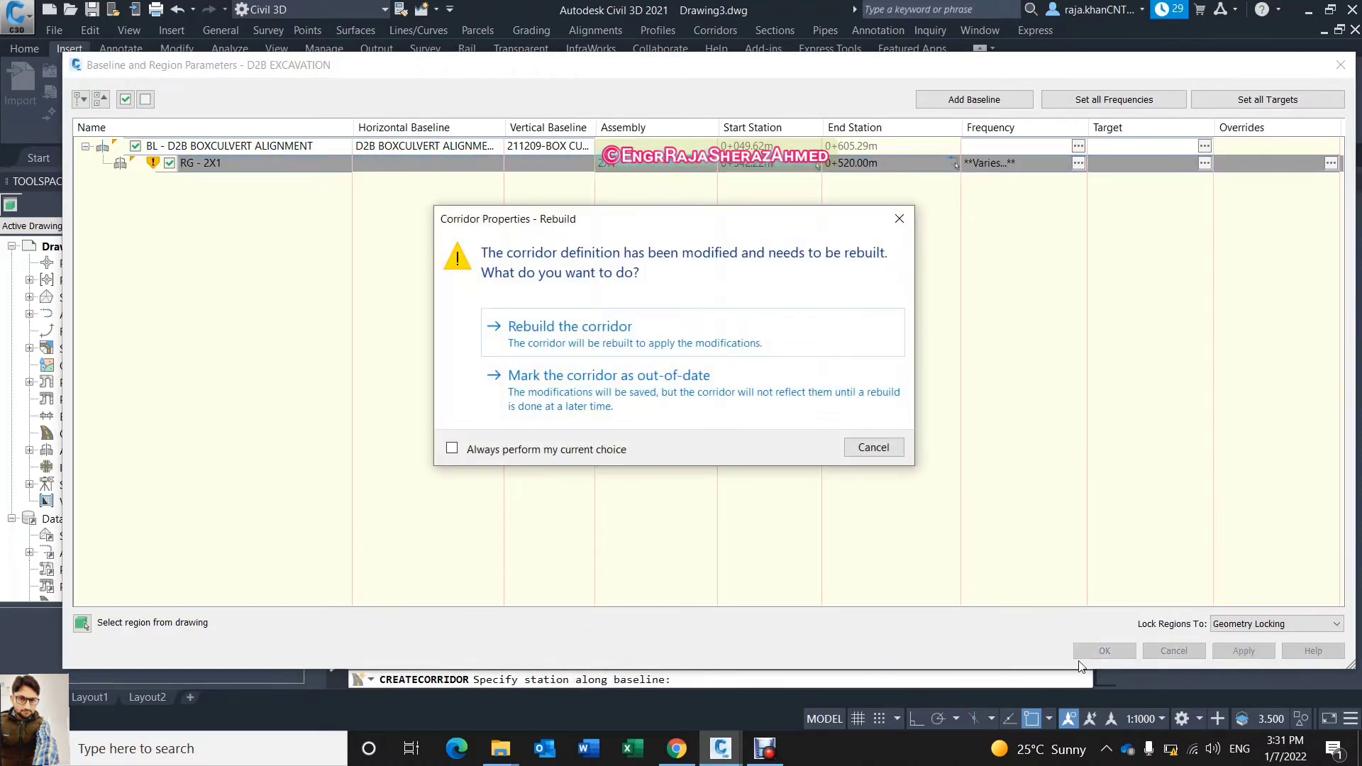
pyautogui.click(564, 338)
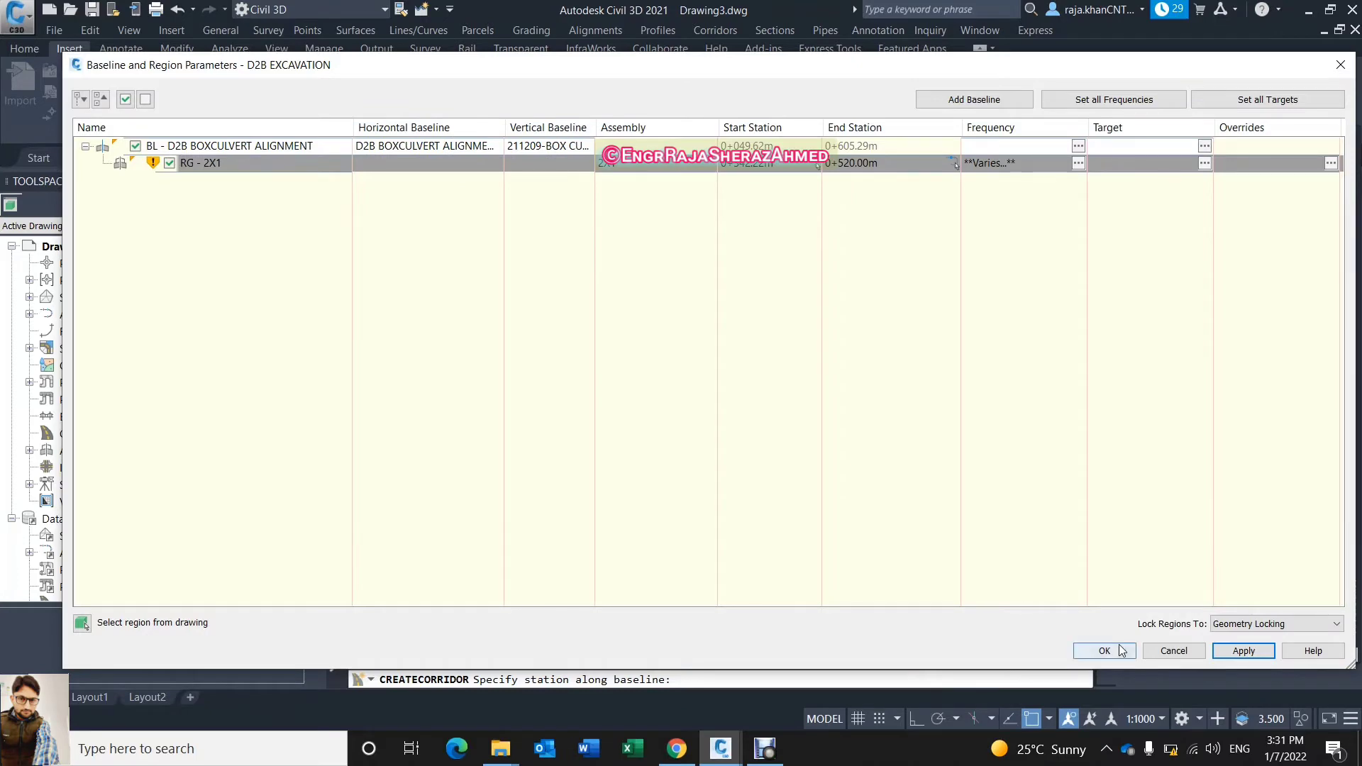
pyautogui.click(1119, 647)
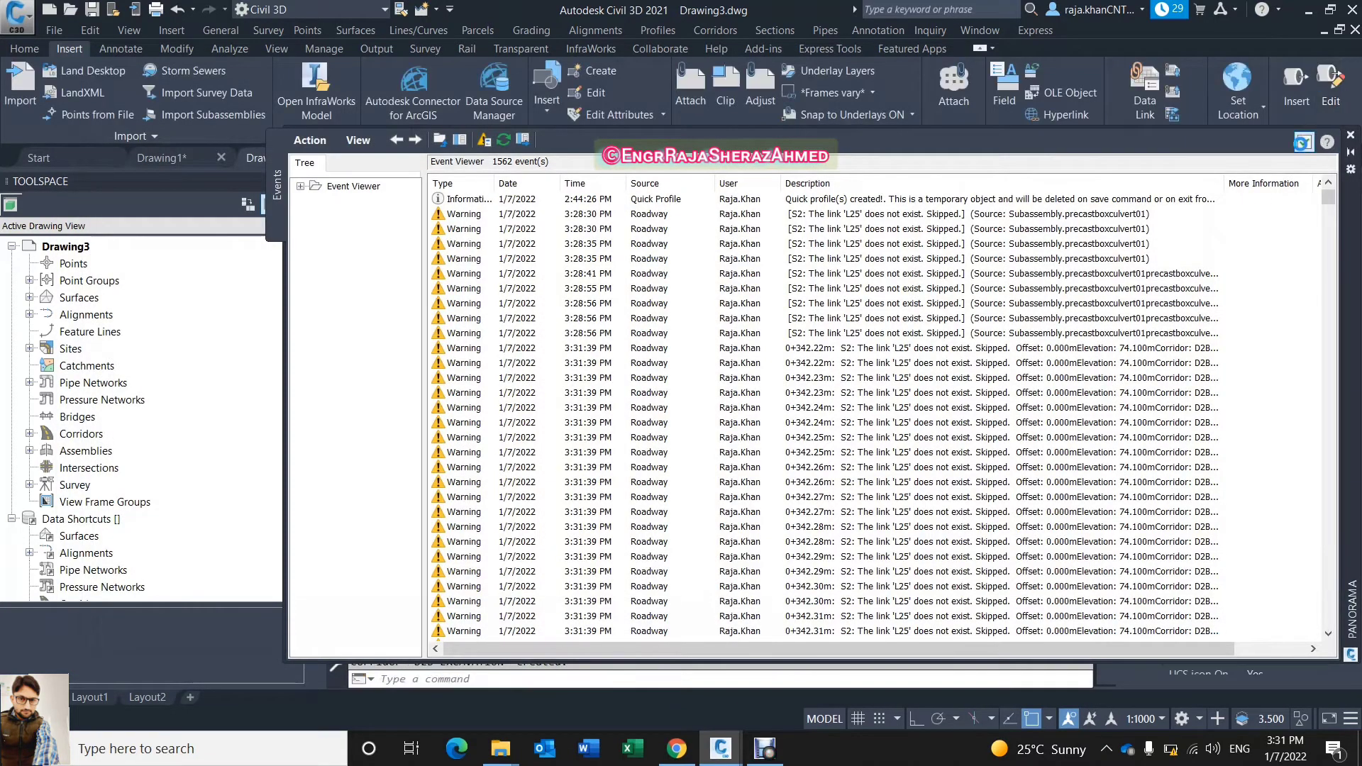
pyautogui.click(1302, 144)
# Examine the new corridor's section lines at the alignment bend and along the straight part in plan view.
pyautogui.scroll(-12, 650, 404)
pyautogui.moveTo(795, 440); pyautogui.dragTo(658, 438, button='middle')
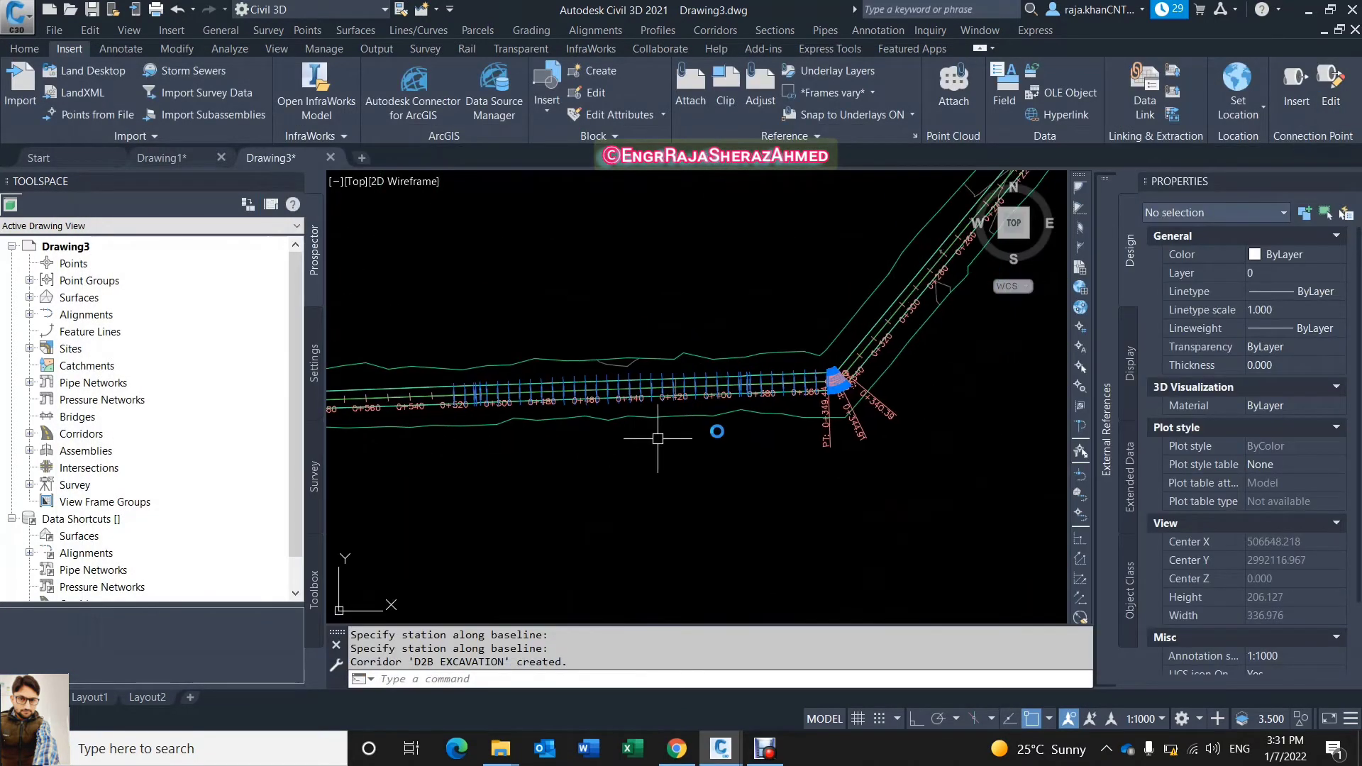
pyautogui.scroll(15, 823, 389)
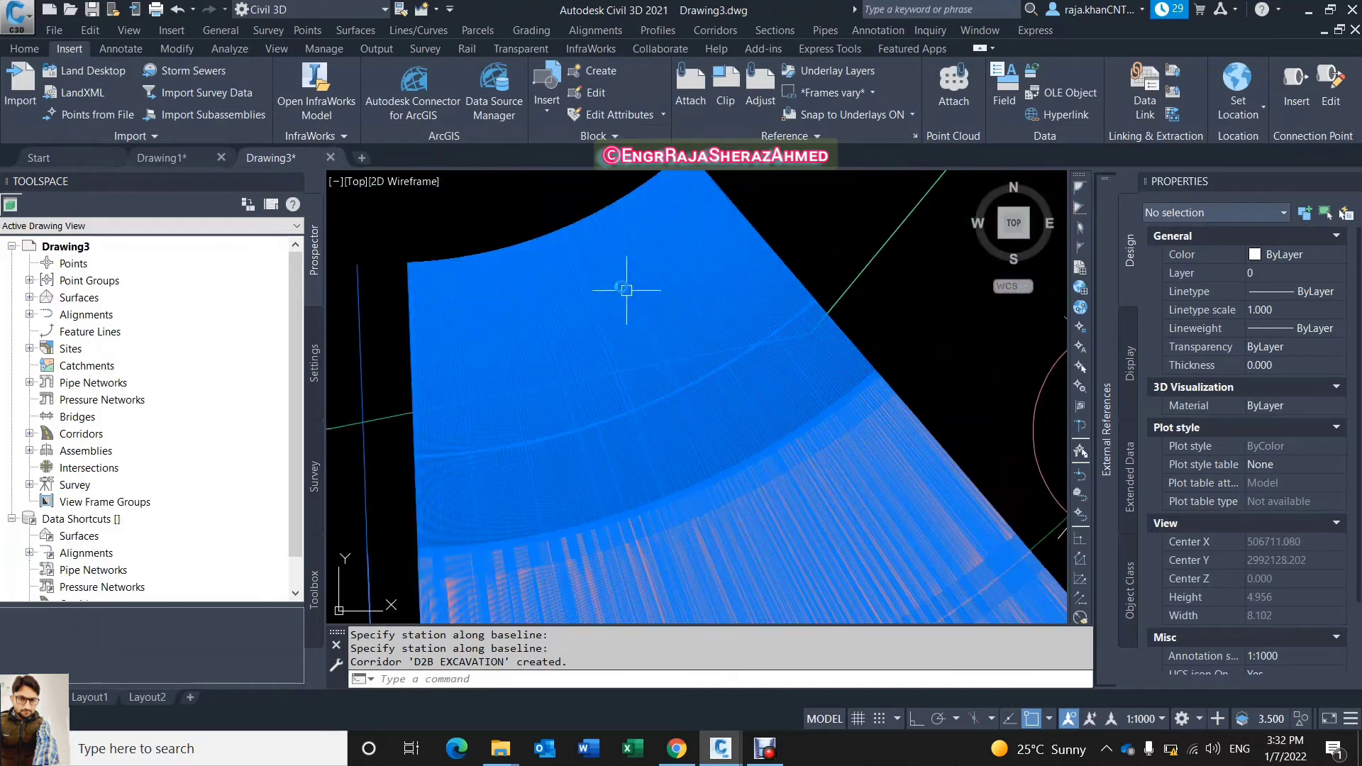
pyautogui.scroll(6, 691, 405)
pyautogui.scroll(-4, 816, 359)
pyautogui.scroll(-6, 730, 486)
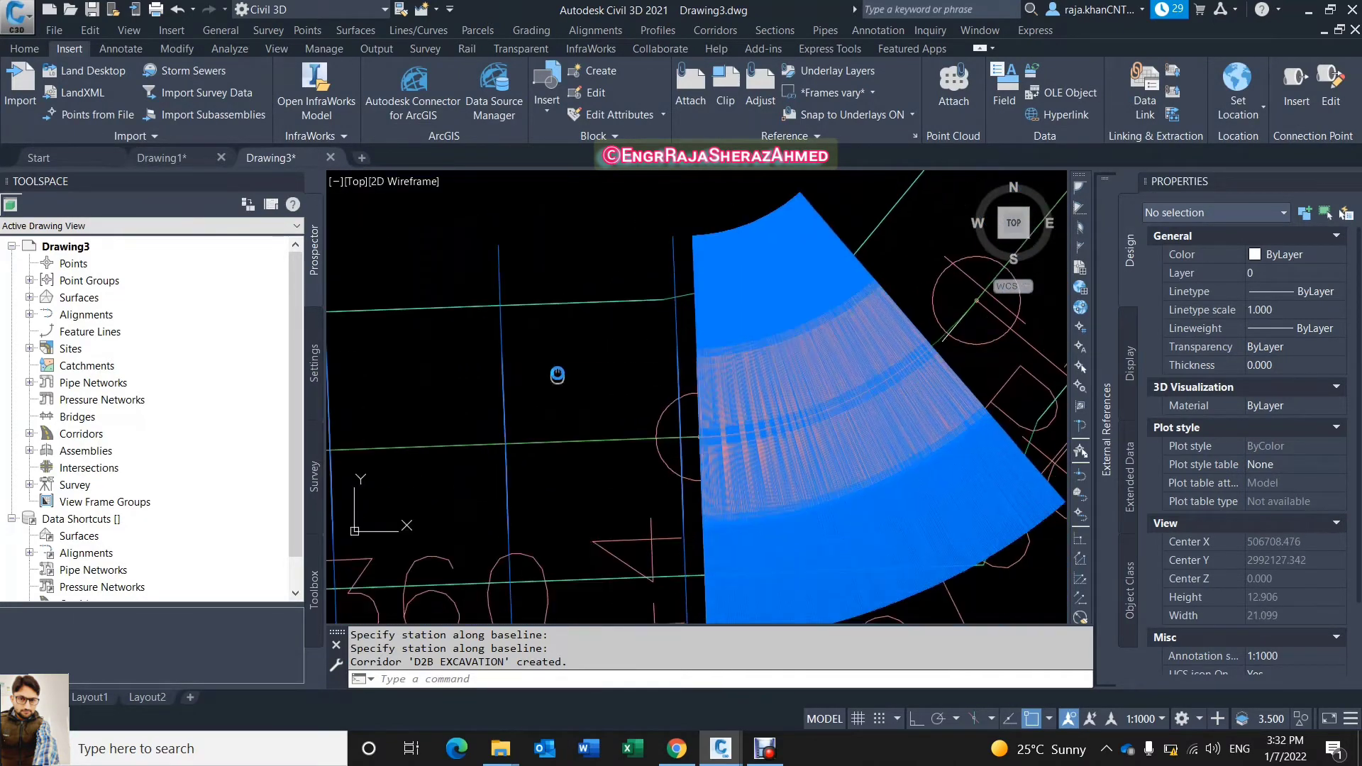
pyautogui.moveTo(558, 375); pyautogui.dragTo(552, 363, button='middle')
pyautogui.scroll(3, 724, 442)
pyautogui.scroll(-7, 709, 397)
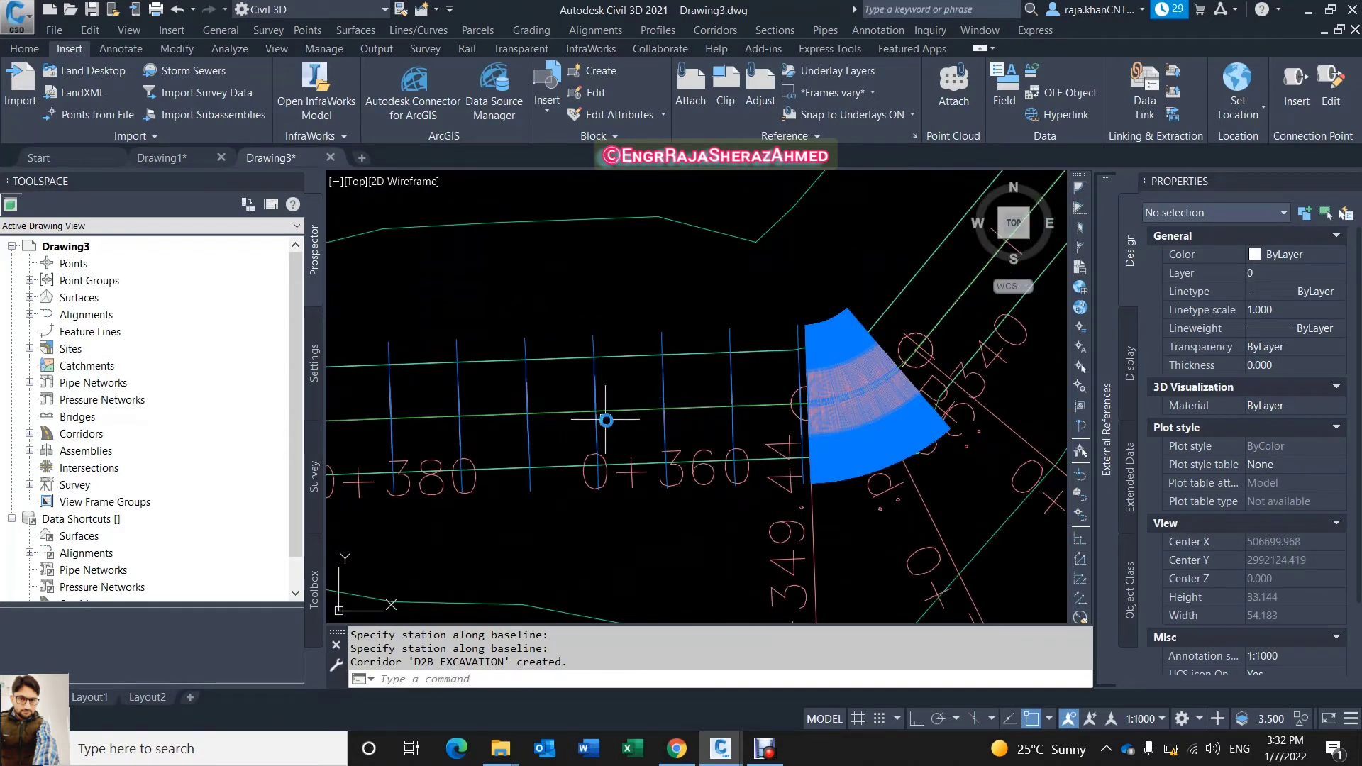
# Open the D2B EXCAVATION corridor's properties and review its region parameters, frequency, codes and feature lines.
pyautogui.moveTo(597, 385)
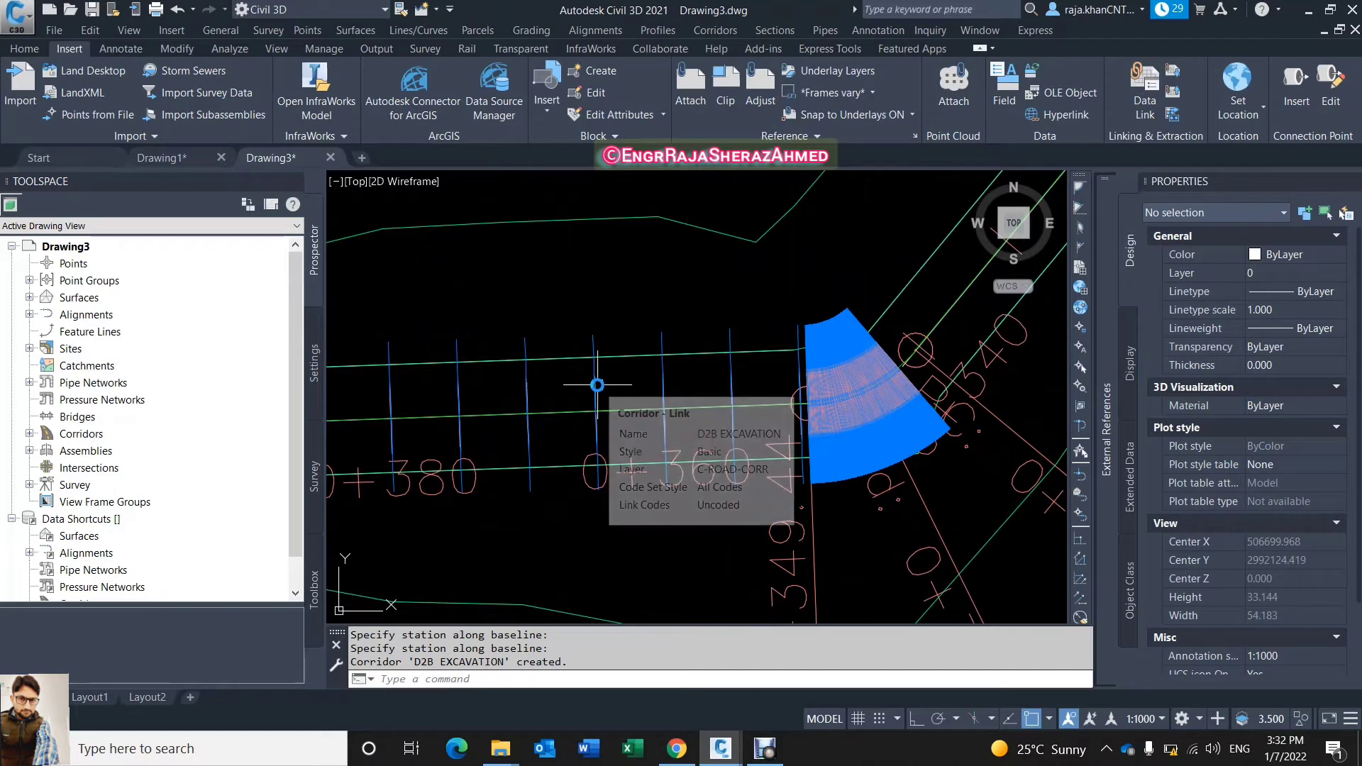
pyautogui.click(594, 385)
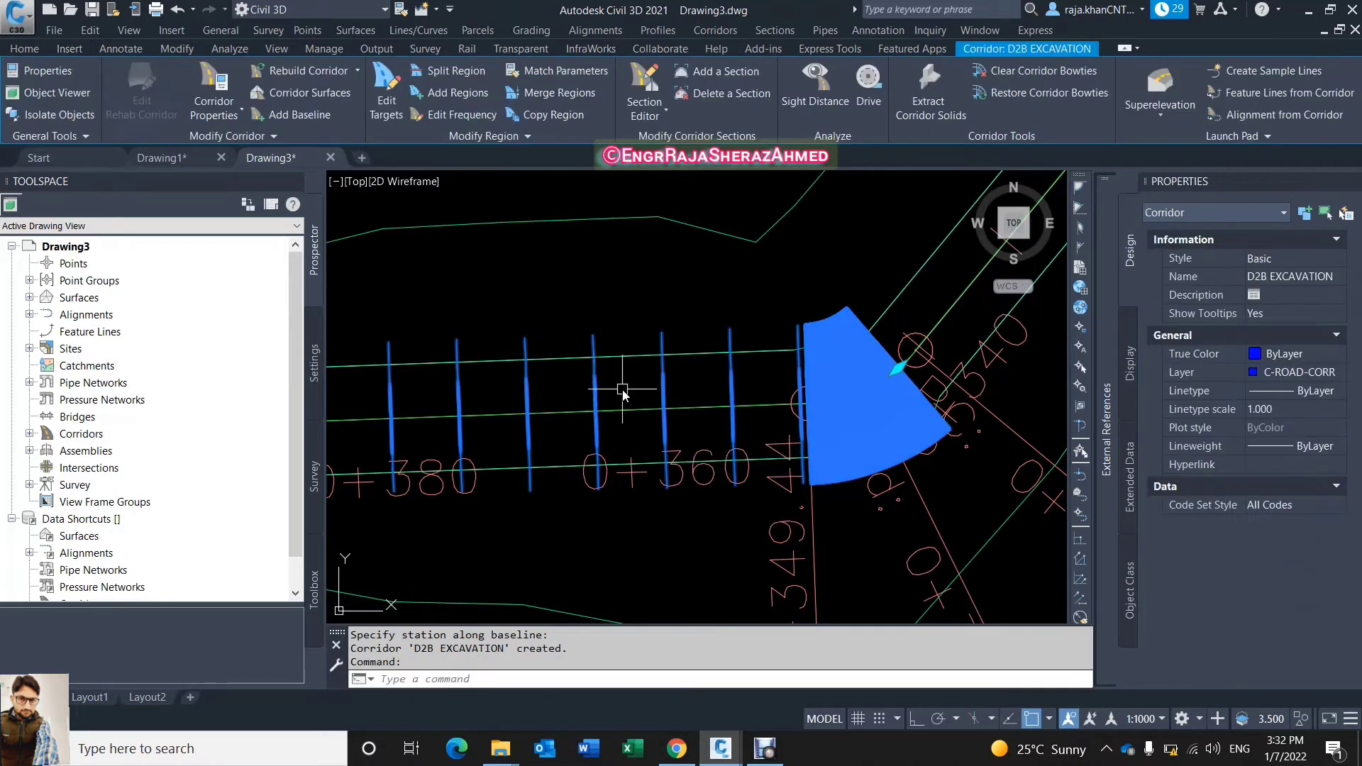
pyautogui.rightClick(622, 383)
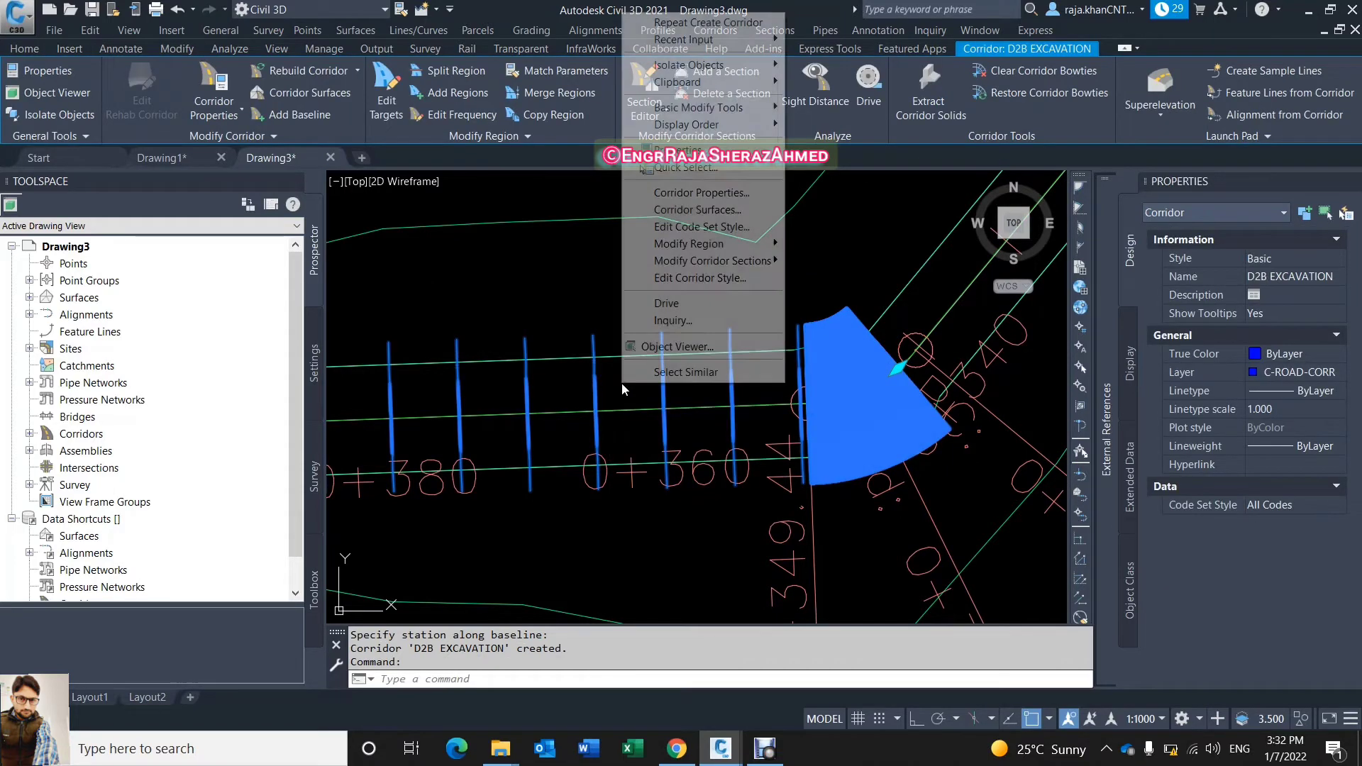
pyautogui.click(722, 191)
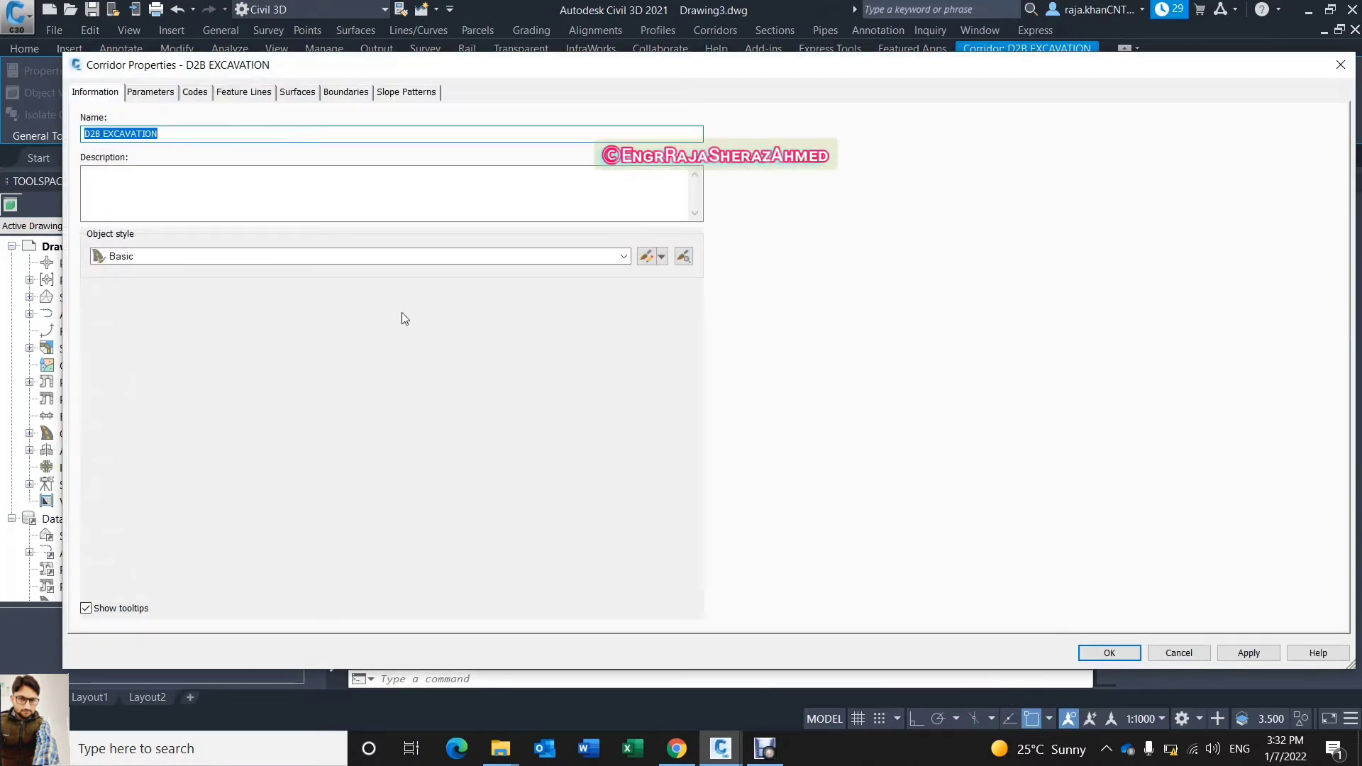
pyautogui.click(199, 134)
pyautogui.click(143, 94)
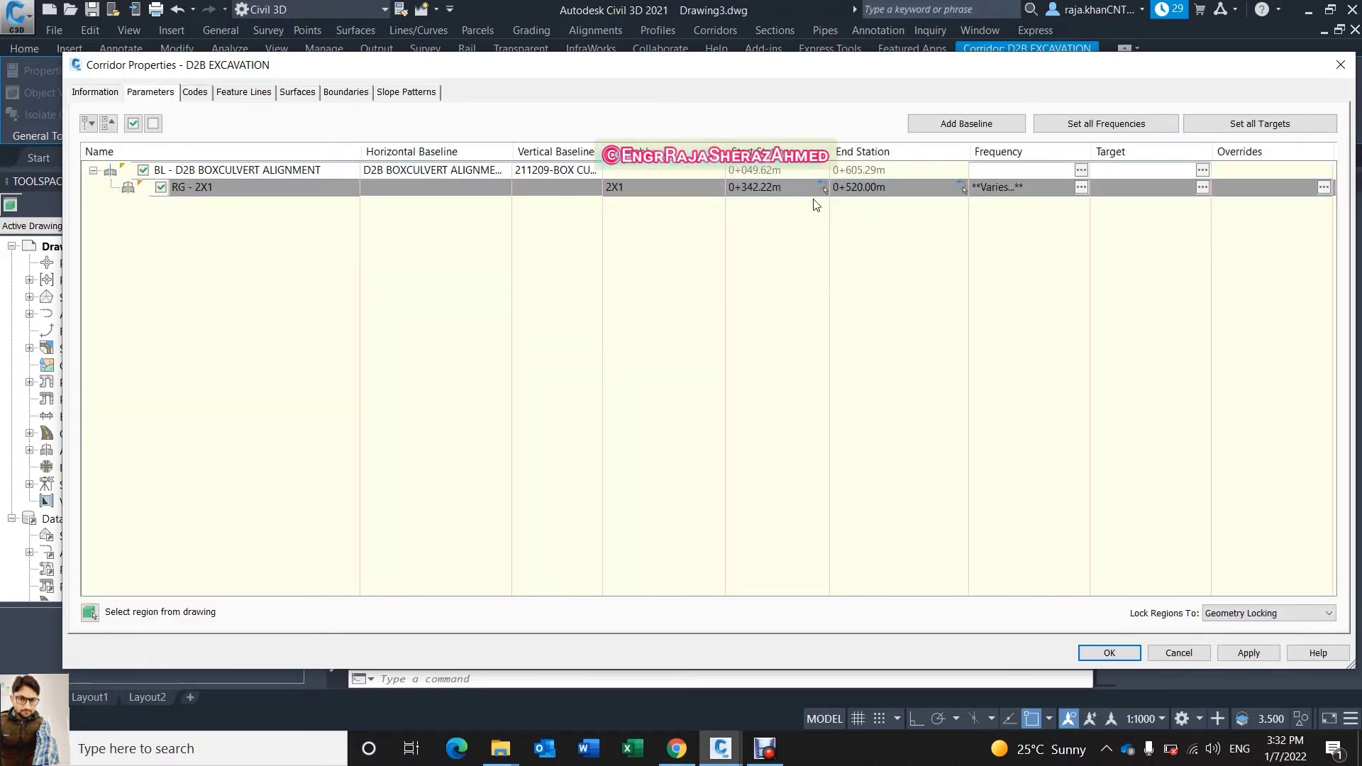
pyautogui.click(1081, 188)
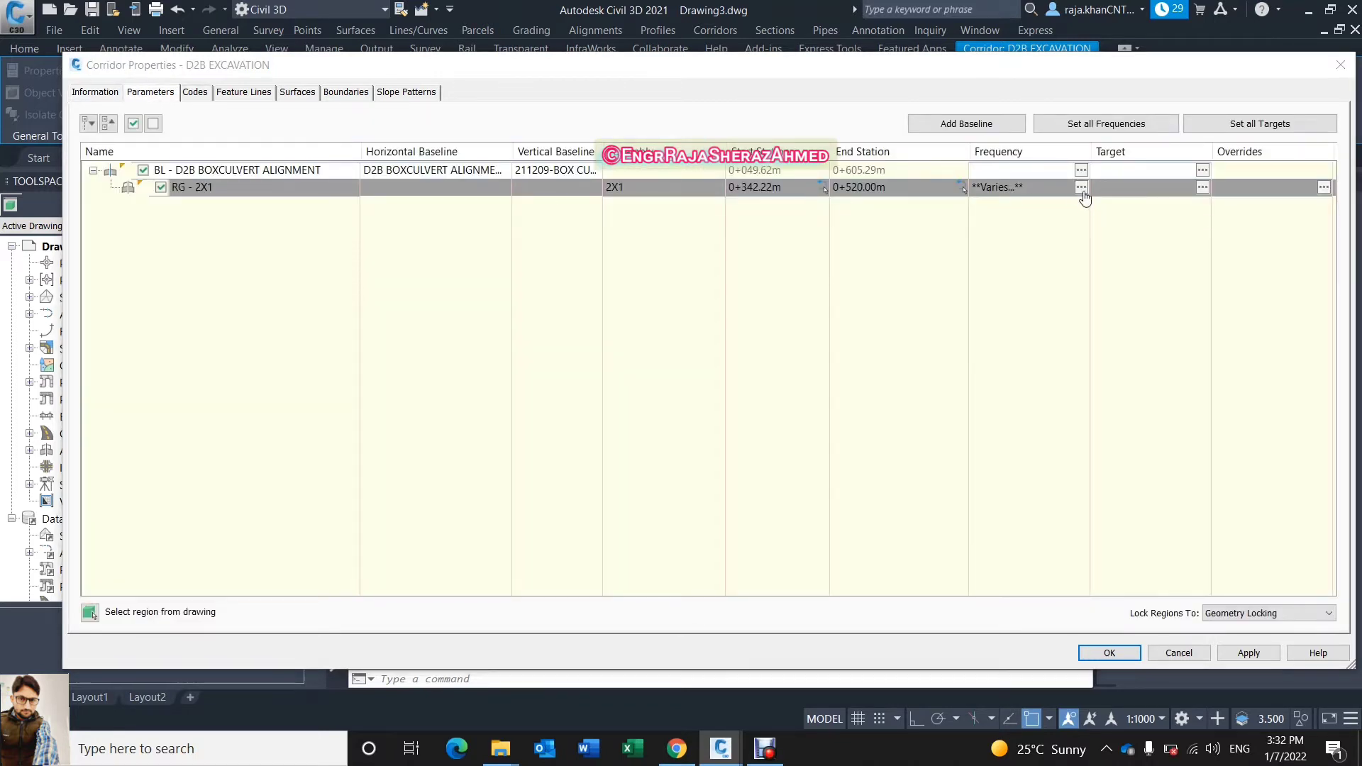
pyautogui.click(941, 195)
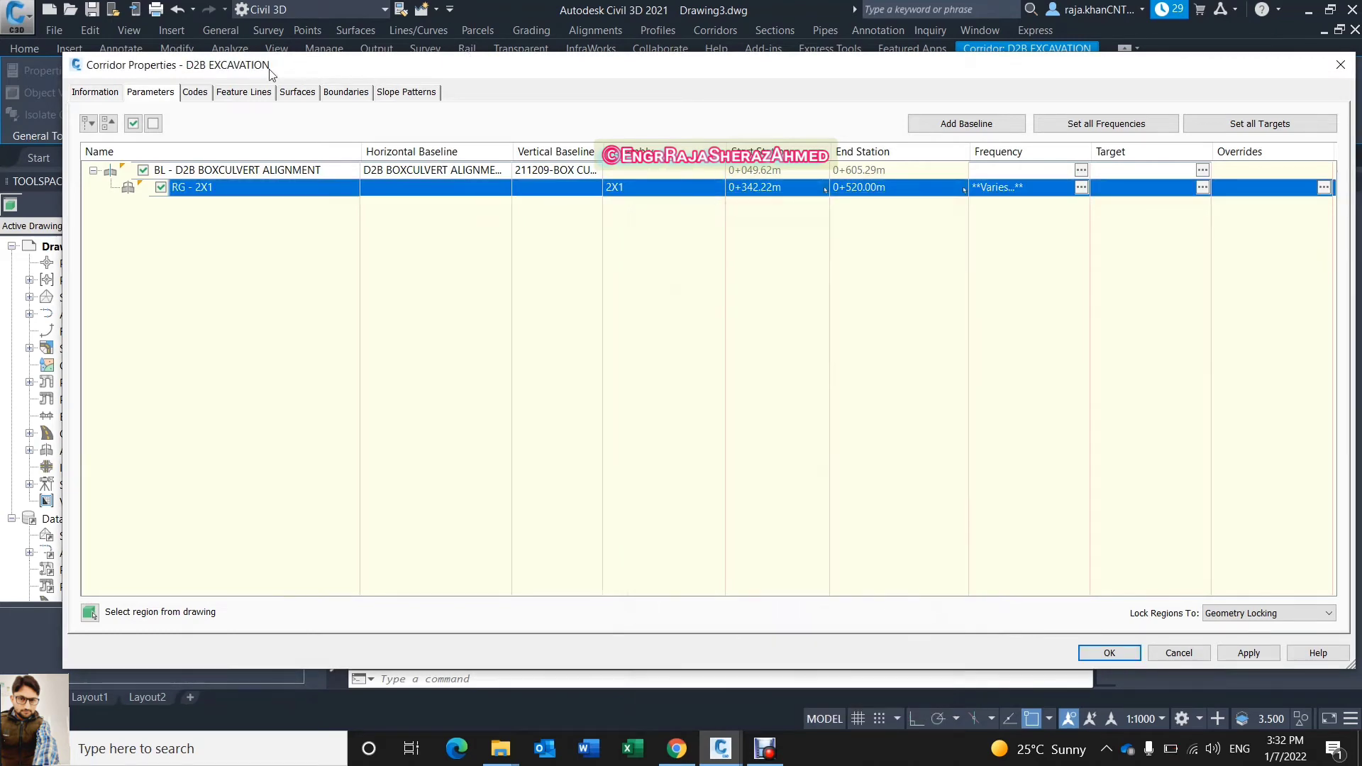
pyautogui.click(193, 93)
pyautogui.click(244, 93)
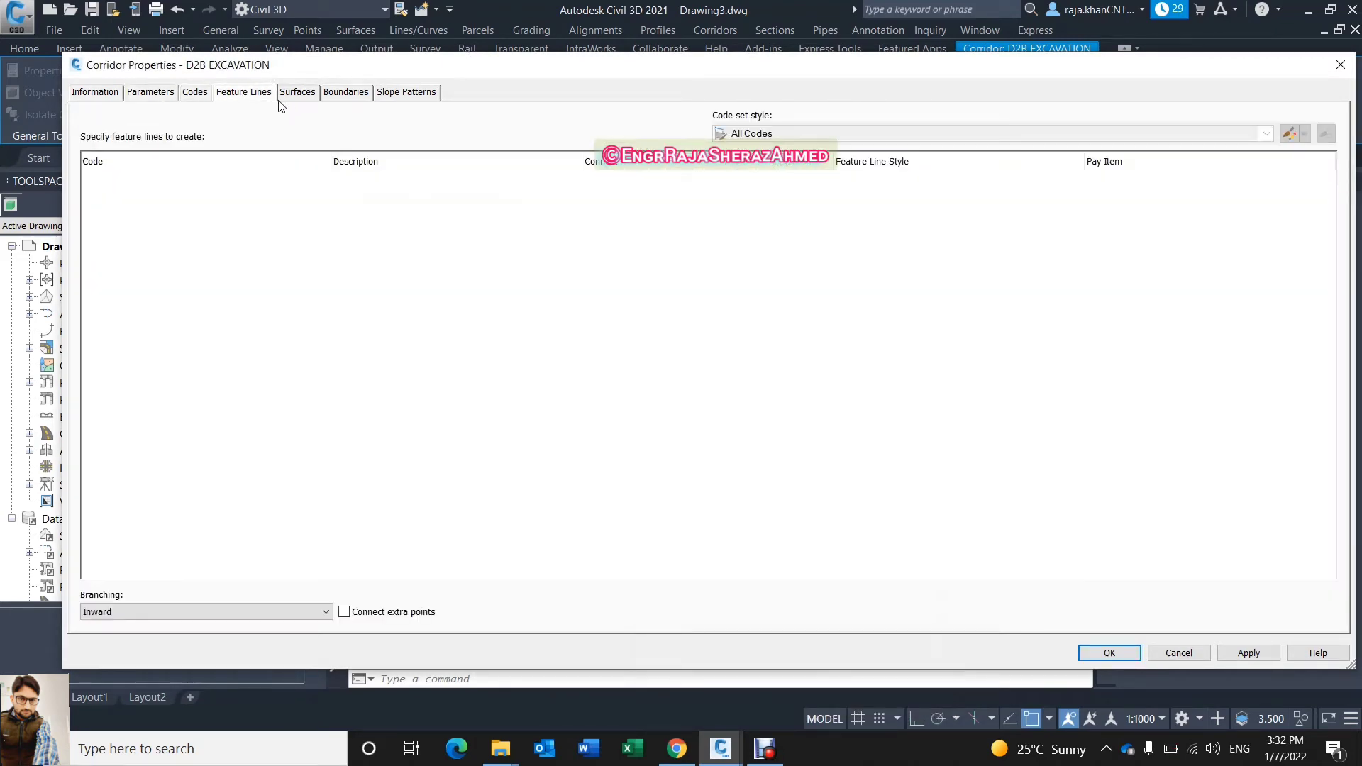
# Create a new corridor surface in the D2B EXCAVATION corridor's properties.
pyautogui.click(298, 93)
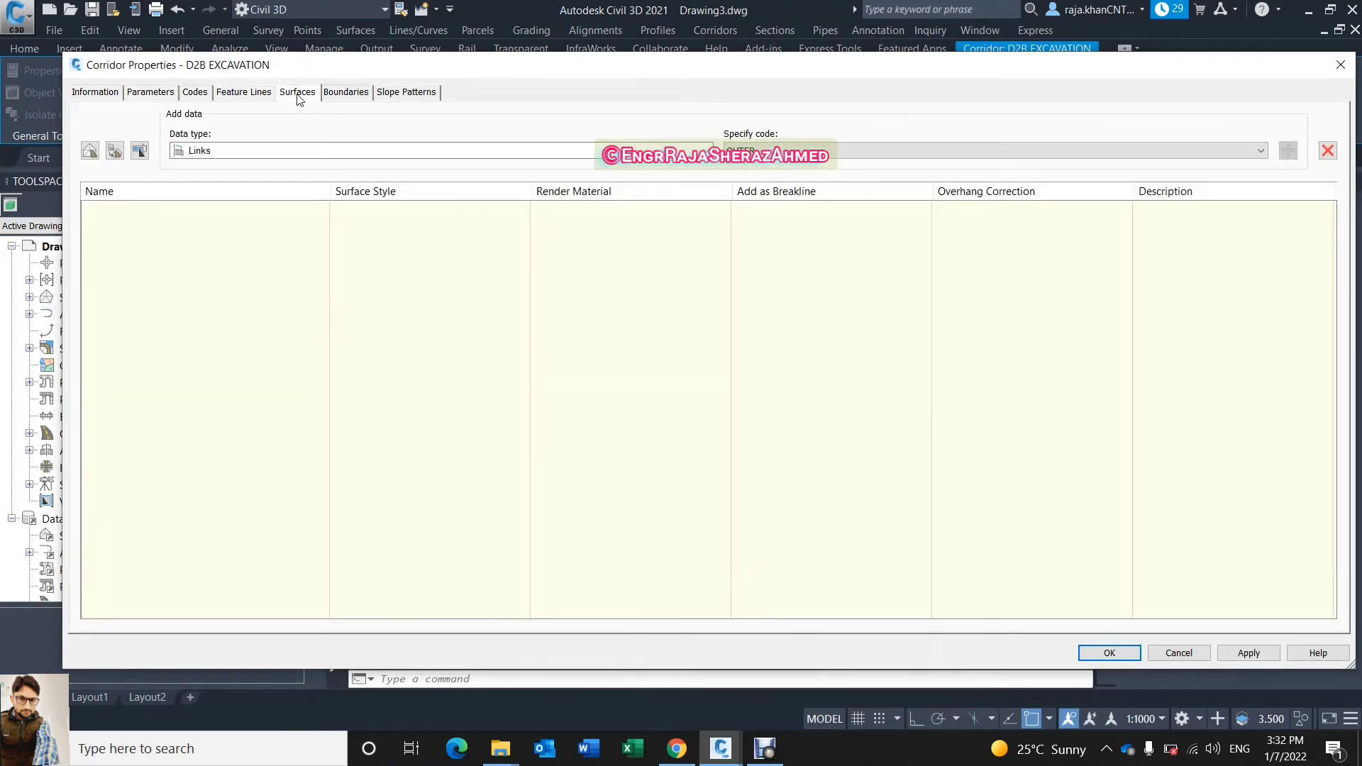
pyautogui.click(89, 152)
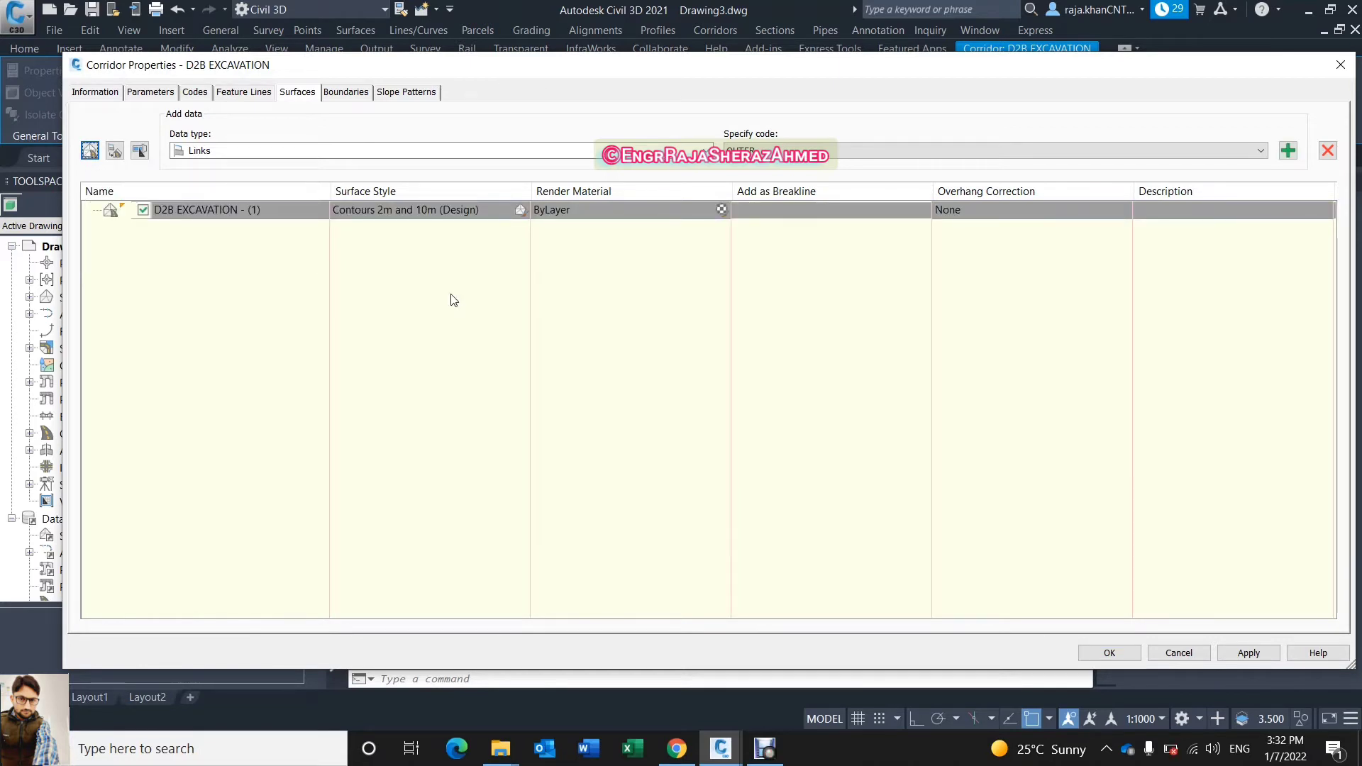
pyautogui.click(827, 274)
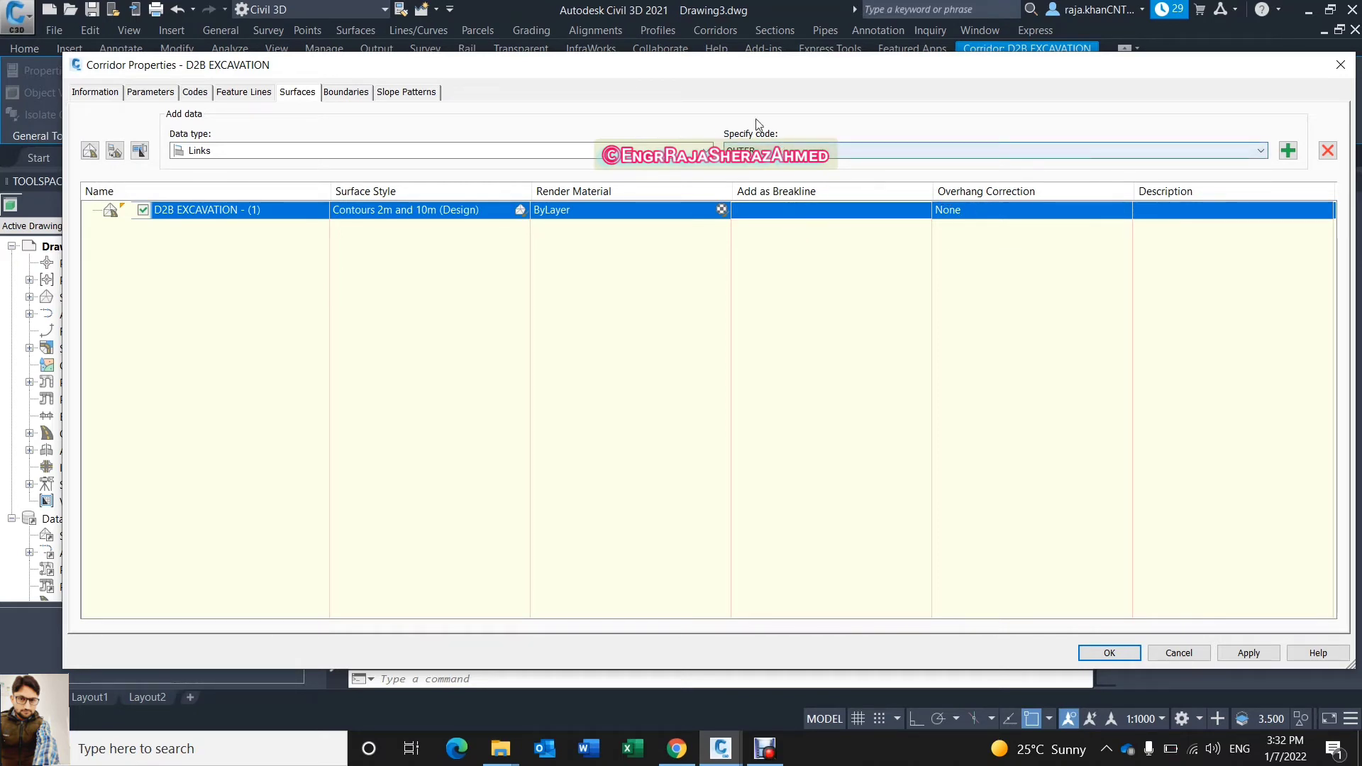
# Add the DAYLIGHT link code to the new corridor surface as its data.
pyautogui.click(758, 149)
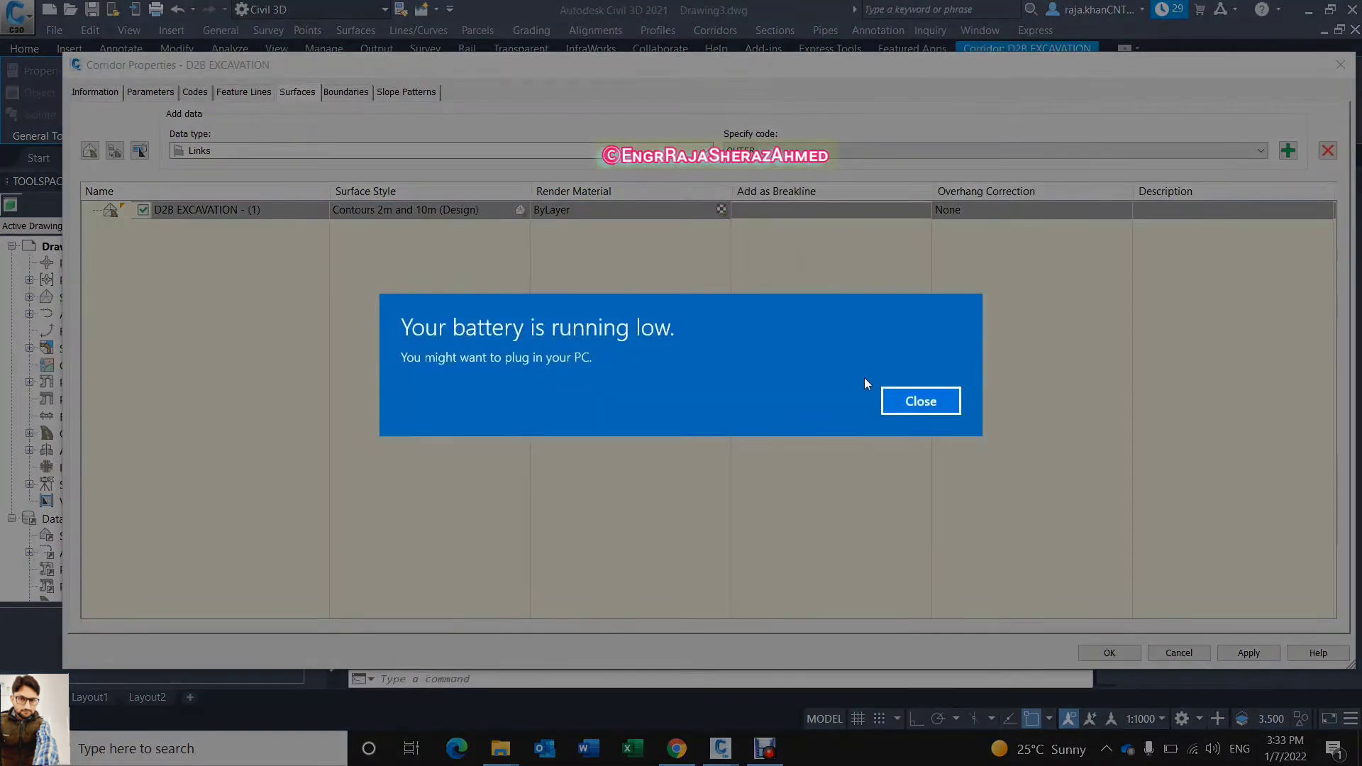
pyautogui.click(920, 401)
pyautogui.click(766, 151)
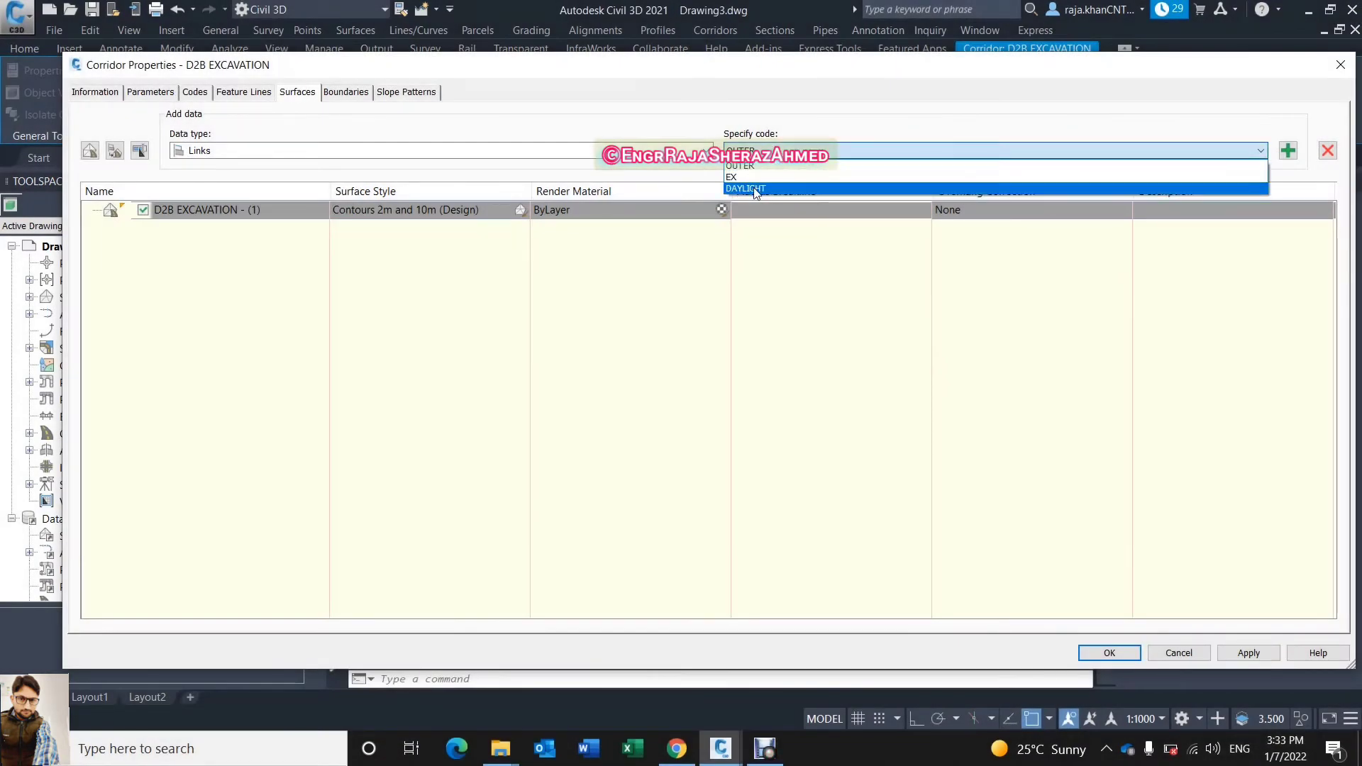
pyautogui.click(756, 188)
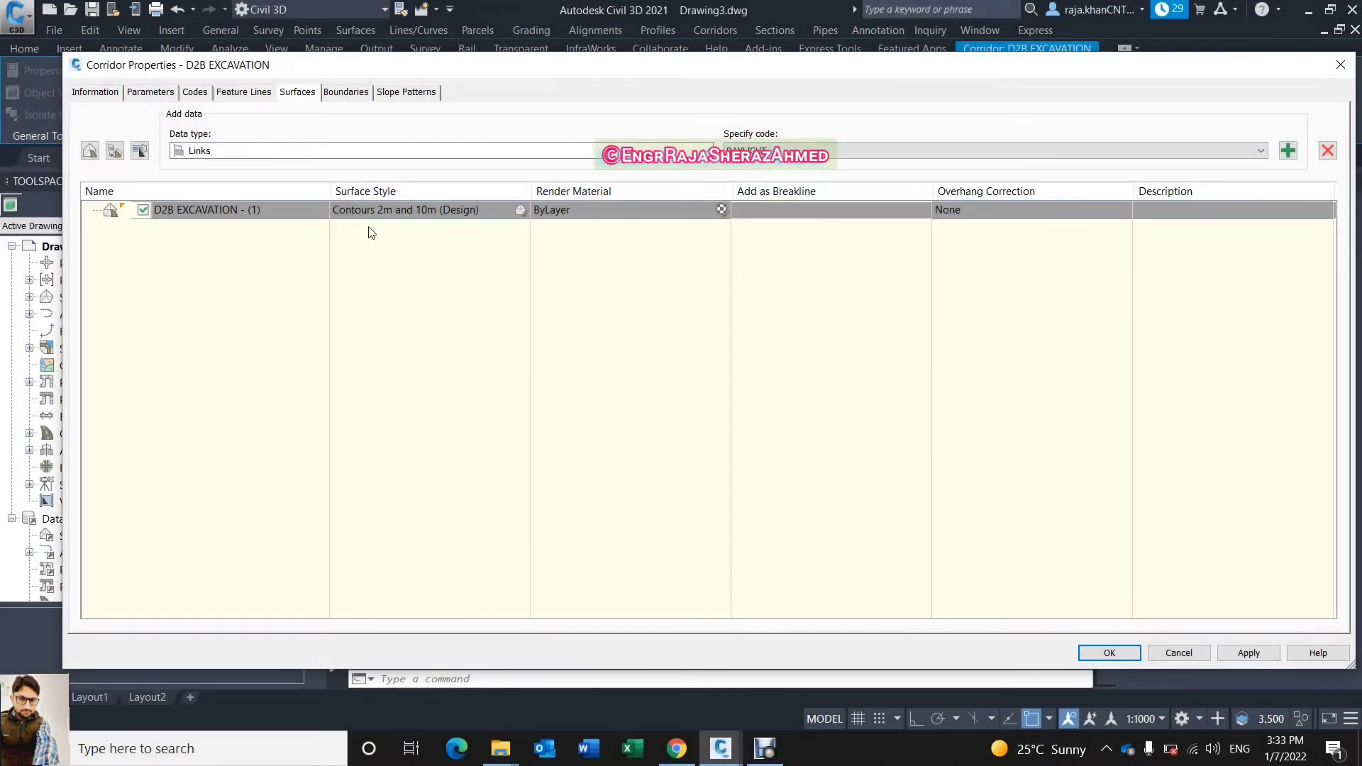
pyautogui.click(1288, 152)
# Include the DAYLIGHT links as breaklines and set the corridor surface's overhang correction to Top Links.
pyautogui.click(739, 226)
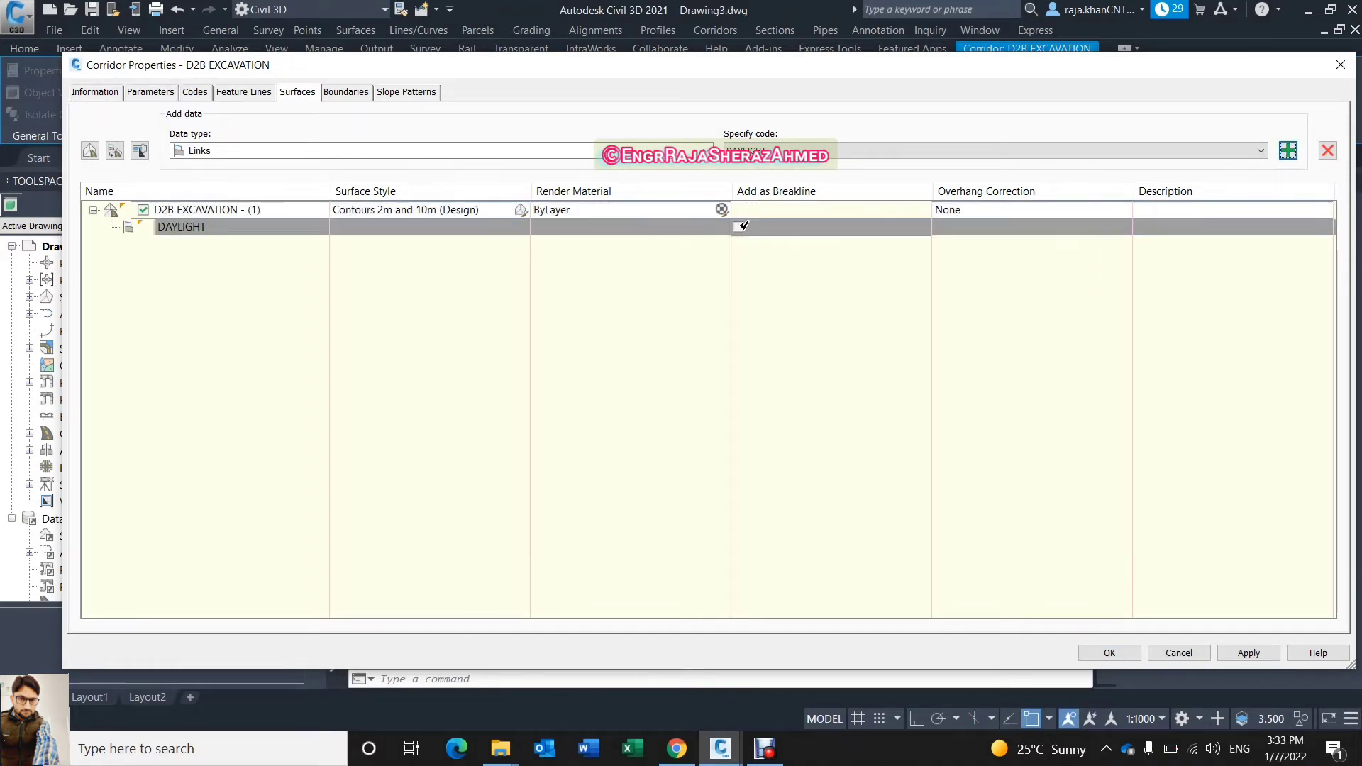
pyautogui.click(965, 211)
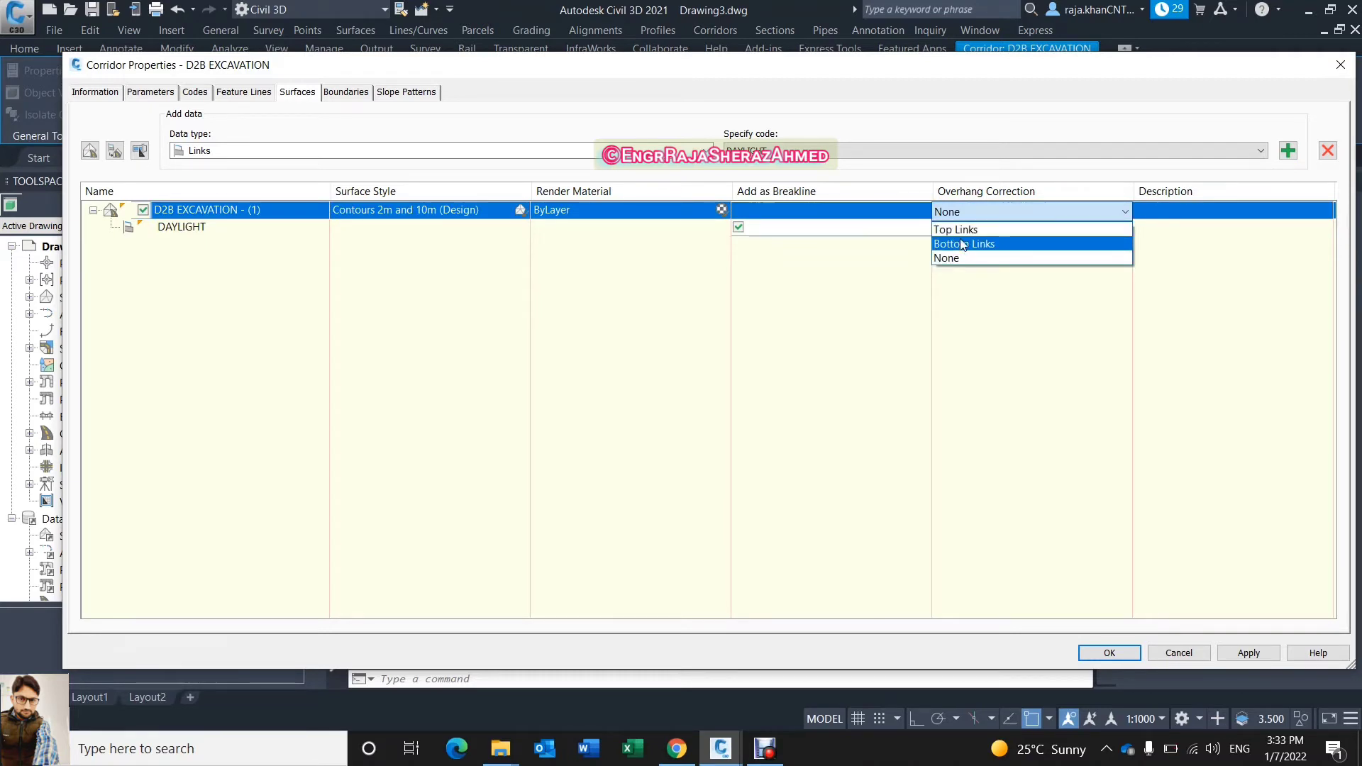
pyautogui.click(962, 230)
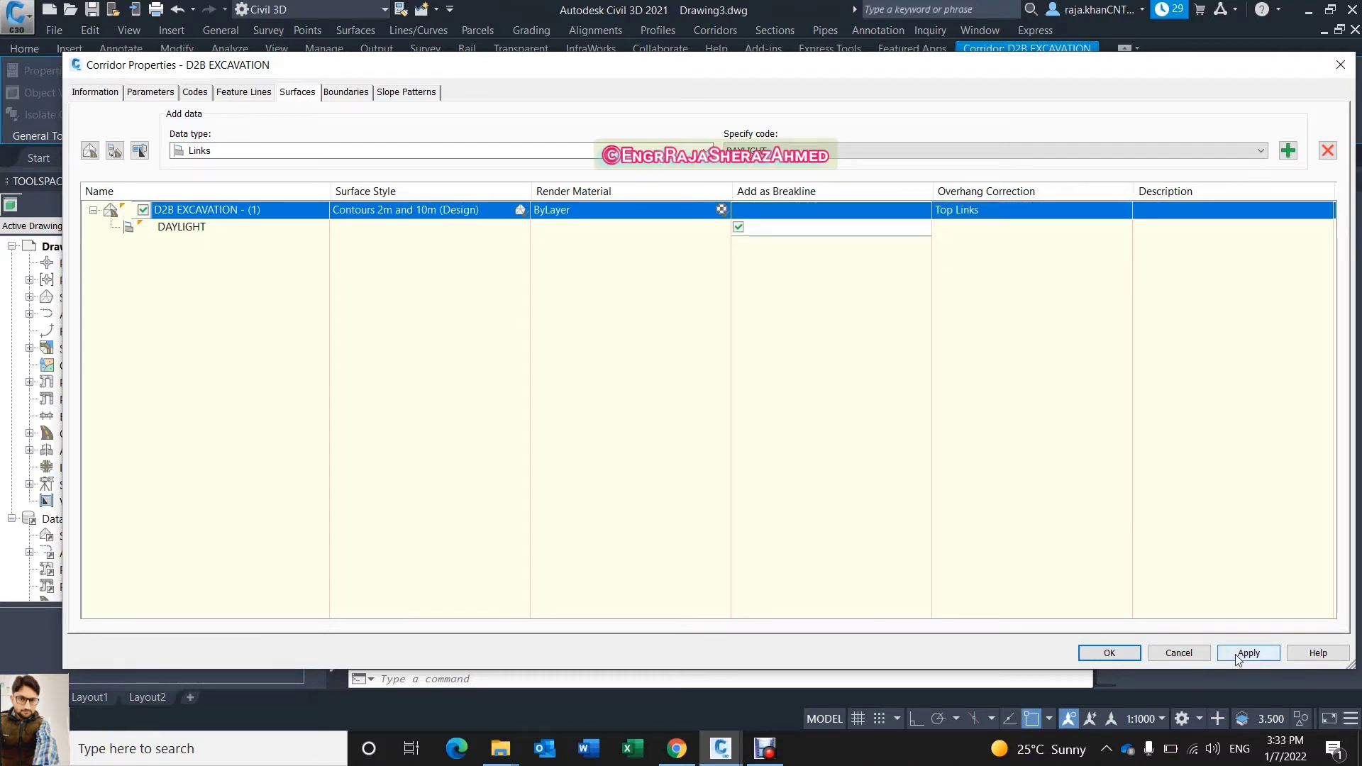
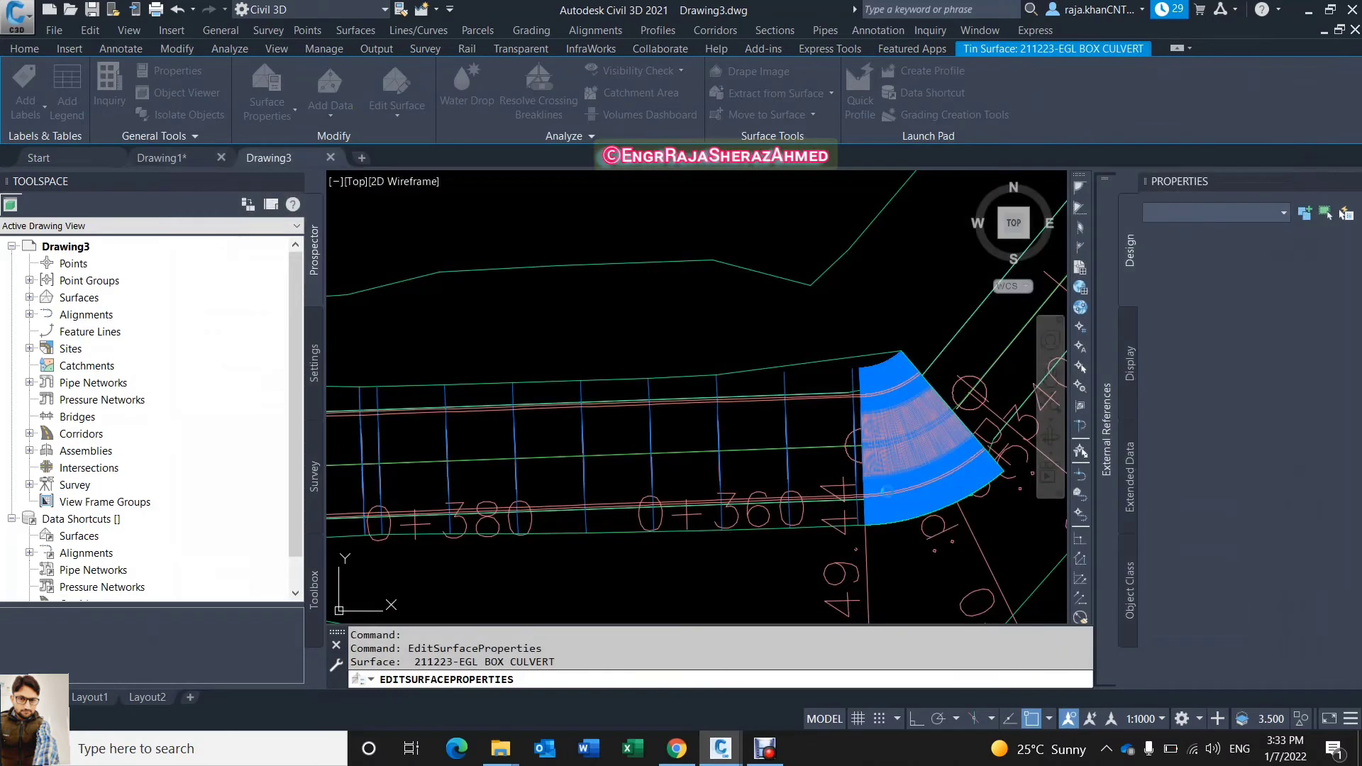
# Set the surface style of the 211209-BOX CULVERT D2B-OUT TO OUTLET-2 INVERT LEVEL surface to _No Display.
pyautogui.press('Escape')
pyautogui.click(804, 330)
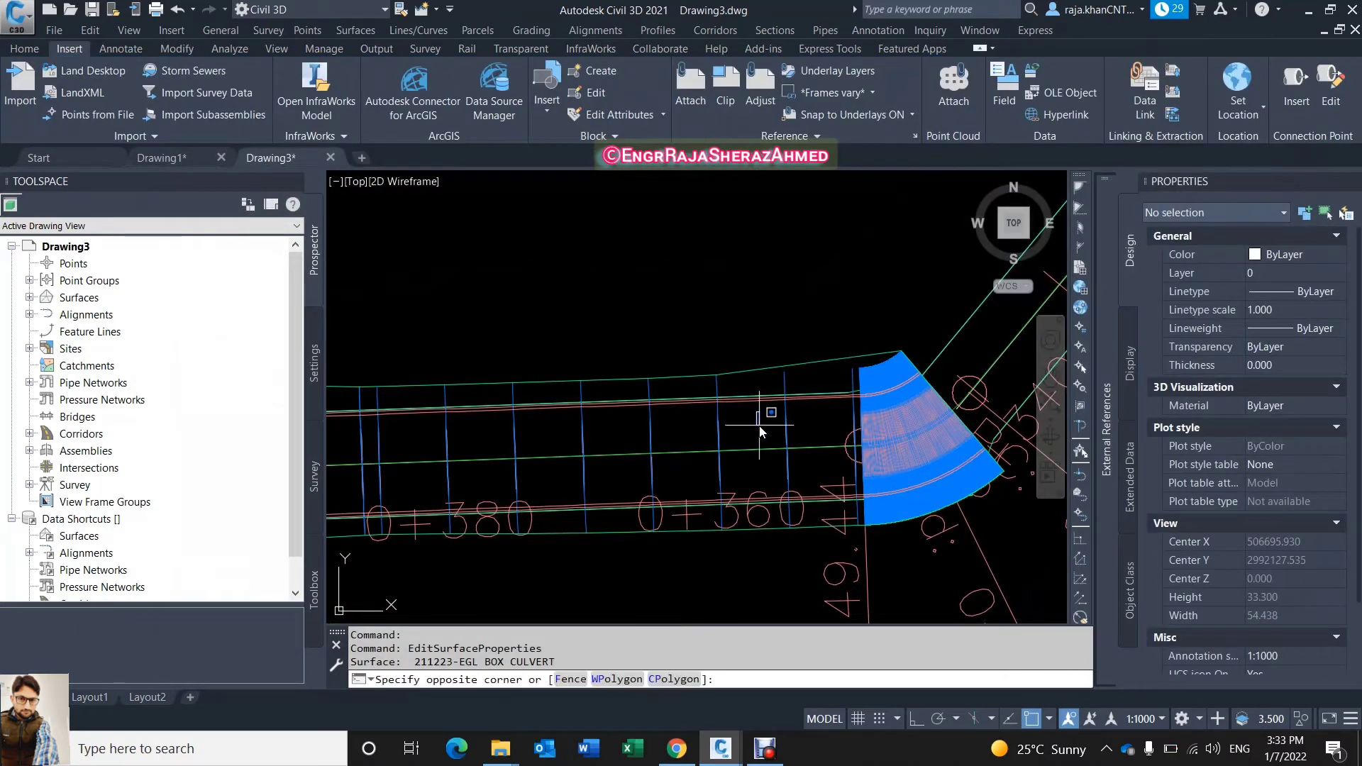
pyautogui.scroll(6, 761, 431)
pyautogui.scroll(-4, 758, 423)
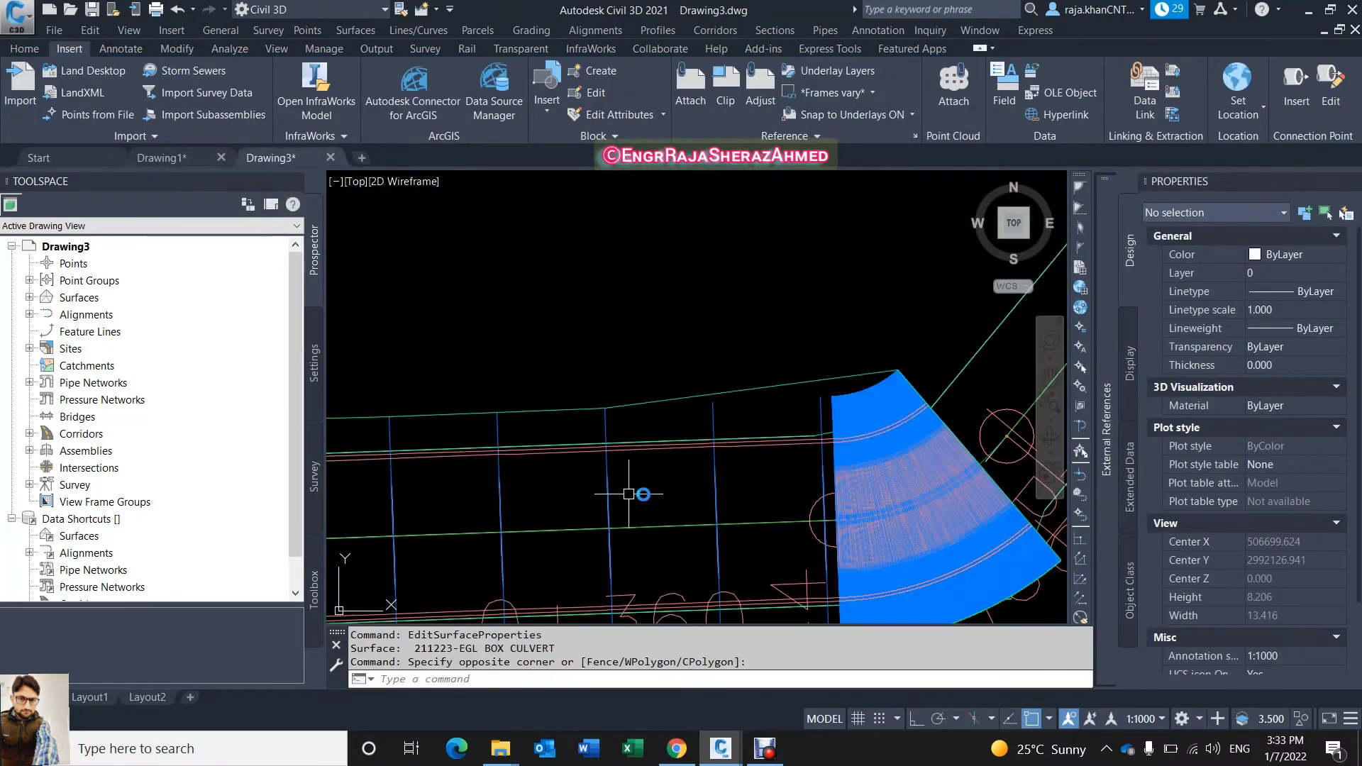
pyautogui.click(951, 383)
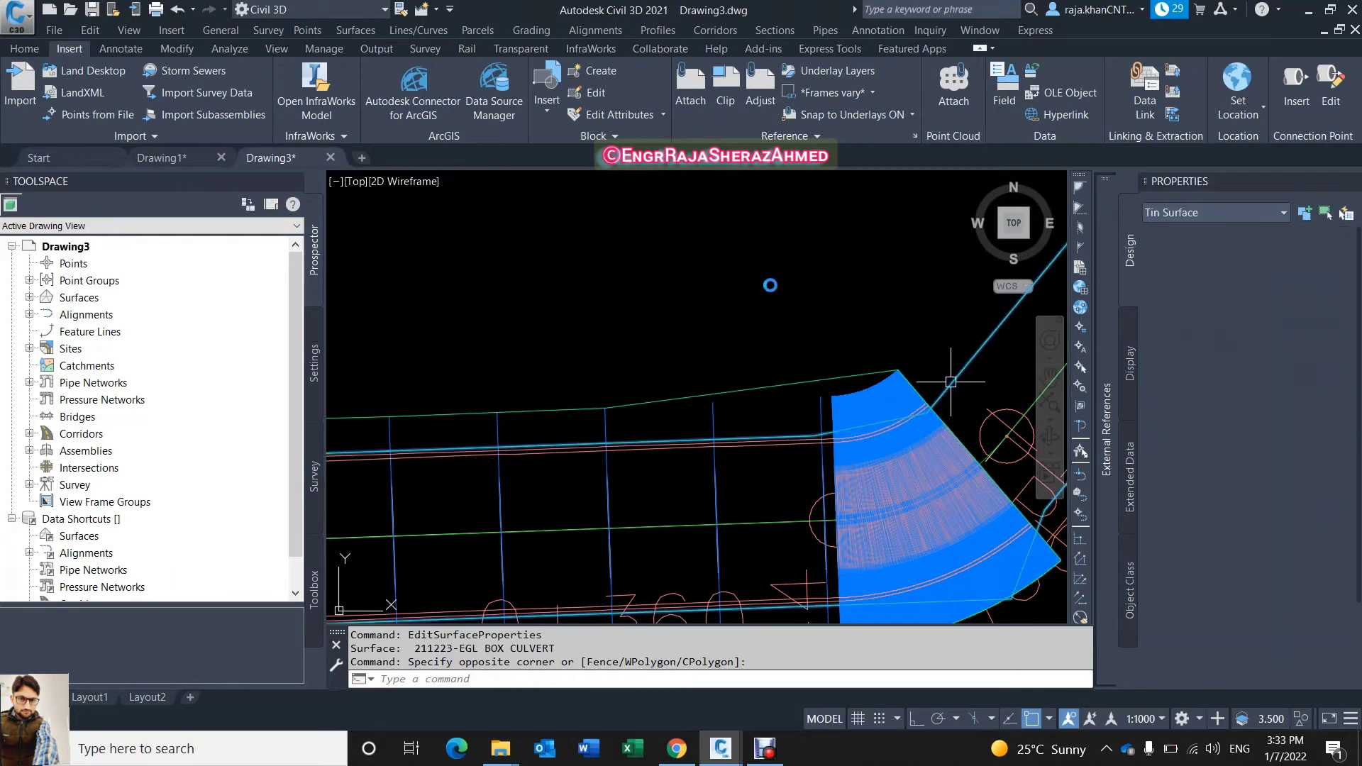
pyautogui.rightClick(770, 286)
pyautogui.click(836, 492)
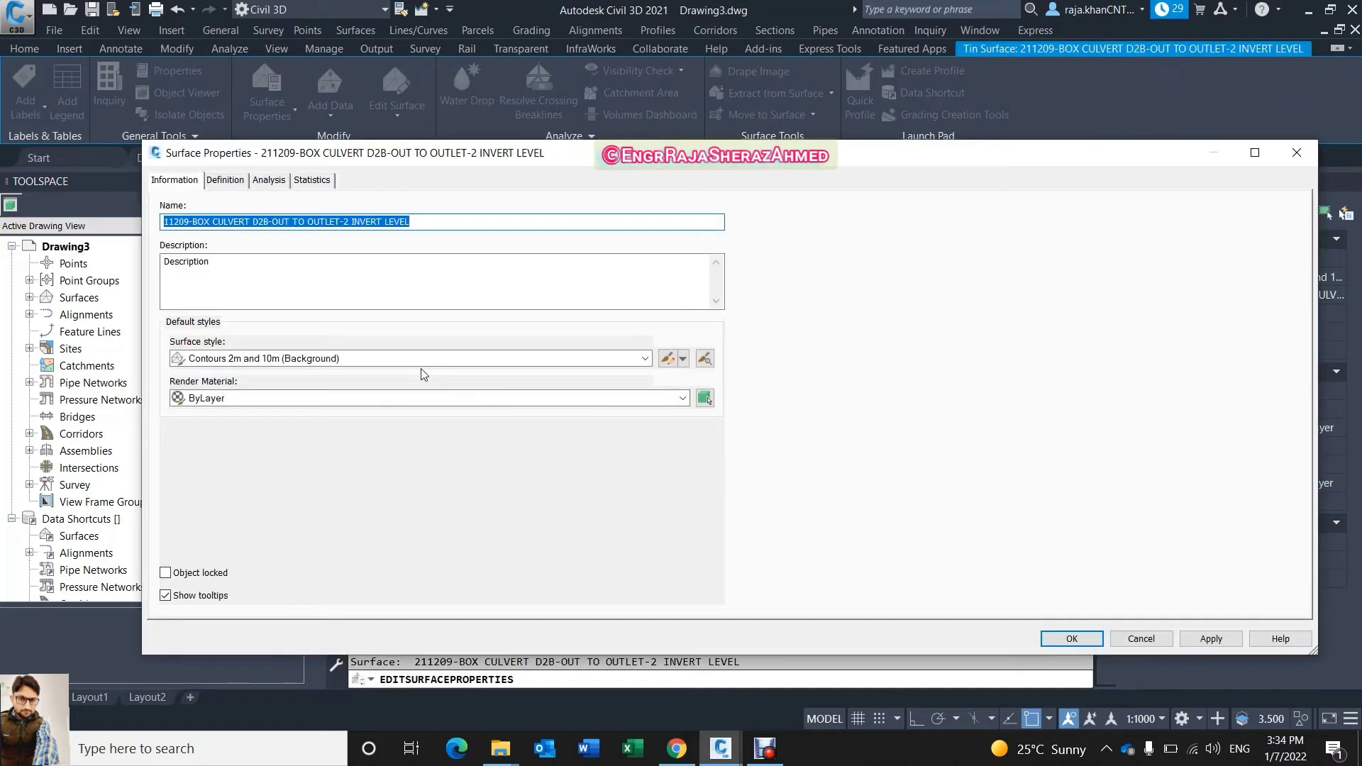
pyautogui.click(422, 358)
pyautogui.click(421, 365)
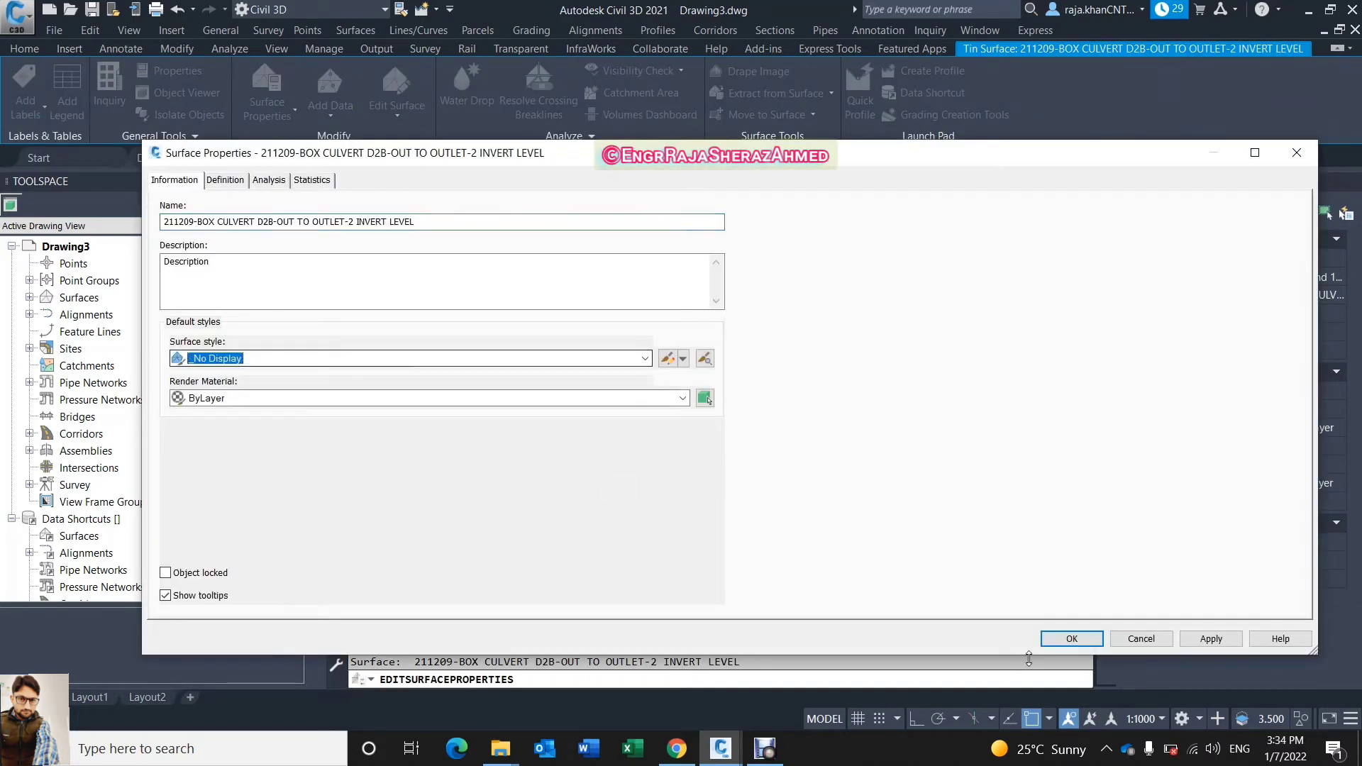
pyautogui.click(1074, 640)
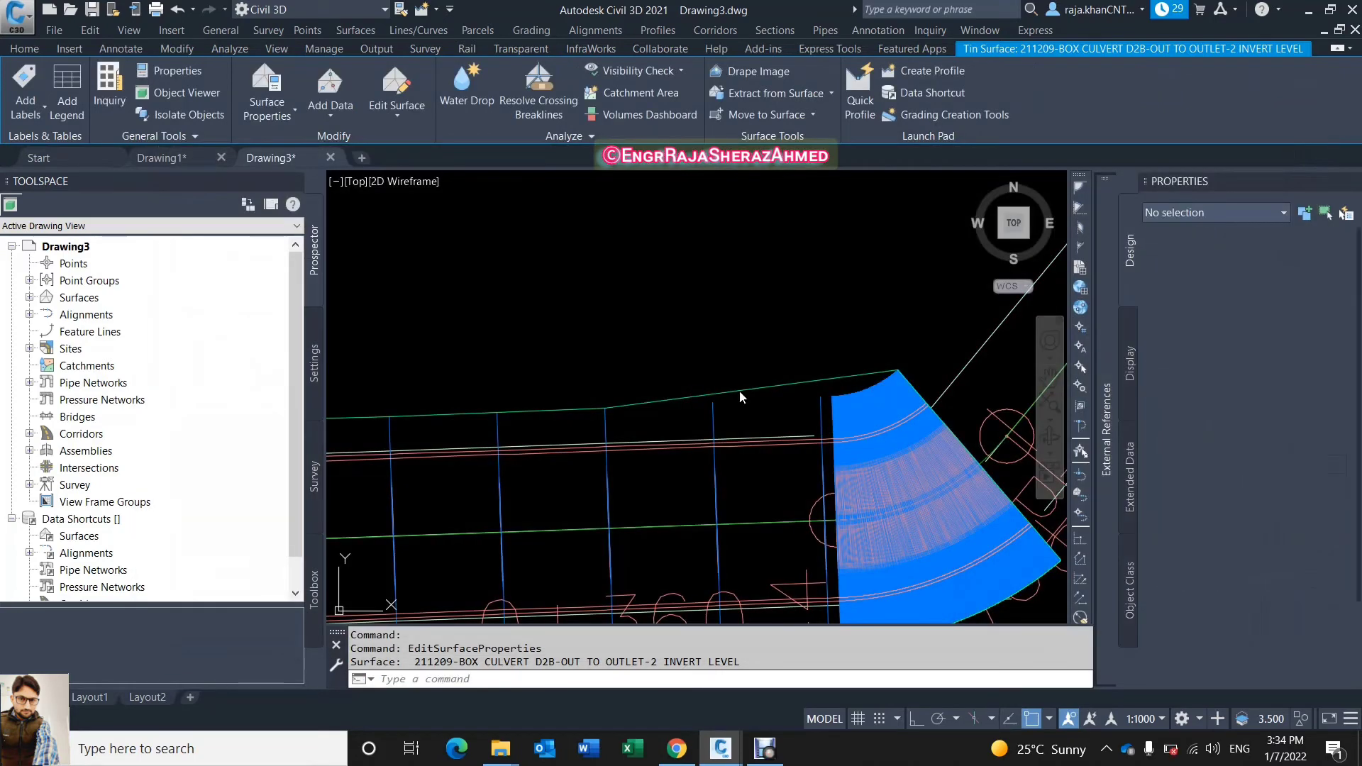
# Turn on Triangles in the plan display of the D2B EXCAVATION corridor surface's style.
pyautogui.click(739, 394)
pyautogui.scroll(-2, 617, 270)
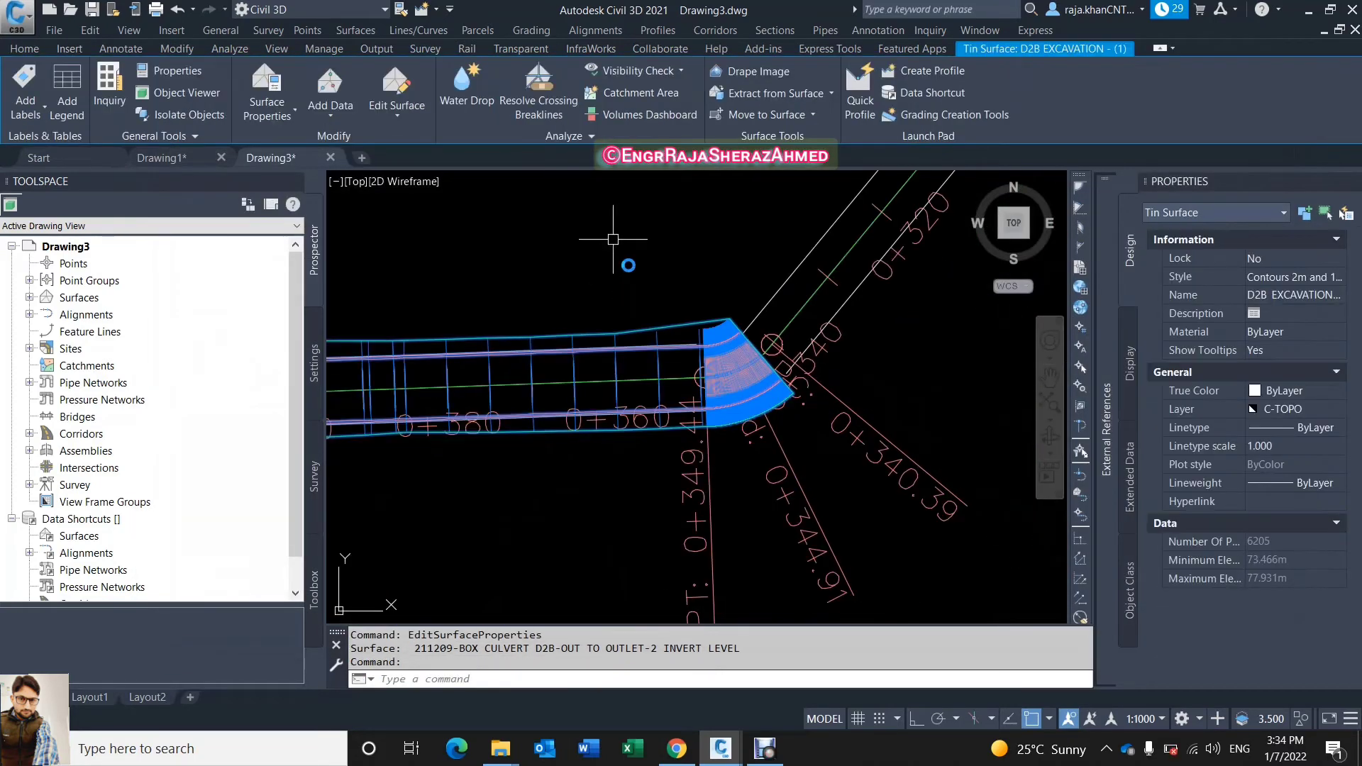
pyautogui.rightClick(637, 289)
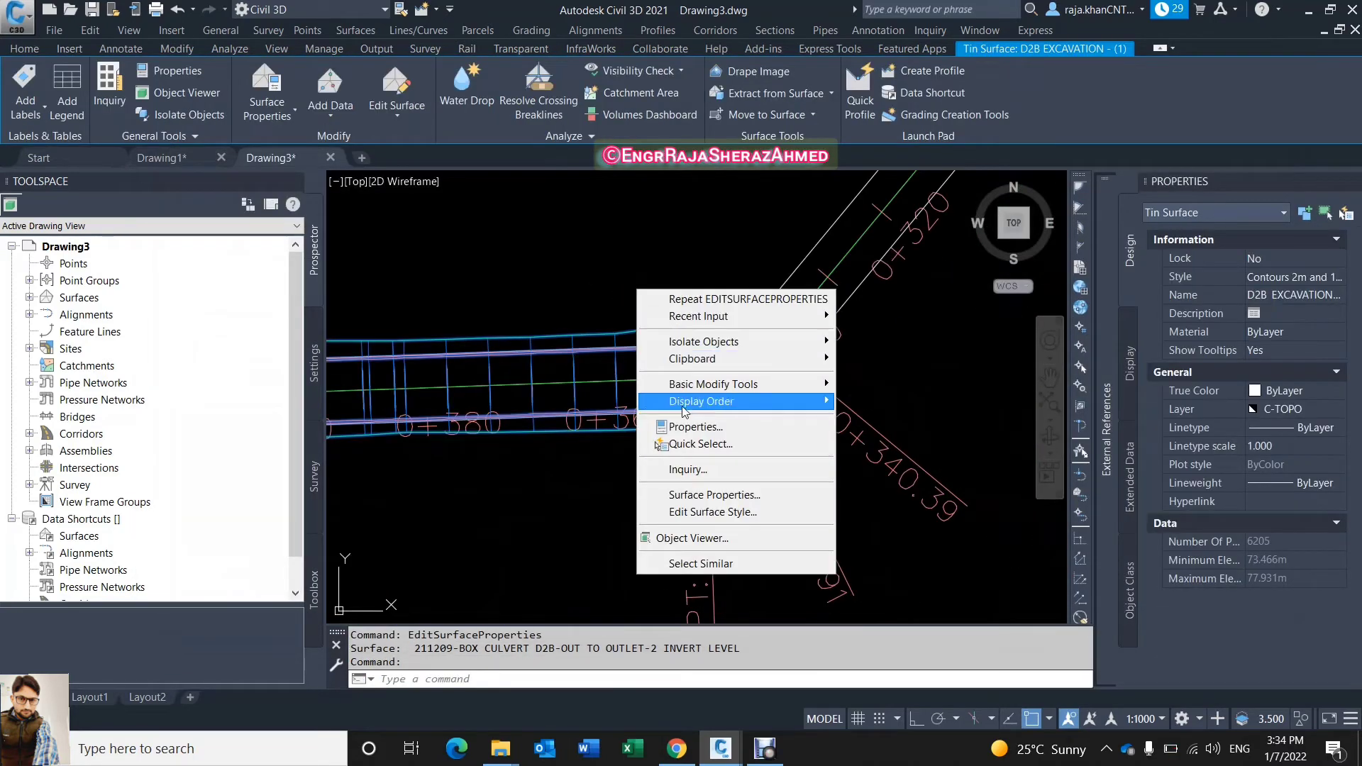
pyautogui.click(715, 512)
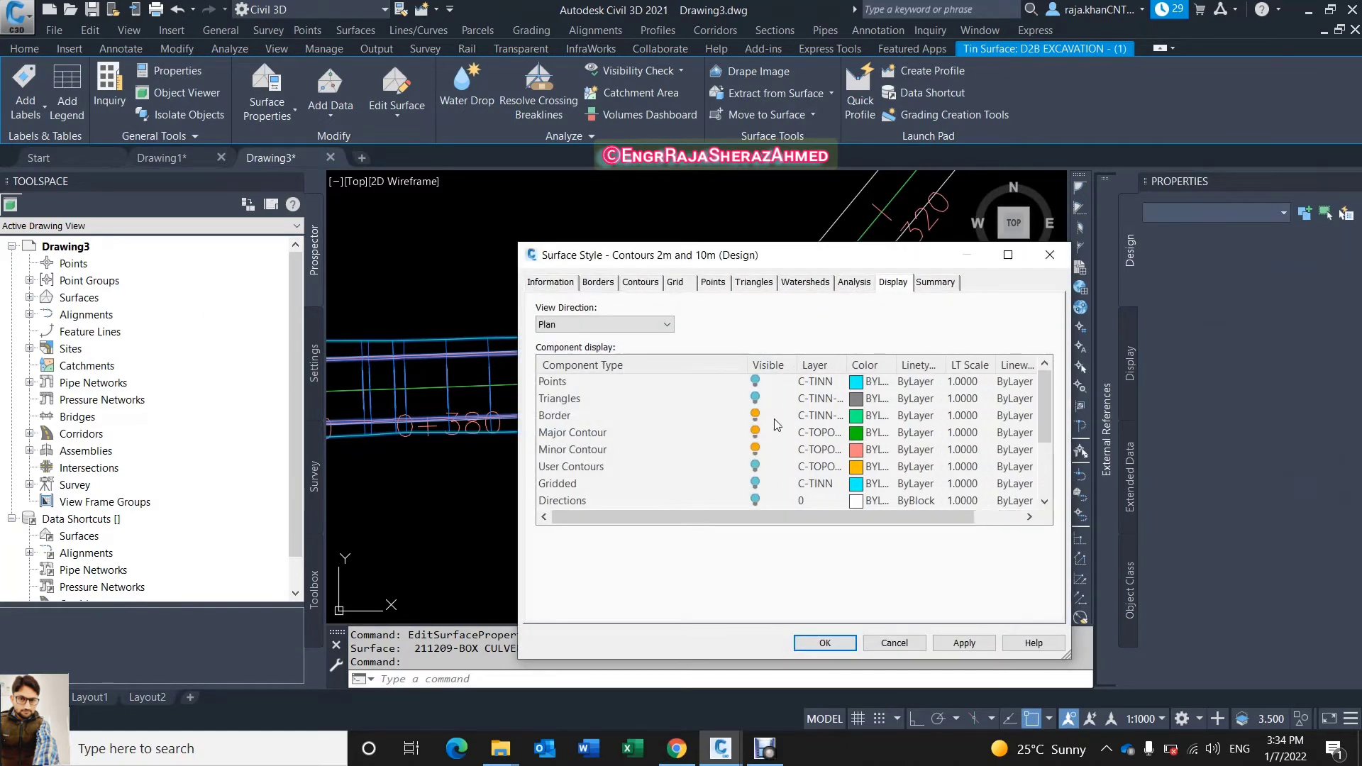
pyautogui.click(756, 399)
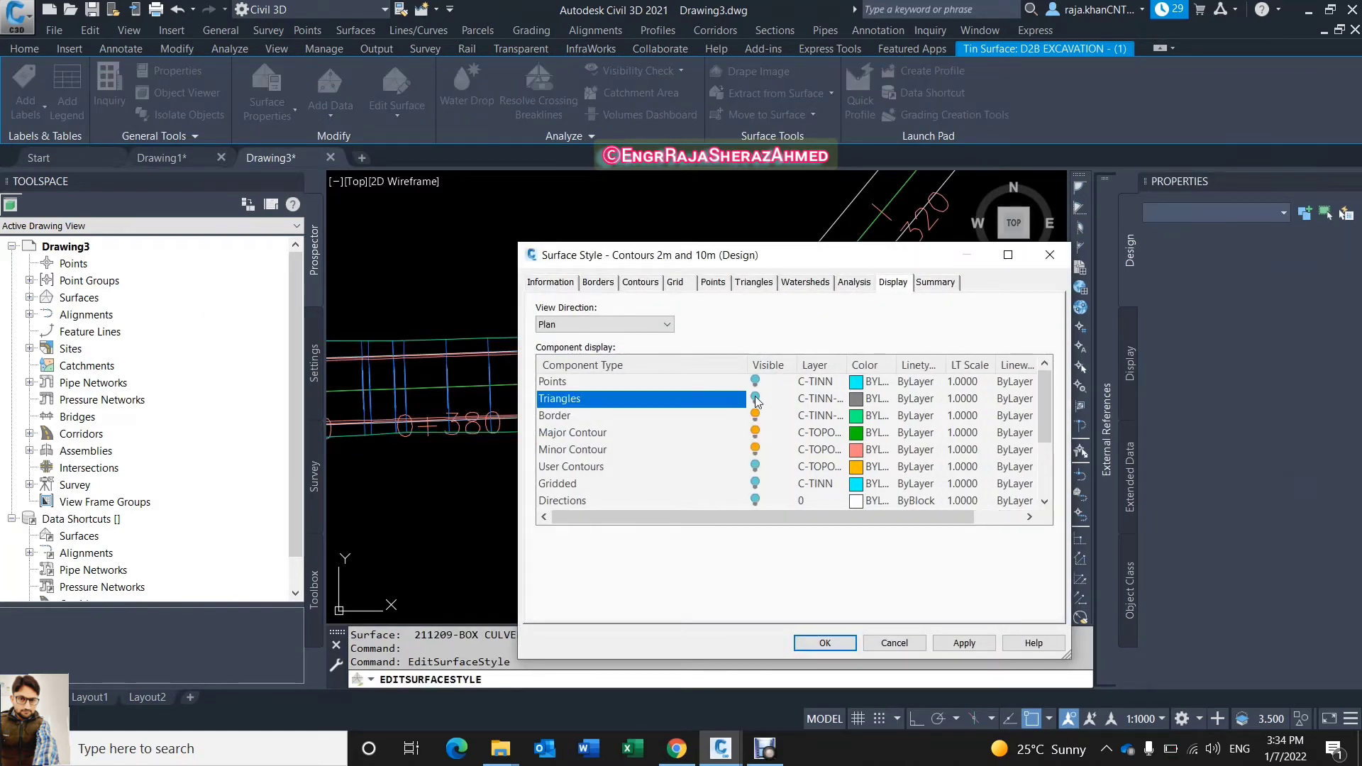
pyautogui.click(826, 643)
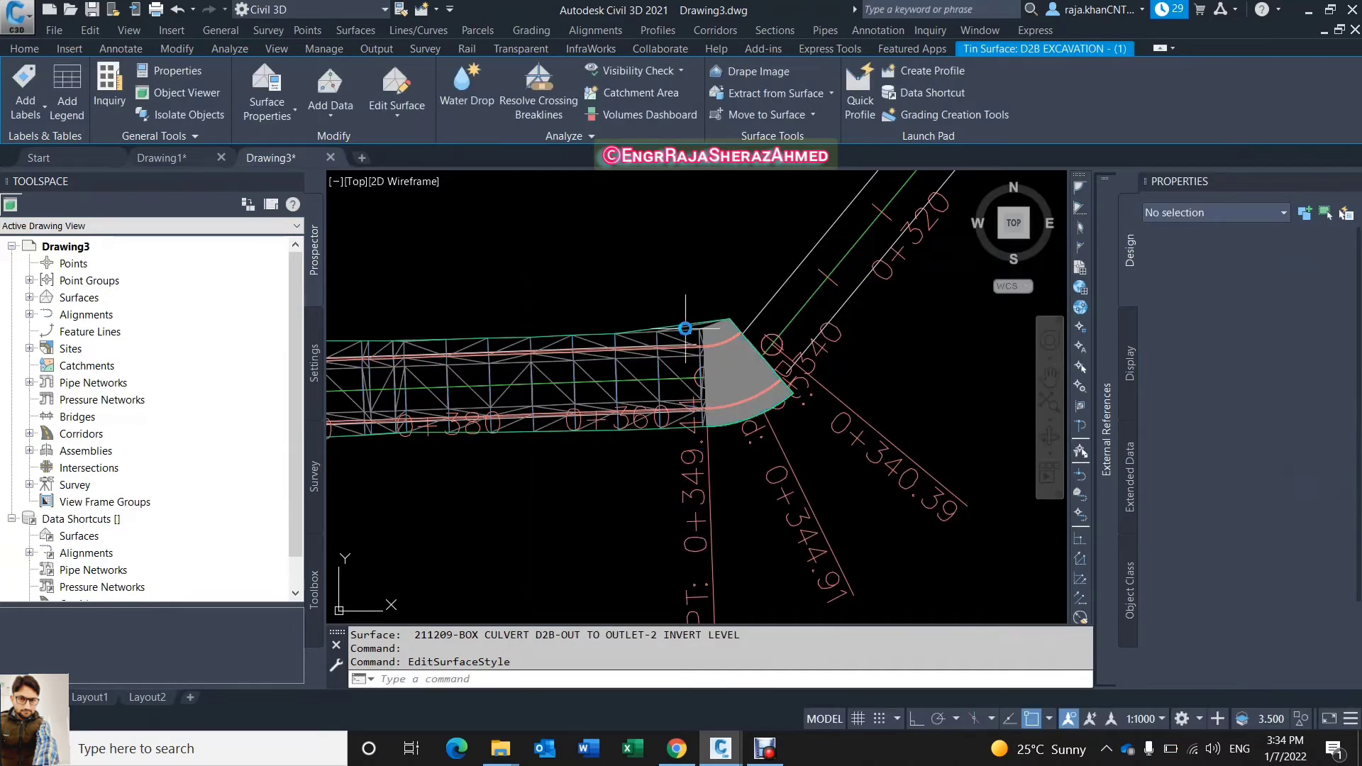
# Delete the long triangle edges spanning outside the north side of the bend from the D2B EXCAVATION surface.
pyautogui.scroll(5, 699, 317)
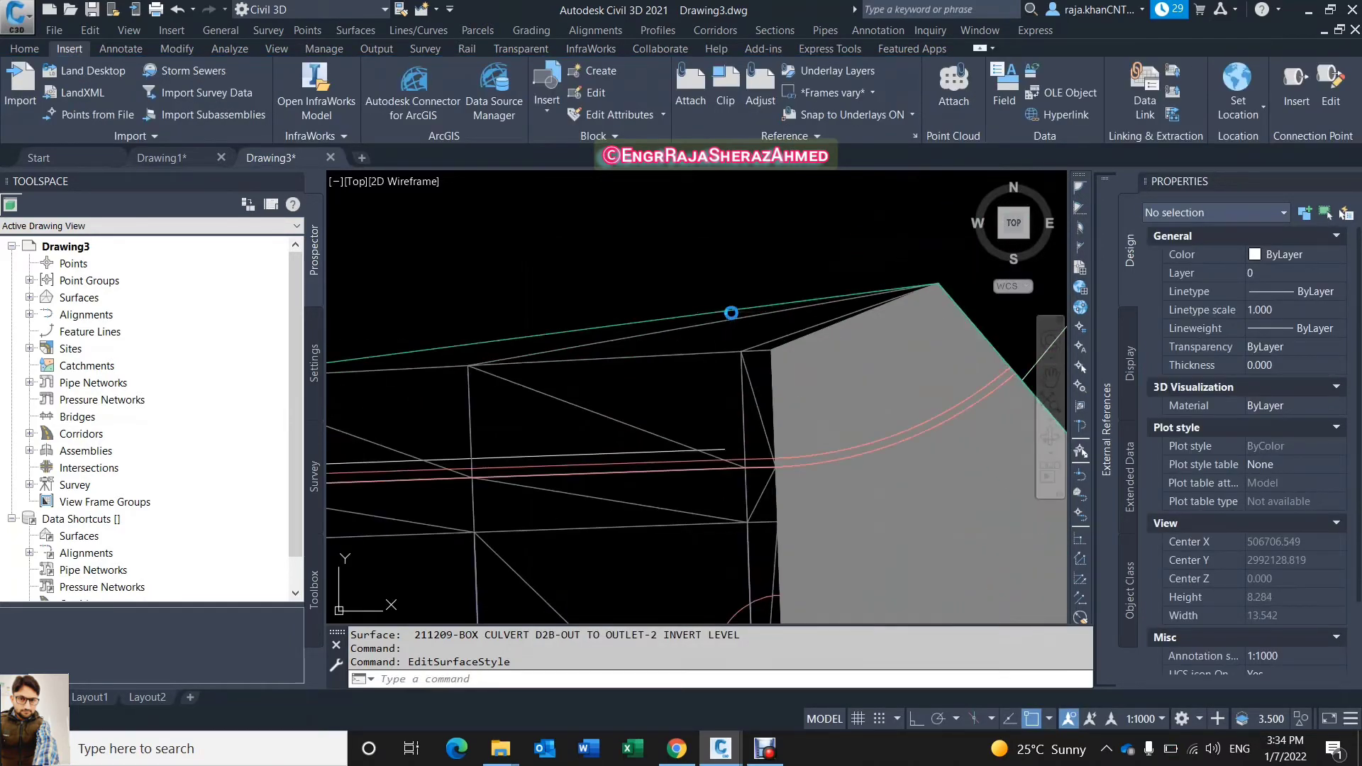
pyautogui.click(731, 316)
pyautogui.click(408, 105)
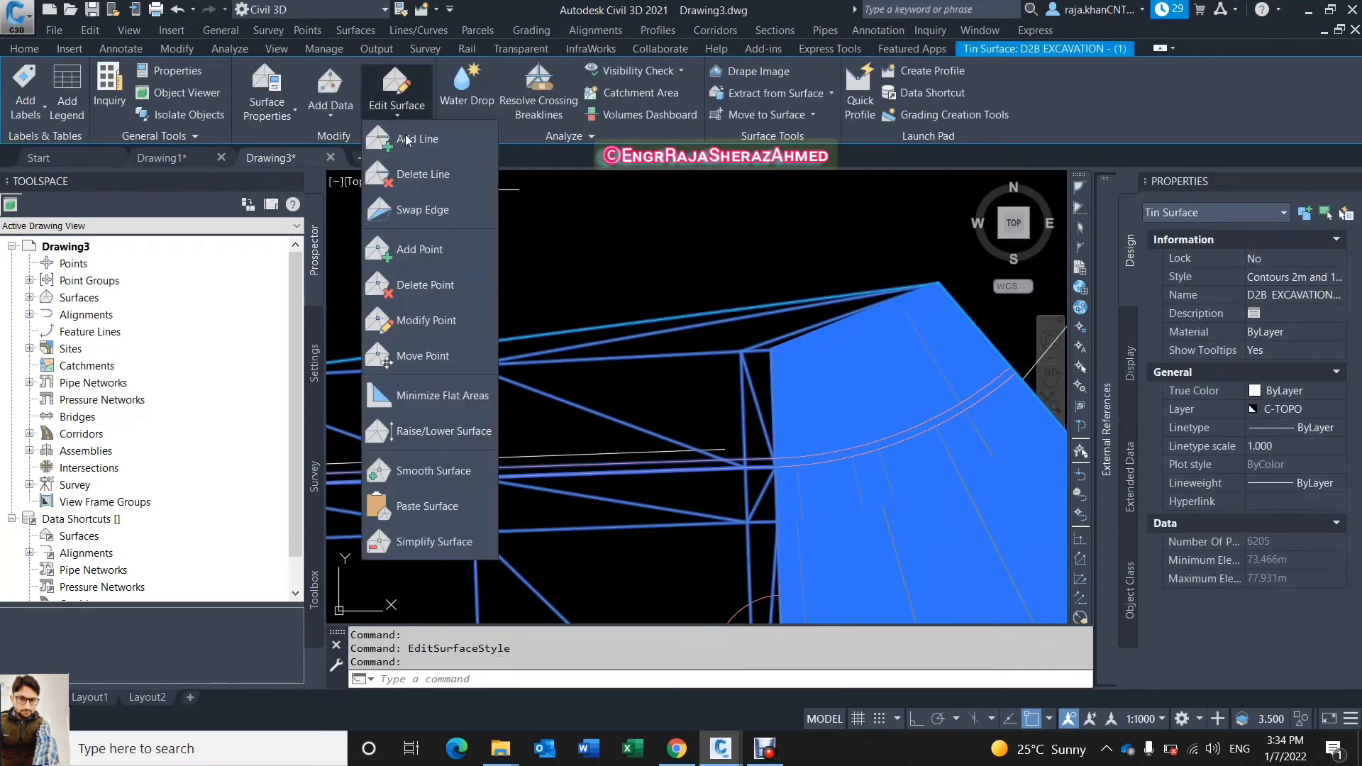
pyautogui.press('Escape')
pyautogui.press('Escape')
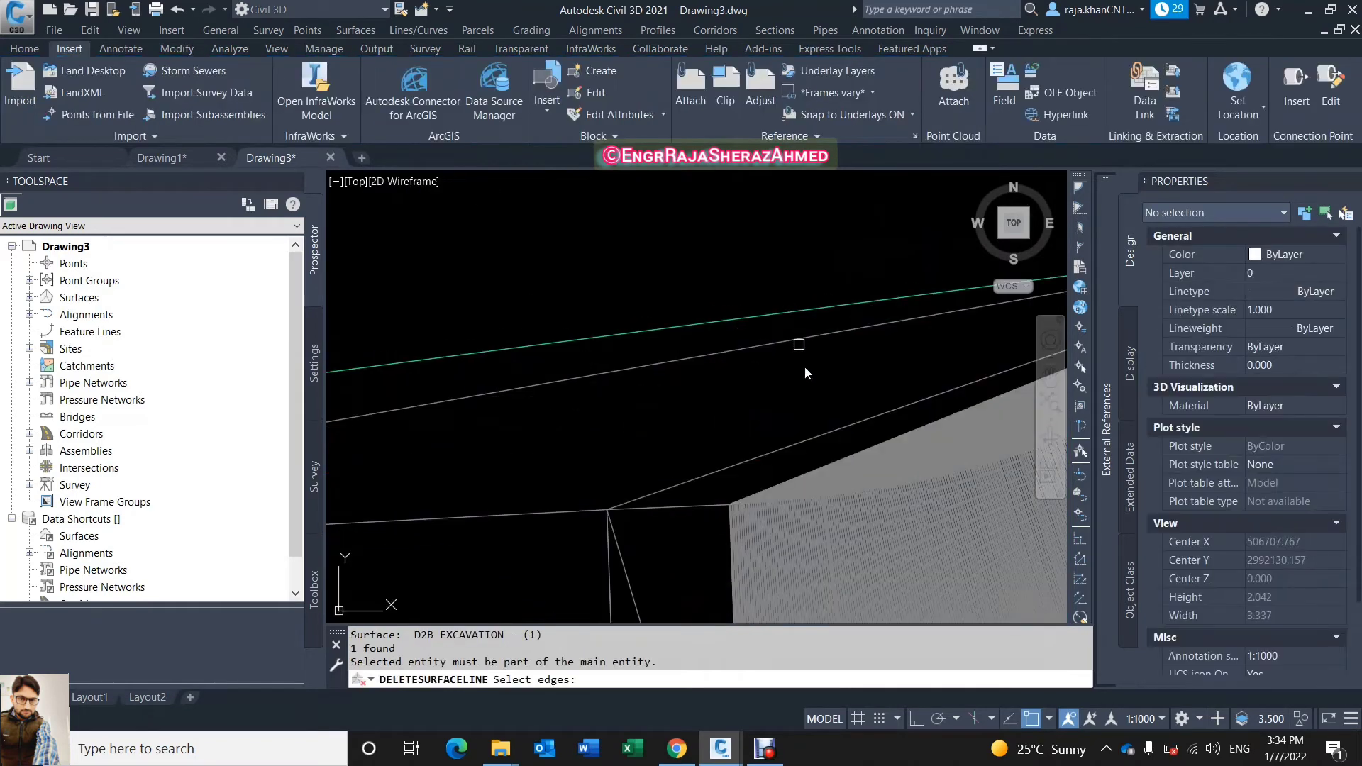
pyautogui.scroll(-4, 687, 356)
pyautogui.scroll(6, 920, 334)
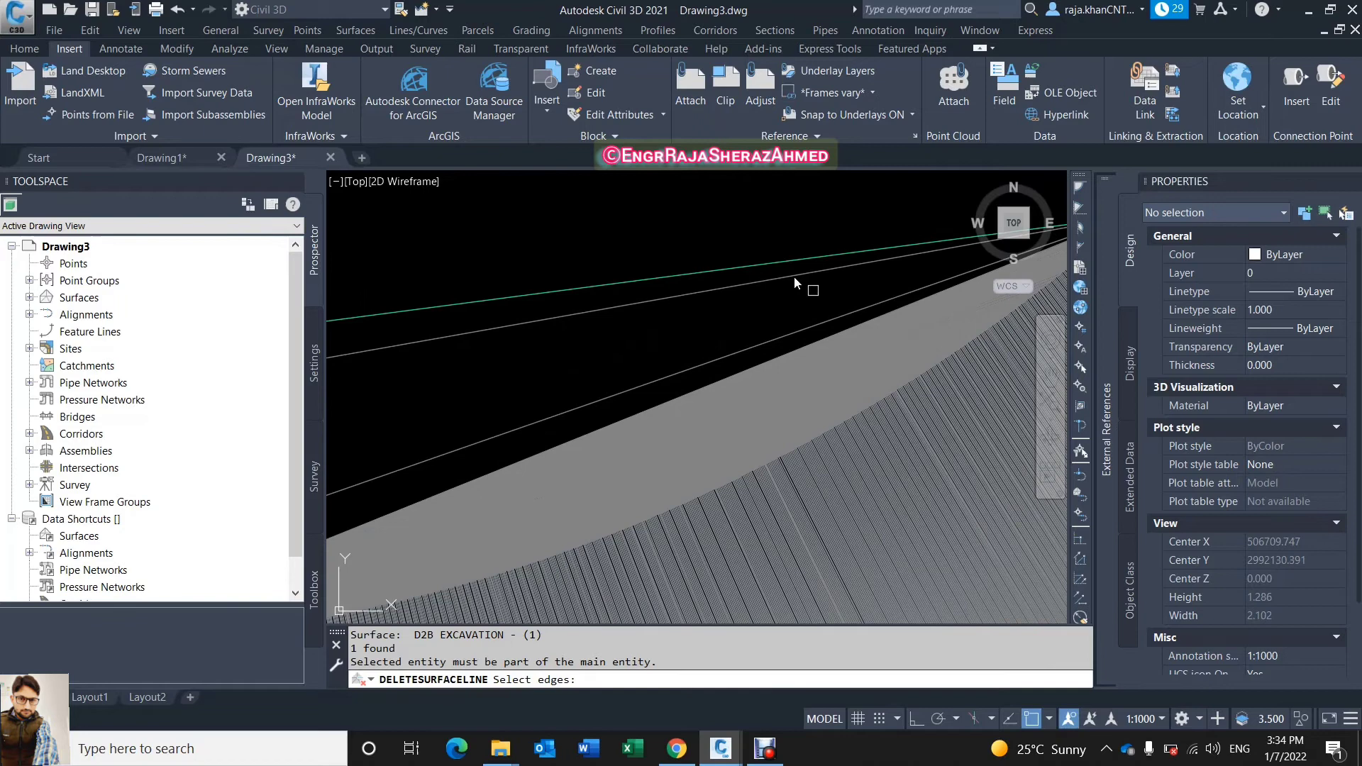
pyautogui.click(634, 246)
pyautogui.scroll(6, 555, 518)
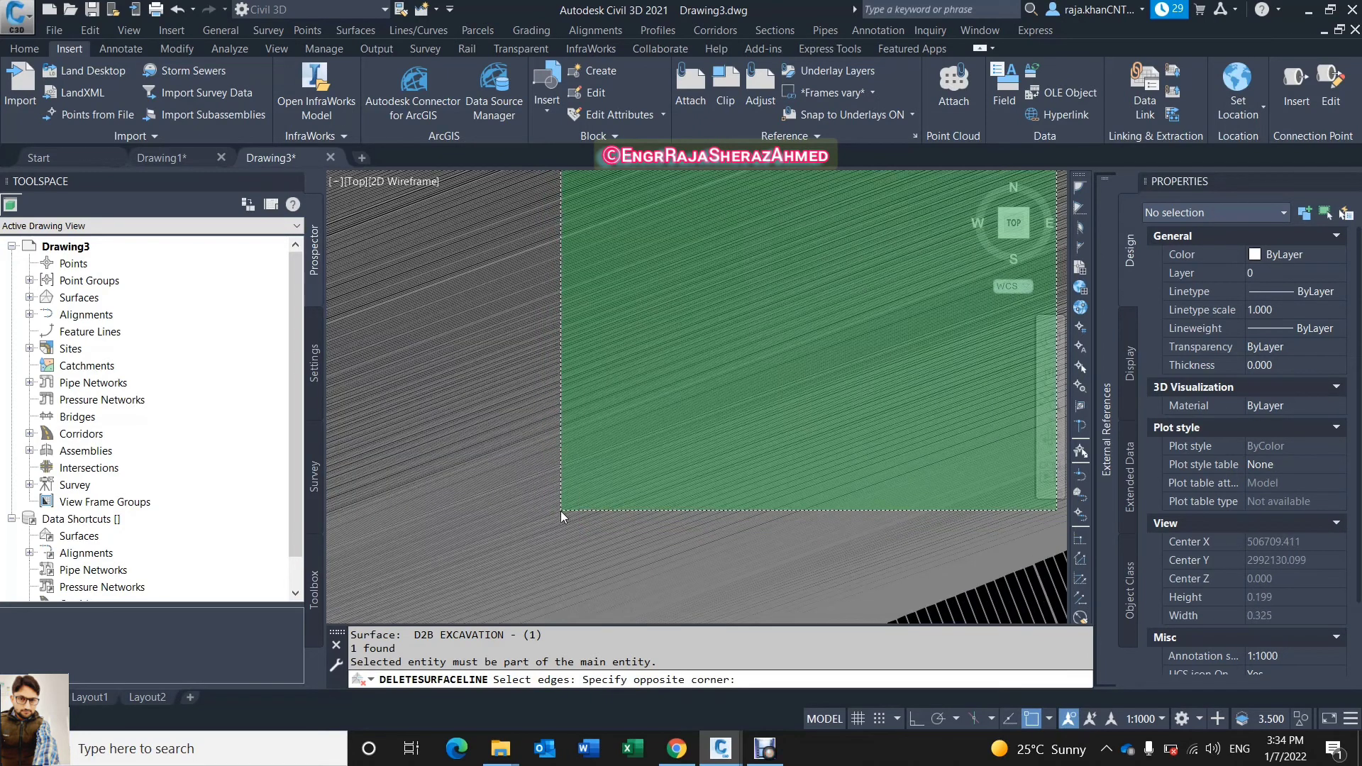
pyautogui.click(561, 511)
pyautogui.press('Return')
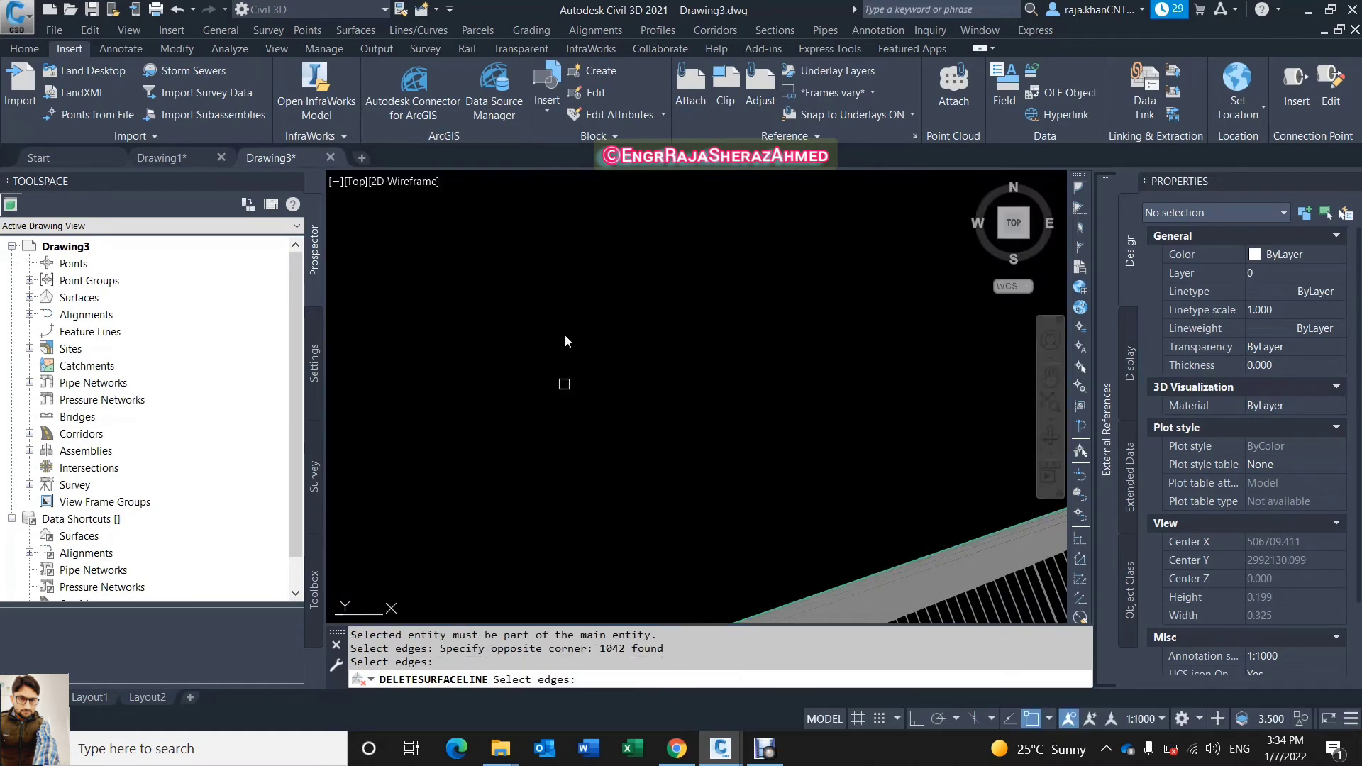
# Delete the dense band of stray triangle edges still lying outside the inner curve of the bend.
pyautogui.scroll(-3, 567, 321)
pyautogui.moveTo(546, 505); pyautogui.dragTo(693, 453, button='middle')
pyautogui.scroll(8, 687, 464)
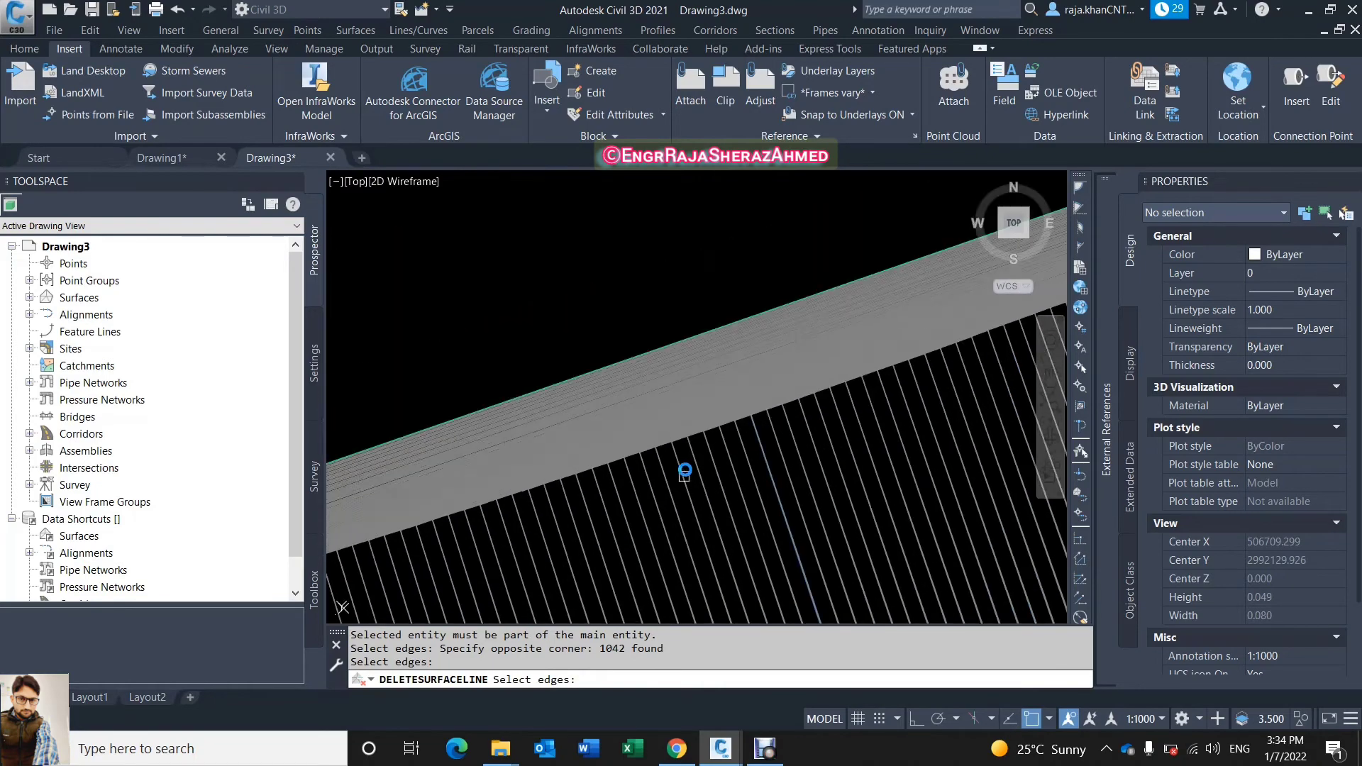
pyautogui.click(688, 298)
pyautogui.scroll(8, 667, 419)
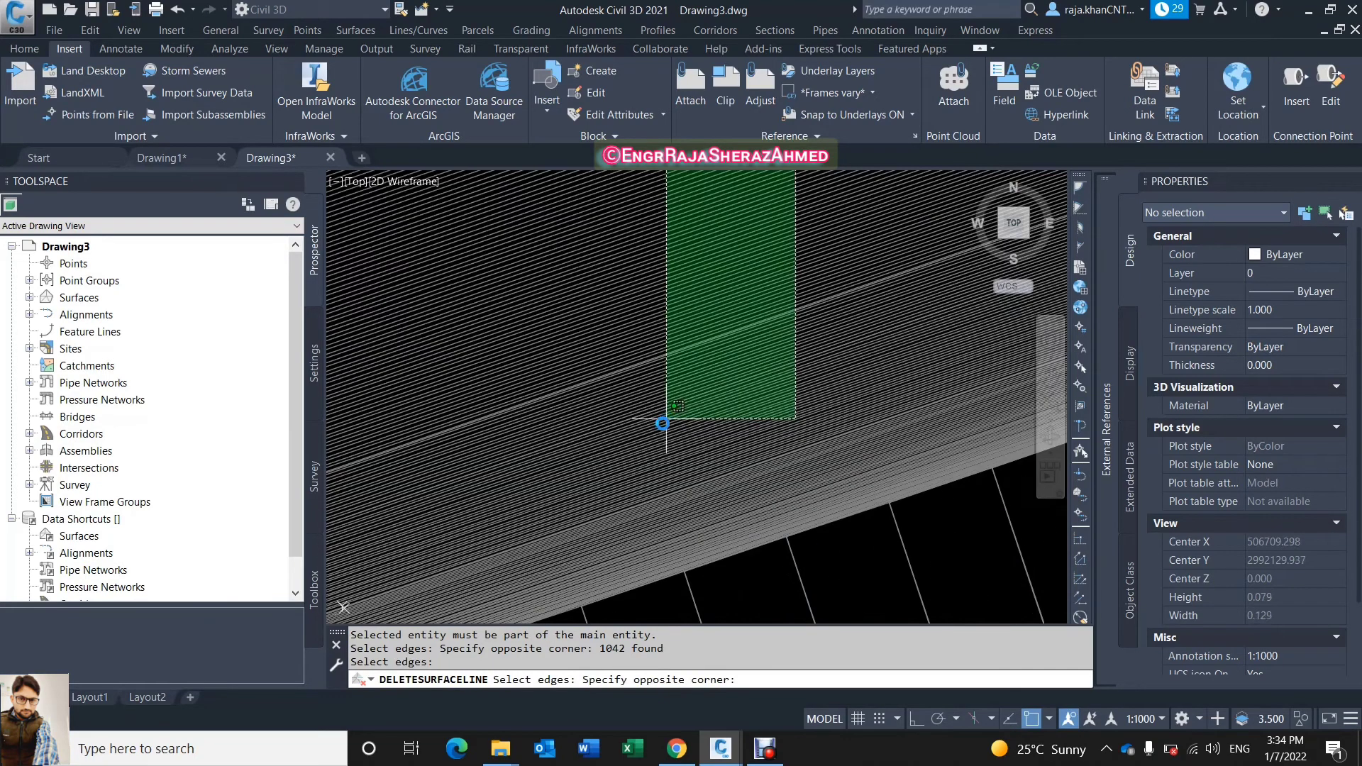
pyautogui.click(630, 531)
pyautogui.scroll(-4, 580, 462)
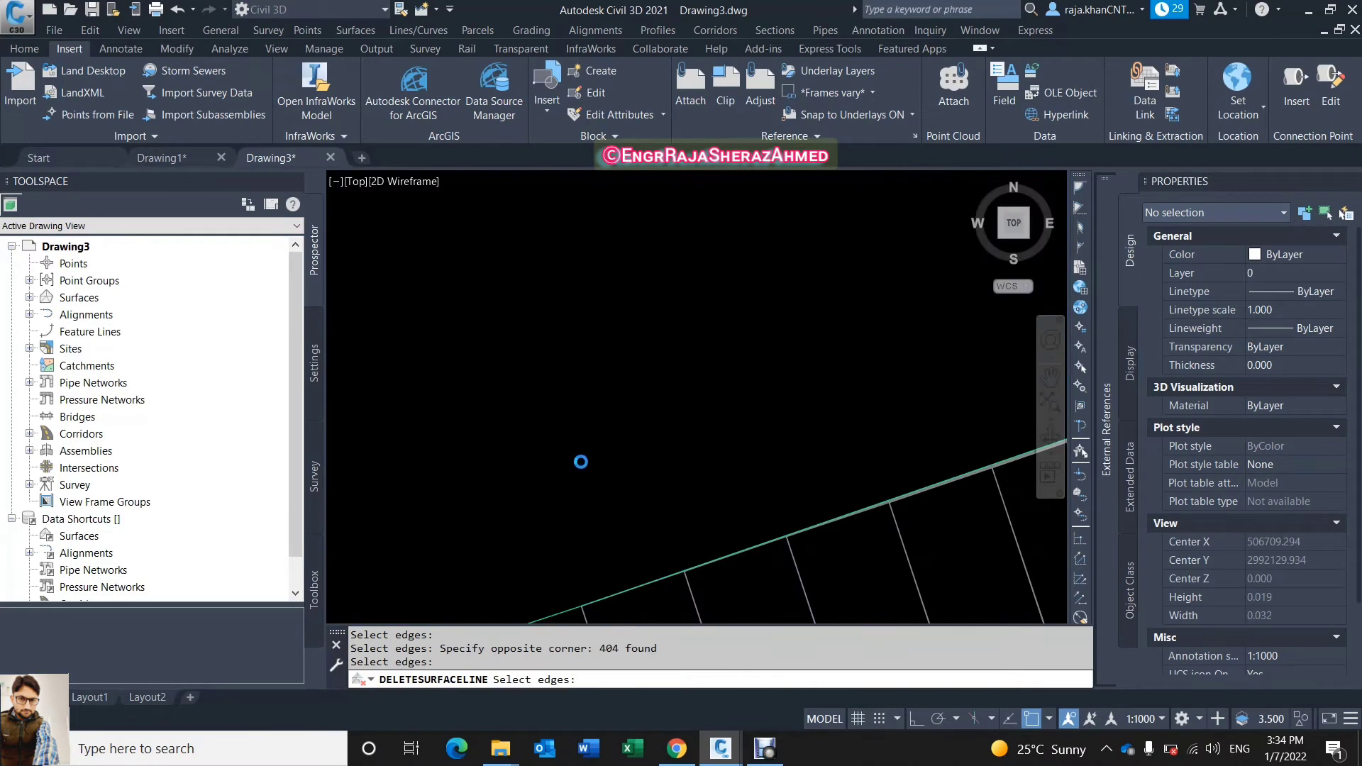
# Delete the last thin strip of surface edges along the bend's inner daylight line and end line deletion.
pyautogui.scroll(5, 579, 462)
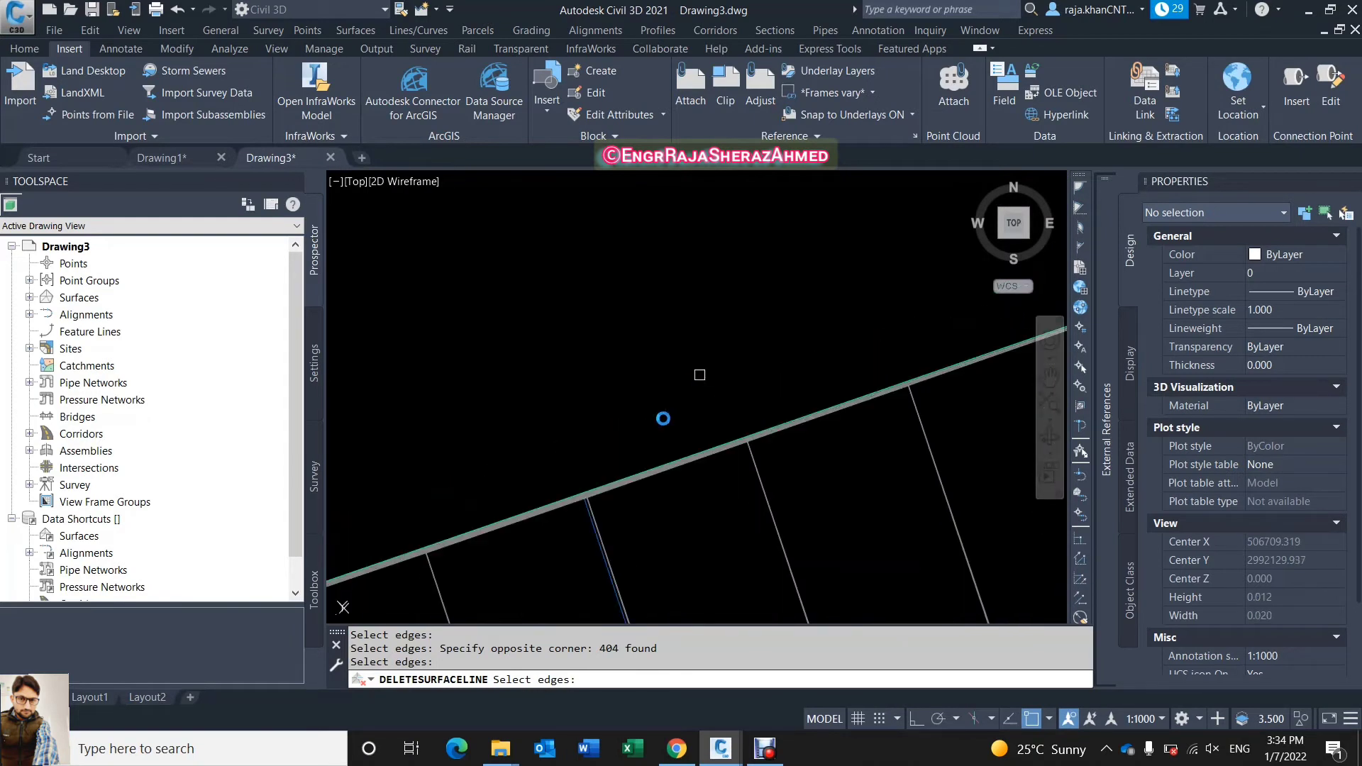
pyautogui.scroll(4, 599, 441)
pyautogui.click(602, 441)
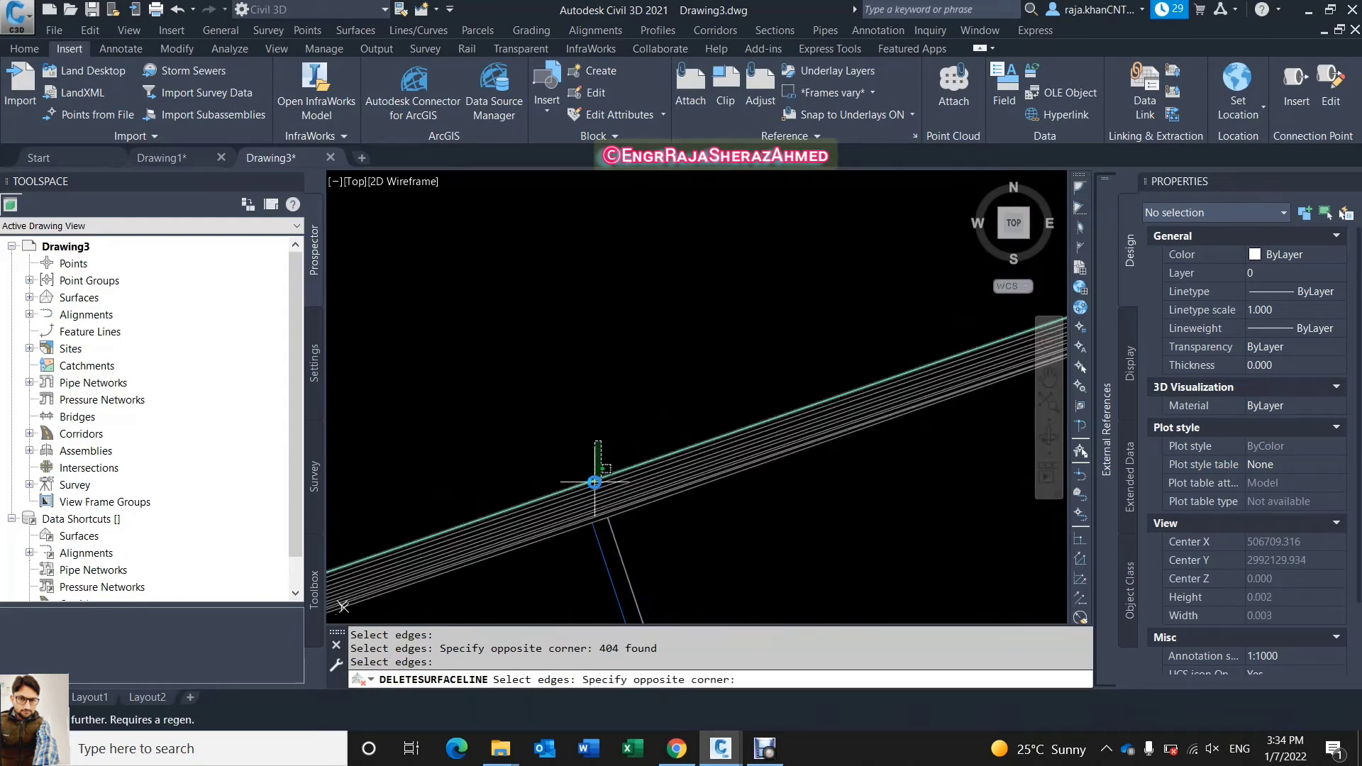
pyautogui.click(556, 519)
pyautogui.scroll(-3, 675, 429)
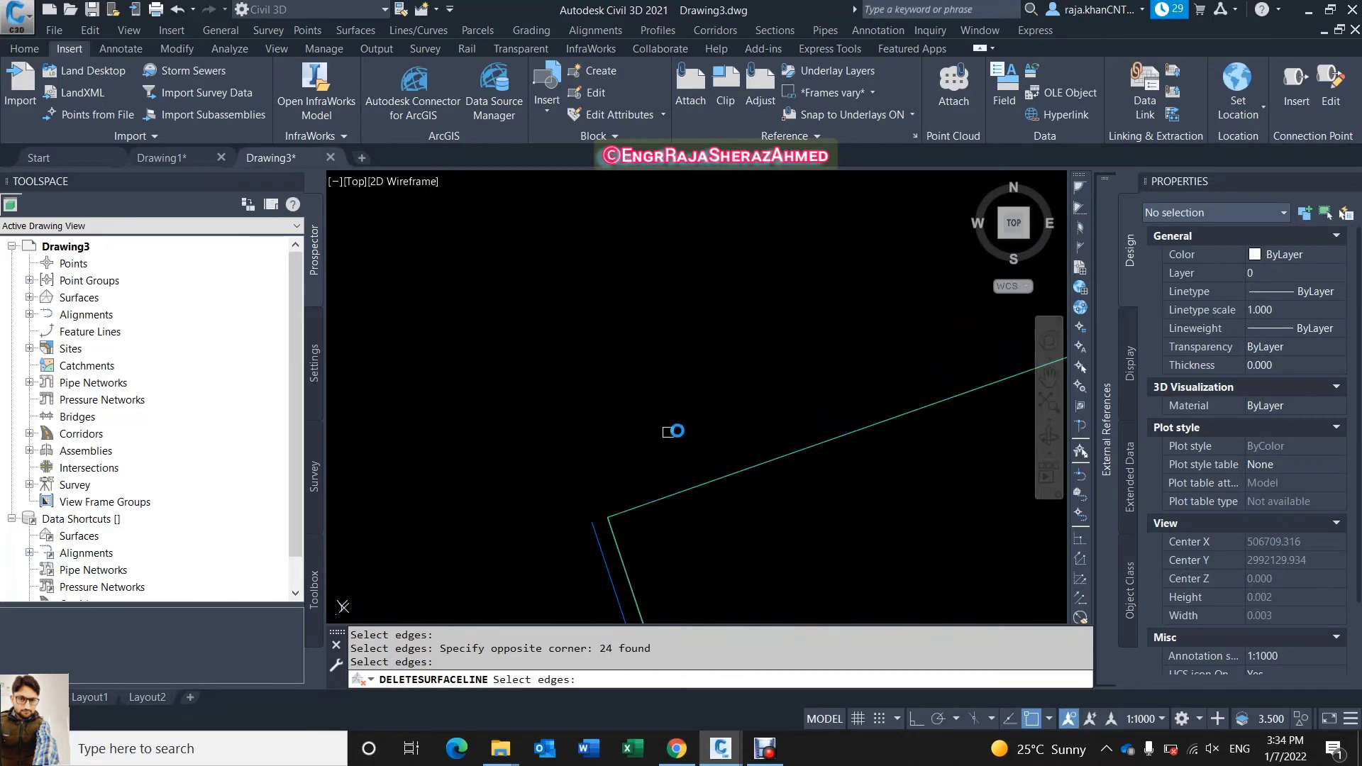
pyautogui.scroll(-10, 653, 381)
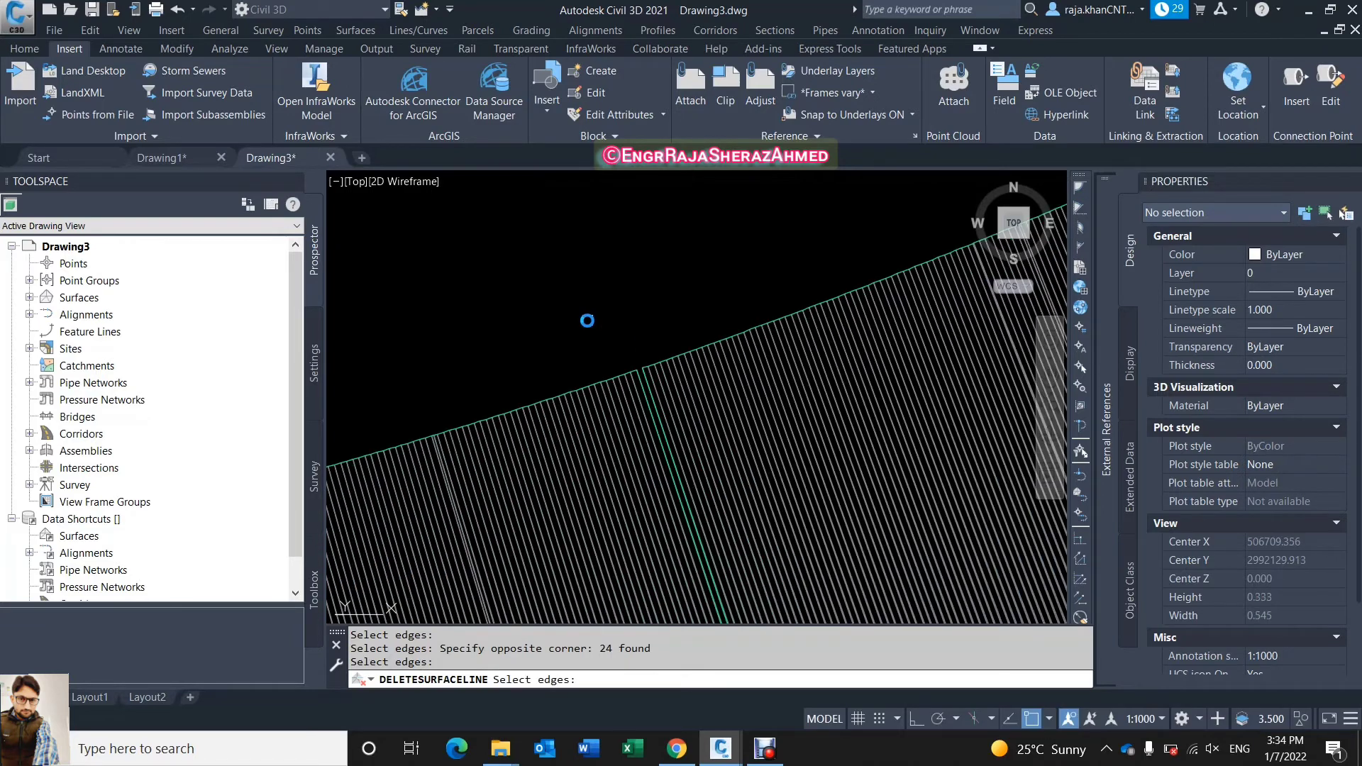
pyautogui.press('Escape')
# Examine the trimmed D2B EXCAVATION surface's border and triangles at the bend and along the straight culvert run.
pyautogui.click(630, 351)
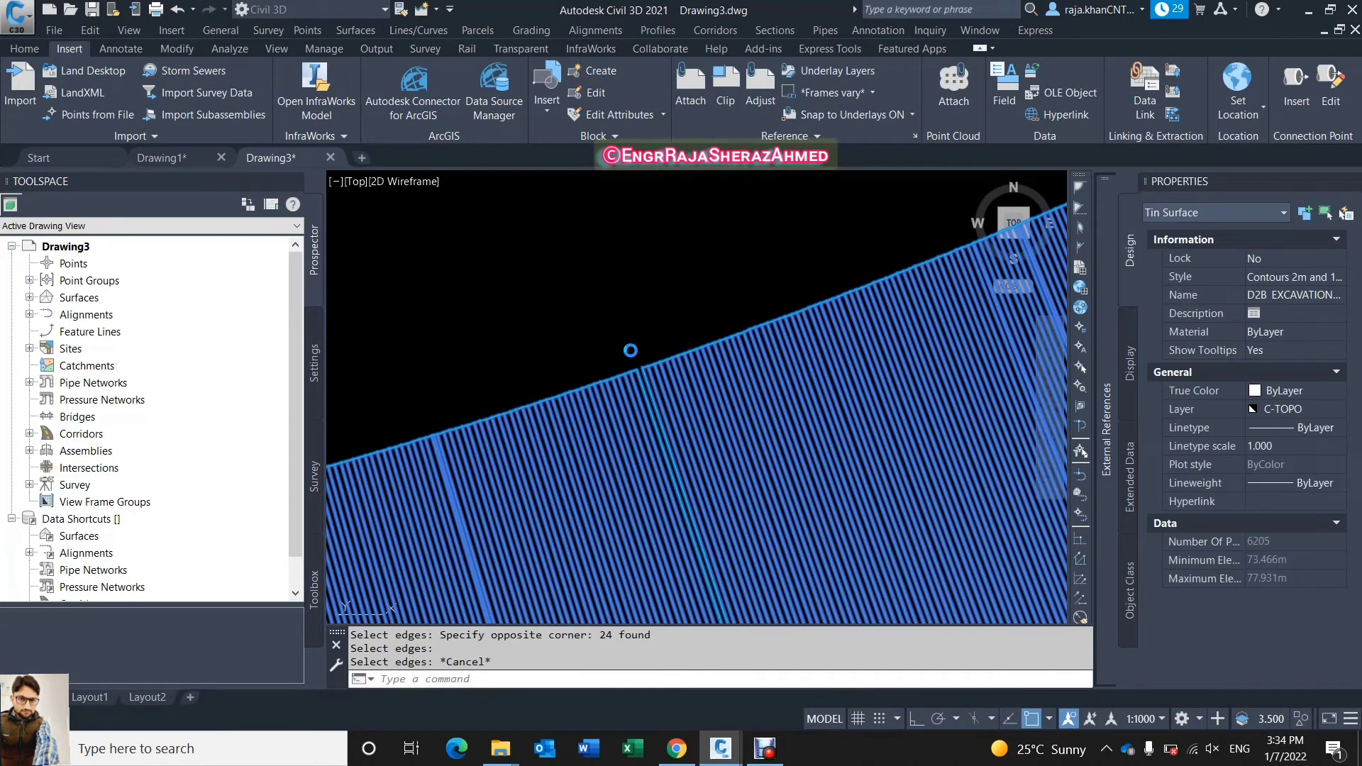
pyautogui.scroll(-2, 614, 343)
pyautogui.scroll(5, 624, 355)
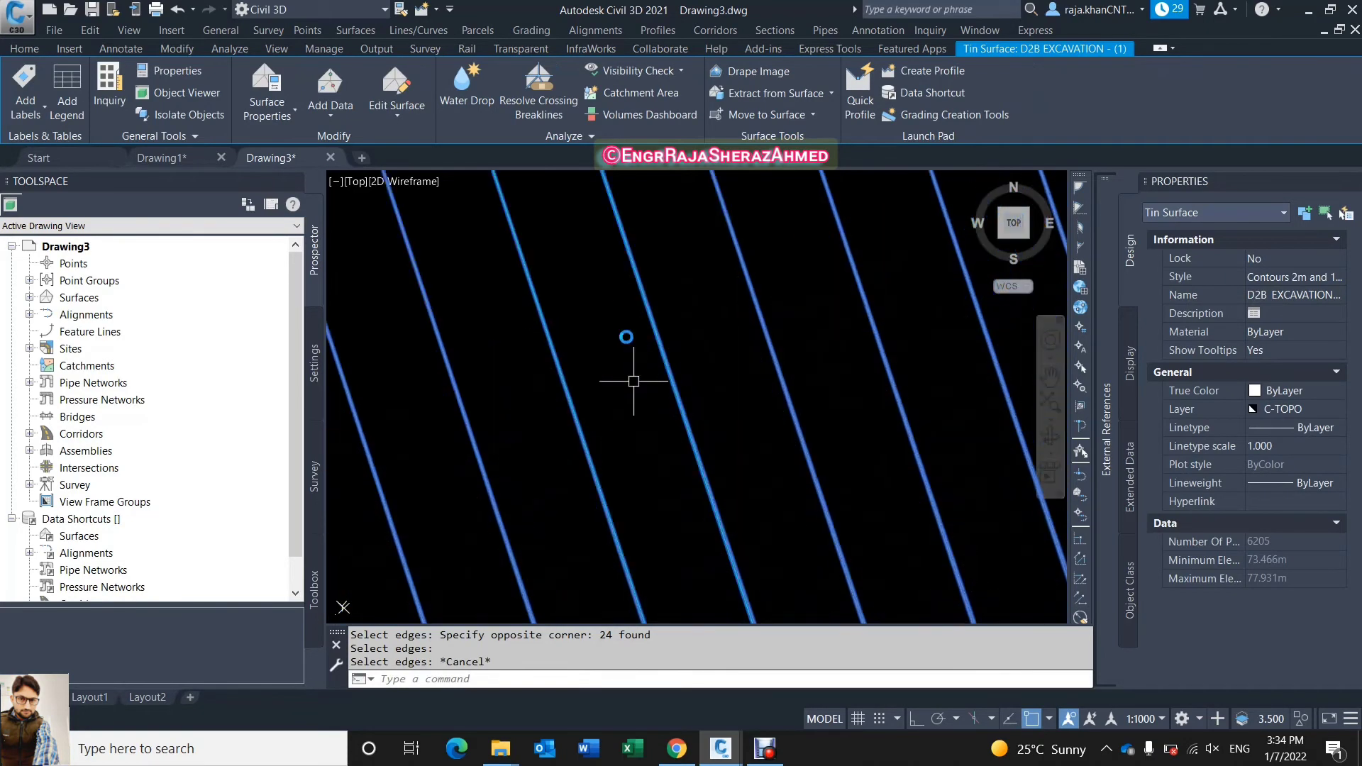
pyautogui.scroll(-6, 623, 376)
pyautogui.click(575, 305)
pyautogui.click(614, 339)
pyautogui.scroll(-3, 605, 313)
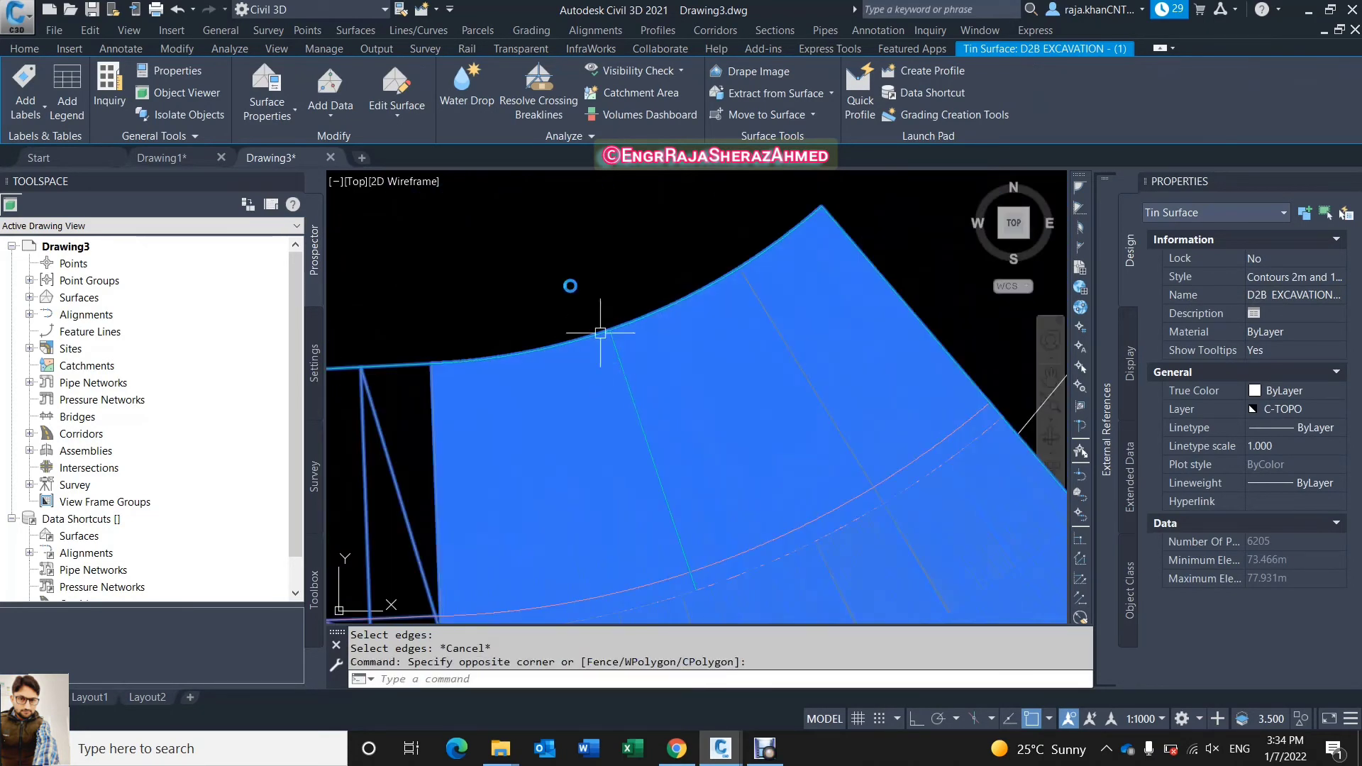
pyautogui.scroll(4, 642, 423)
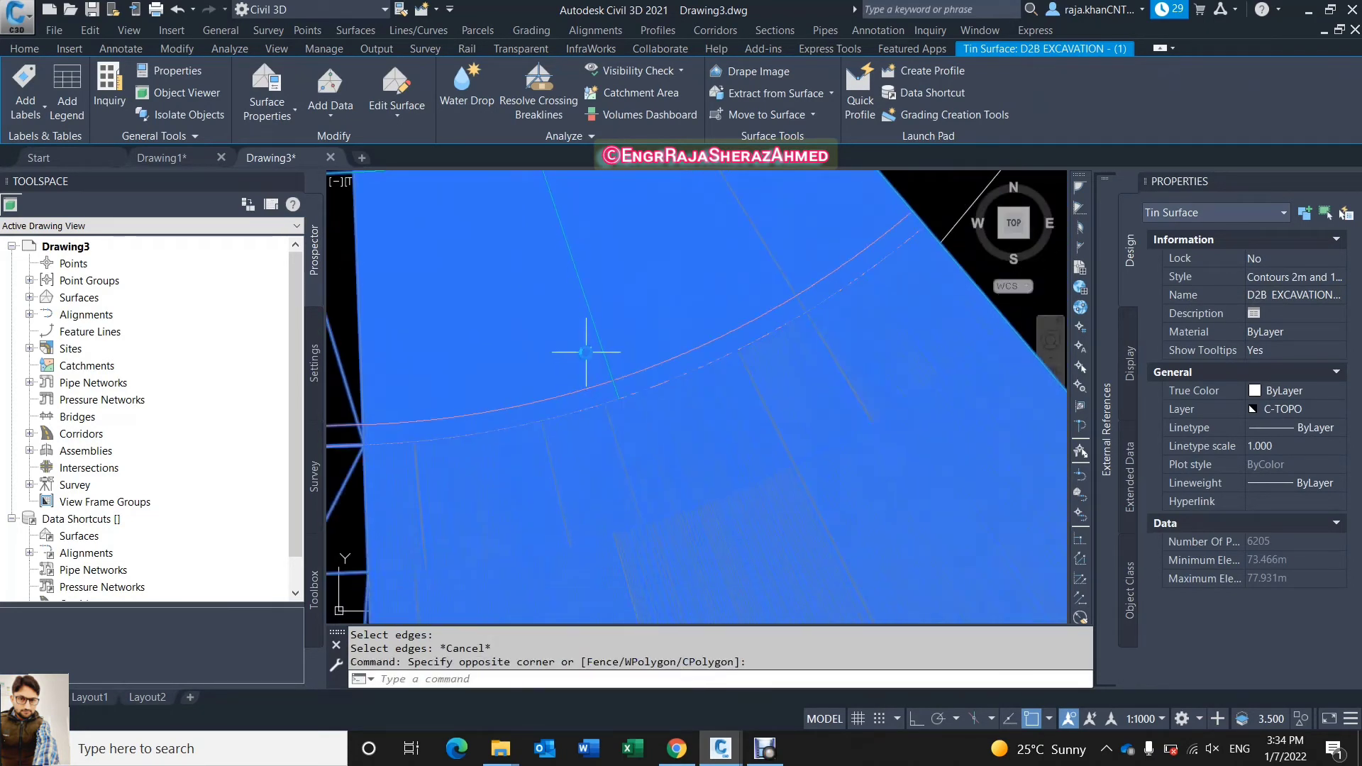
pyautogui.press('Escape')
pyautogui.press('Escape')
pyautogui.scroll(-4, 579, 340)
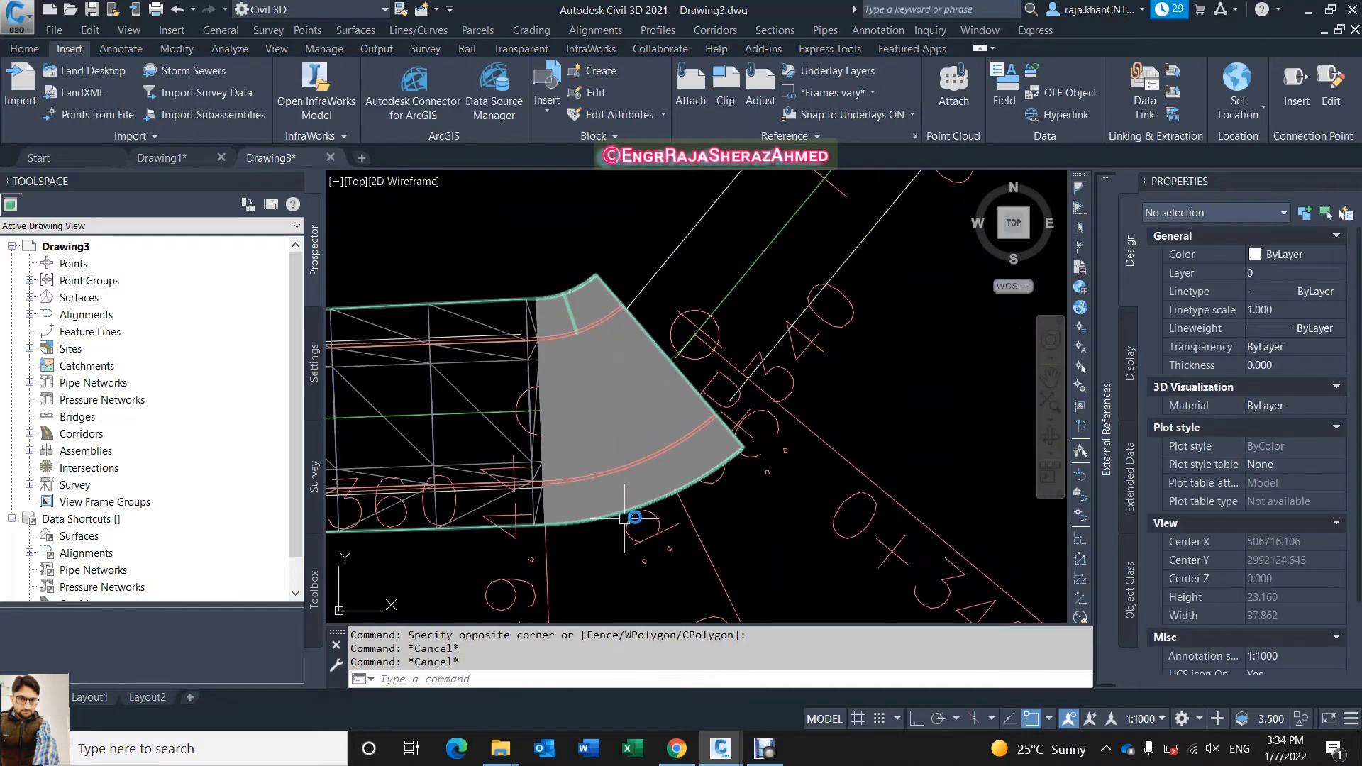
pyautogui.scroll(6, 599, 326)
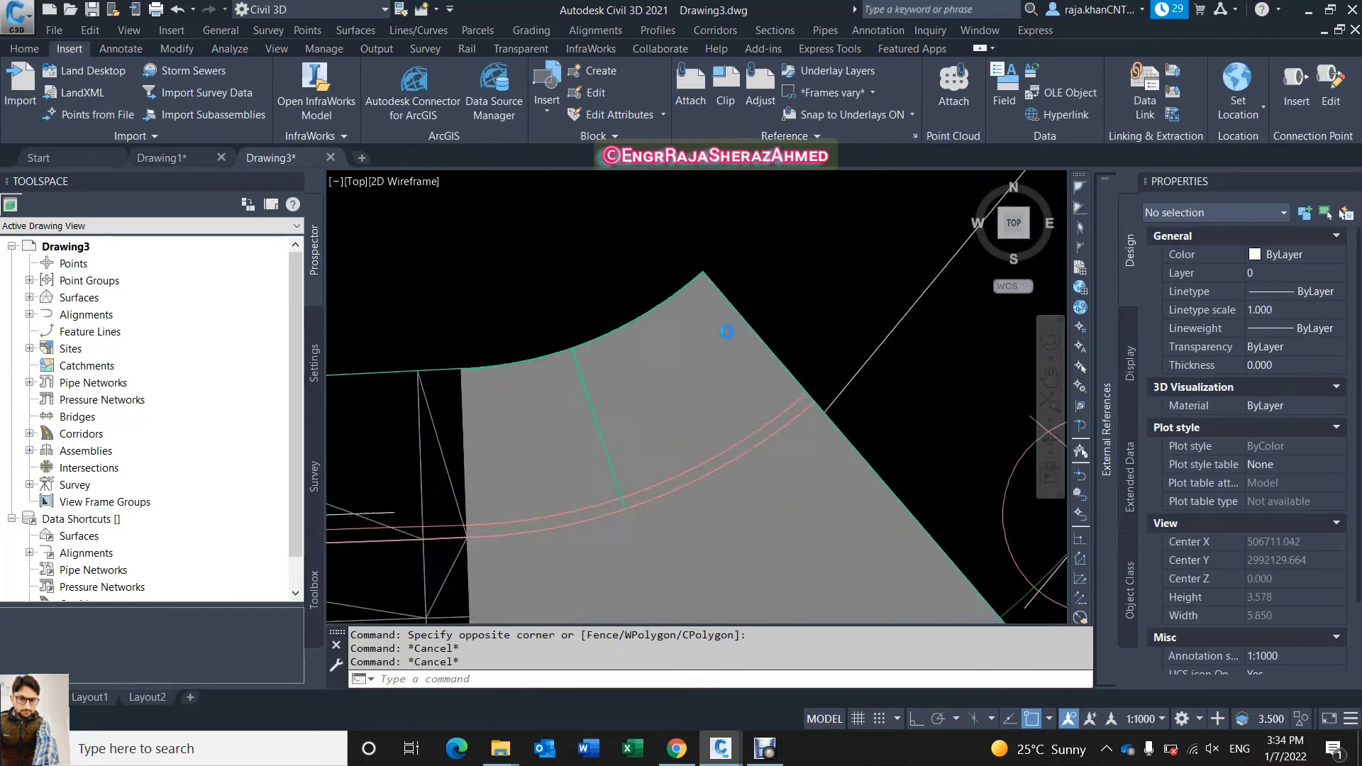
pyautogui.scroll(-10, 727, 332)
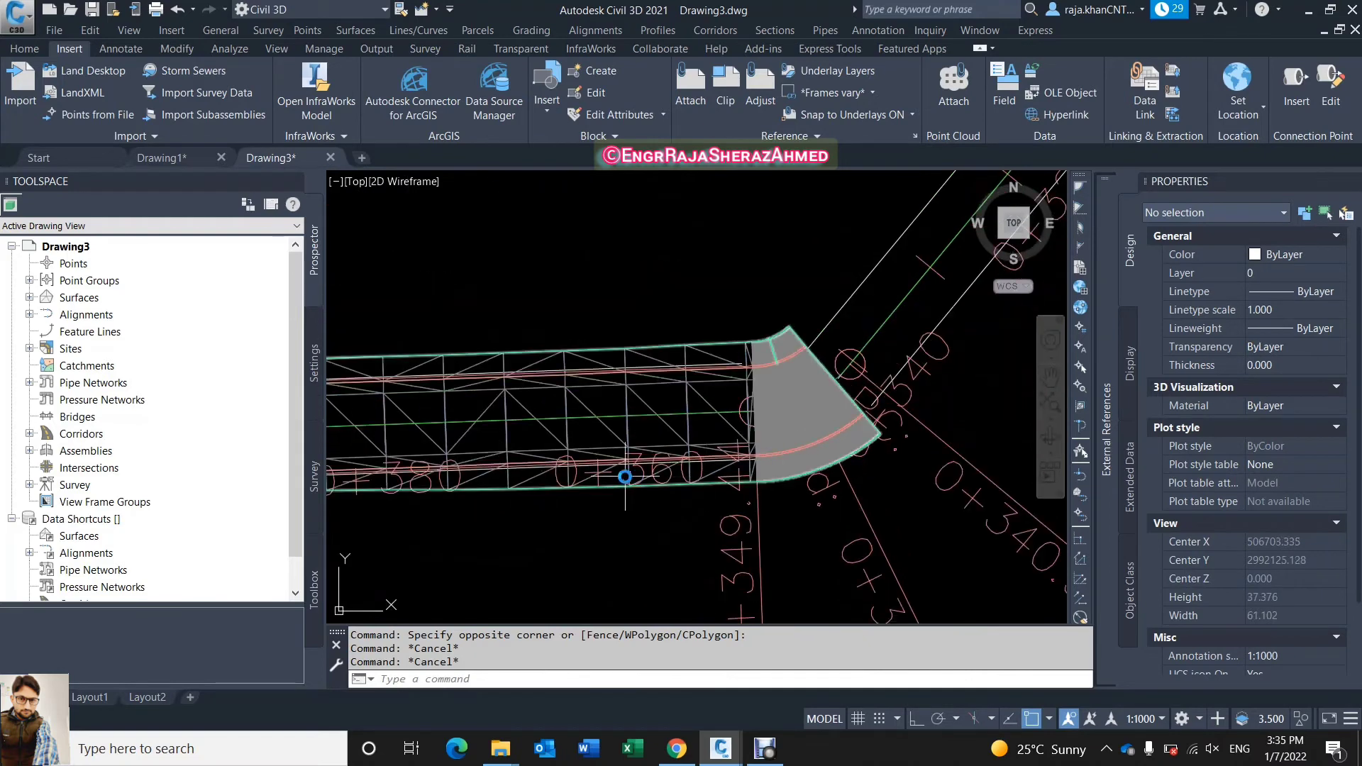
pyautogui.moveTo(551, 429); pyautogui.dragTo(769, 431, button='middle')
pyautogui.scroll(-4, 809, 383)
pyautogui.moveTo(450, 403); pyautogui.dragTo(693, 411, button='middle')
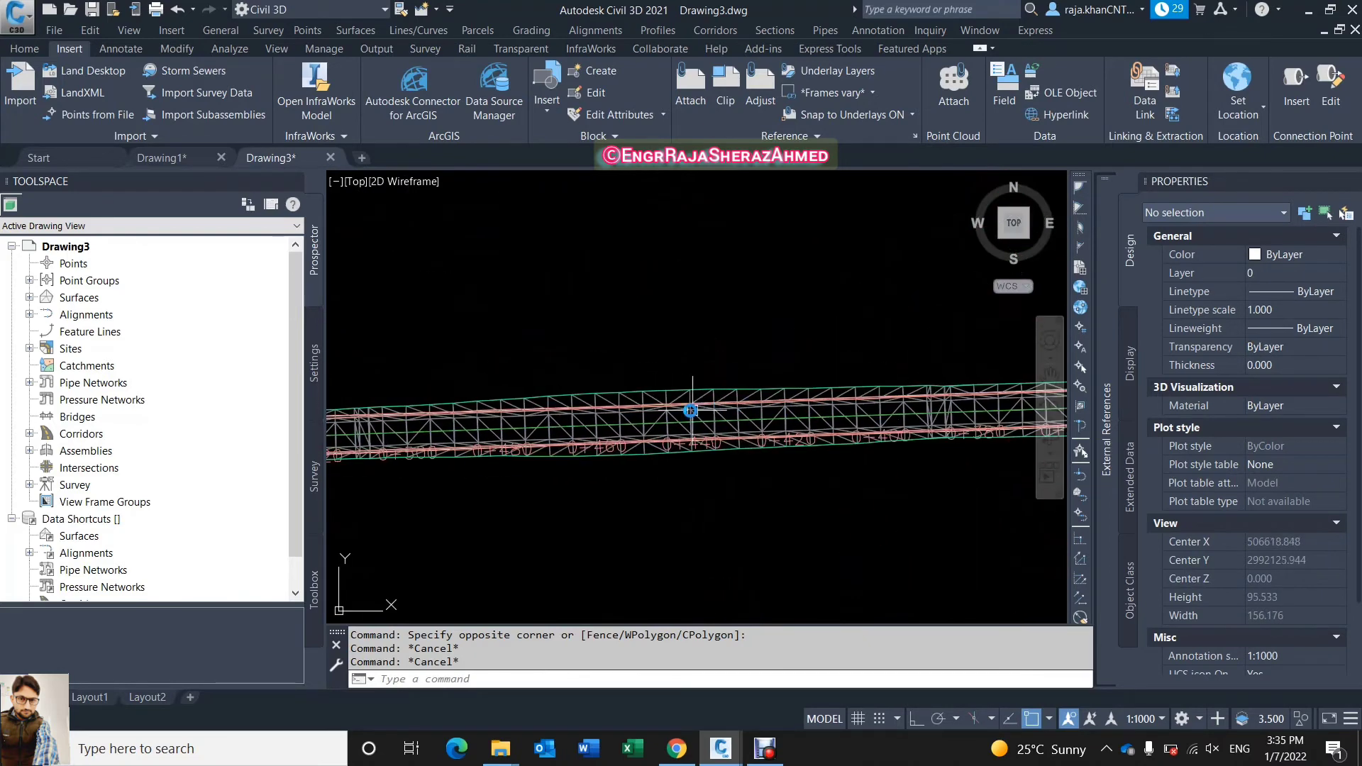
# Open the D2B EXCAVATION surface in the Object Viewer and orbit it to inspect the excavation in 3D.
pyautogui.scroll(7, 692, 410)
pyautogui.click(654, 243)
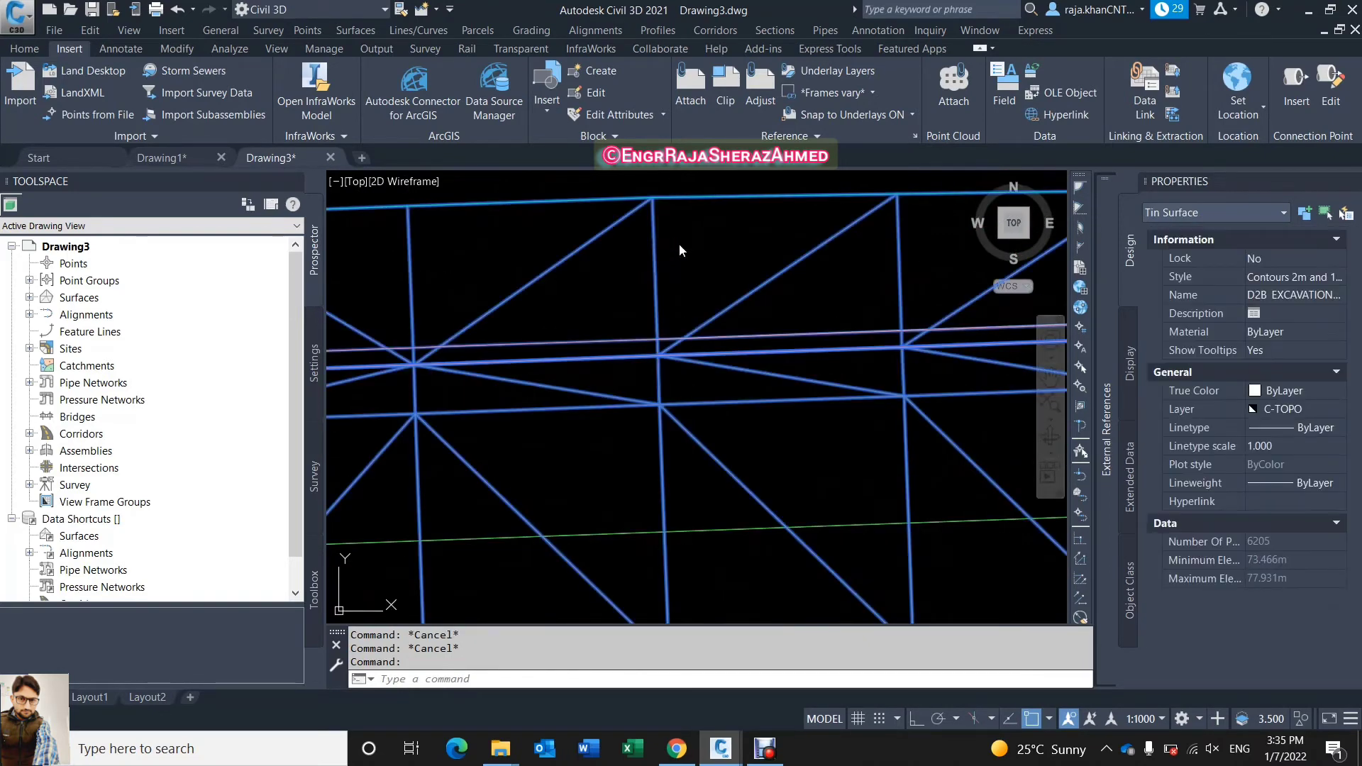
pyautogui.rightClick(680, 244)
pyautogui.click(727, 490)
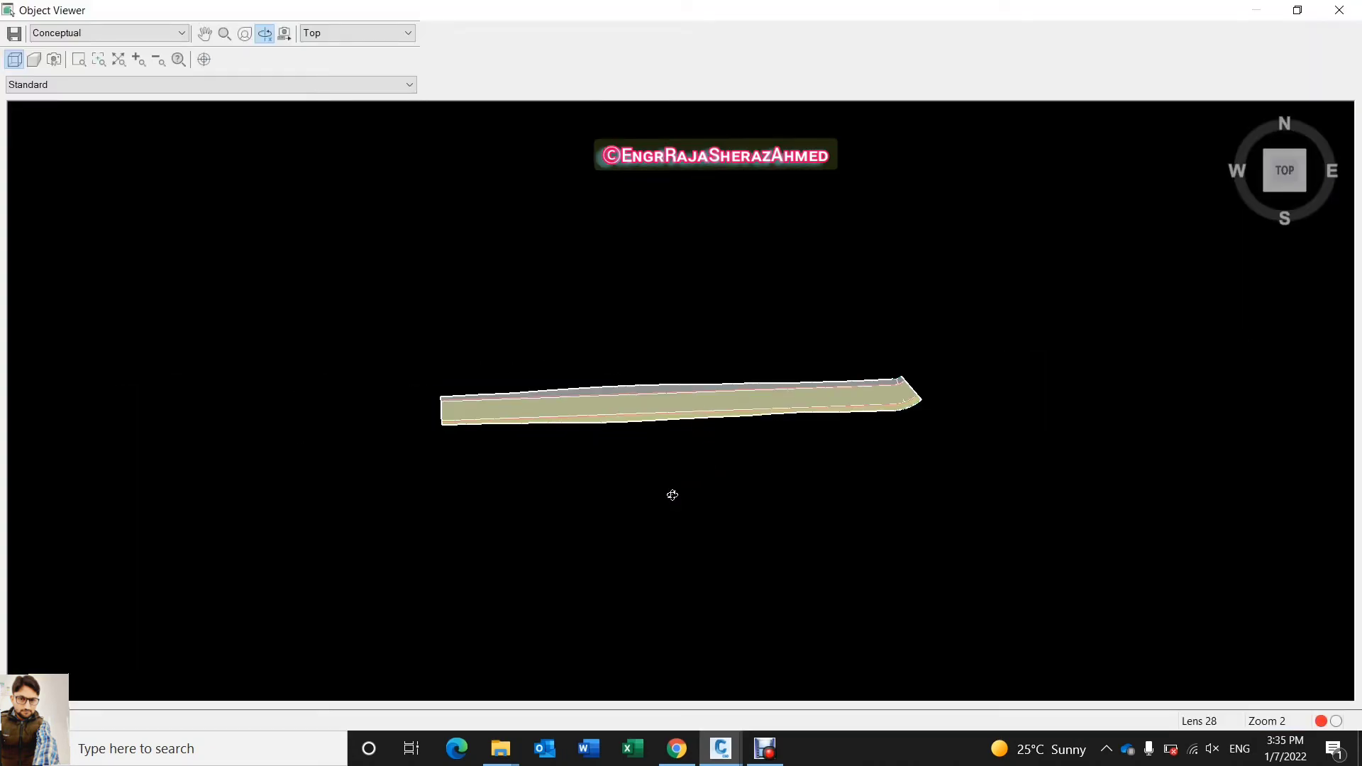
pyautogui.moveTo(673, 495); pyautogui.dragTo(647, 423)
pyautogui.scroll(4, 648, 423)
pyautogui.scroll(-1, 486, 306)
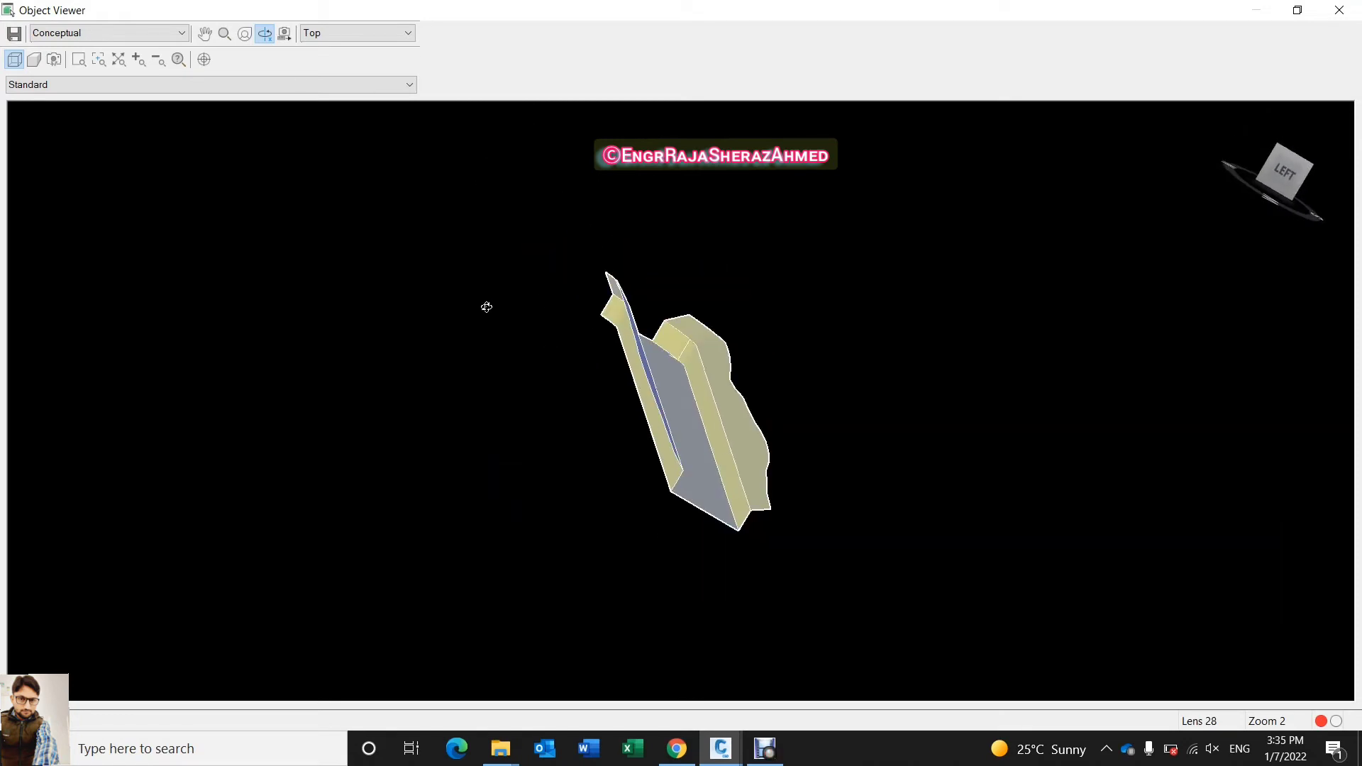
# Inspect the excavation's floor and side slopes from further angles in the Object Viewer, then return to the drawing.
pyautogui.moveTo(487, 306); pyautogui.dragTo(457, 314)
pyautogui.moveTo(982, 486); pyautogui.dragTo(896, 406)
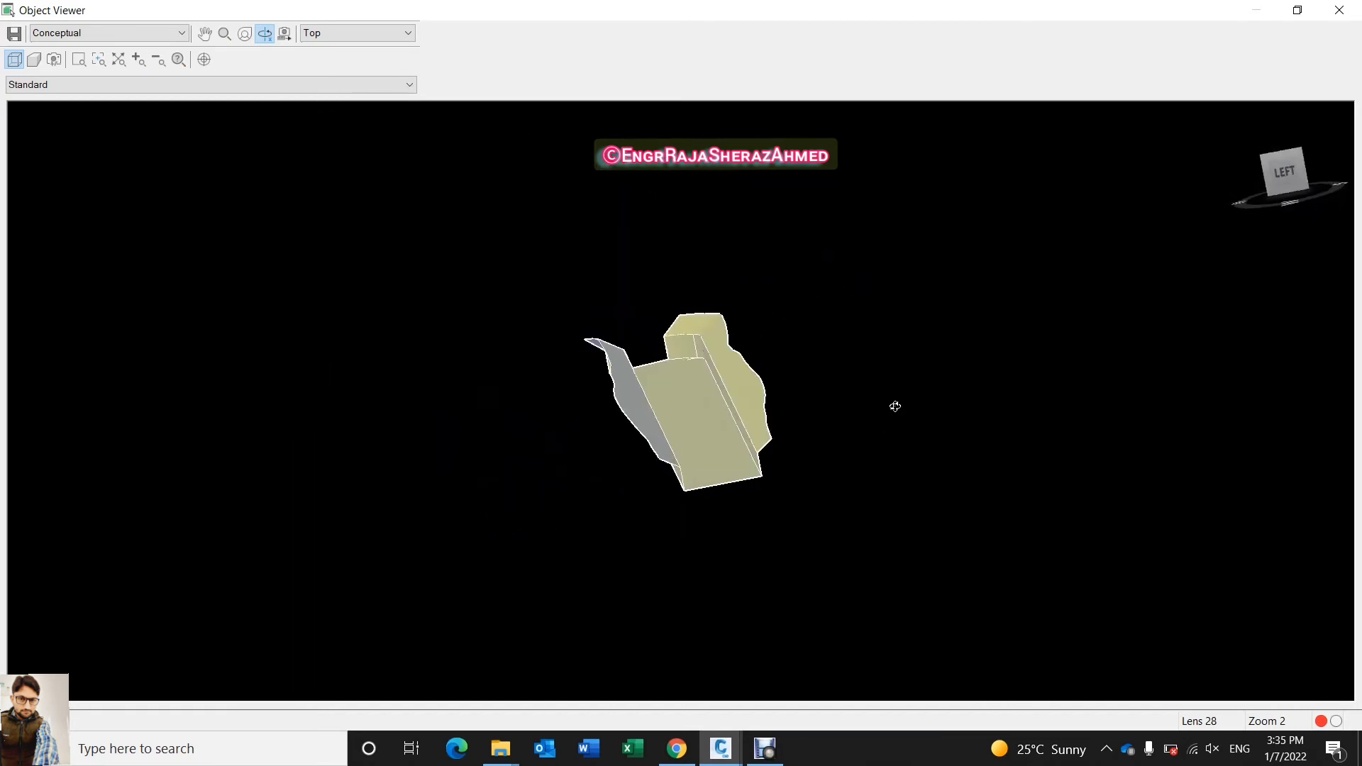
pyautogui.moveTo(750, 460)
pyautogui.mouseDown()
pyautogui.moveTo(745, 444)
pyautogui.moveTo(735, 456)
pyautogui.mouseUp()
pyautogui.scroll(3, 736, 456)
pyautogui.scroll(-1, 666, 432)
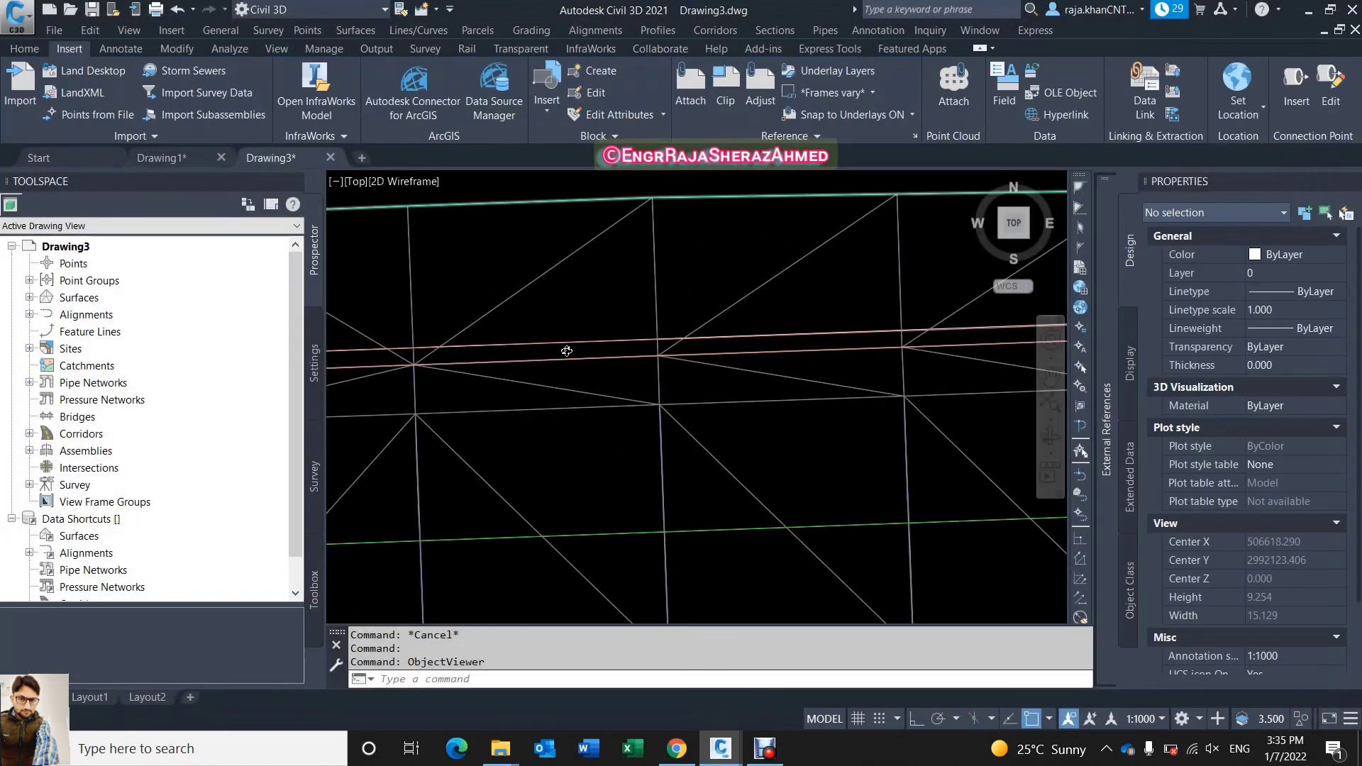
# Examine the excavation surface in plan along the straight culvert run, at the bend and along the unexcavated leg of the alignment.
pyautogui.scroll(-4, 477, 374)
pyautogui.moveTo(599, 402); pyautogui.dragTo(520, 417, button='middle')
pyautogui.scroll(-2, 532, 411)
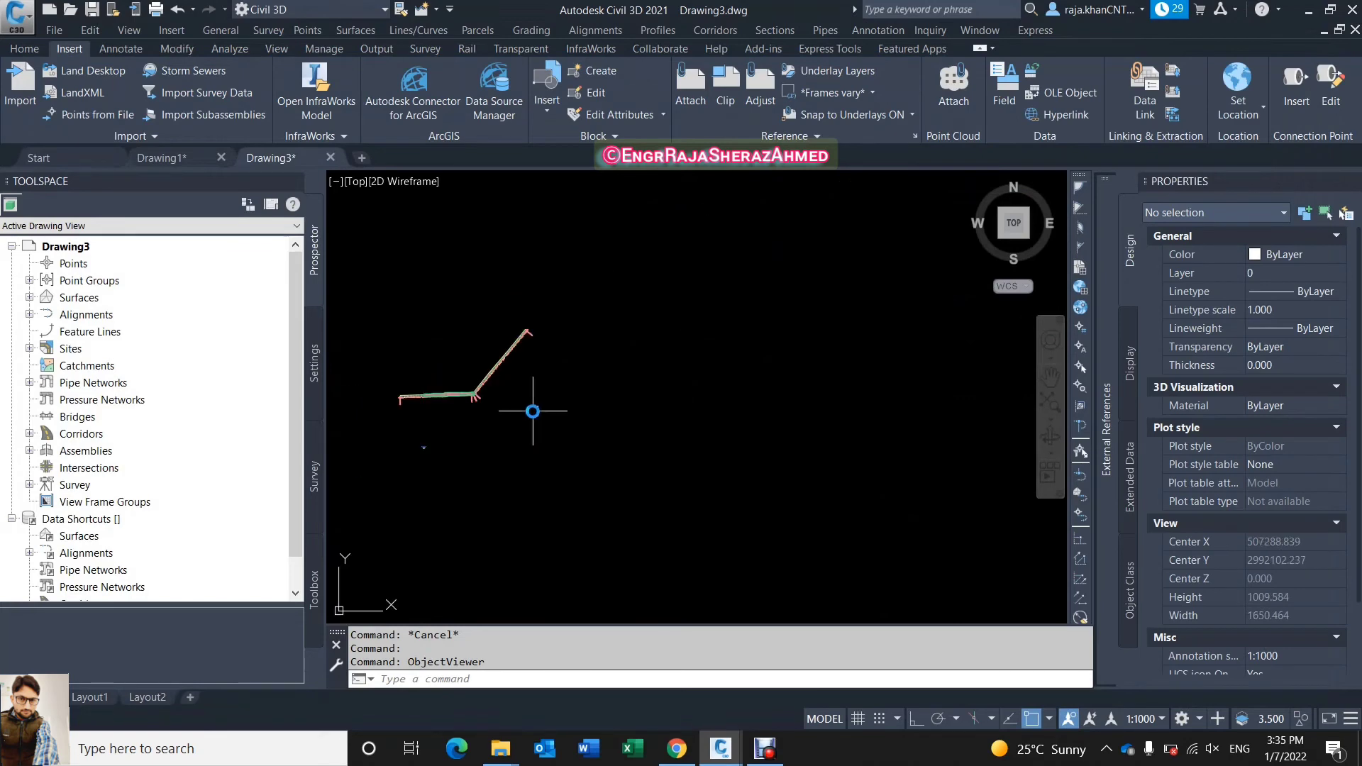
pyautogui.scroll(8, 446, 400)
pyautogui.scroll(10, 445, 401)
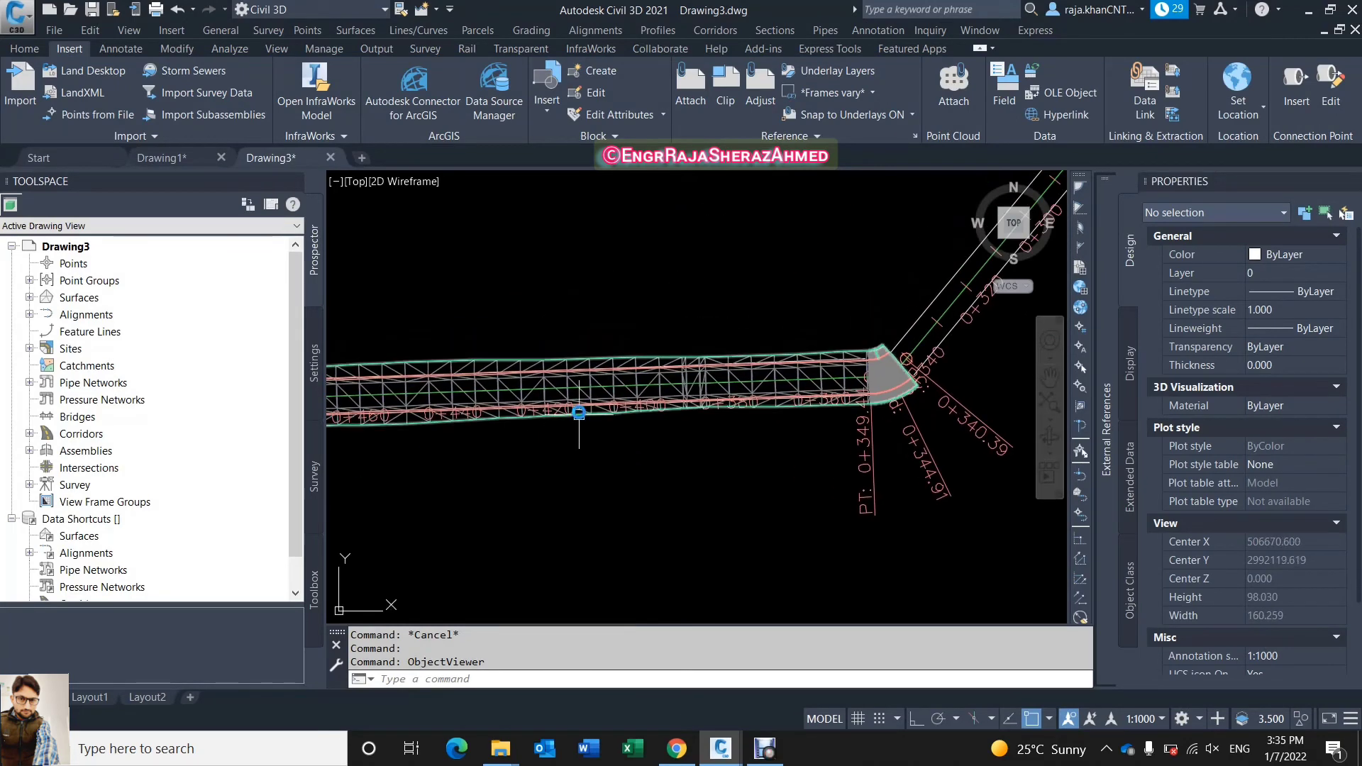
pyautogui.moveTo(831, 462); pyautogui.dragTo(678, 516, button='middle')
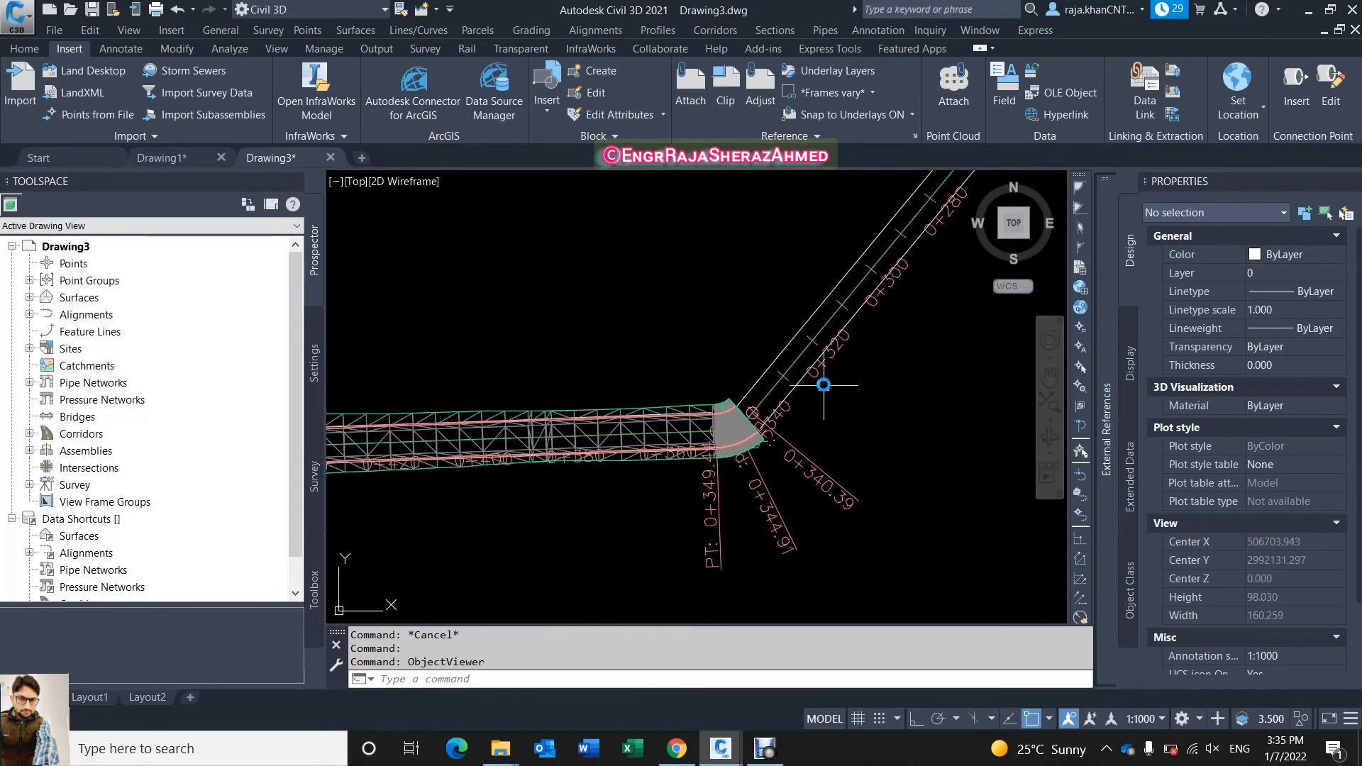
pyautogui.scroll(-10, 739, 280)
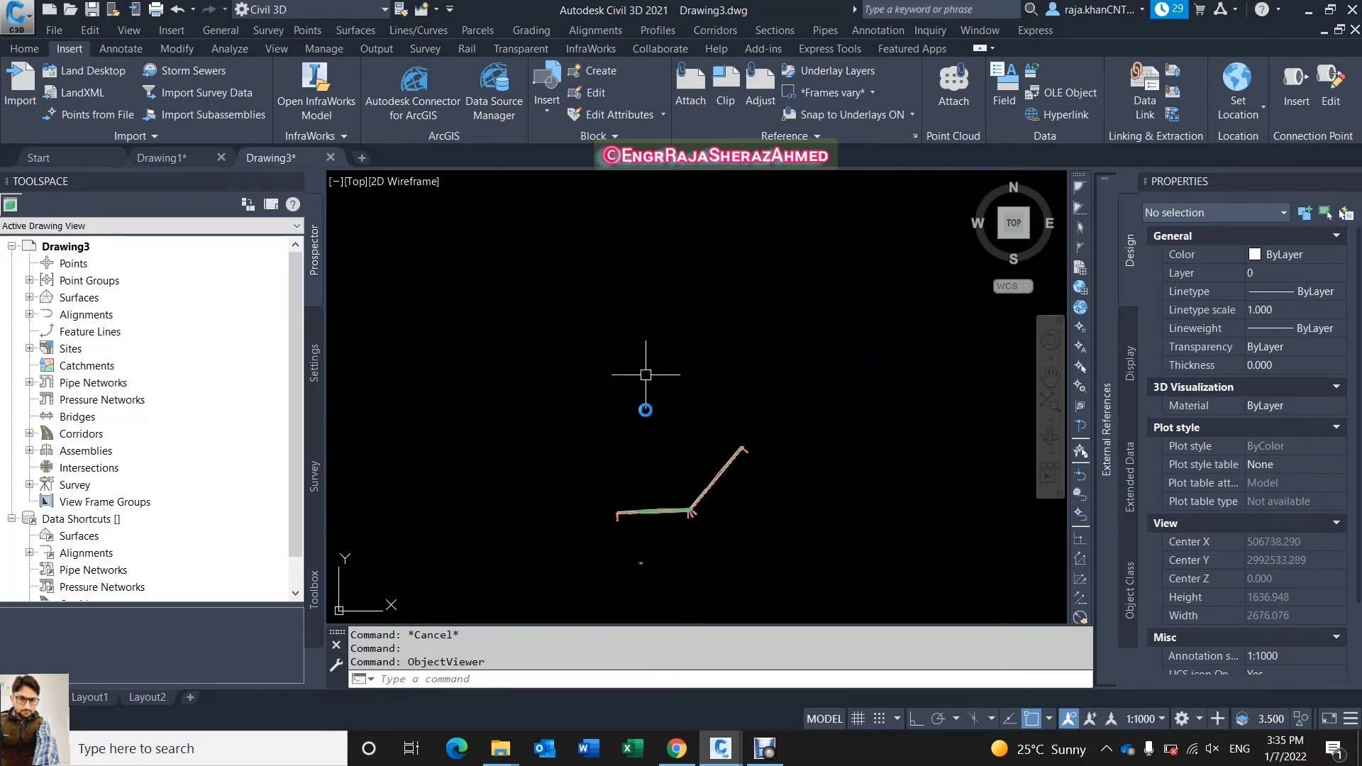
pyautogui.scroll(10, 724, 517)
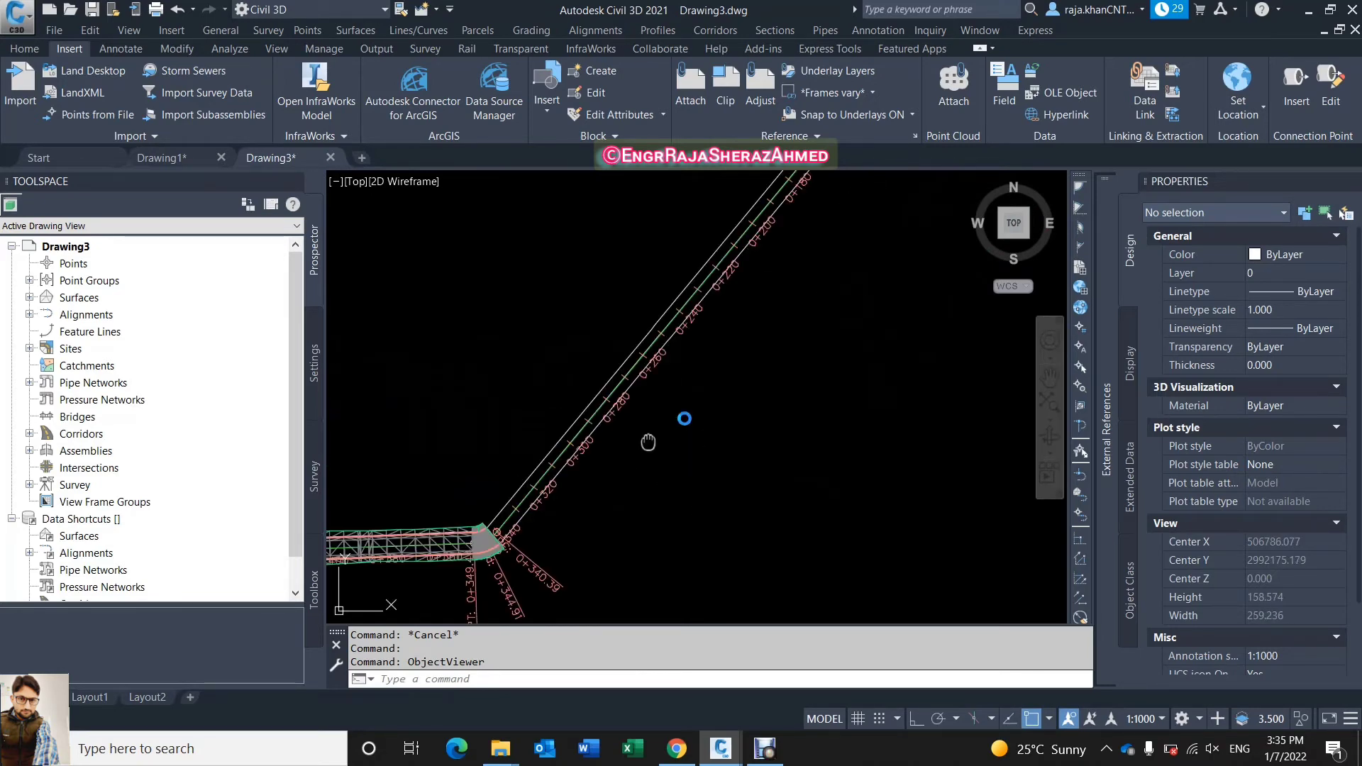
pyautogui.scroll(7, 669, 381)
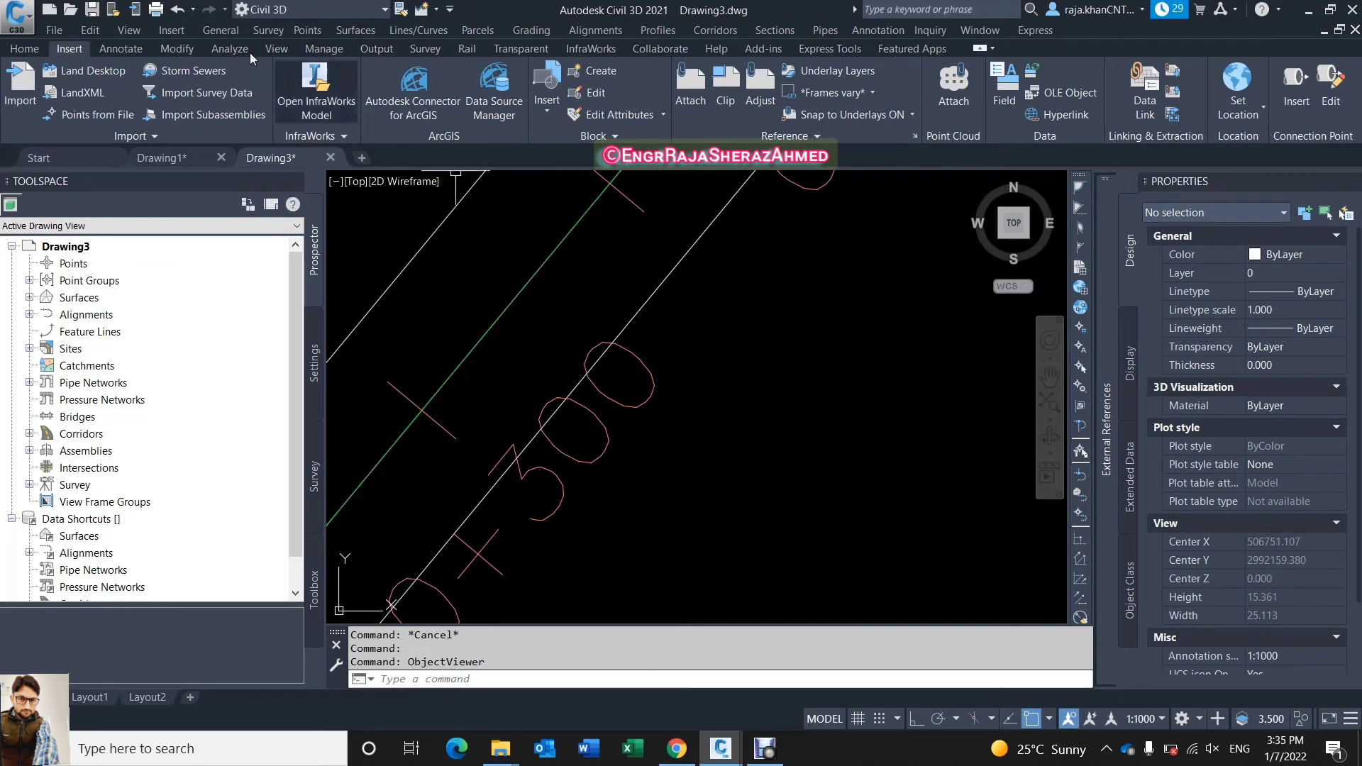
# Create surface profiles along D2B BOXCULVERT ALIGNMENT from the invert level, EGL and D2B EXCAVATION - (1) surfaces.
pyautogui.click(27, 49)
pyautogui.click(338, 95)
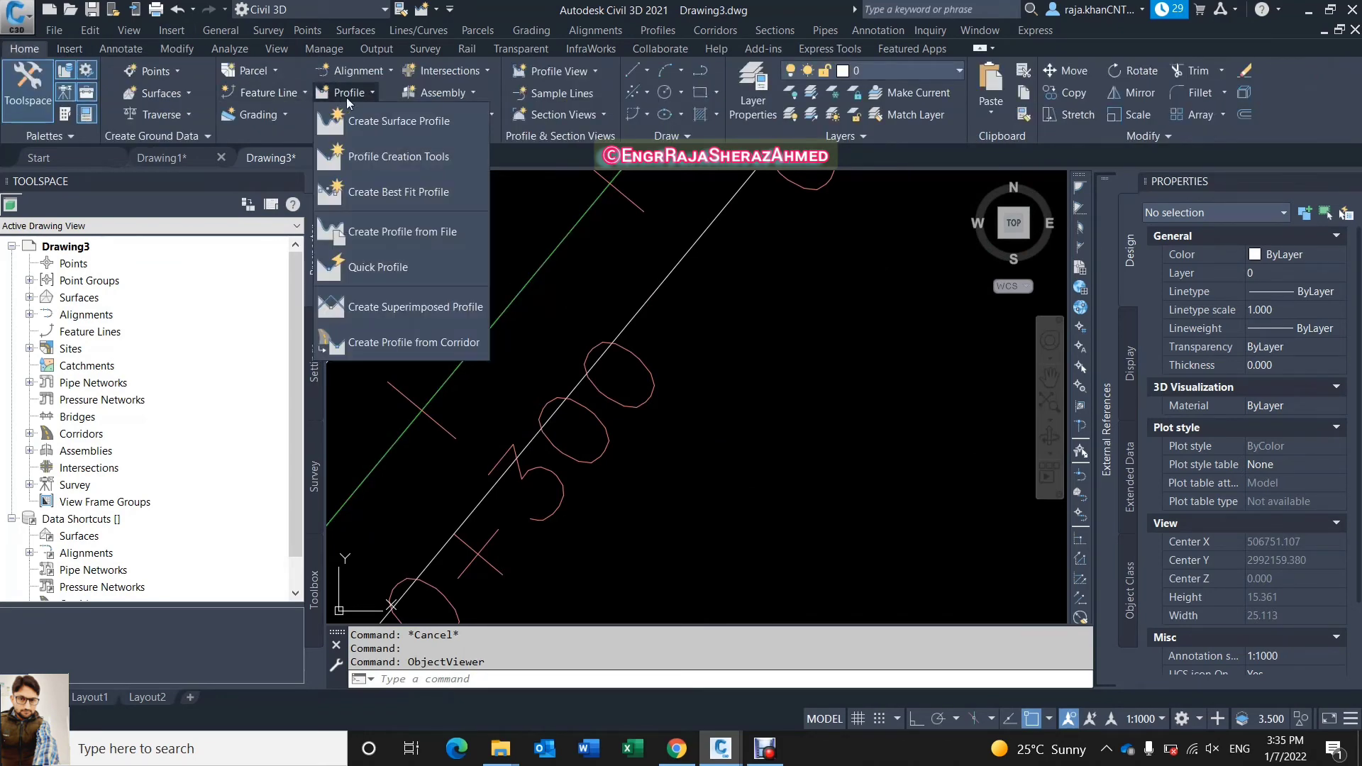
pyautogui.click(413, 125)
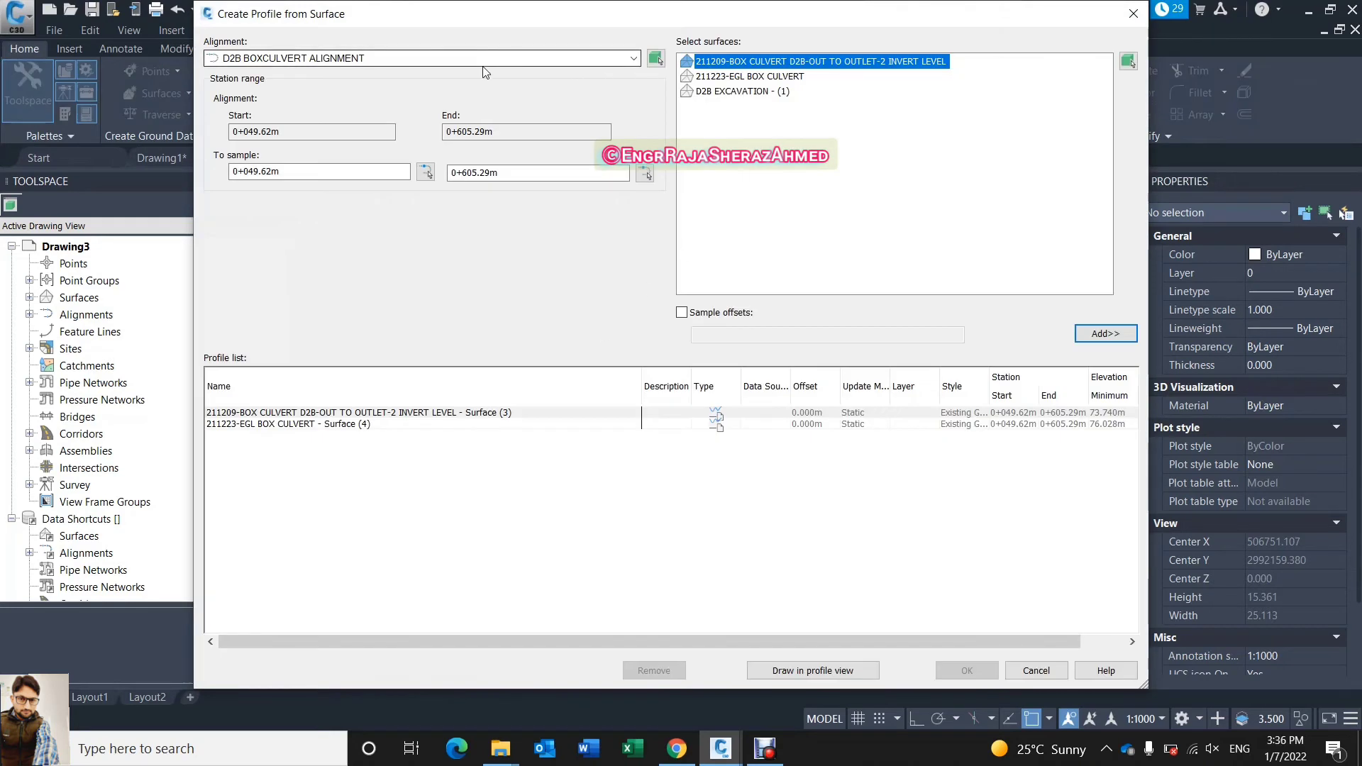
pyautogui.click(634, 58)
pyautogui.click(625, 72)
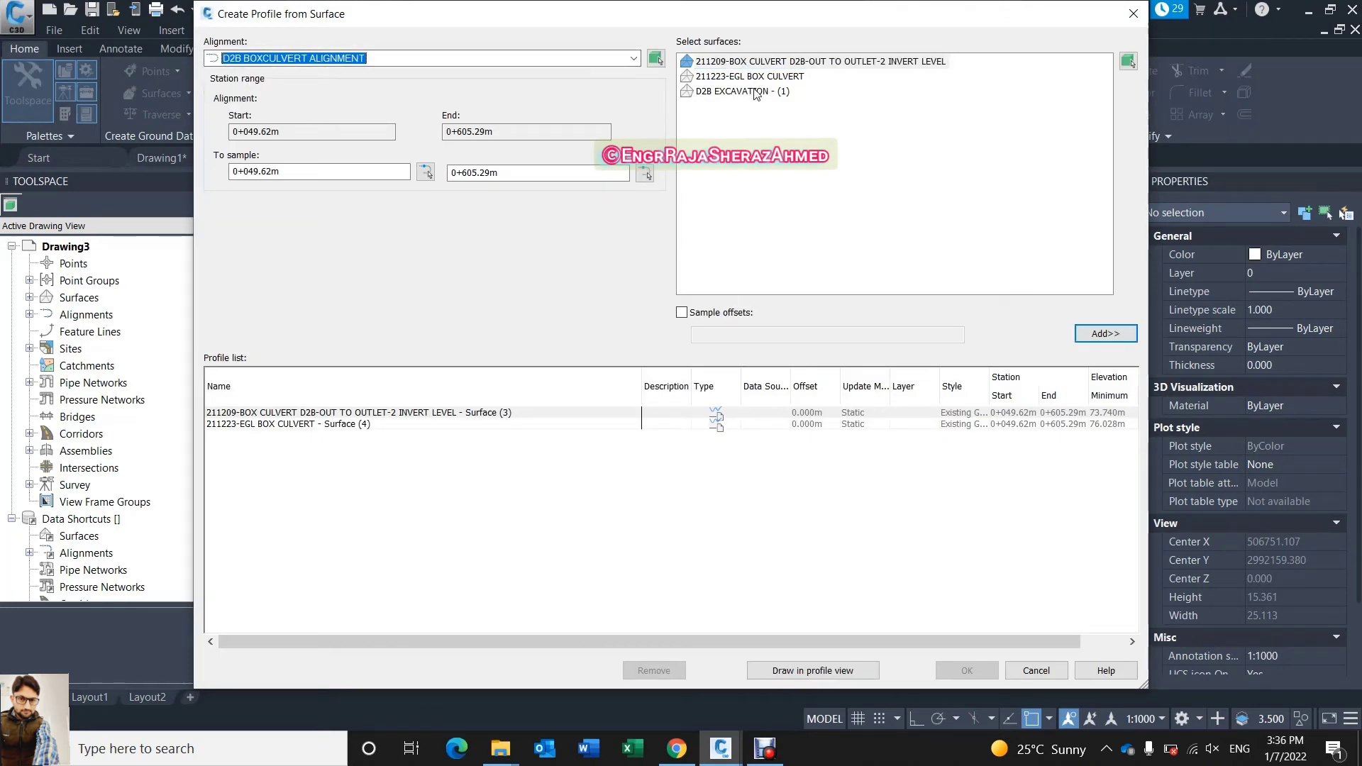
pyautogui.keyDown('shift'); pyautogui.click(756, 92); pyautogui.keyUp('shift')
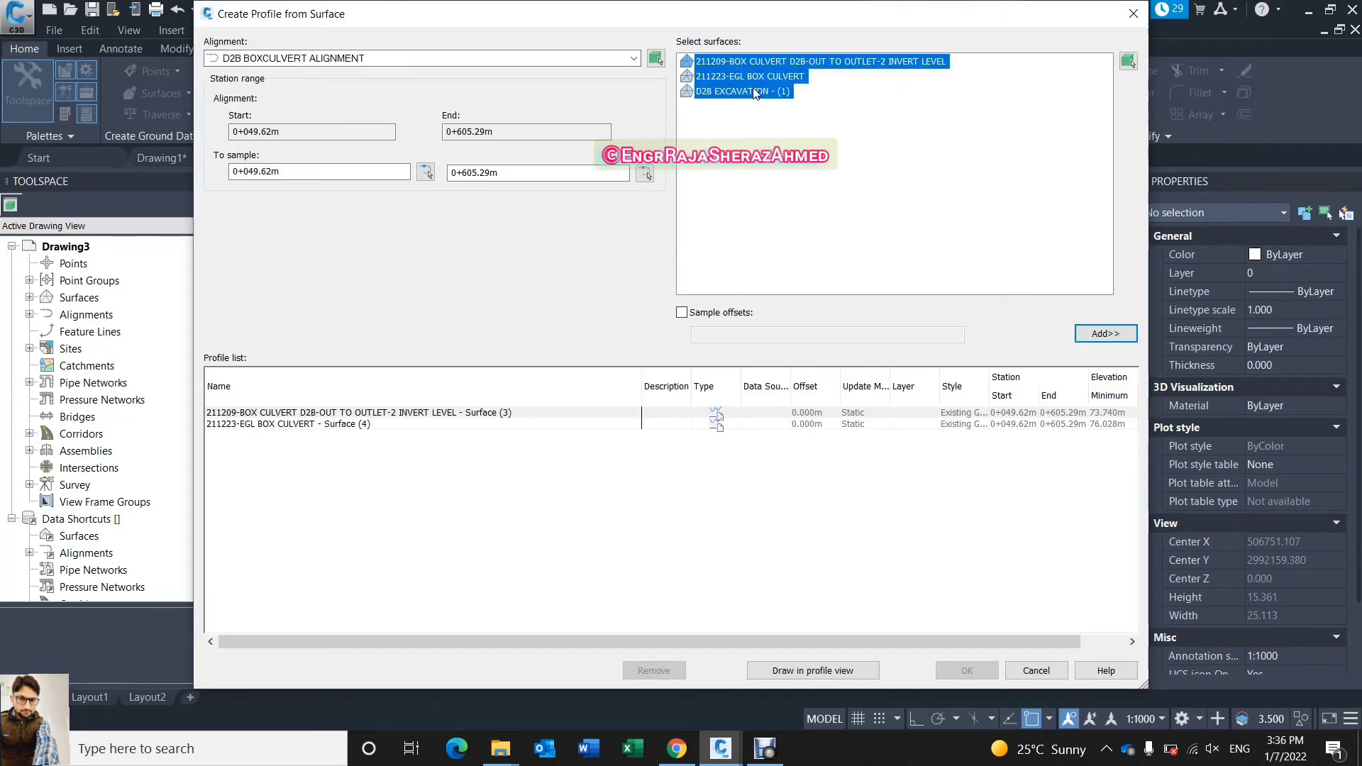
pyautogui.click(1111, 335)
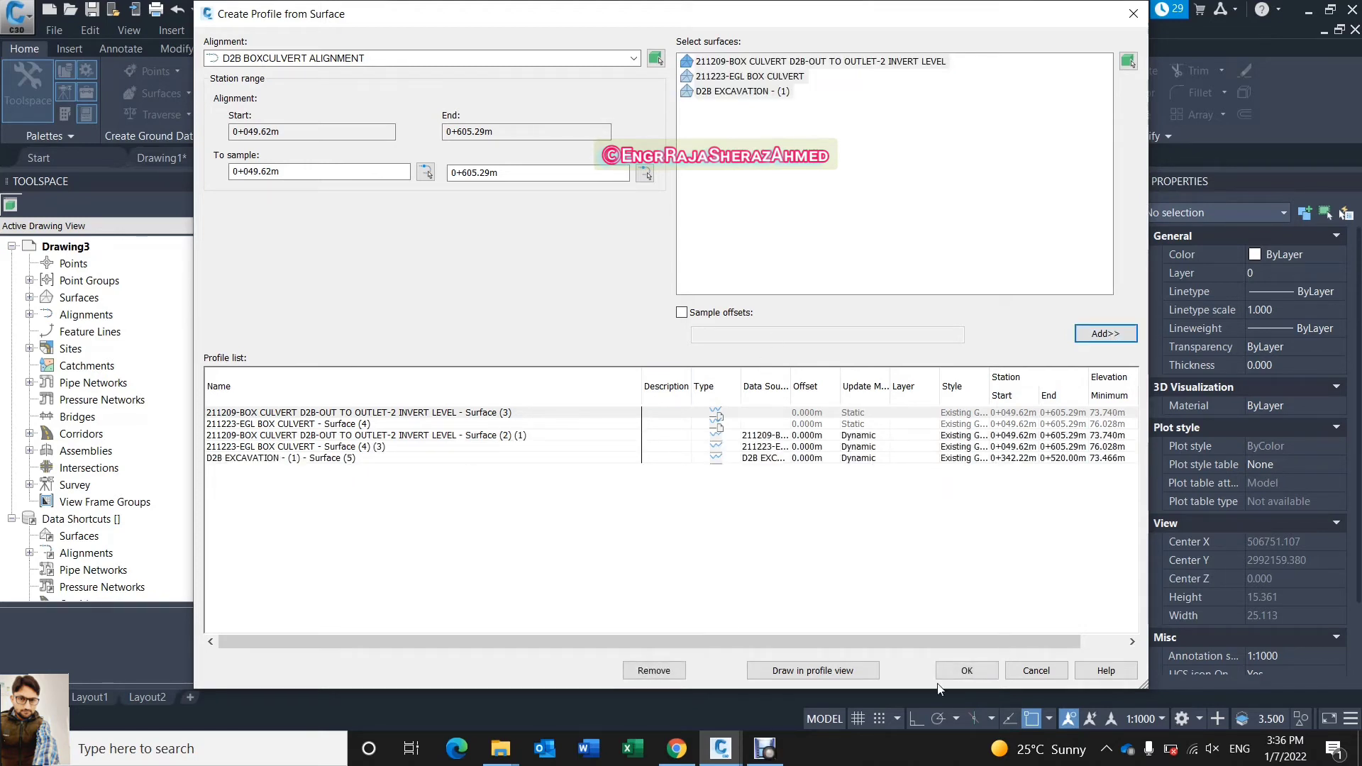
# Draw the profiles in a new profile view with the default settings, placing its origin in the empty area above the alignment.
pyautogui.click(790, 674)
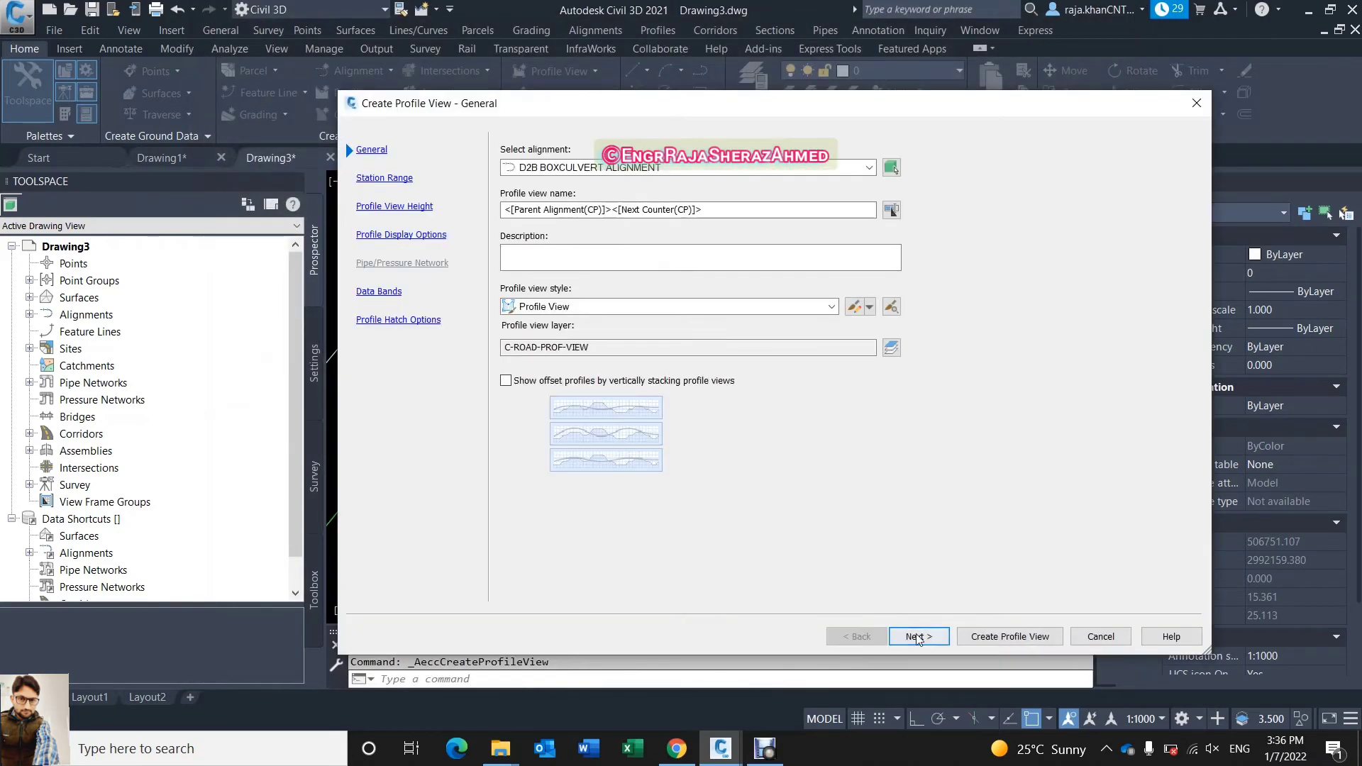
pyautogui.click(917, 636)
pyautogui.click(917, 637)
pyautogui.click(917, 637)
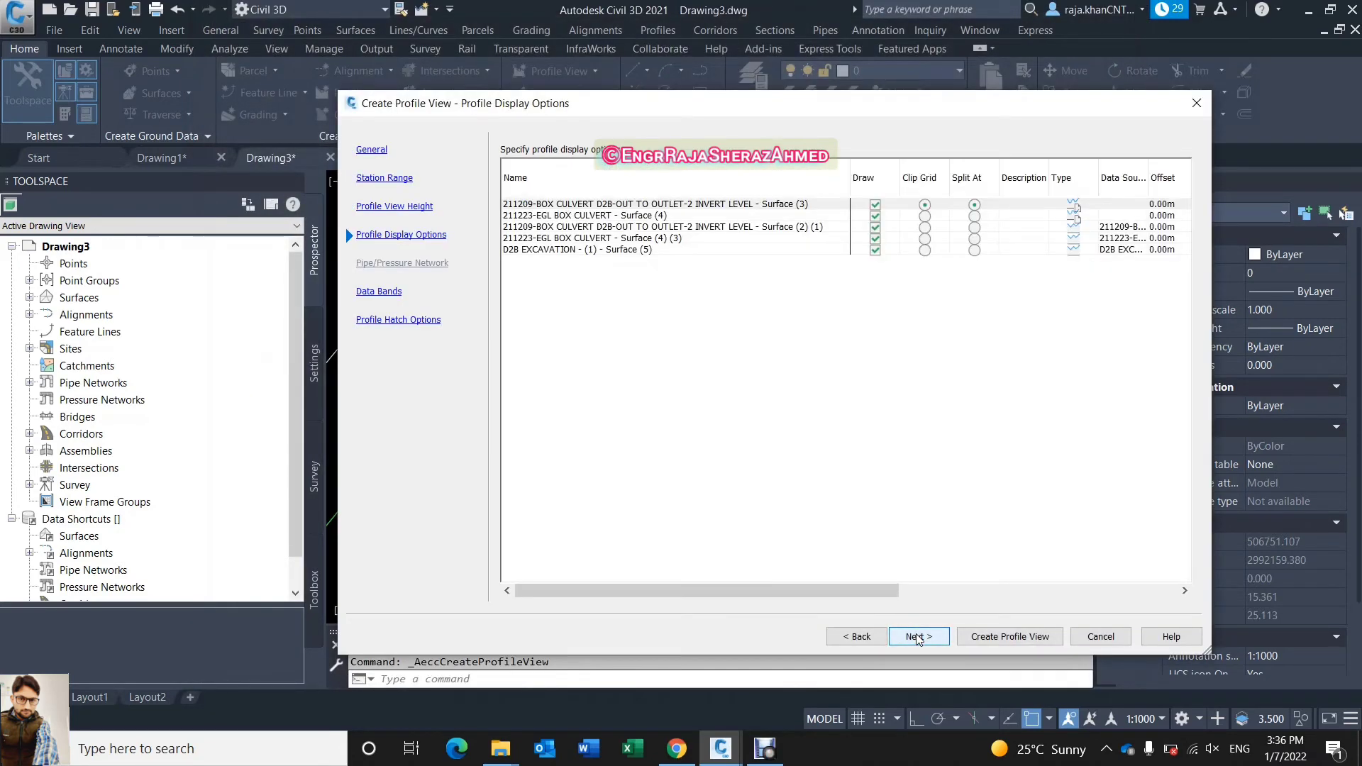
pyautogui.click(916, 637)
pyautogui.click(917, 636)
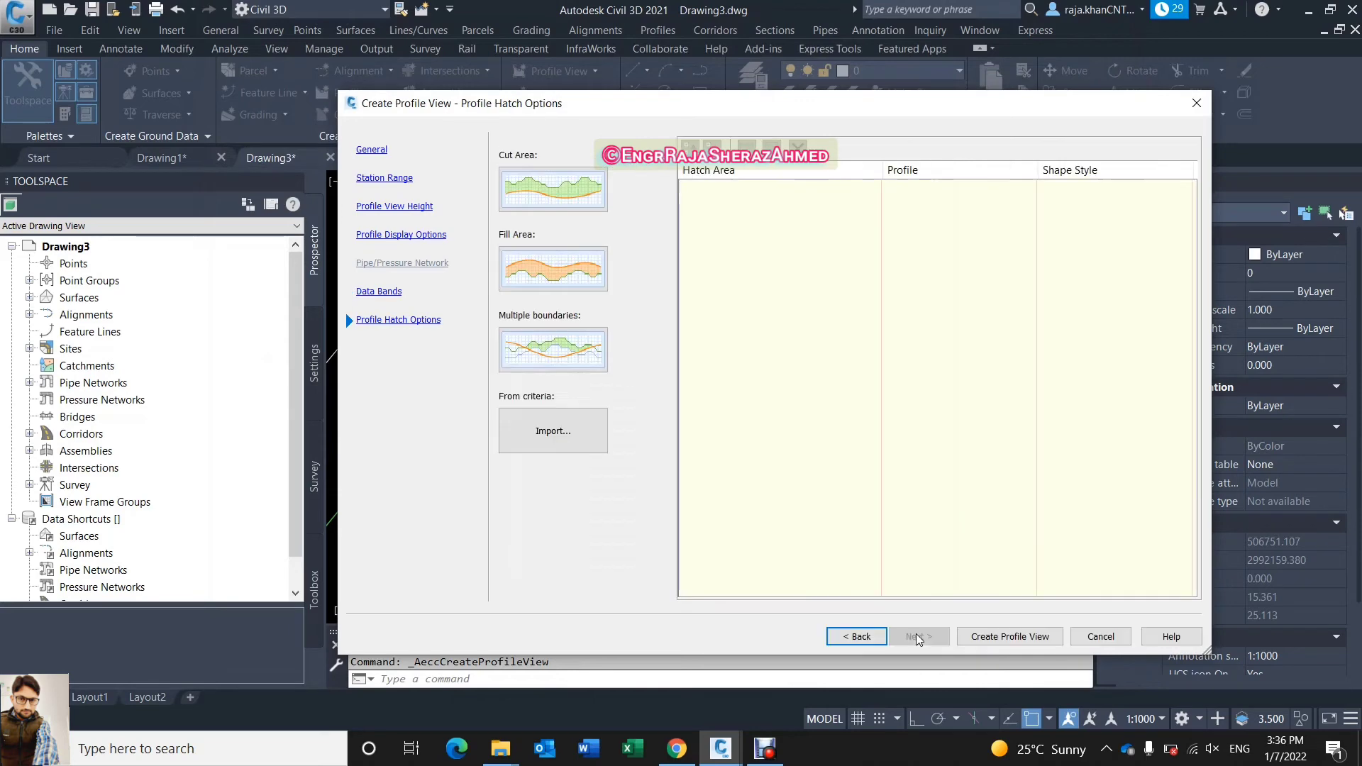
pyautogui.click(1020, 636)
pyautogui.scroll(-5, 833, 549)
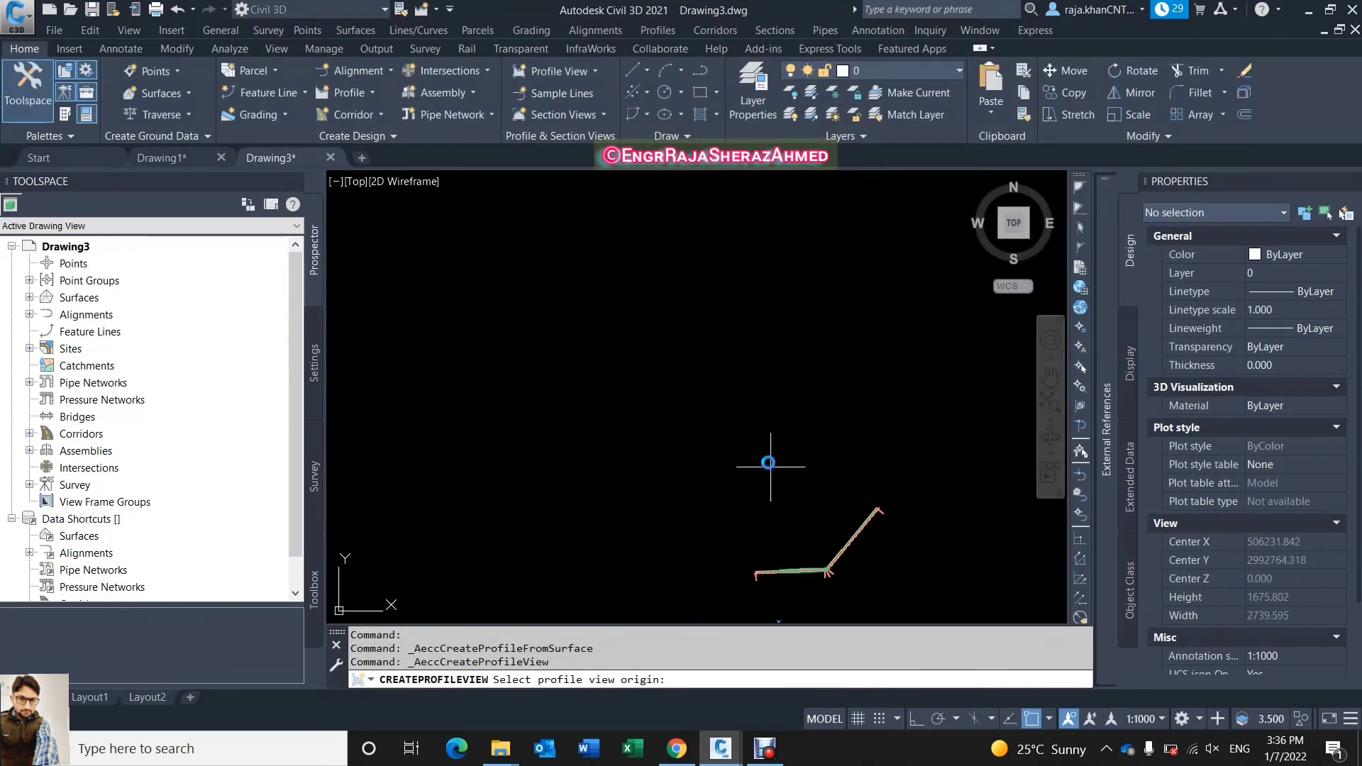
pyautogui.click(752, 418)
# Examine the excavation profile line against the invert and ground lines in the profile view, and compare with the alignment in plan.
pyautogui.scroll(5, 930, 395)
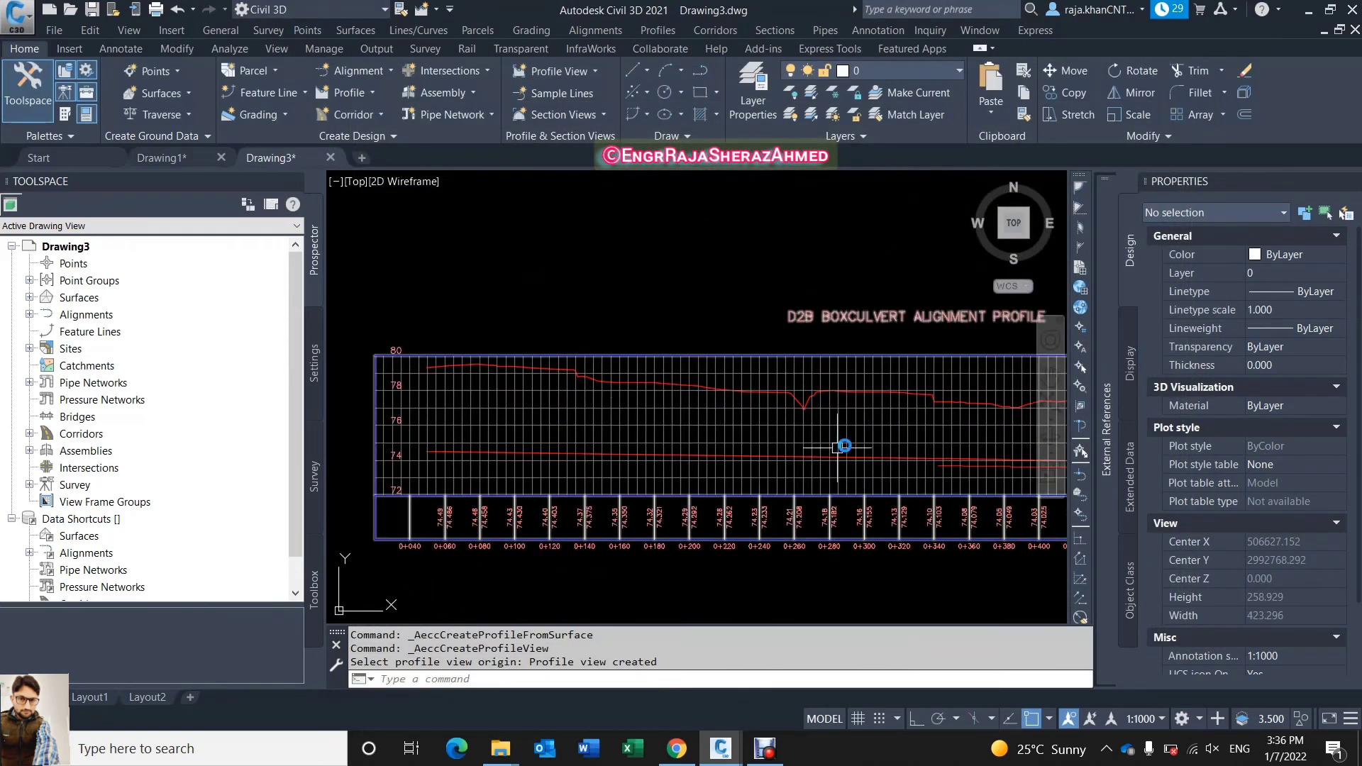
pyautogui.scroll(2, 733, 492)
pyautogui.scroll(-6, 696, 253)
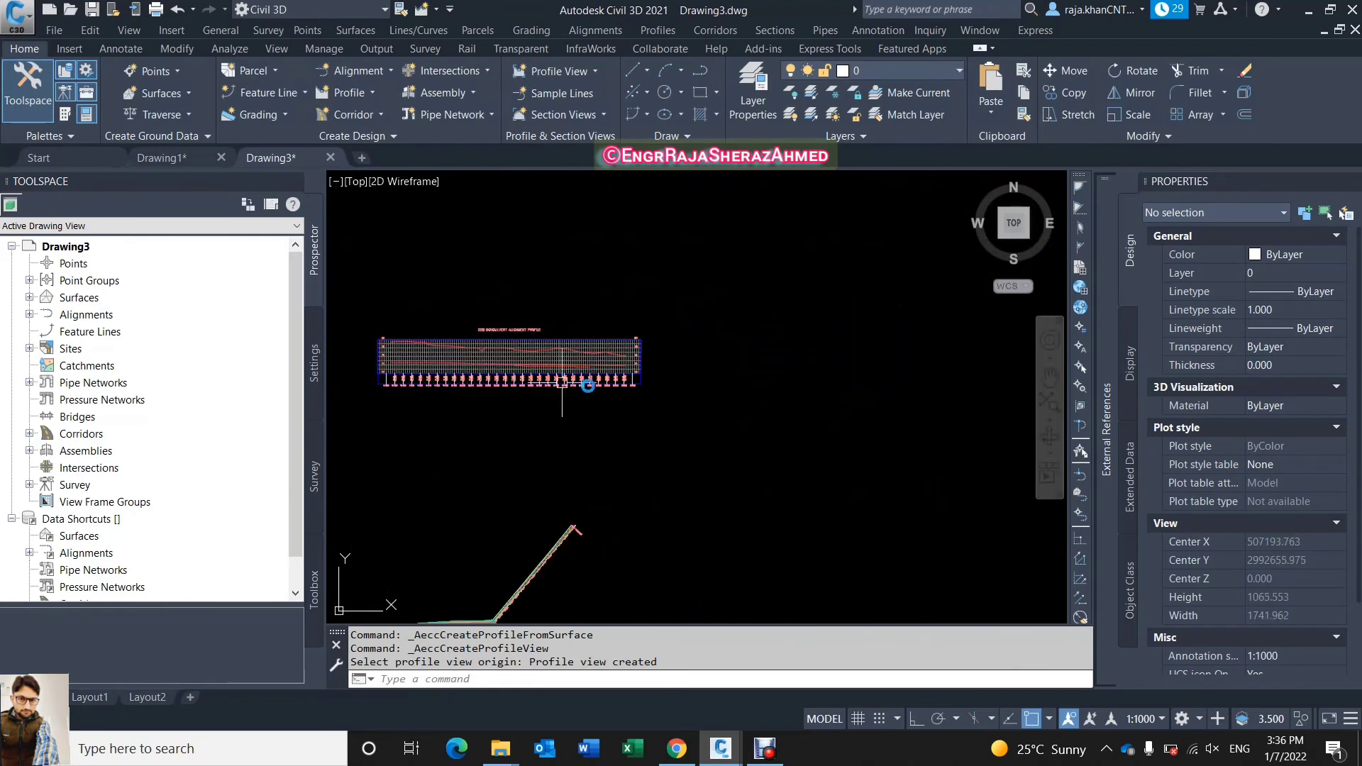
pyautogui.scroll(10, 563, 384)
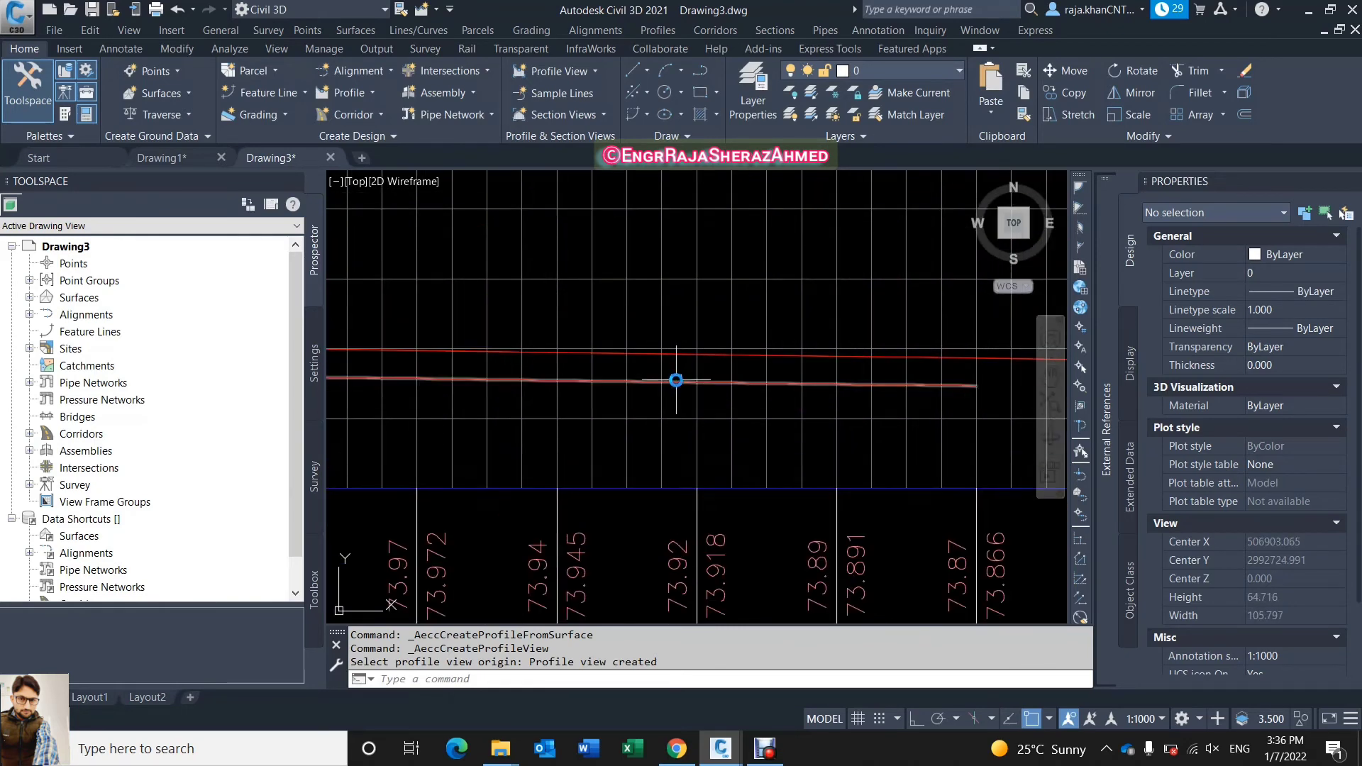
pyautogui.scroll(-8, 676, 381)
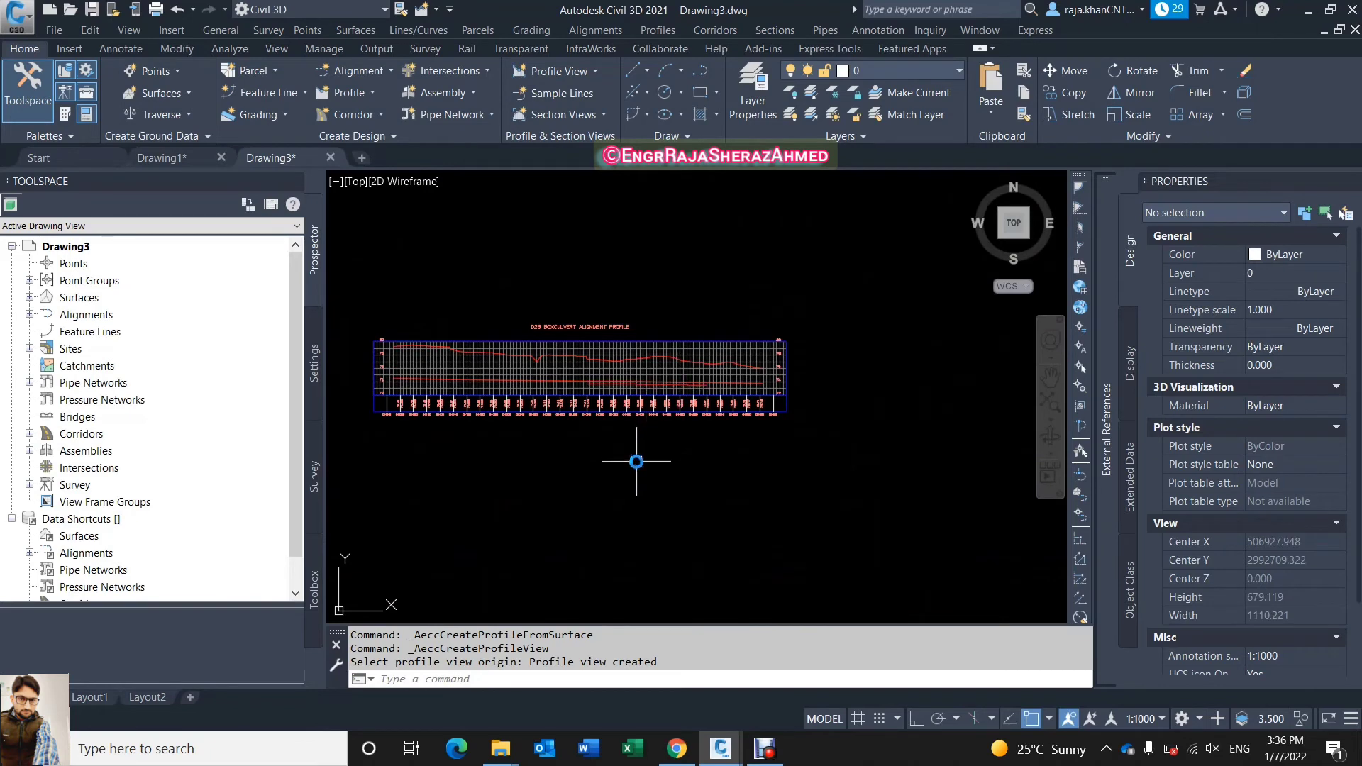
pyautogui.scroll(-4, 565, 432)
pyautogui.moveTo(639, 463); pyautogui.dragTo(645, 429, button='middle')
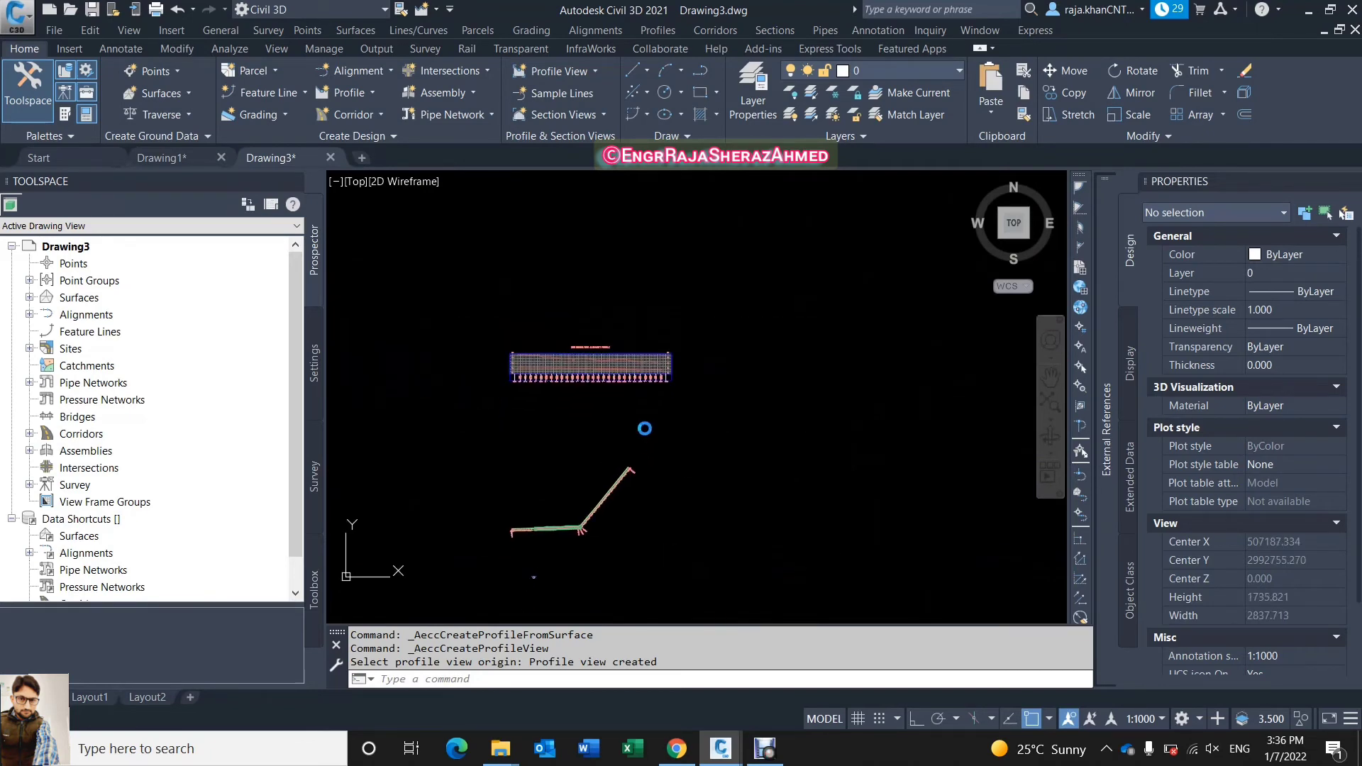
pyautogui.moveTo(657, 516)
pyautogui.mouseDown(button='middle')
pyautogui.moveTo(705, 449)
pyautogui.moveTo(631, 497)
pyautogui.mouseUp(button='middle')
pyautogui.scroll(6, 675, 456)
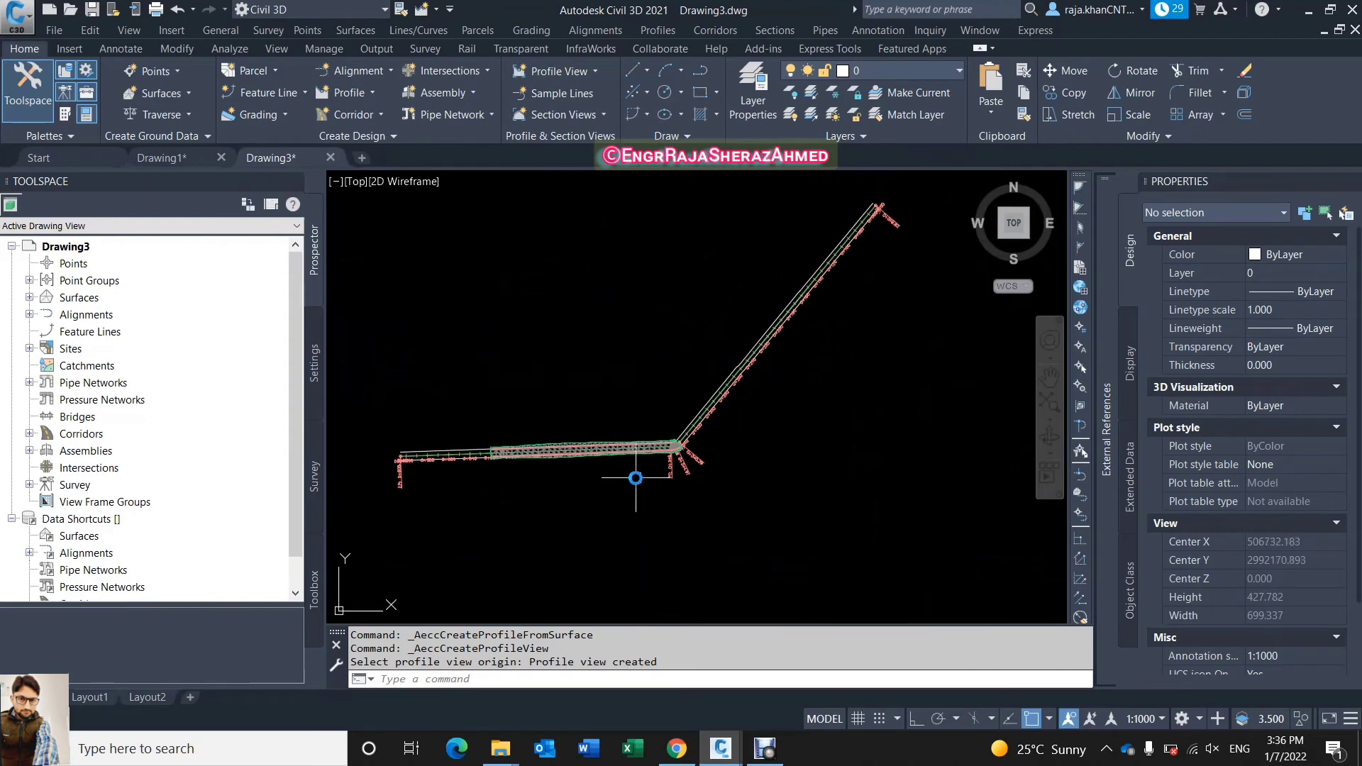
pyautogui.scroll(6, 627, 482)
pyautogui.scroll(-10, 500, 476)
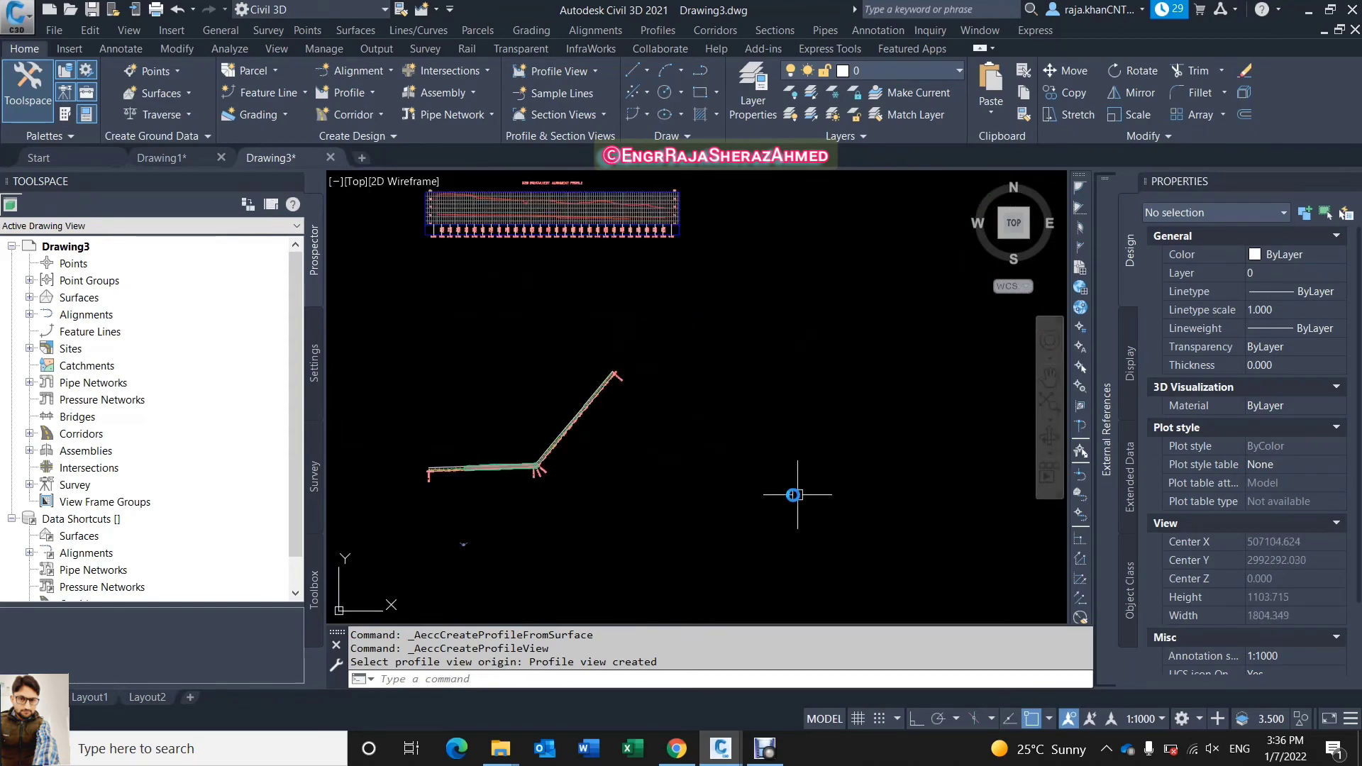
# Create a sample line group named SL on D2B BOXCULVERT ALIGNMENT with all surfaces and the D2B EXCAVATION corridor sampled.
pyautogui.moveTo(797, 492); pyautogui.dragTo(645, 503, button='middle')
pyautogui.click(774, 31)
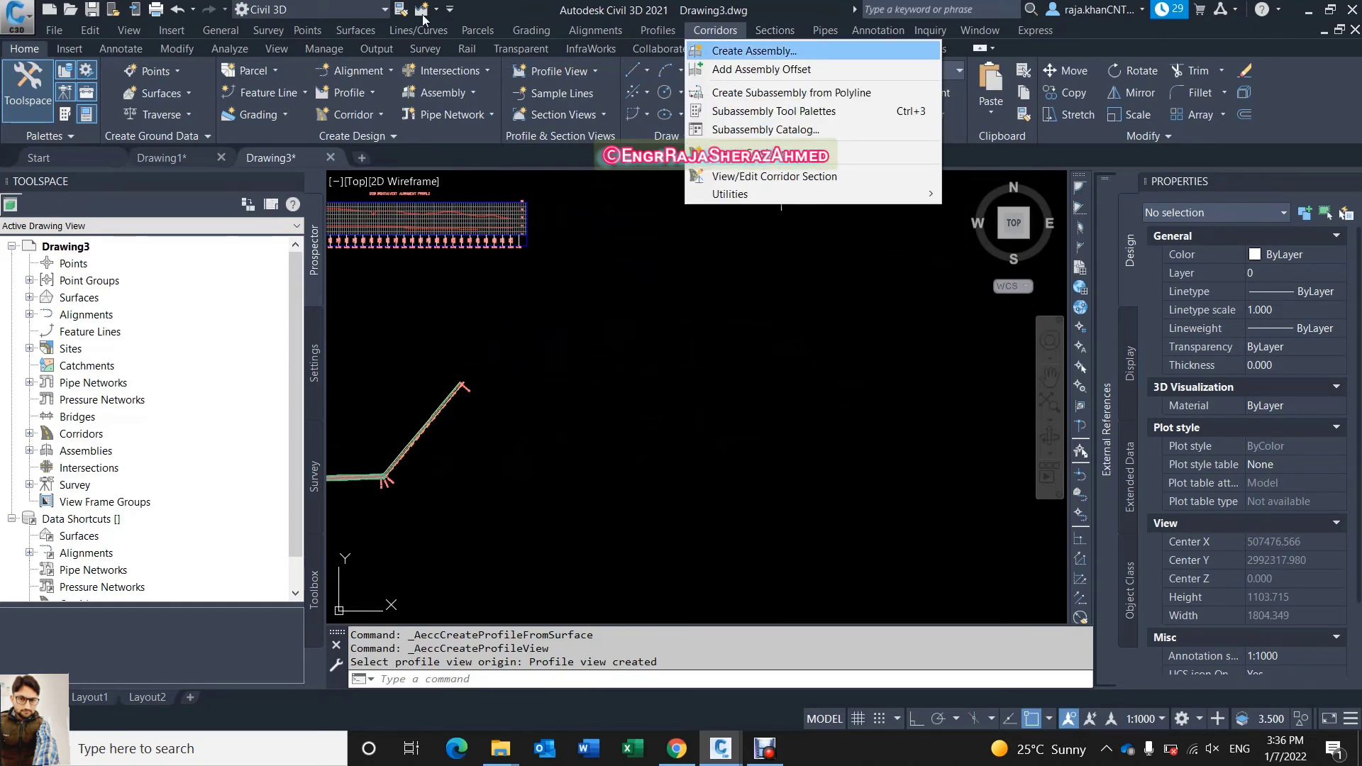
pyautogui.click(29, 53)
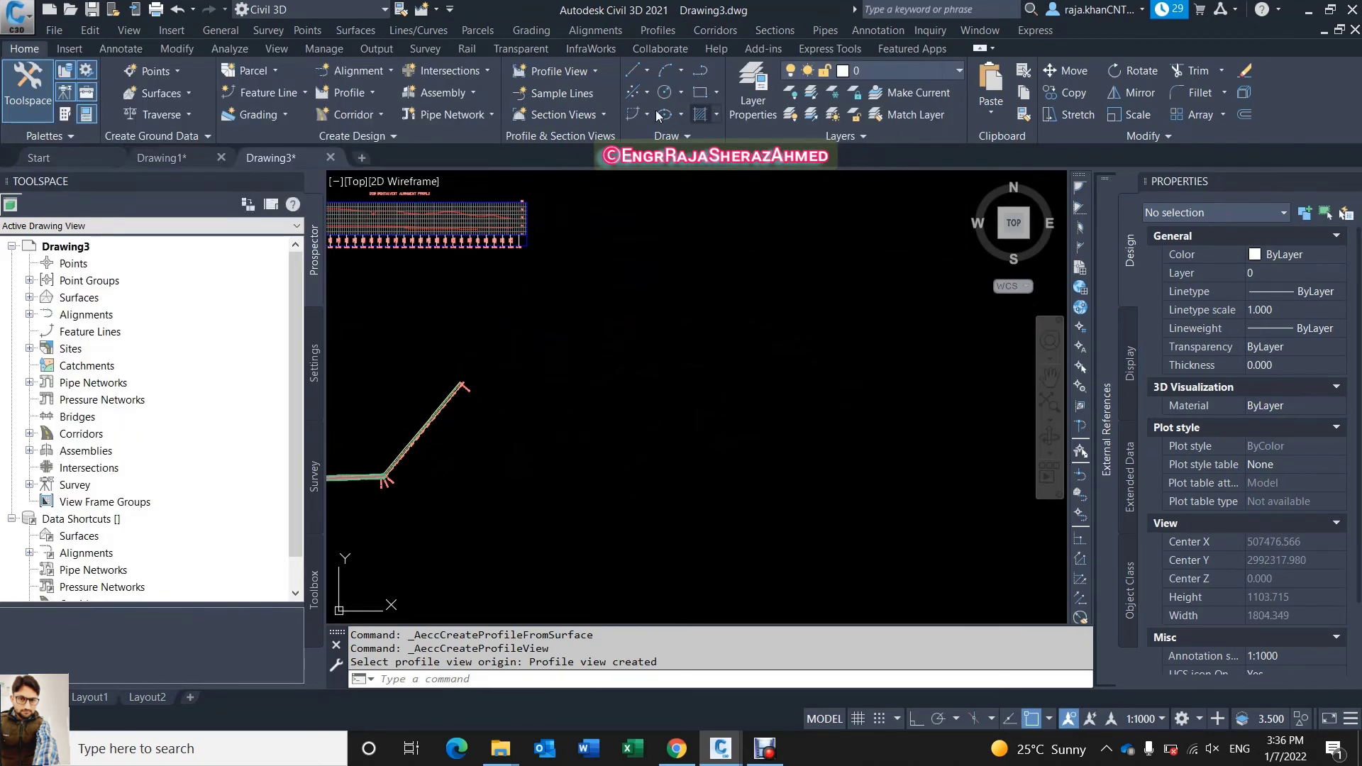
pyautogui.click(561, 93)
pyautogui.scroll(5, 476, 455)
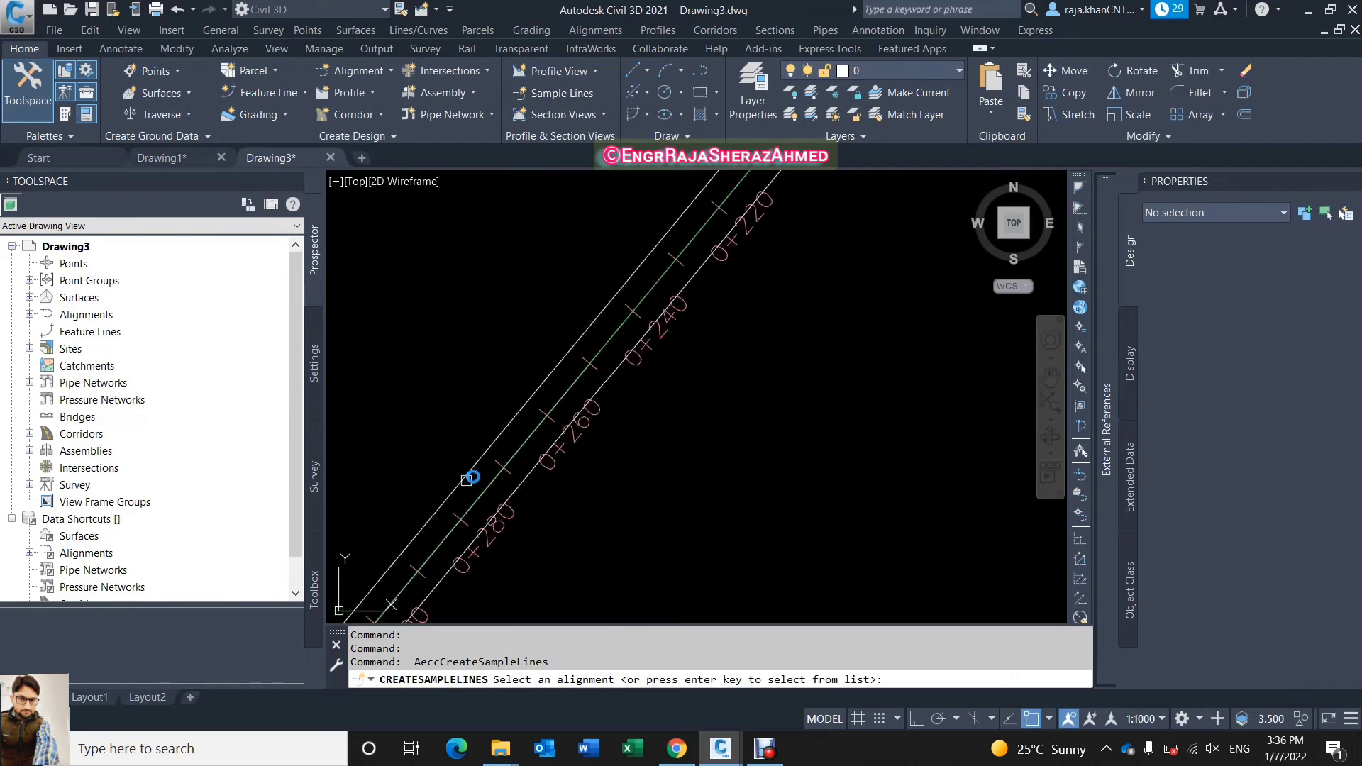
pyautogui.click(608, 341)
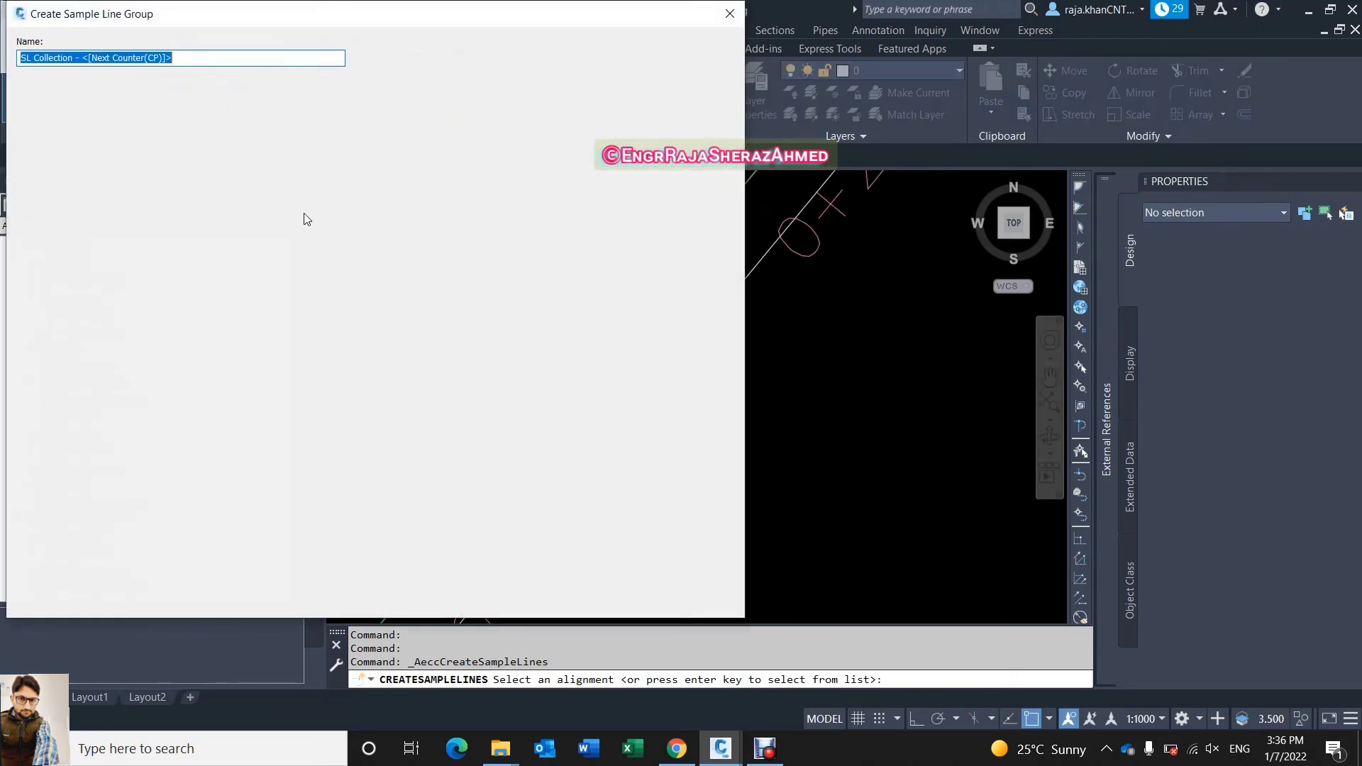
pyautogui.write('SL')
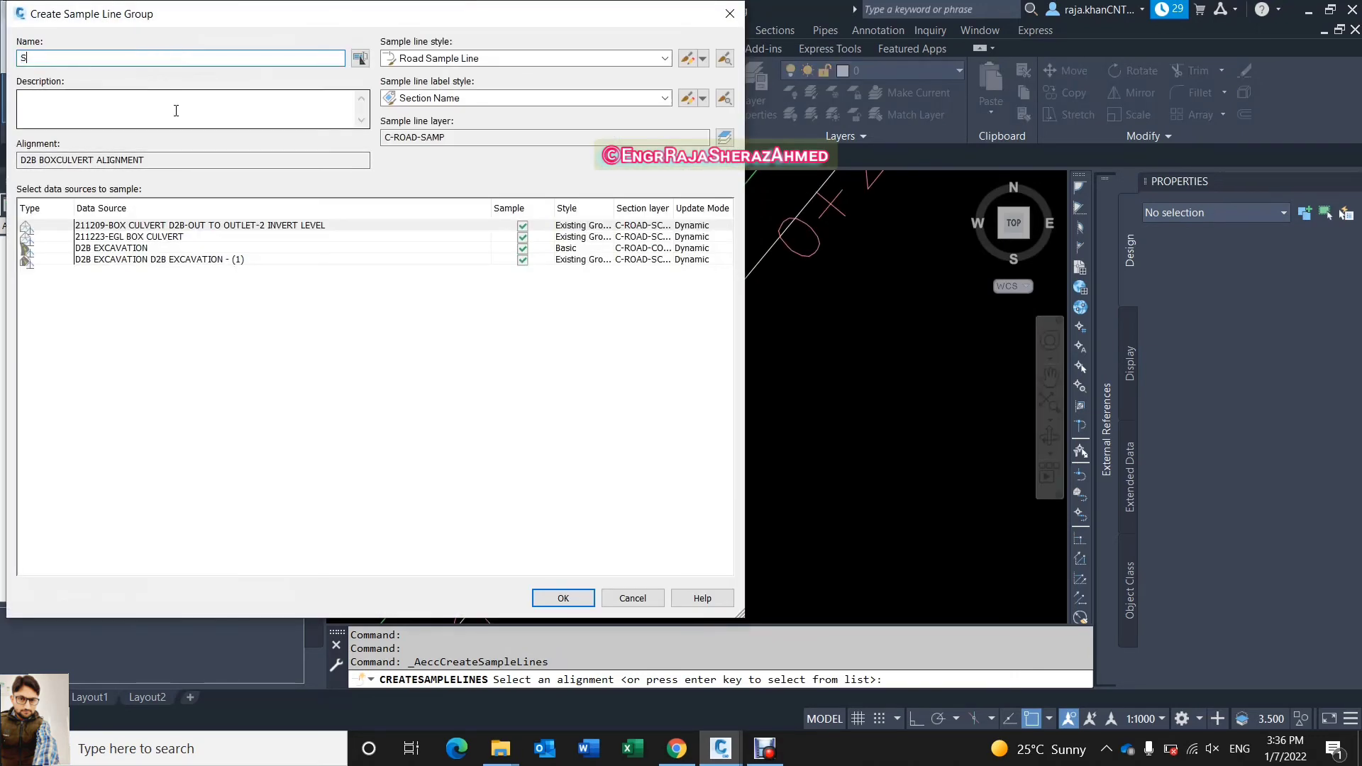
pyautogui.click(563, 598)
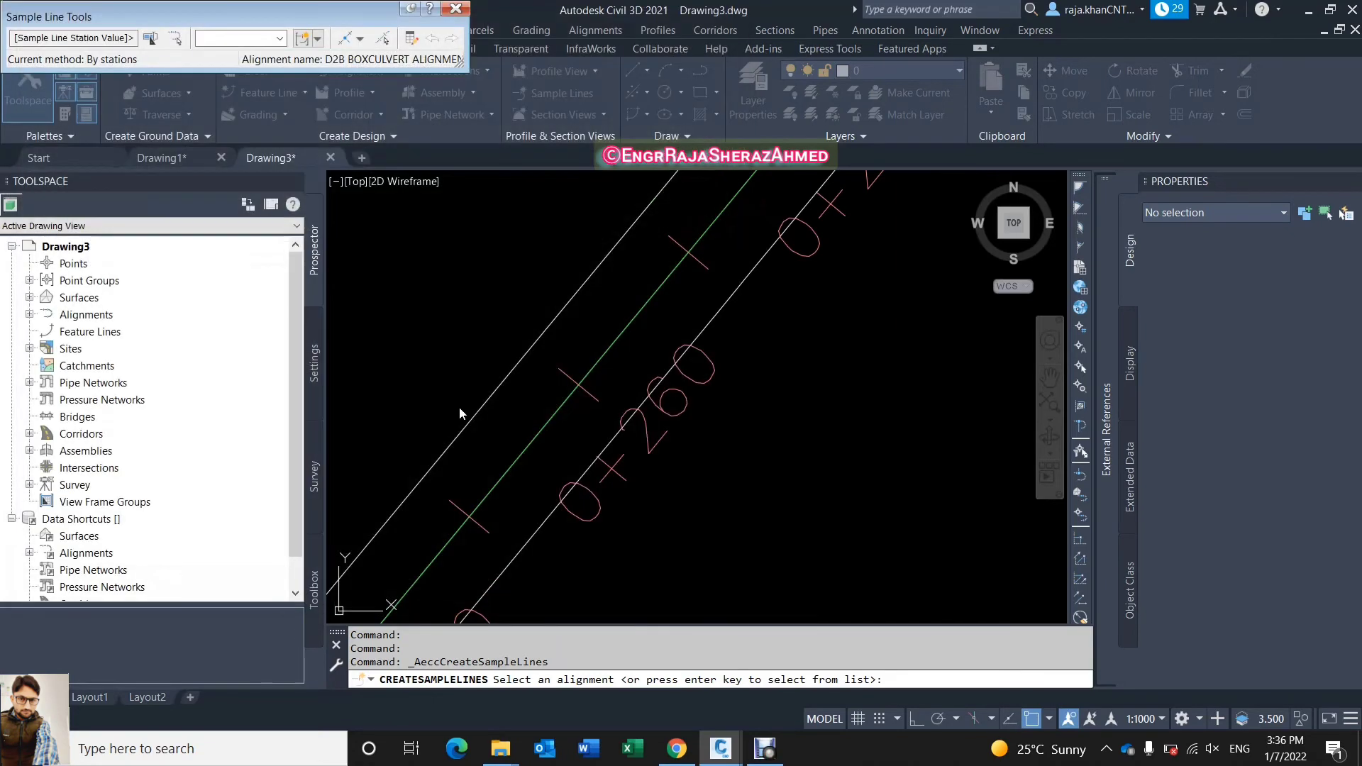
# Set up sample lines by station range and pick the start station 0+342.21m at the excavation's edge at the bend.
pyautogui.click(361, 39)
pyautogui.click(415, 58)
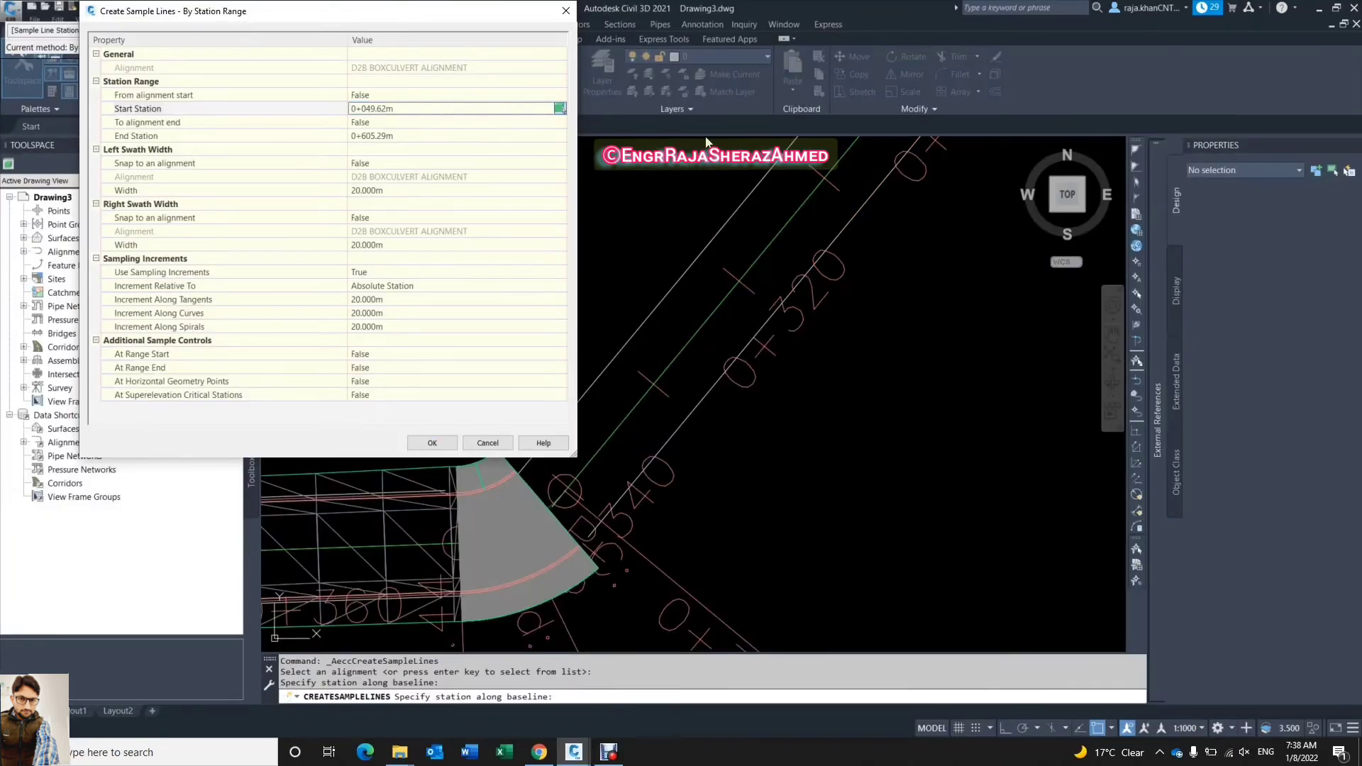
pyautogui.click(556, 107)
pyautogui.scroll(5, 618, 582)
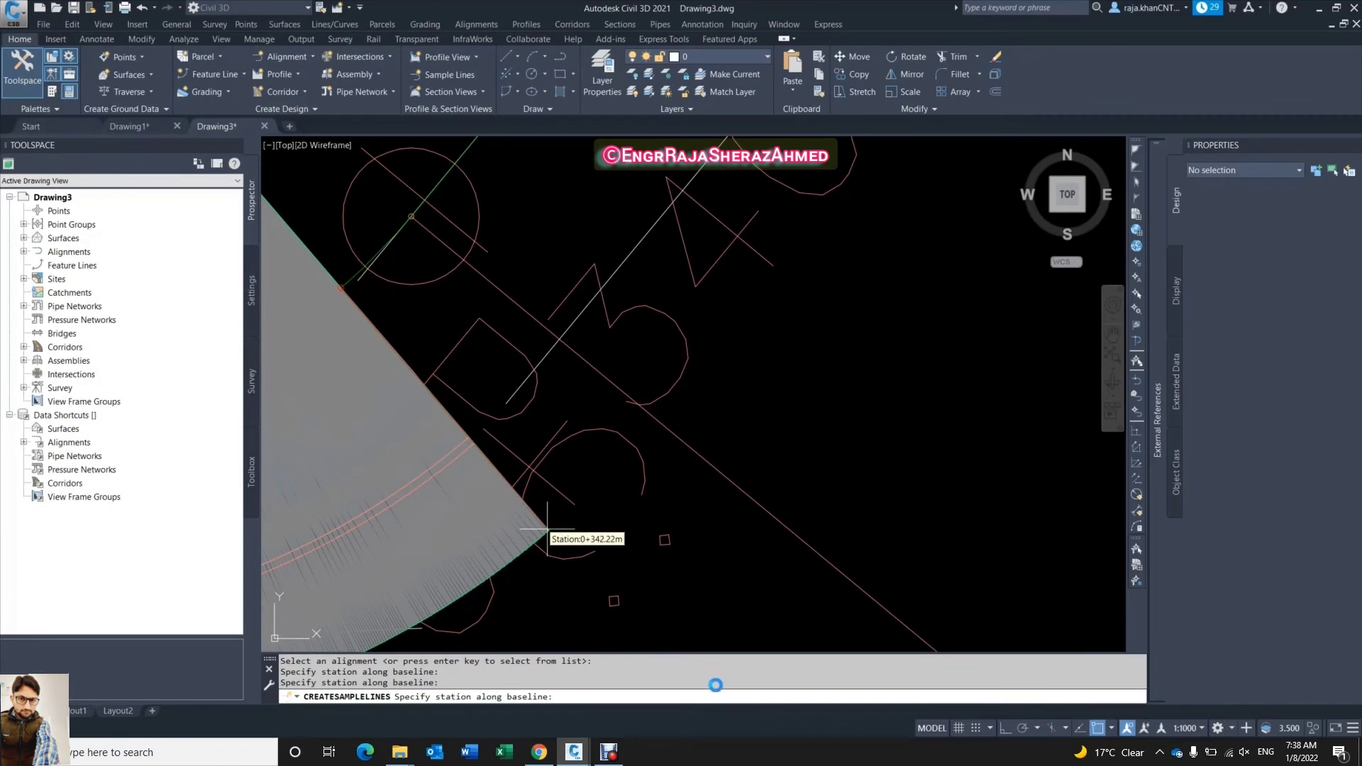
pyautogui.click(564, 547)
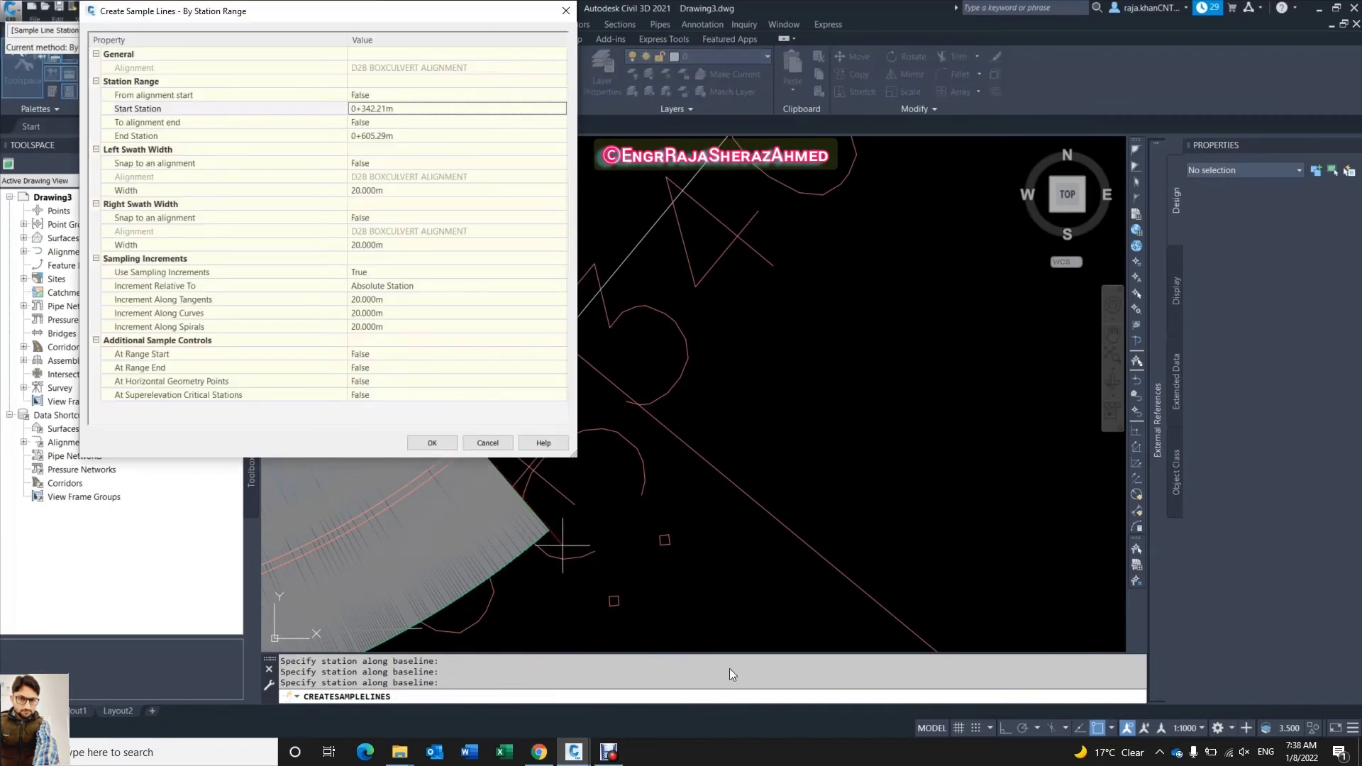
# Pick the sample line end station 0+518.92m on the alignment at the far end of the excavation.
pyautogui.click(403, 135)
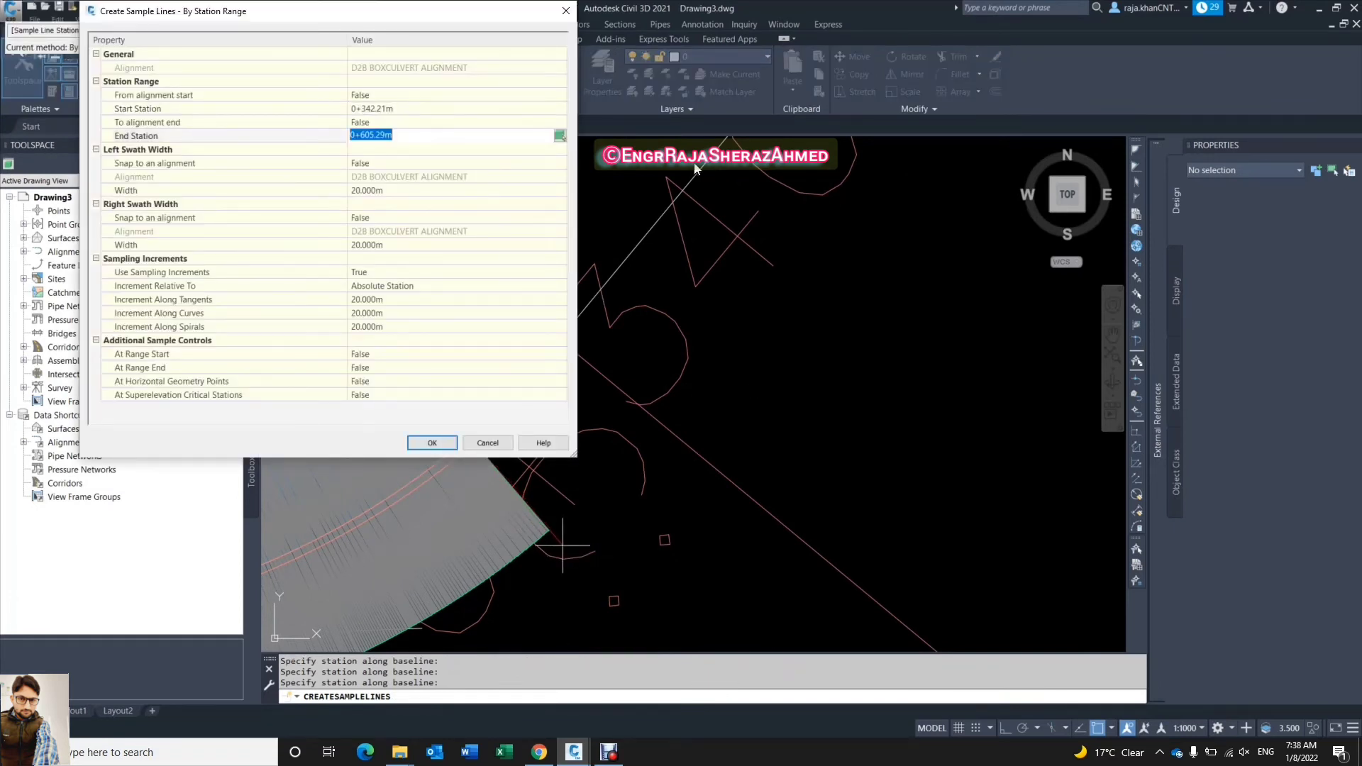
pyautogui.click(560, 135)
pyautogui.scroll(-2, 894, 331)
pyautogui.scroll(-10, 914, 348)
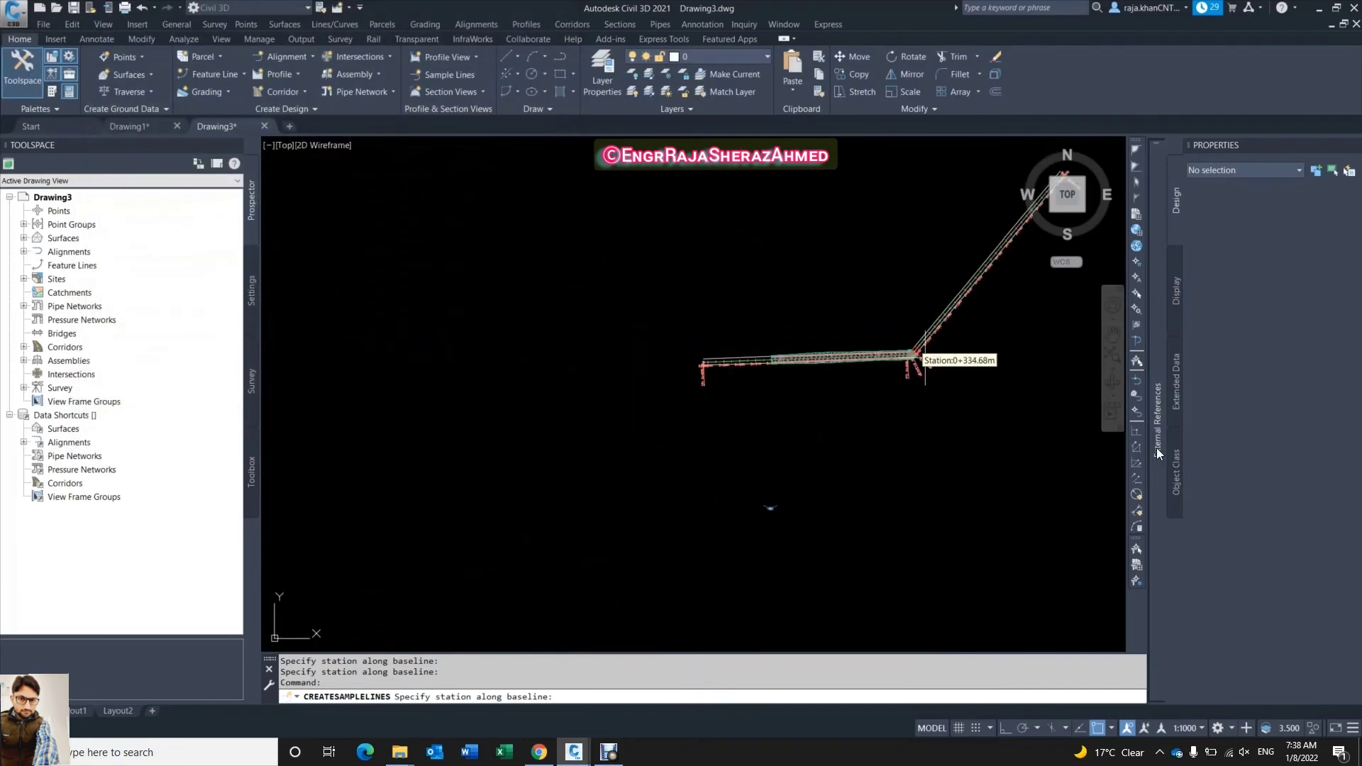
pyautogui.scroll(6, 768, 372)
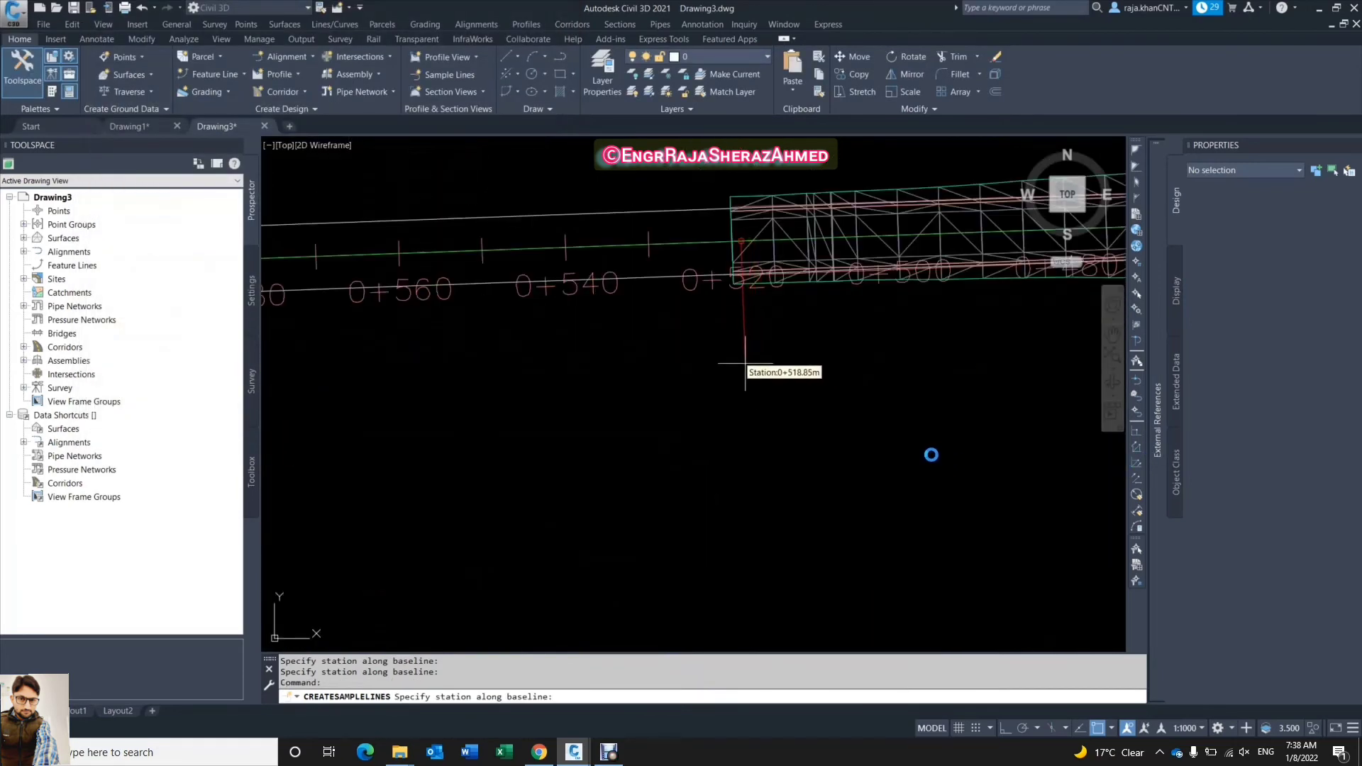
pyautogui.click(745, 365)
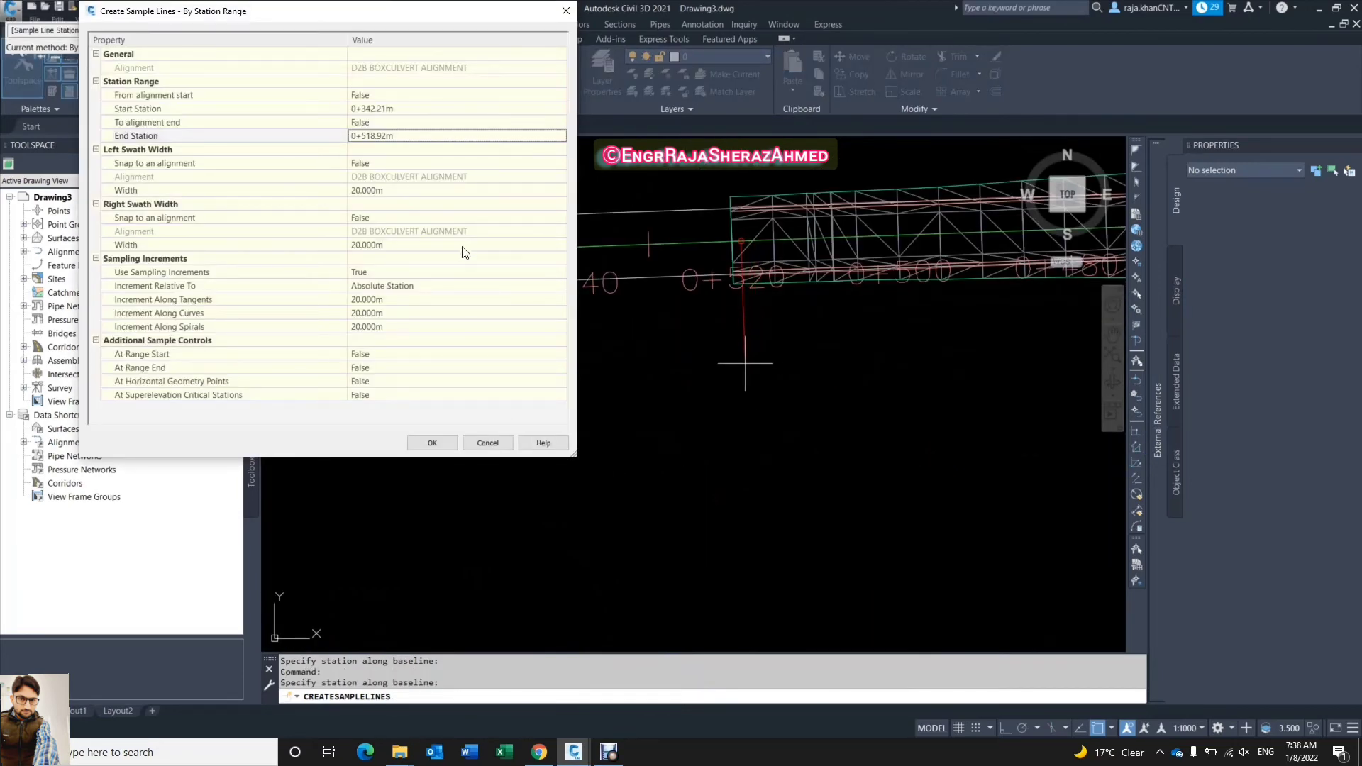
# Create the sample lines with 10 m left and right swath widths and increments of 5 m along tangents and 1 m along curves and spirals.
pyautogui.click(454, 190)
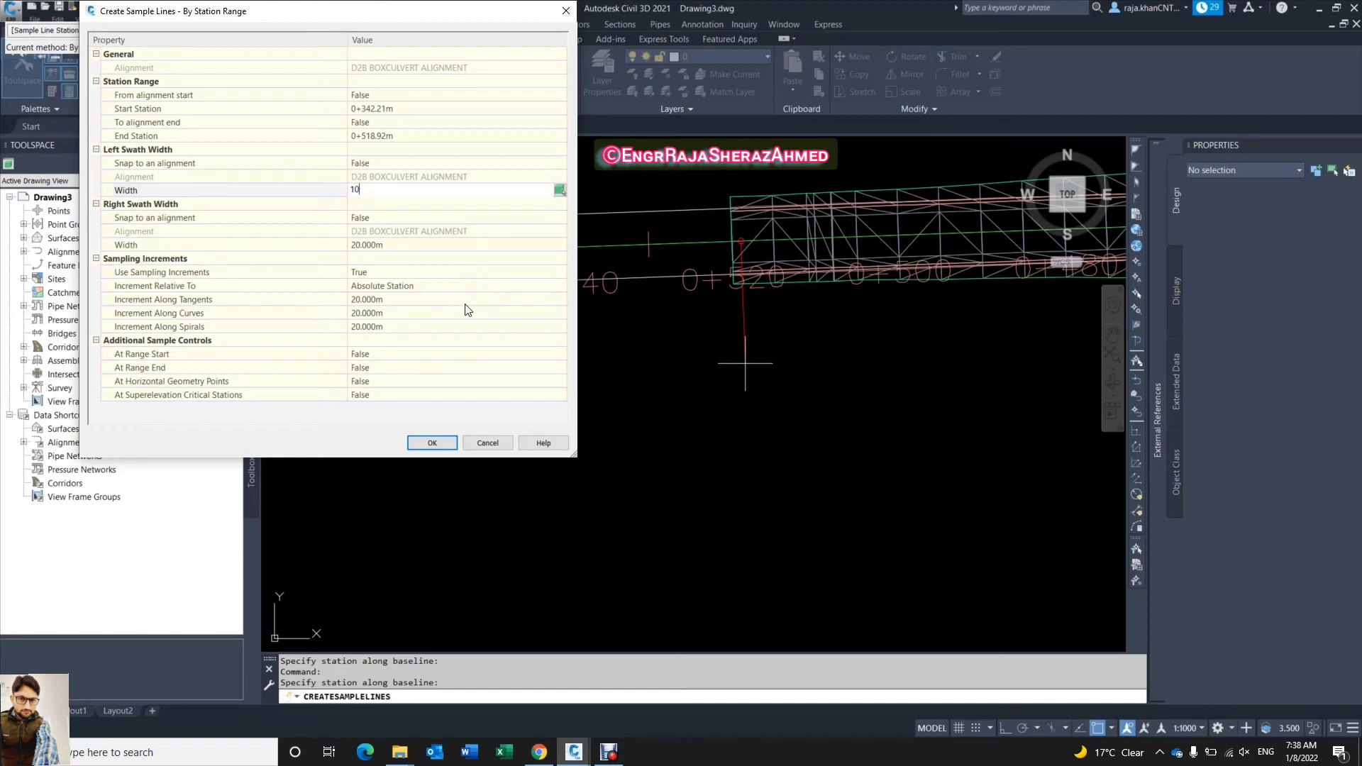
pyautogui.press('Tab')
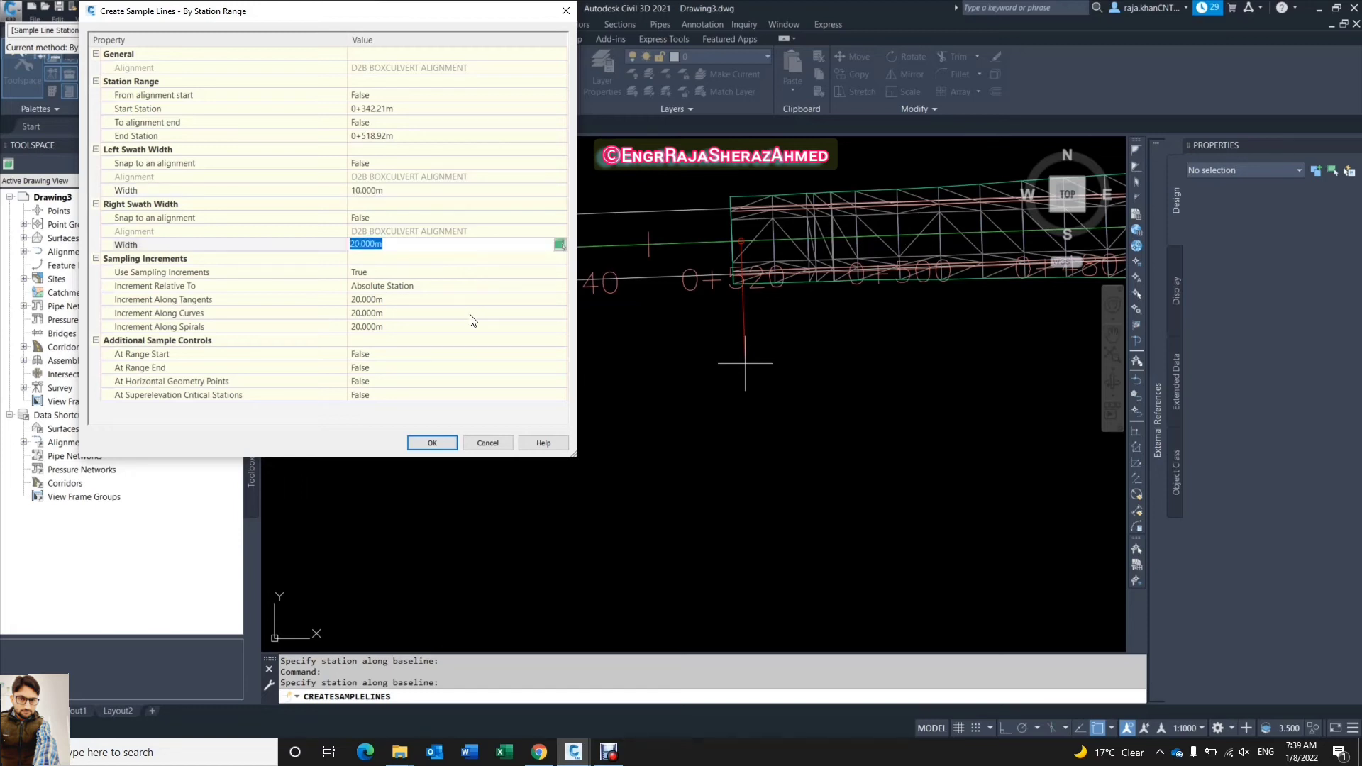
pyautogui.press('Tab')
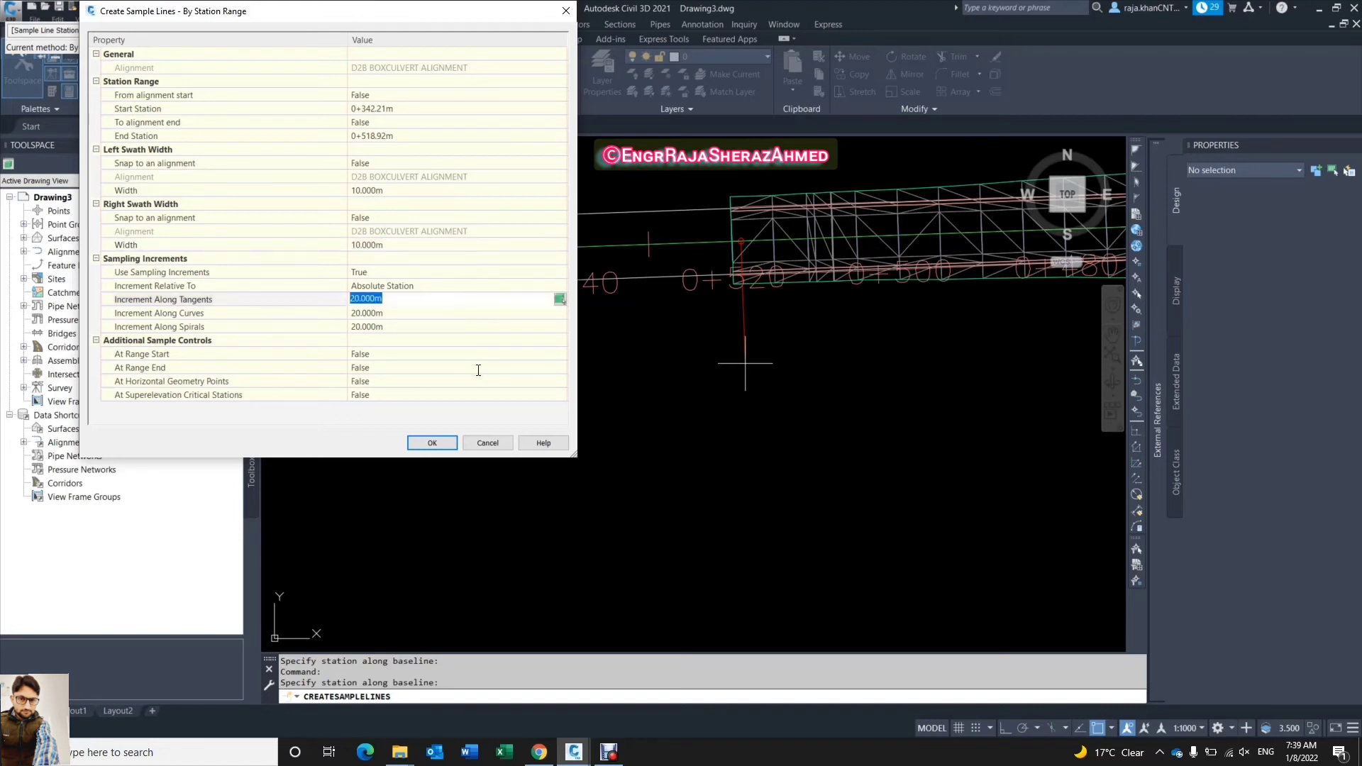
pyautogui.press('Tab')
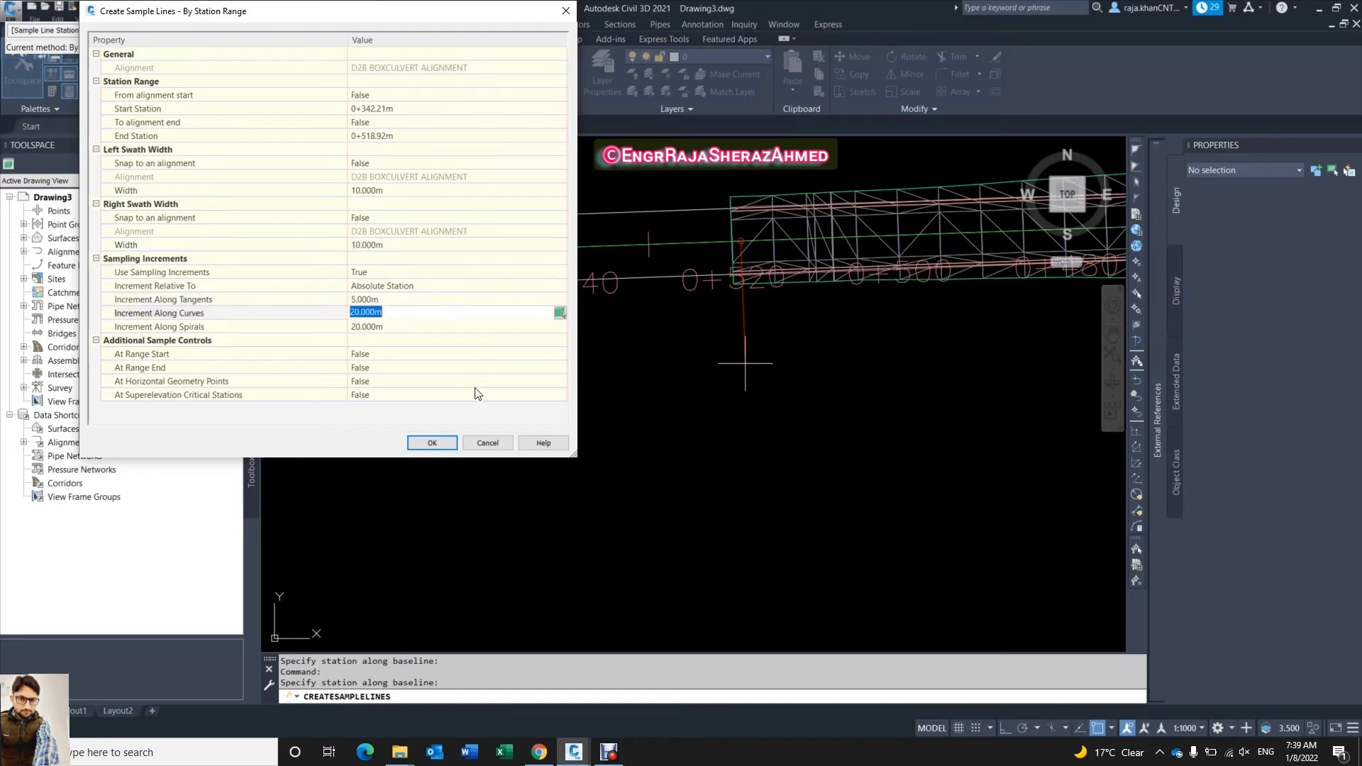
pyautogui.write('1')
pyautogui.press('Tab')
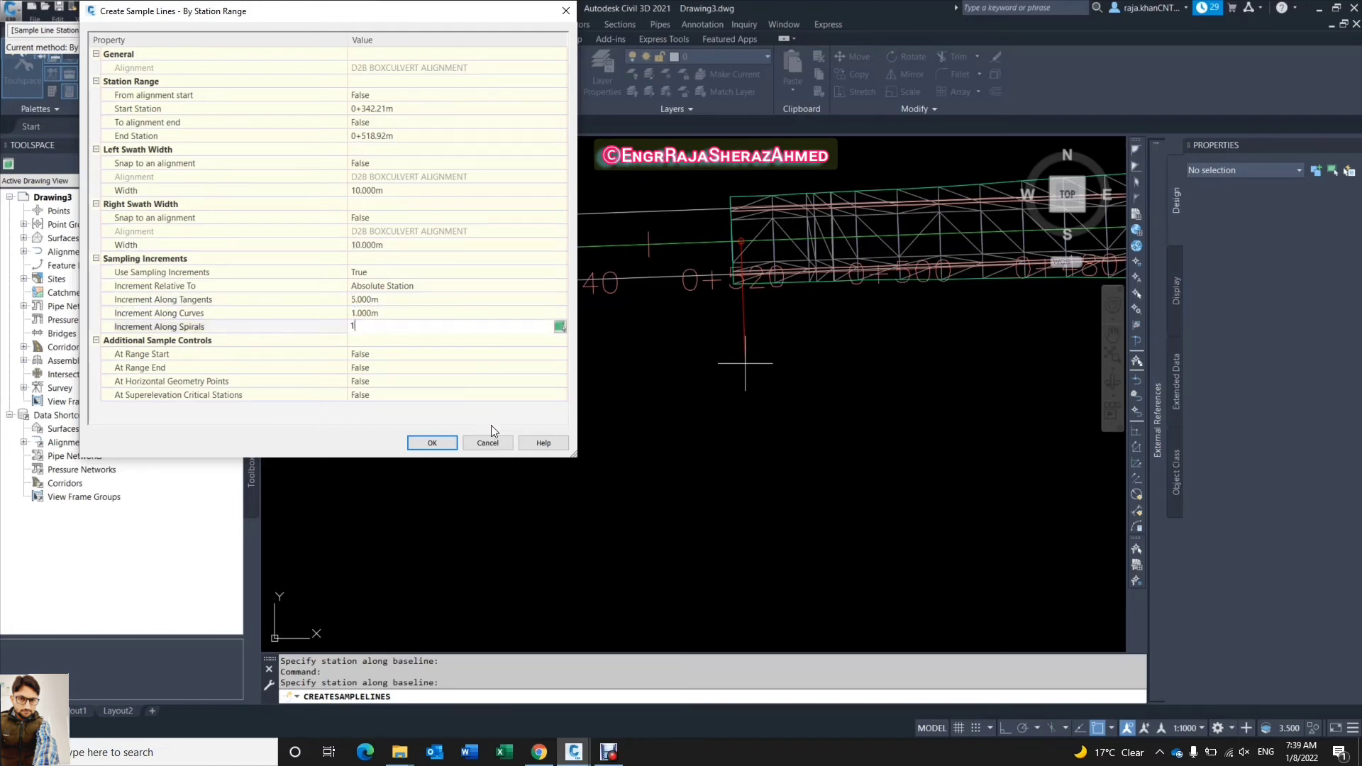
pyautogui.write('1')
pyautogui.press('Return')
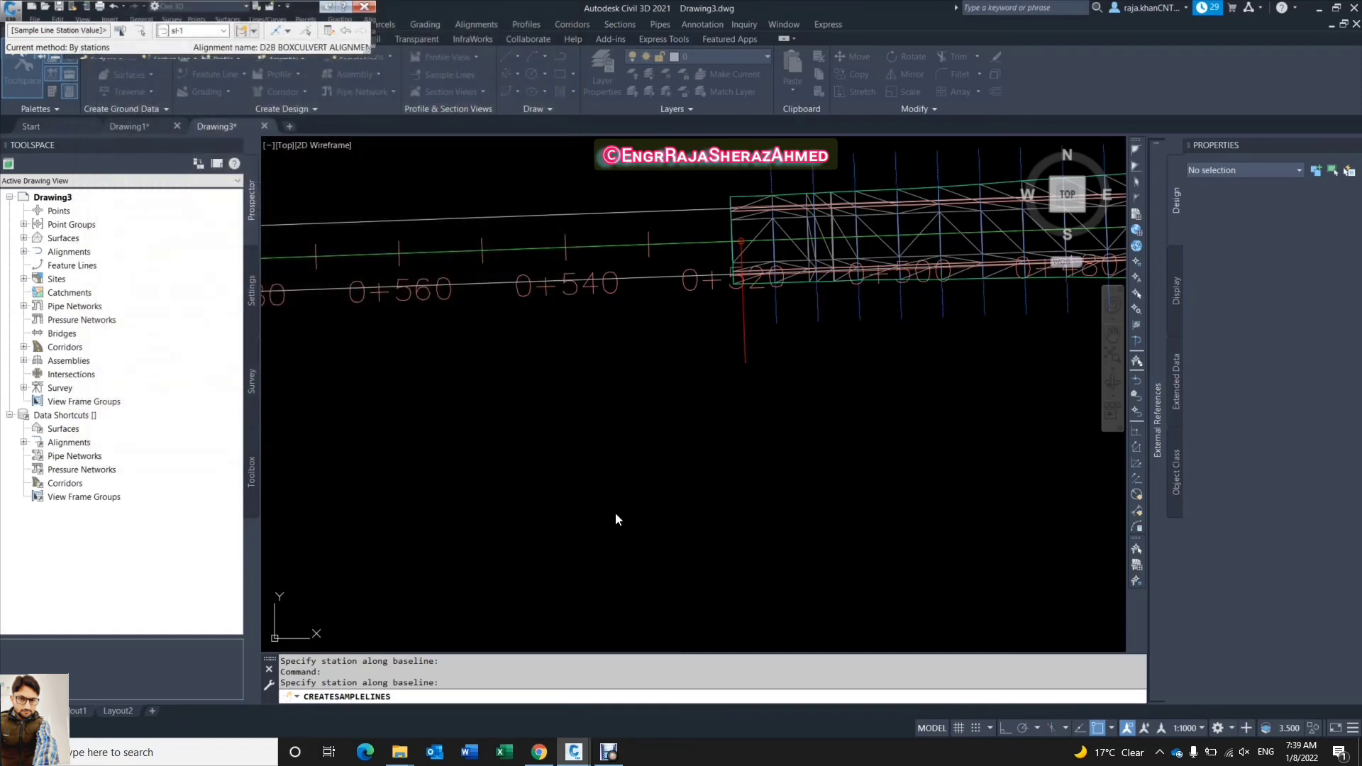
pyautogui.scroll(-5, 455, 440)
pyautogui.scroll(5, 752, 462)
pyautogui.write('0')
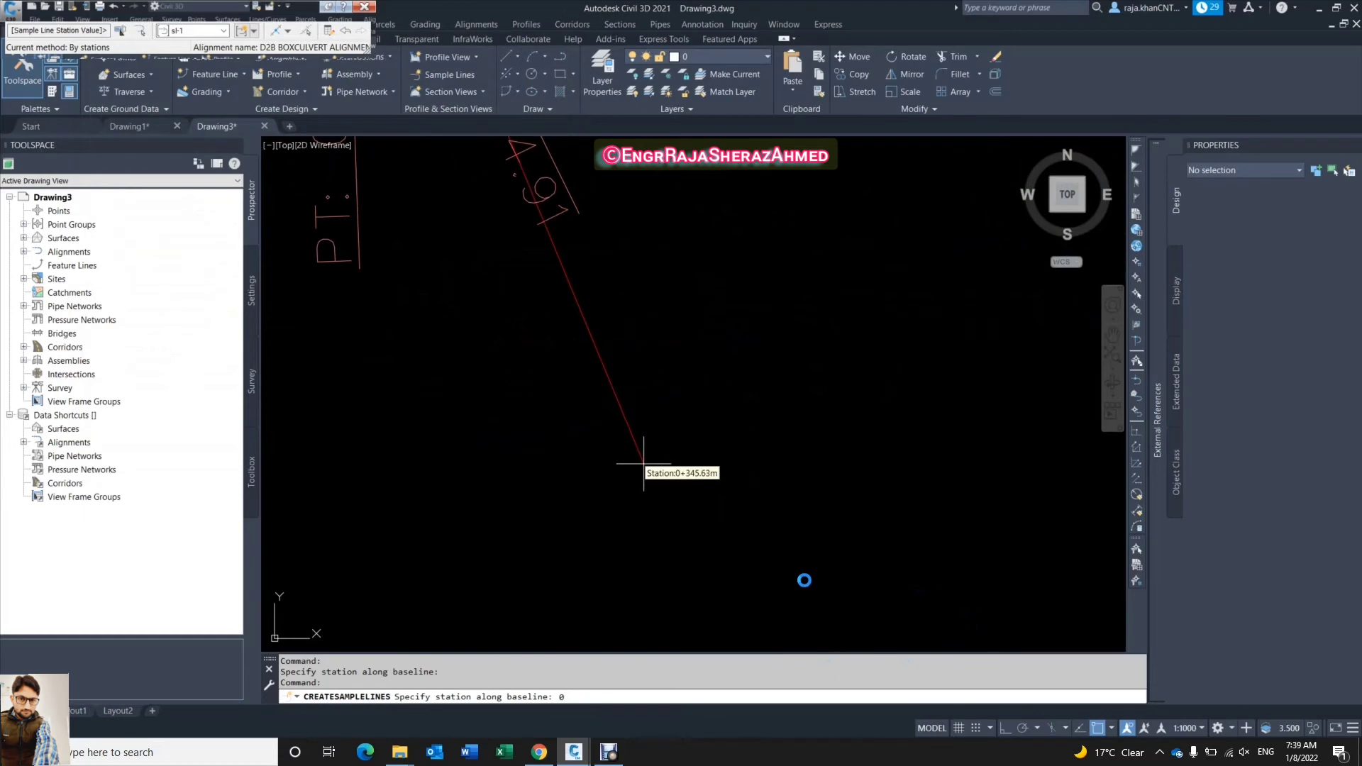
pyautogui.press('Return')
# Check the sample lines along the excavation and around the alignment's bend.
pyautogui.scroll(-6, 538, 469)
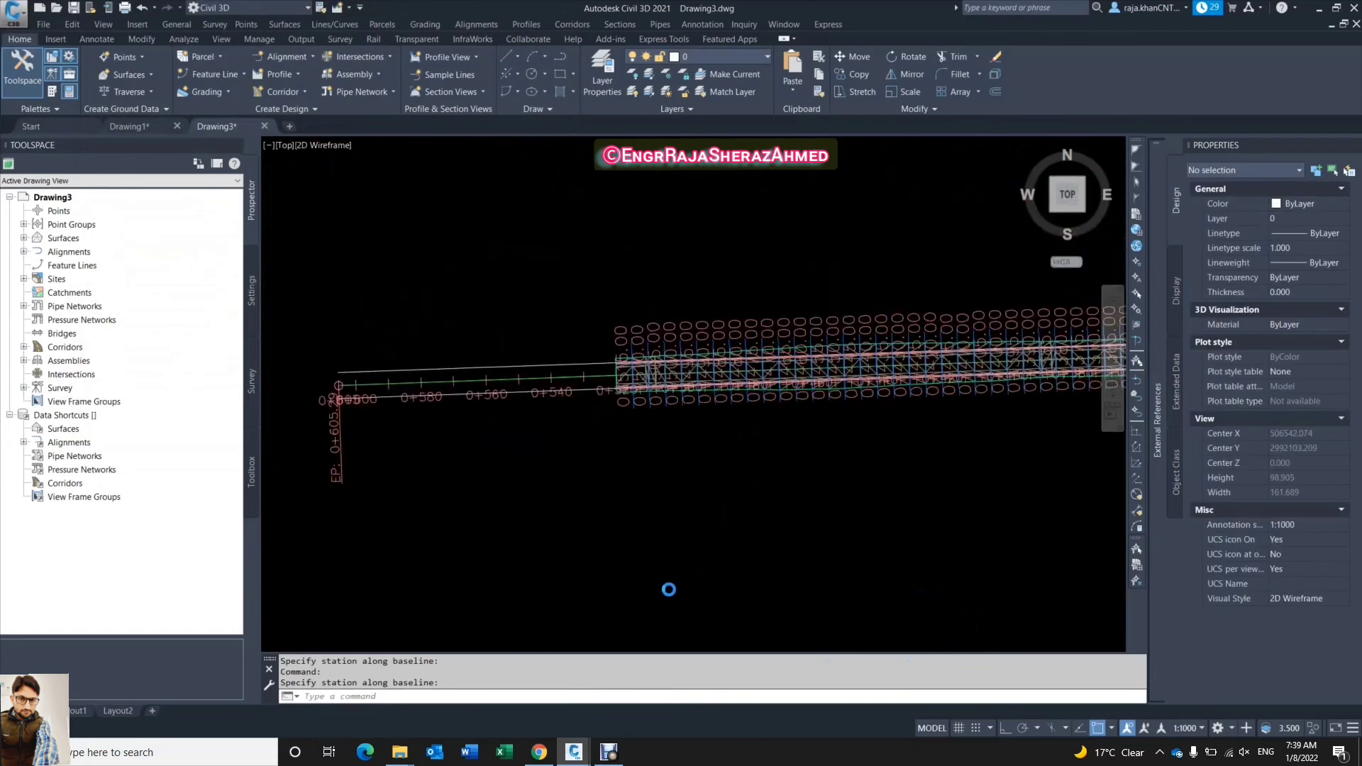
pyautogui.moveTo(769, 475); pyautogui.dragTo(572, 474, button='middle')
pyautogui.scroll(8, 748, 420)
pyautogui.click(885, 374)
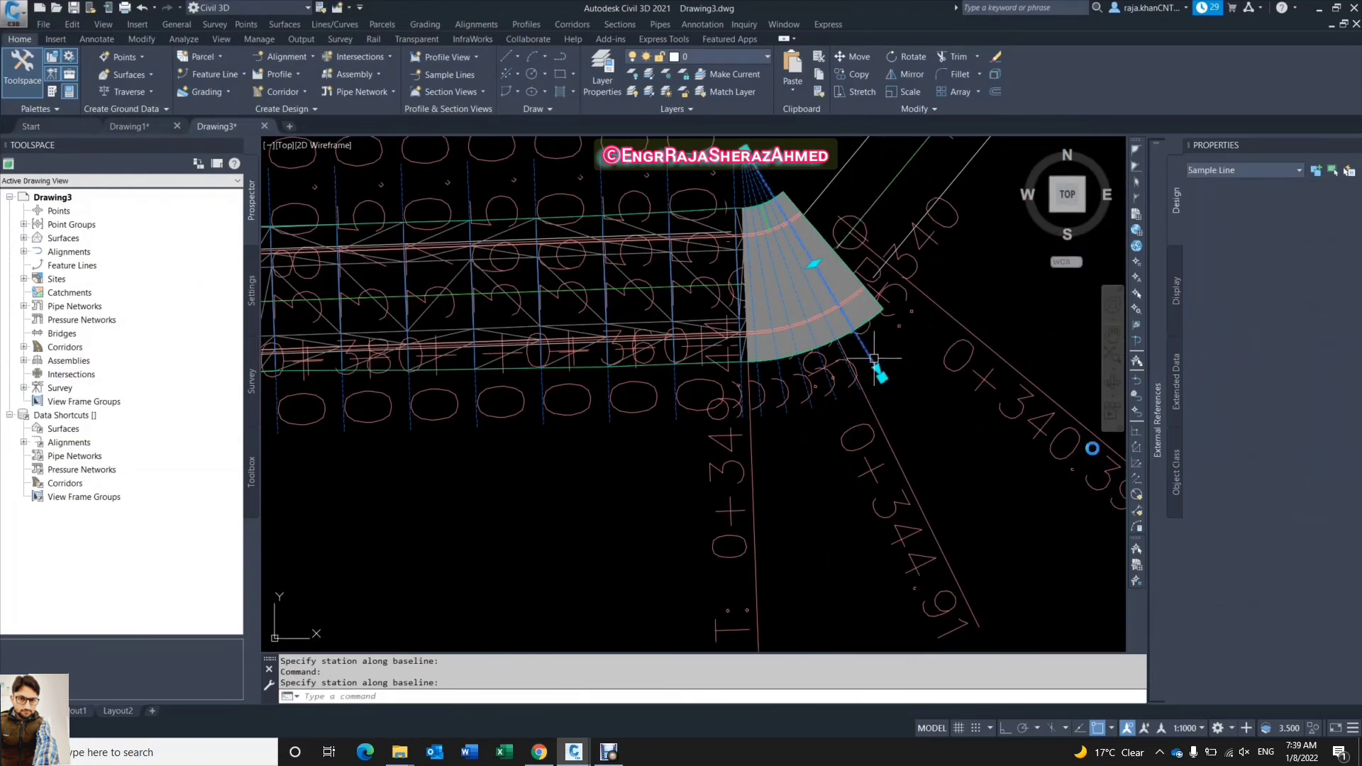
pyautogui.scroll(-6, 882, 371)
pyautogui.press('Escape')
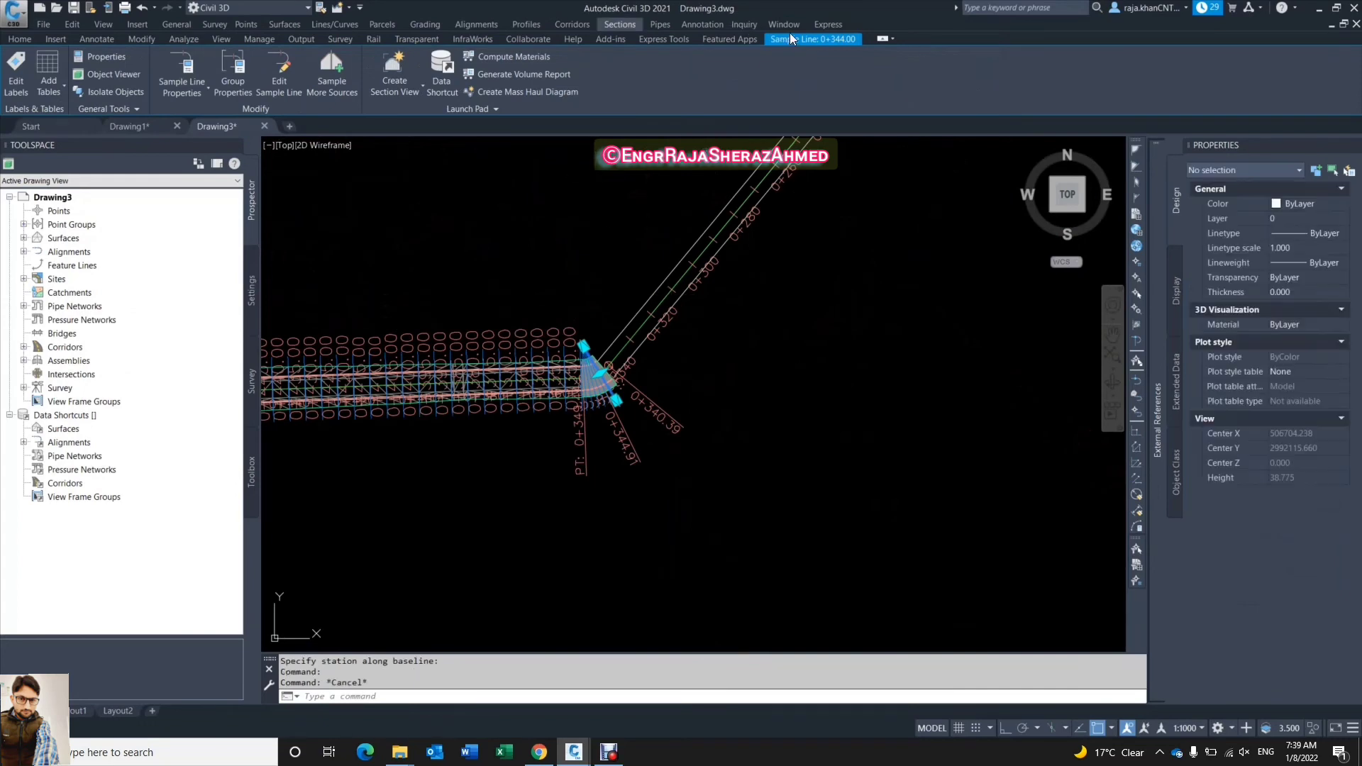
# Create multiple section views for the sample line group with draft placement and otherwise default settings, placing their origin in the empty area beside the alignment.
pyautogui.click(628, 25)
pyautogui.click(692, 75)
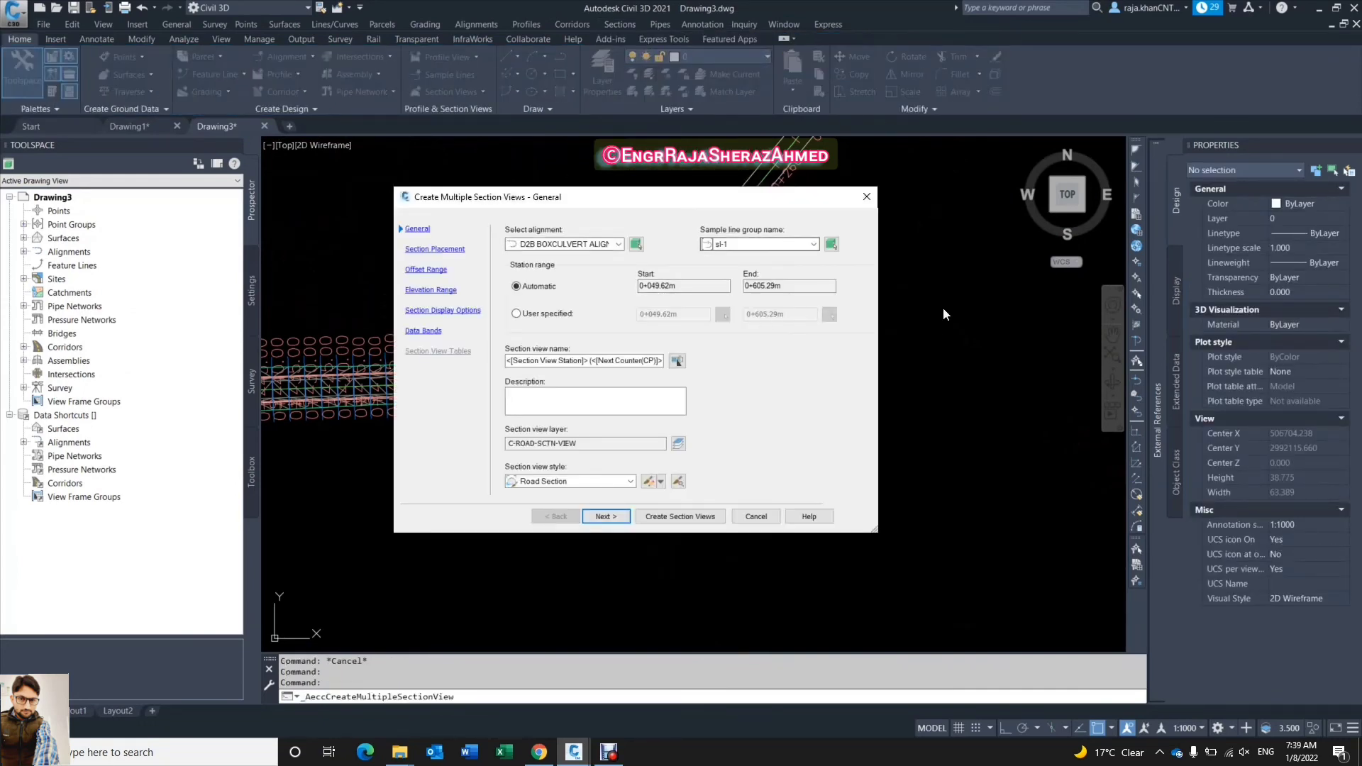
pyautogui.press('Return')
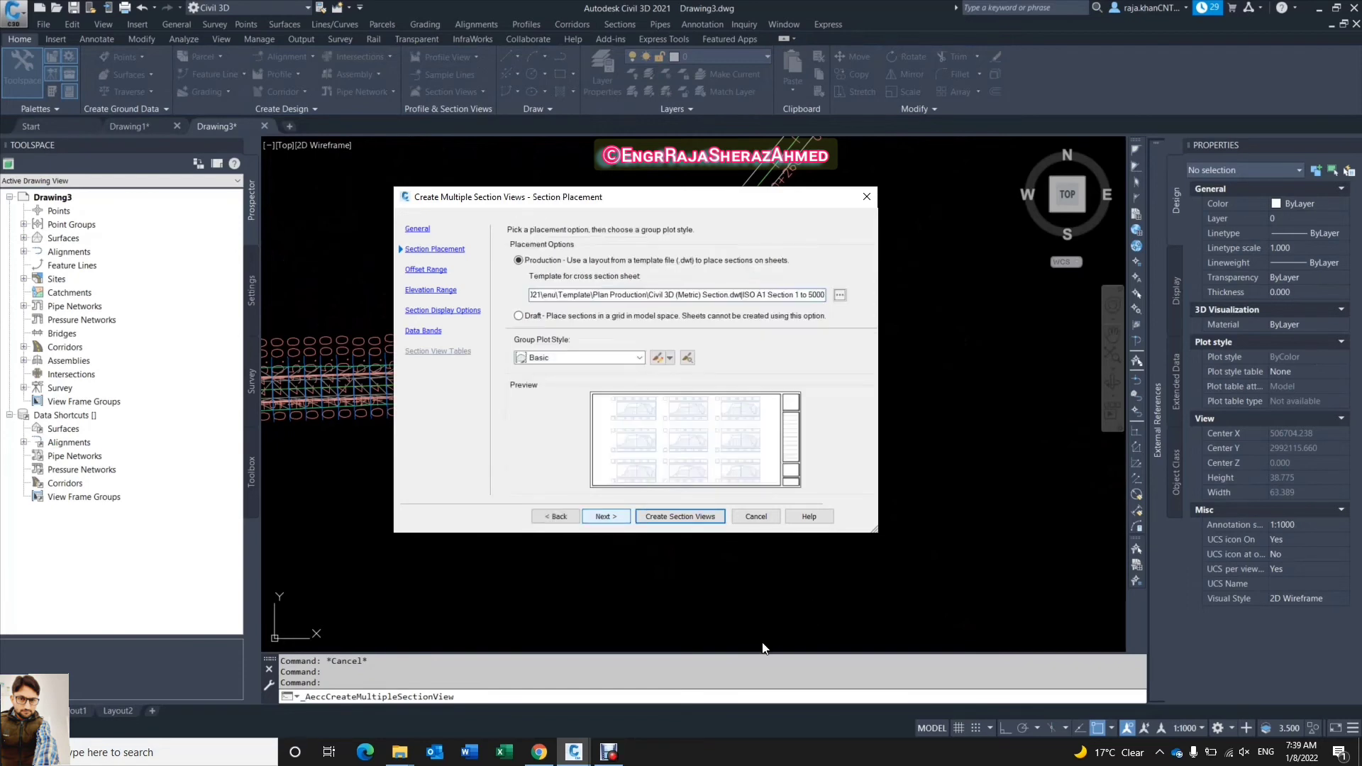
pyautogui.click(519, 315)
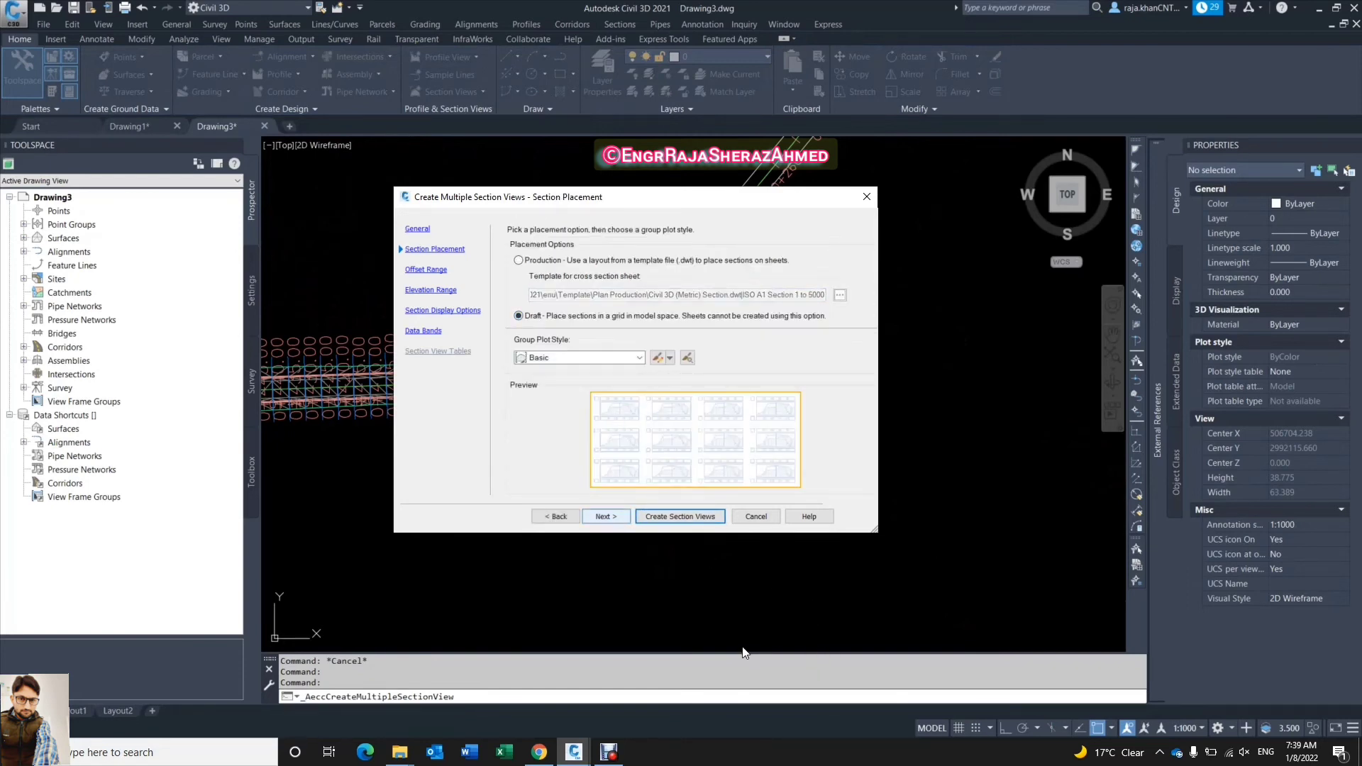
pyautogui.press('Return')
pyautogui.press('Return')
pyautogui.press('Return')
pyautogui.press('Return')
pyautogui.press('Return')
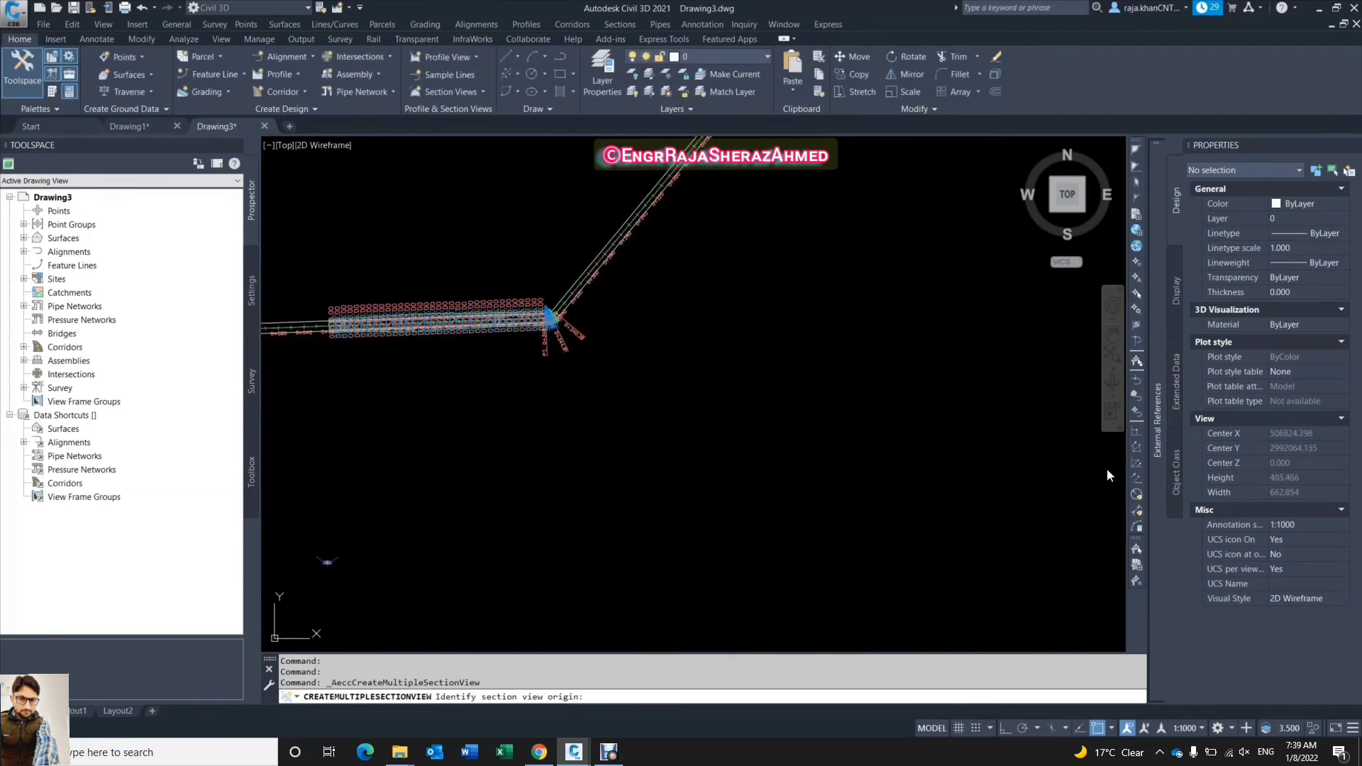
pyautogui.moveTo(899, 435)
pyautogui.mouseDown(button='middle')
pyautogui.moveTo(767, 365)
pyautogui.moveTo(635, 222)
pyautogui.mouseUp(button='middle')
# Examine the box culvert, excavation slopes, ground and invert lines in the 0+345.00 section view.
pyautogui.scroll(4, 713, 413)
pyautogui.scroll(8, 715, 417)
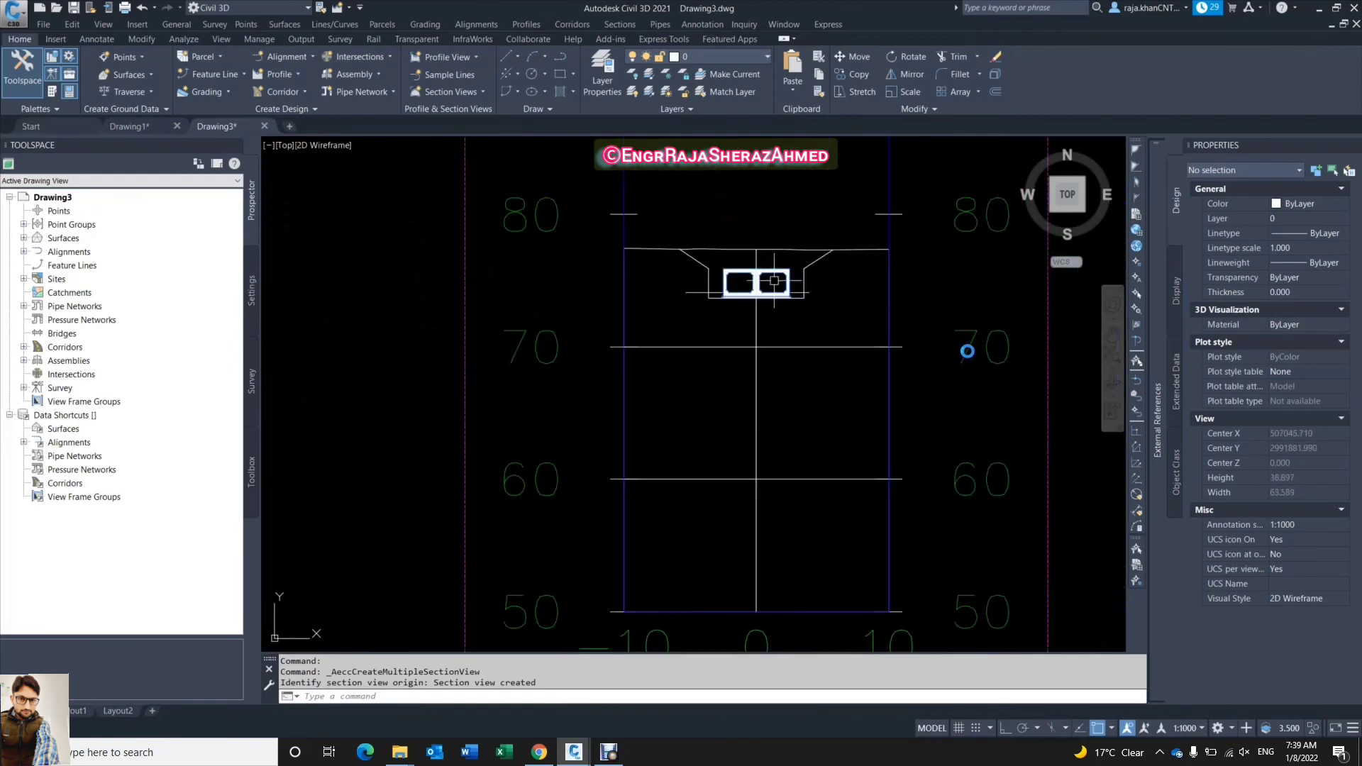
pyautogui.scroll(7, 774, 281)
pyautogui.scroll(-4, 731, 322)
pyautogui.click(700, 401)
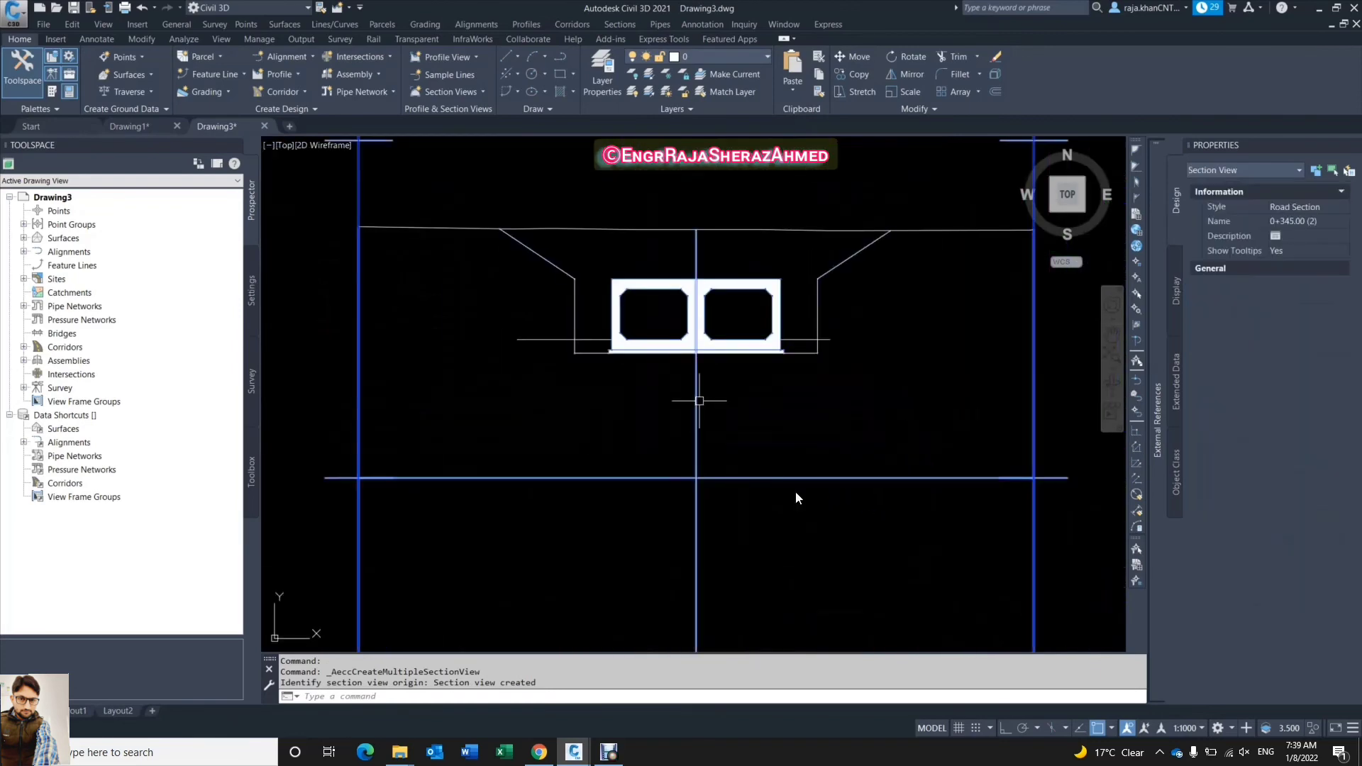
pyautogui.scroll(-3, 636, 394)
pyautogui.press('Escape')
pyautogui.scroll(3, 666, 391)
pyautogui.doubleClick(807, 507)
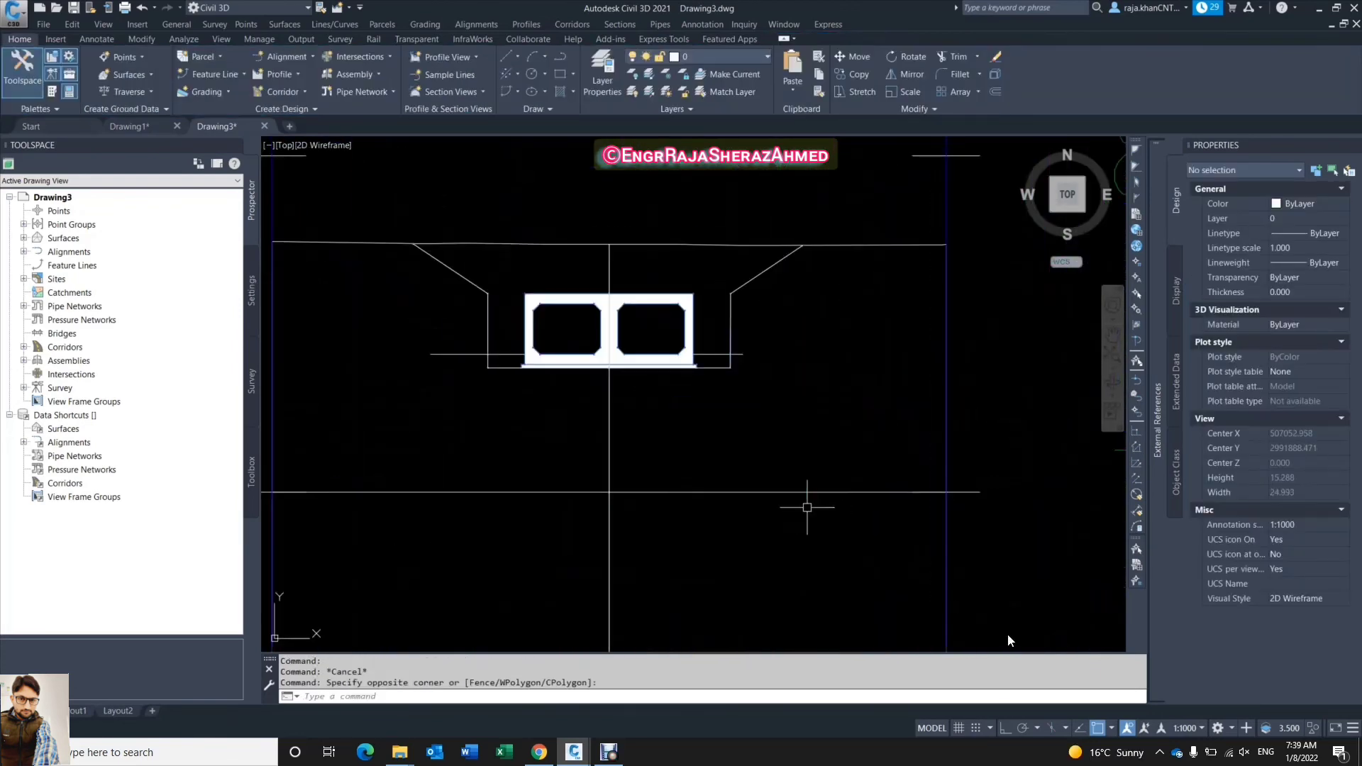
pyautogui.scroll(3, 713, 359)
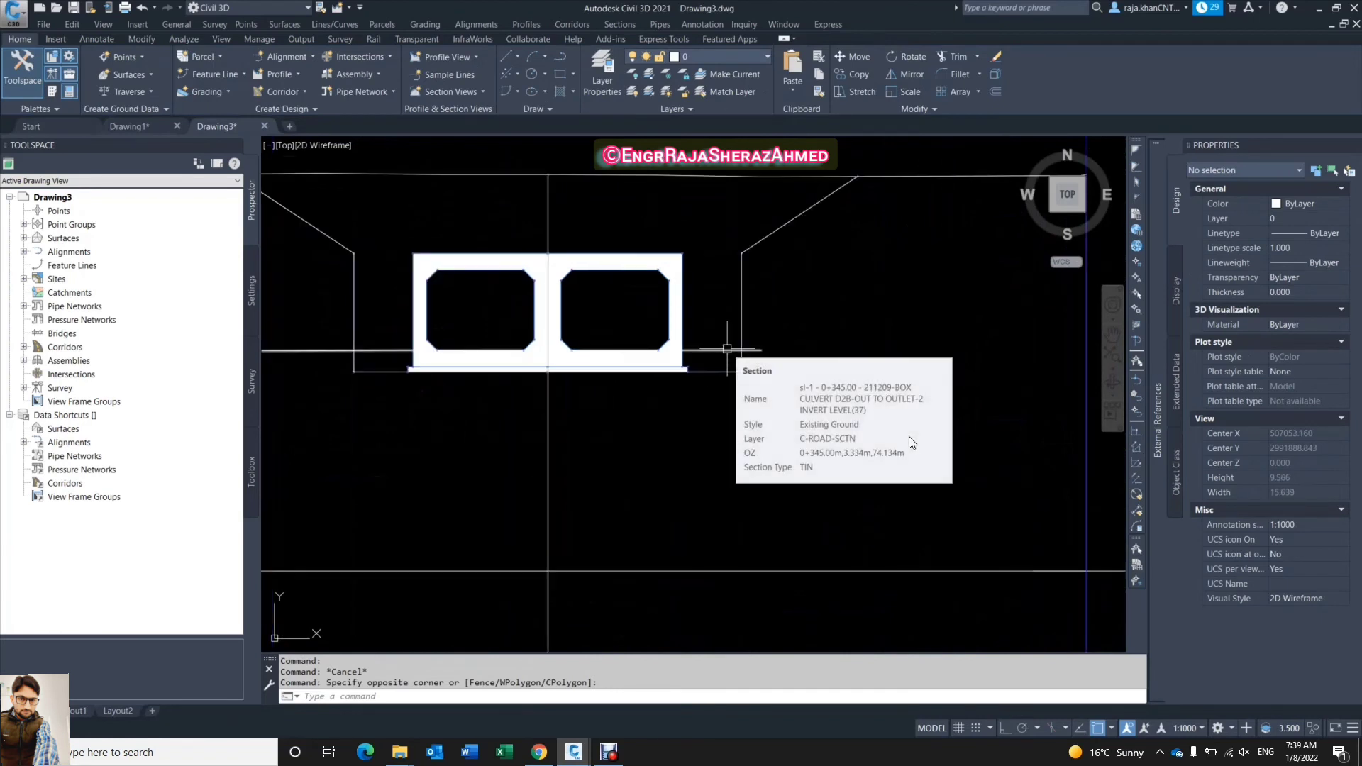
# Browse the grid of section views and examine the excavation shape and culvert at stations further along the alignment.
pyautogui.scroll(-10, 727, 349)
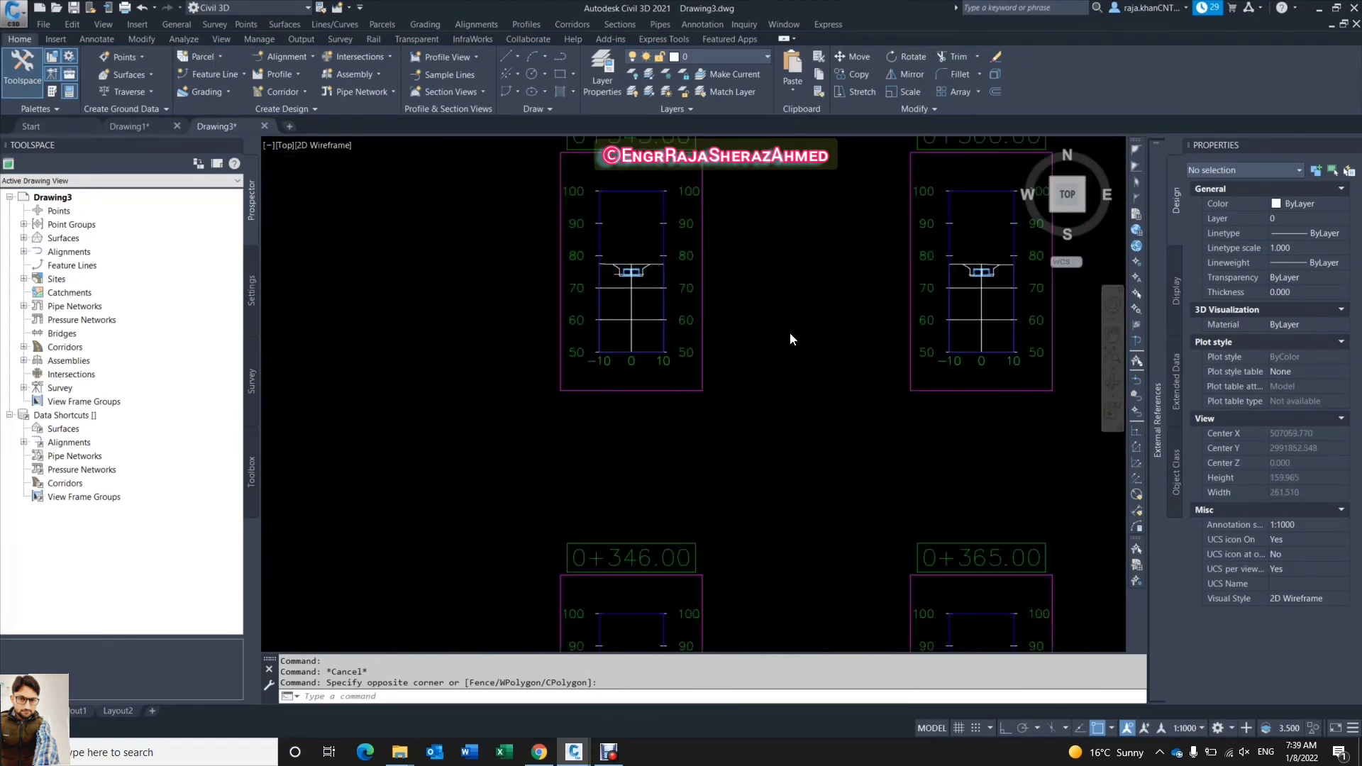
pyautogui.scroll(10, 560, 482)
pyautogui.scroll(-12, 611, 478)
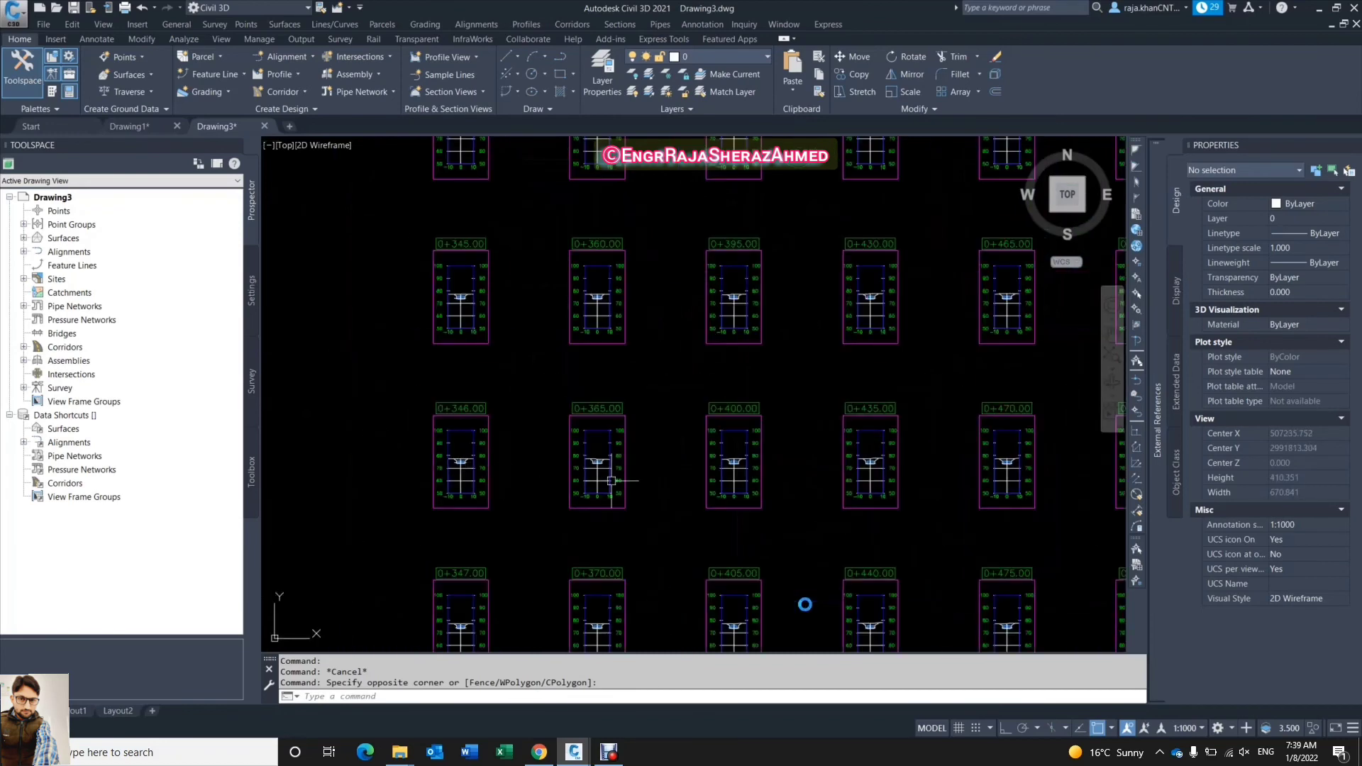
pyautogui.scroll(12, 754, 471)
pyautogui.scroll(-8, 638, 341)
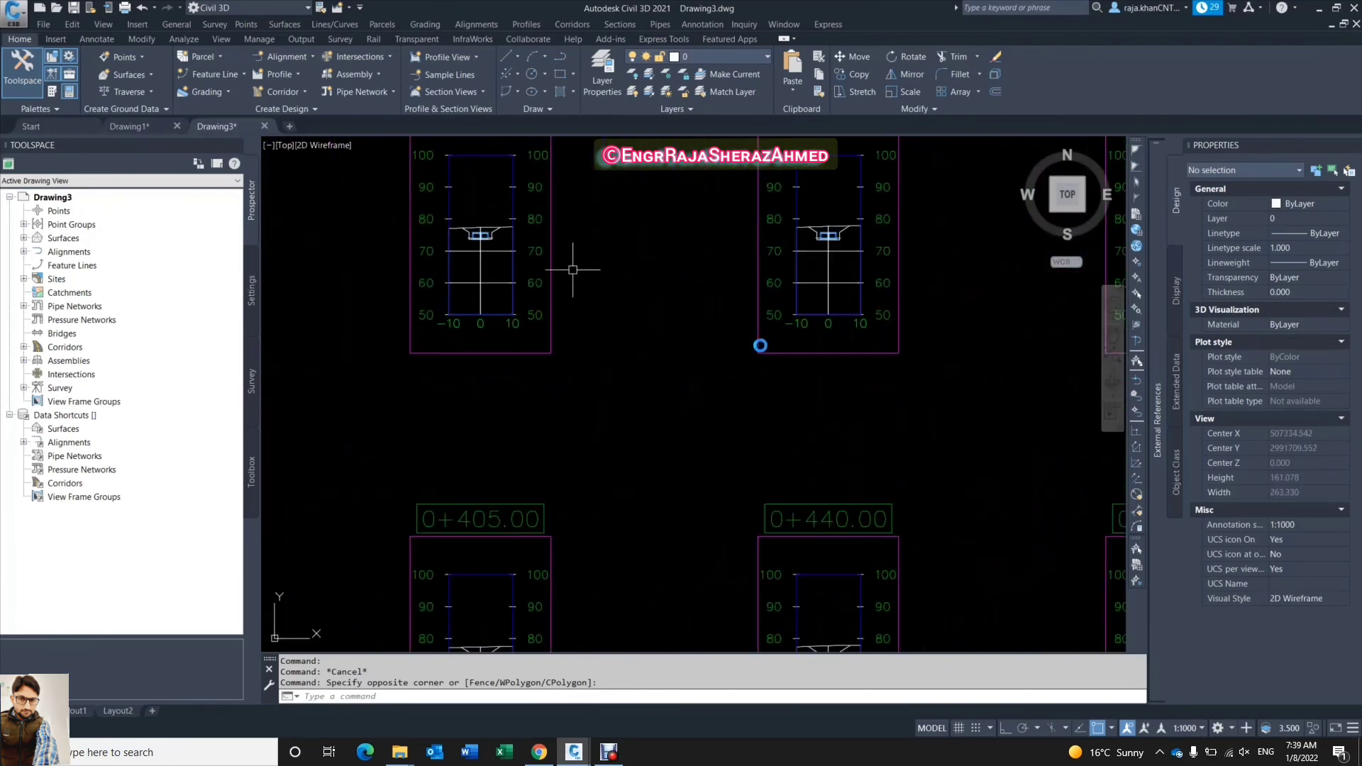
pyautogui.scroll(10, 761, 344)
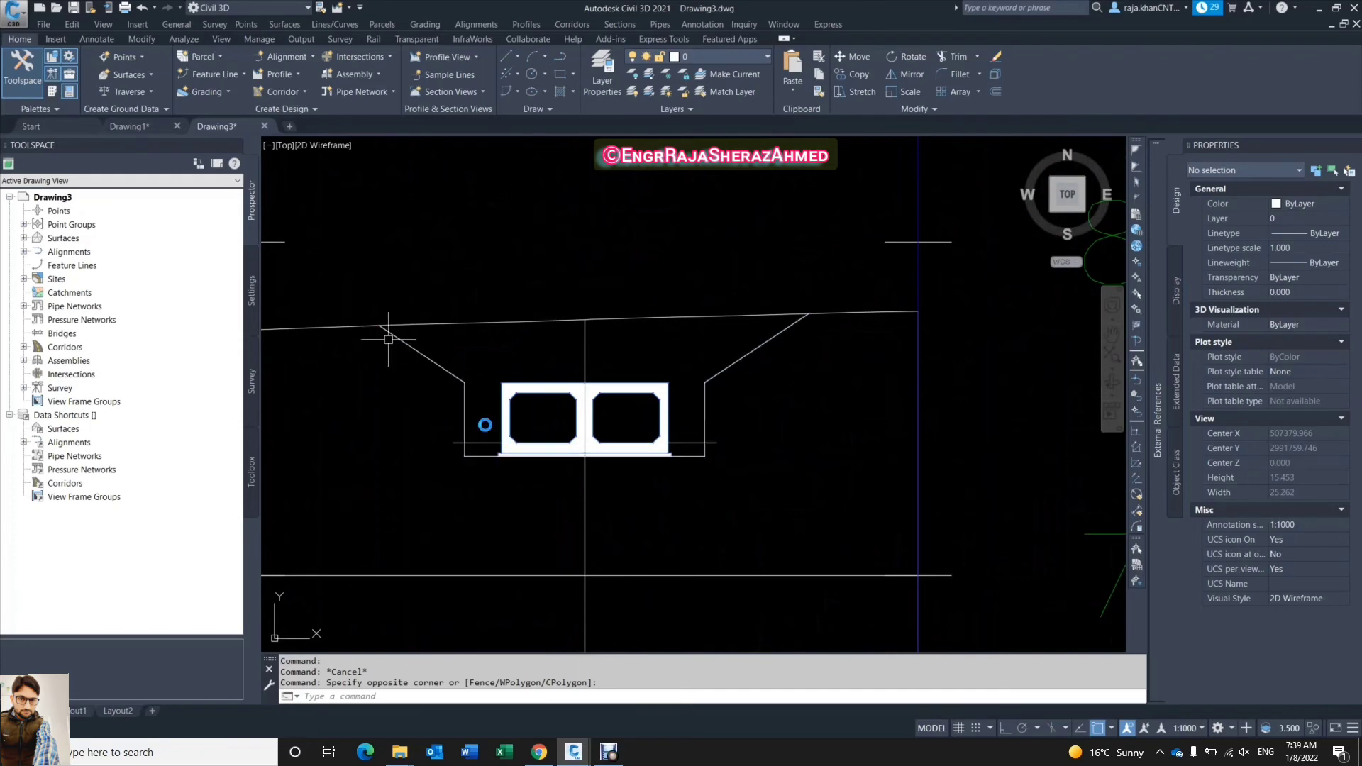
pyautogui.click(572, 368)
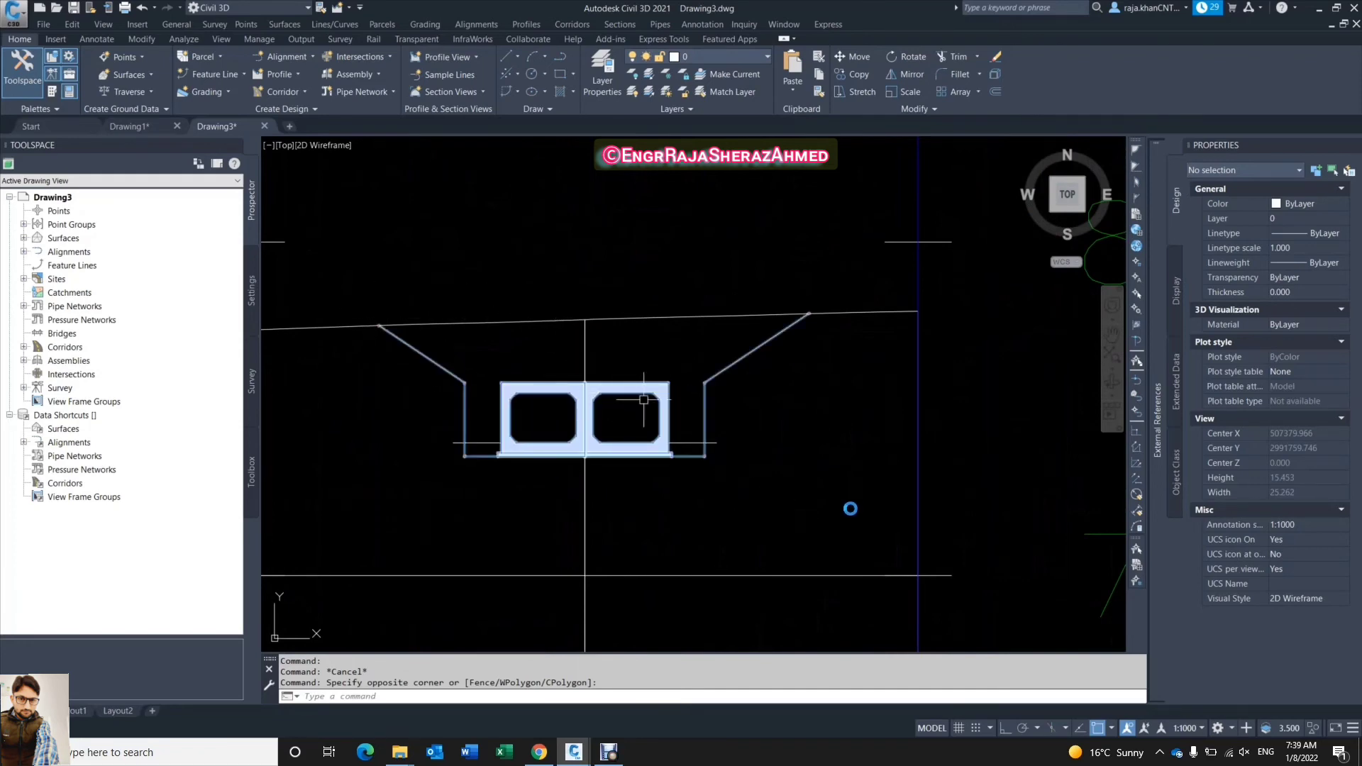
pyautogui.scroll(-10, 761, 336)
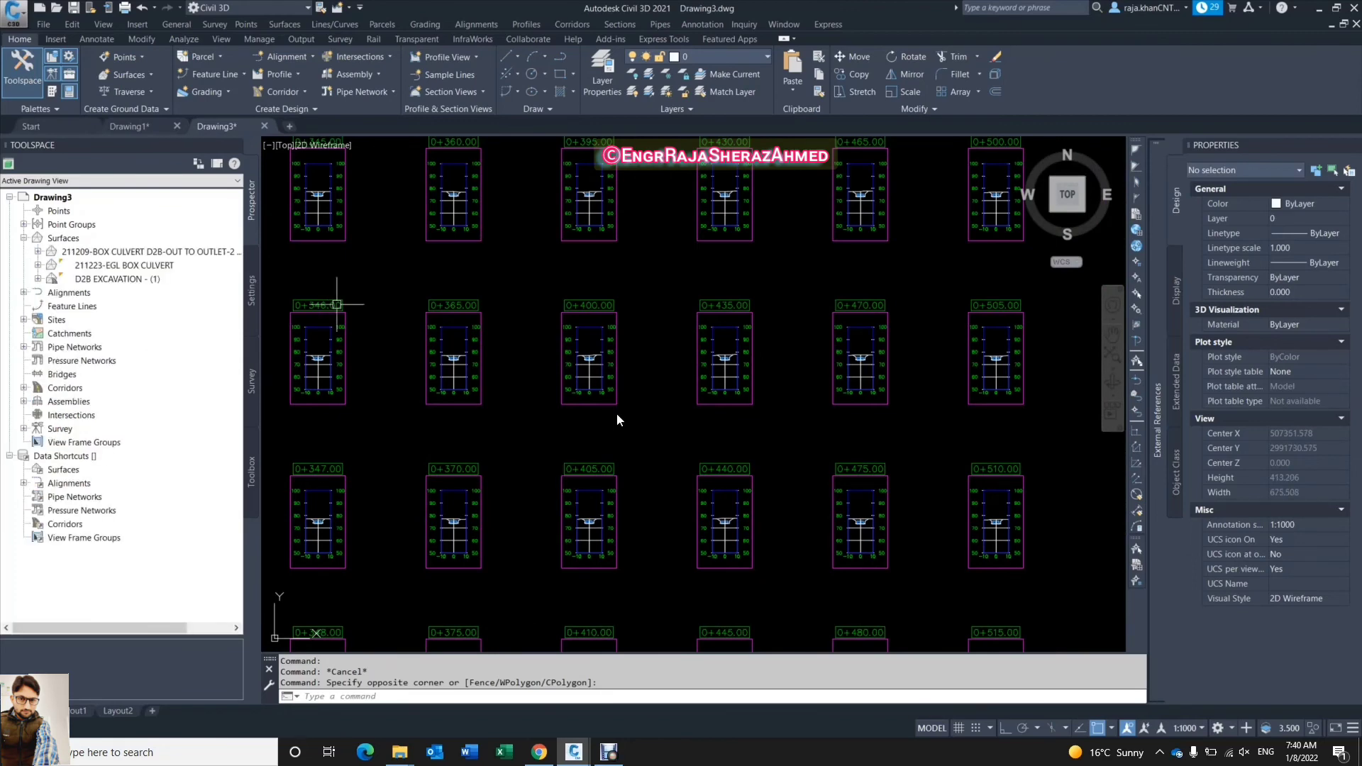
# Save the drawing.
pyautogui.scroll(-10, 699, 364)
pyautogui.click(503, 421)
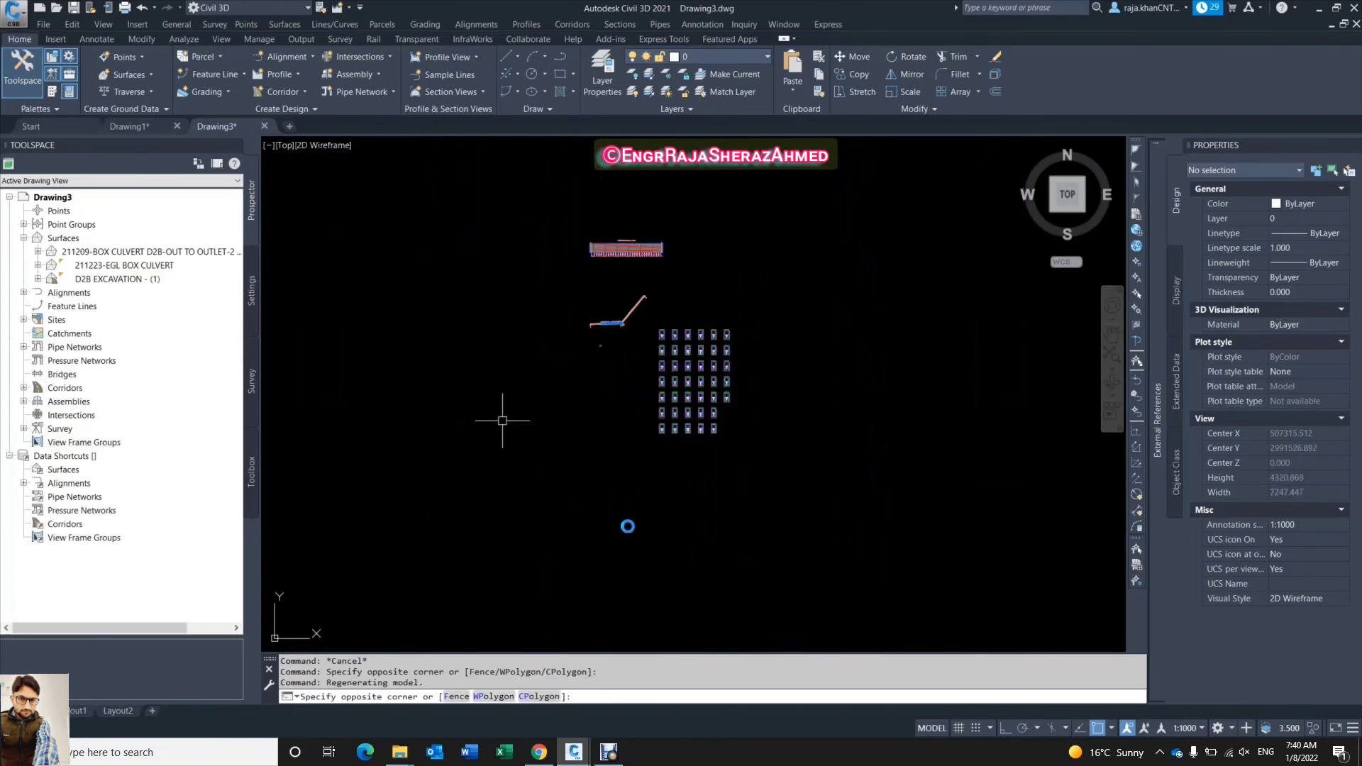
pyautogui.click(628, 527)
pyautogui.click(73, 7)
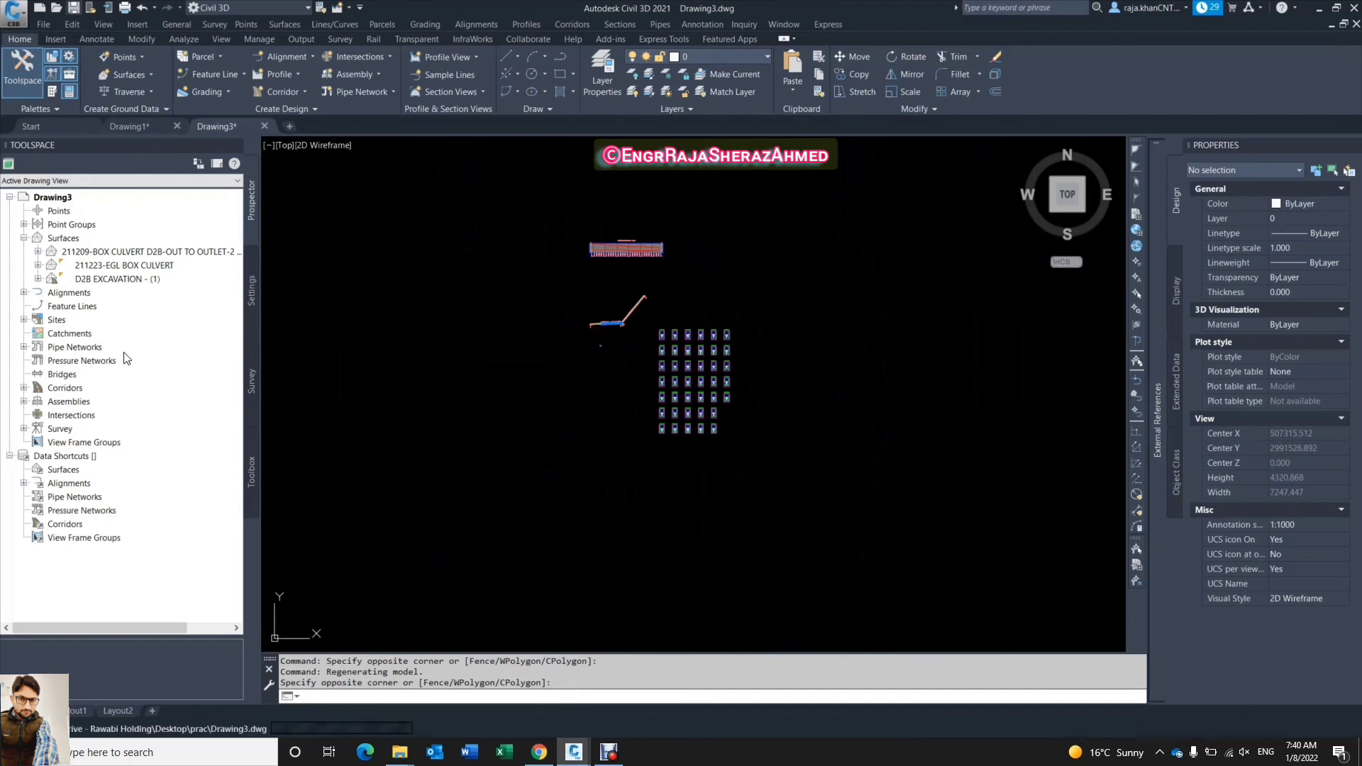
# Select the D2B EXCAVATION surface and inspect its base and side slopes in 3D in the Object Viewer.
pyautogui.rightClick(117, 279)
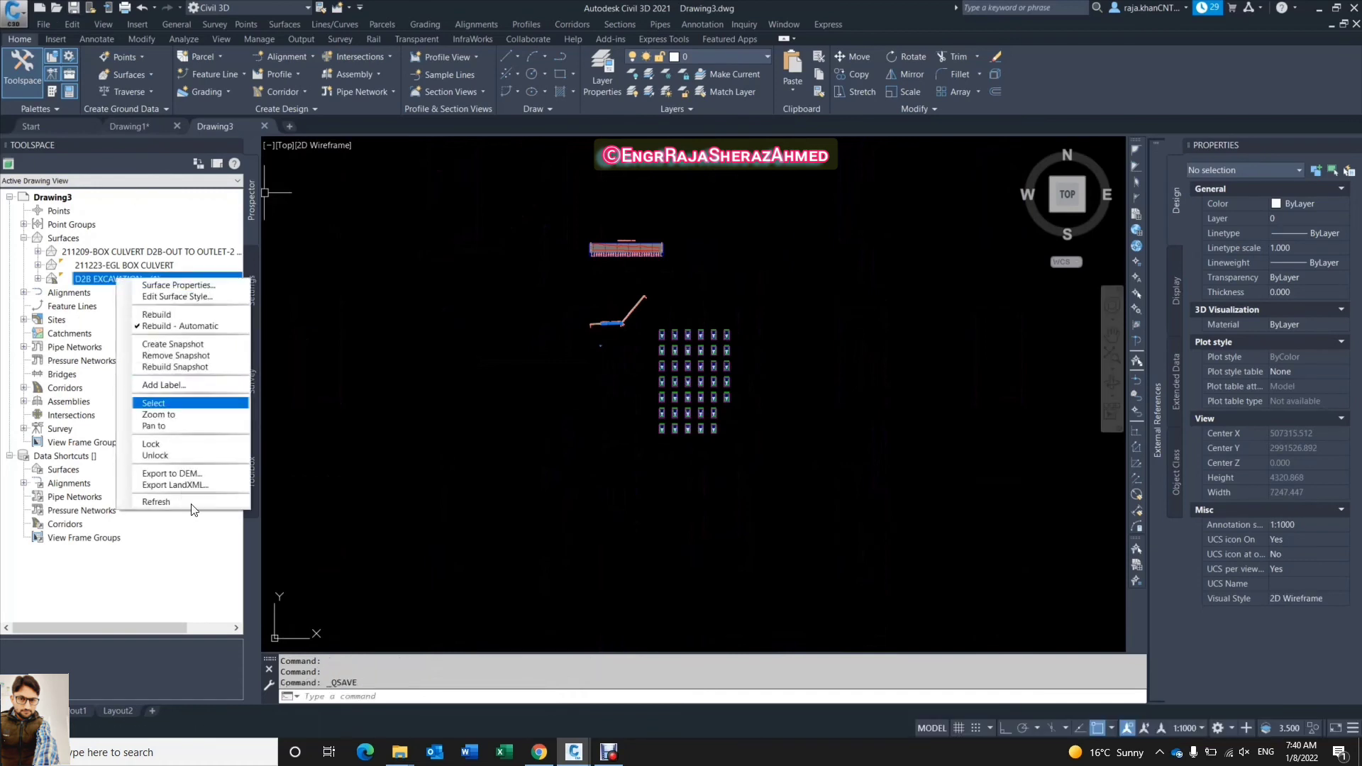
pyautogui.click(163, 403)
pyautogui.rightClick(533, 345)
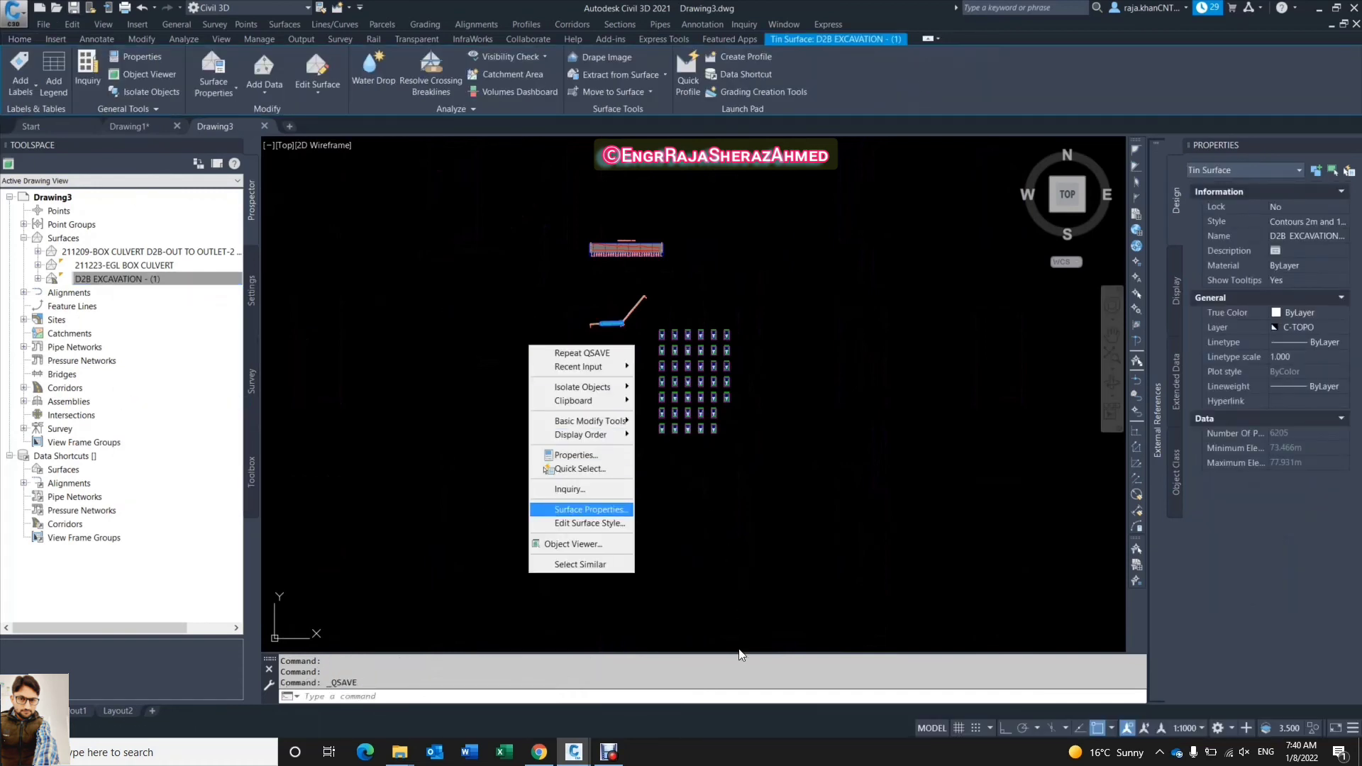
pyautogui.press('Down')
pyautogui.press('Return')
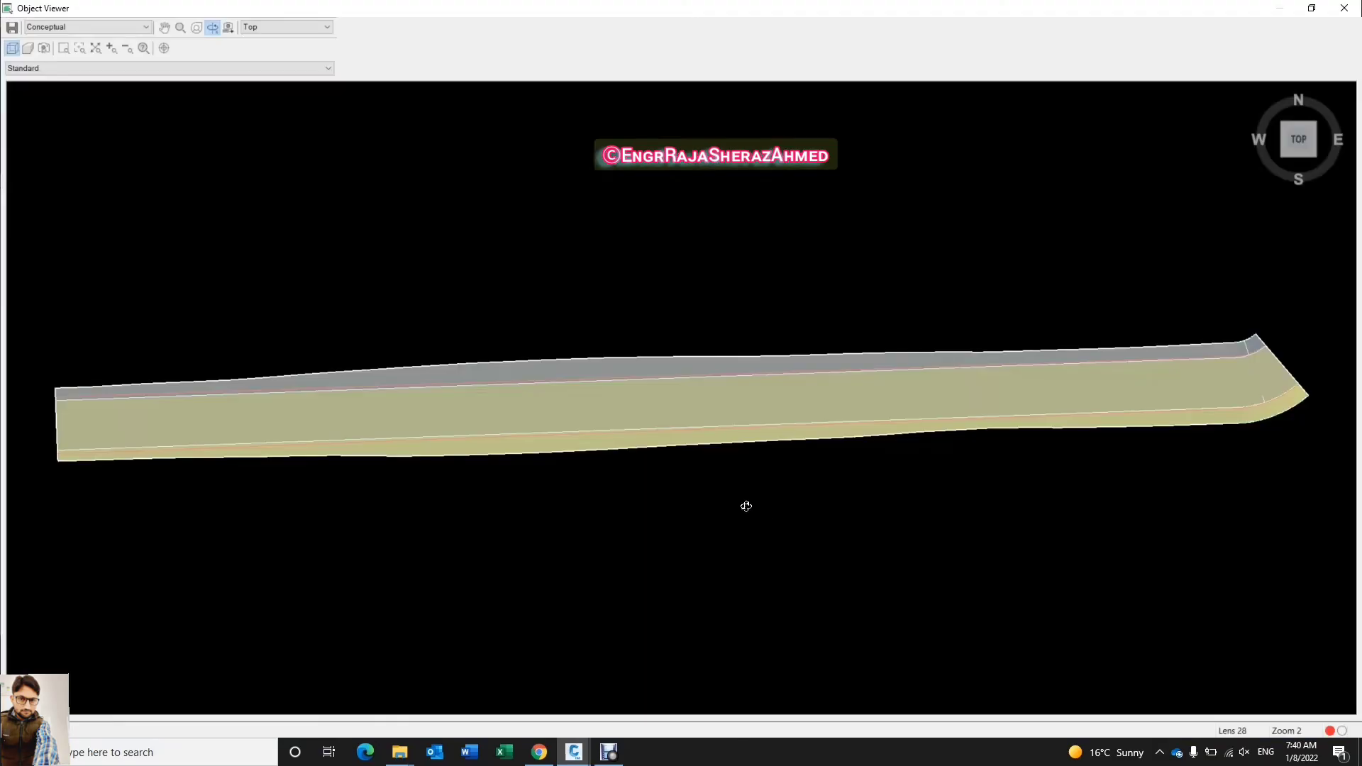
pyautogui.moveTo(746, 506); pyautogui.dragTo(1063, 576)
pyautogui.scroll(5, 979, 698)
pyautogui.moveTo(869, 702); pyautogui.dragTo(843, 730)
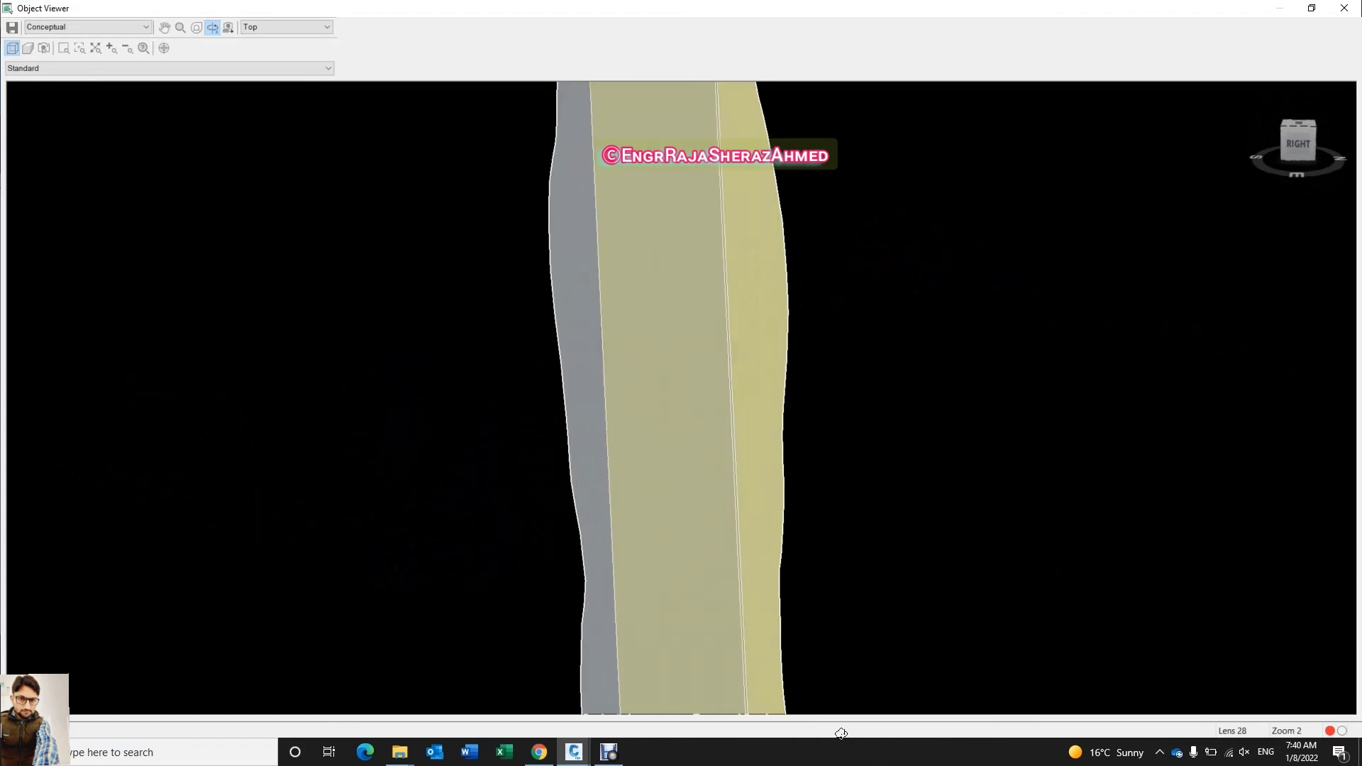
pyautogui.moveTo(844, 681); pyautogui.dragTo(866, 394, button='middle')
pyautogui.moveTo(876, 562); pyautogui.dragTo(769, 534)
pyautogui.press('Escape')
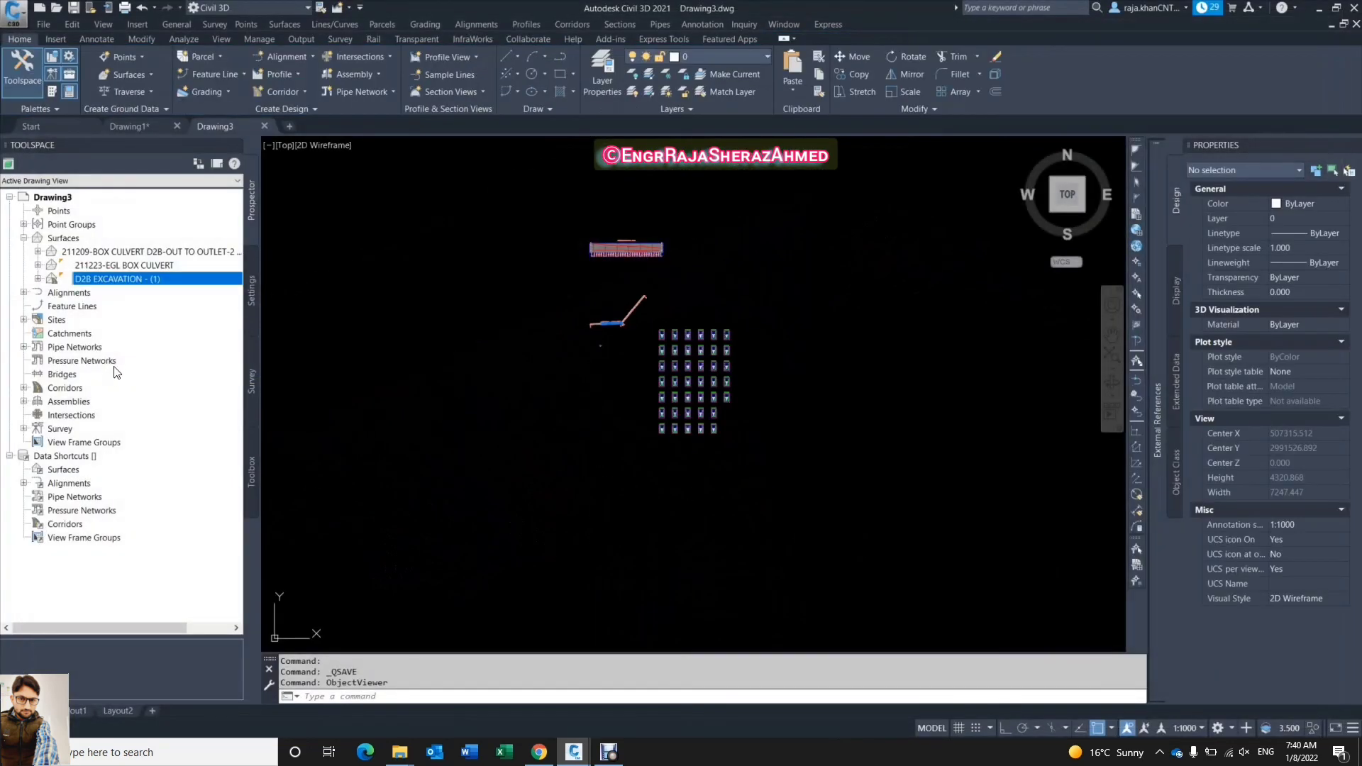
# Export only the D2B EXCAVATION surface to a LandXML file named 12345 in the prac folder.
pyautogui.rightClick(107, 279)
pyautogui.click(165, 486)
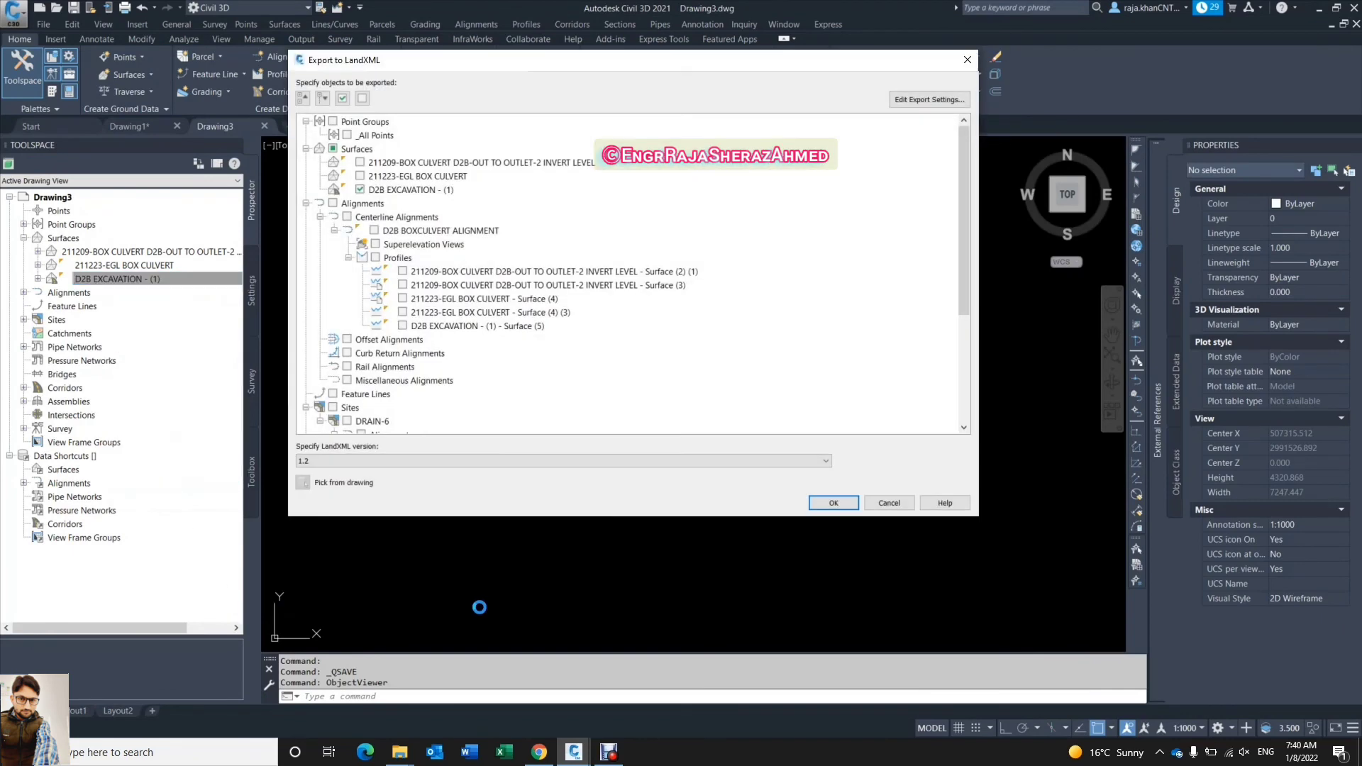
pyautogui.press('Return')
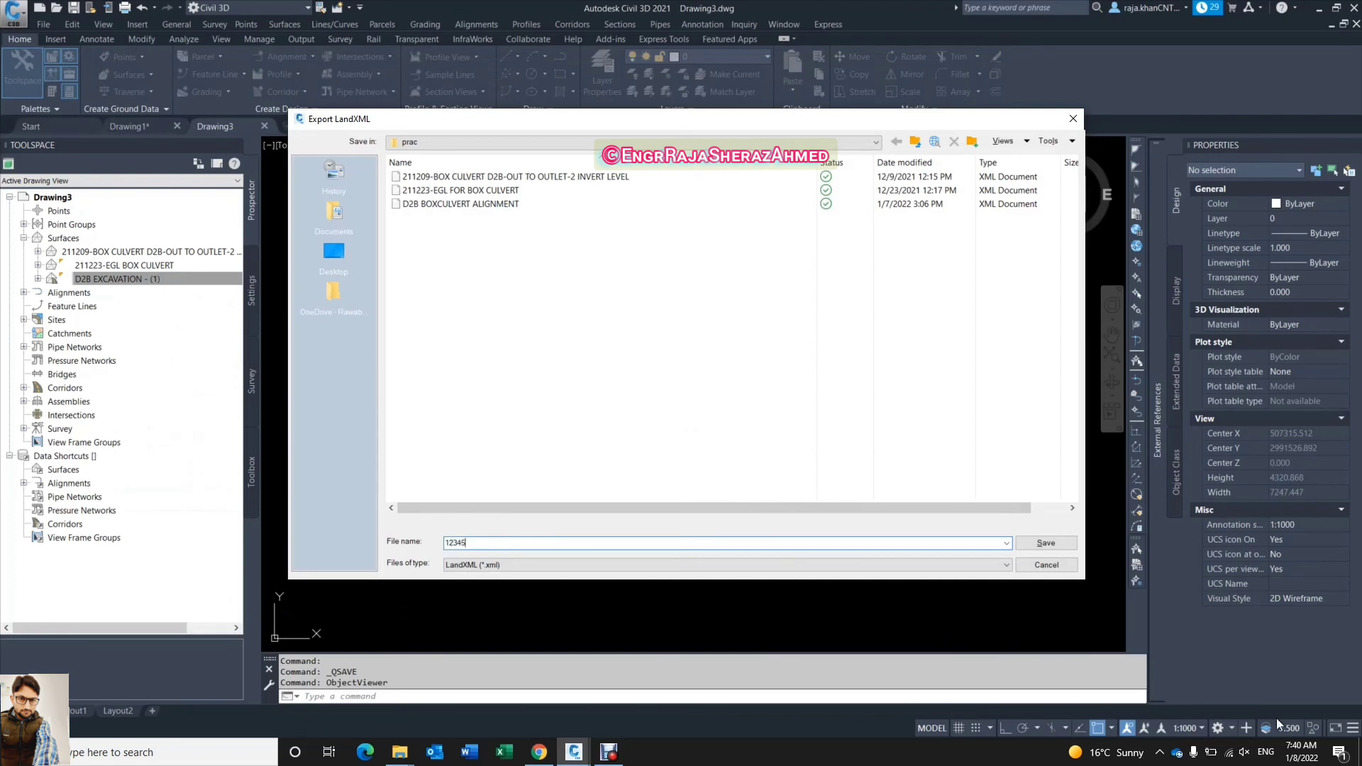
pyautogui.press('Return')
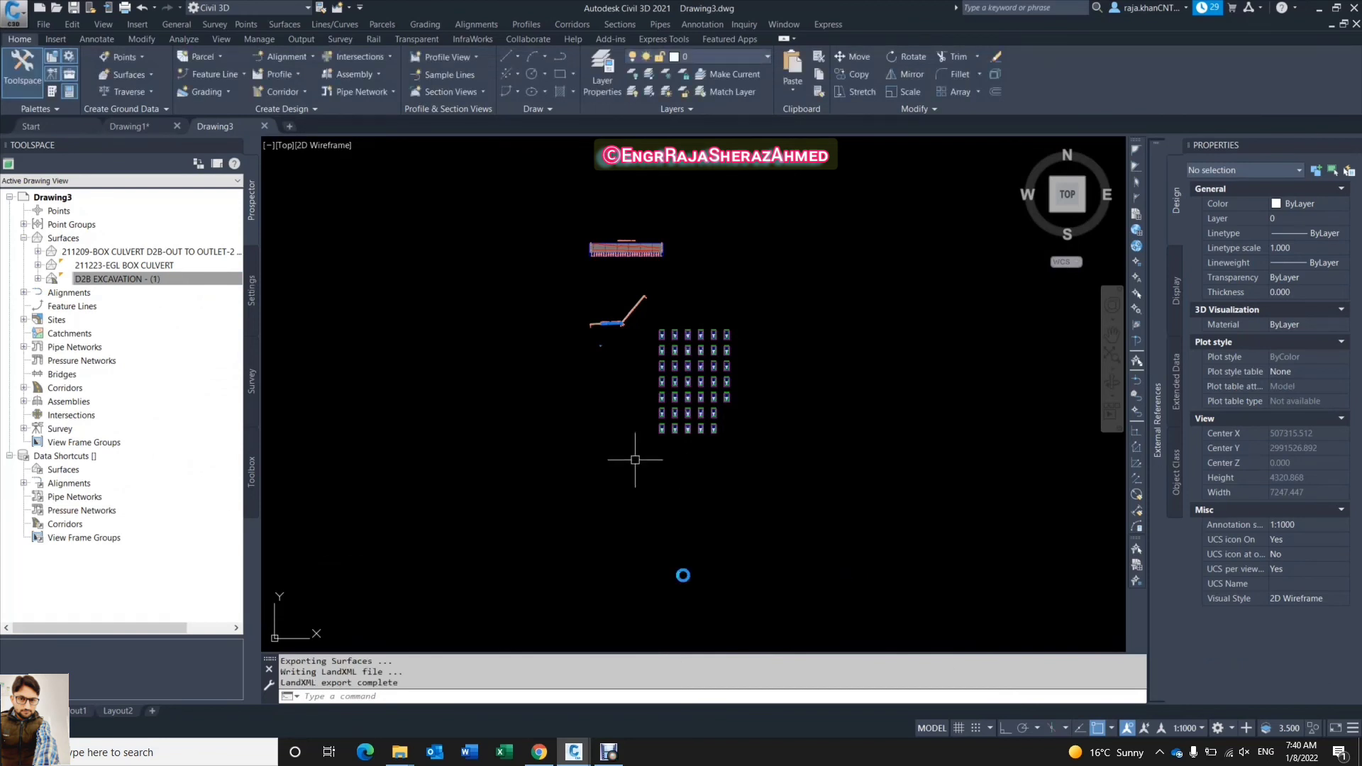
# Create a new drawing and import the 12345 LandXML file with its surface into it.
pyautogui.click(290, 126)
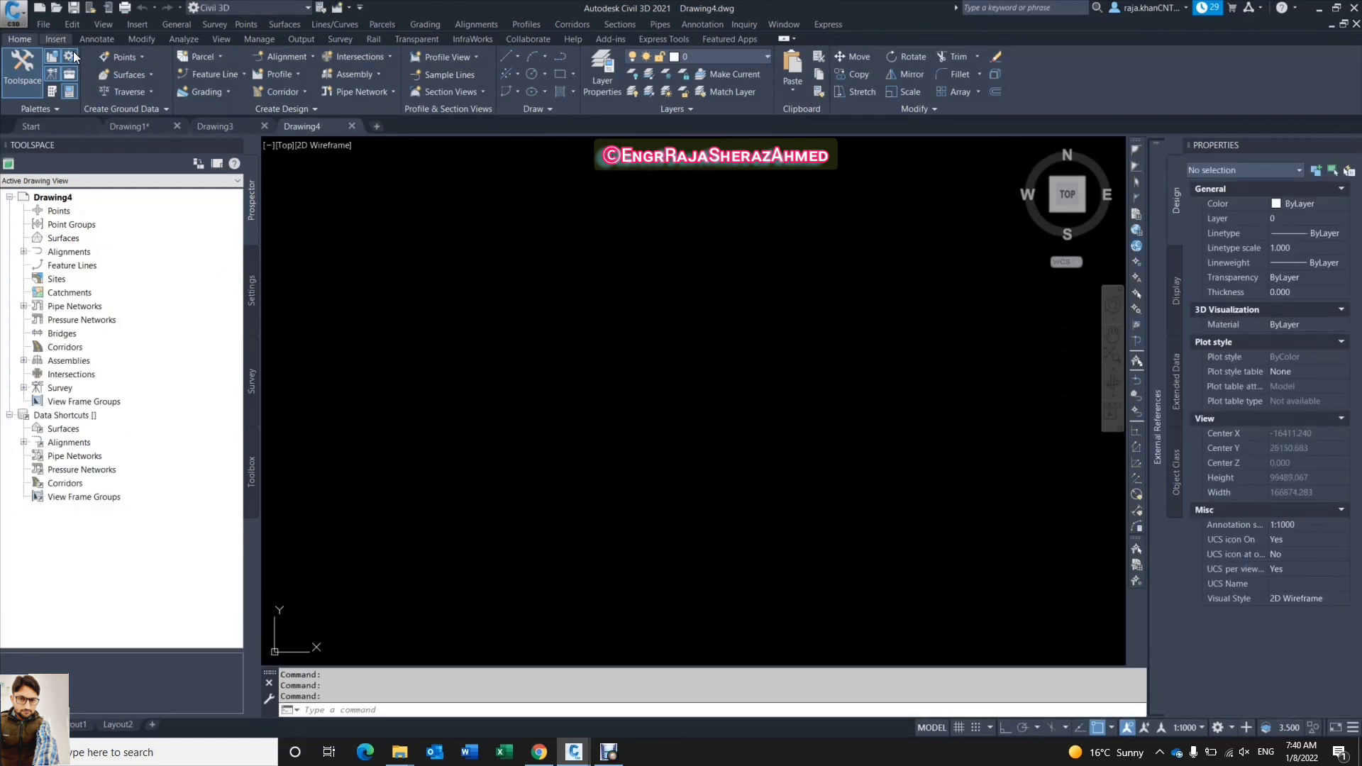
pyautogui.scroll(-1, 74, 57)
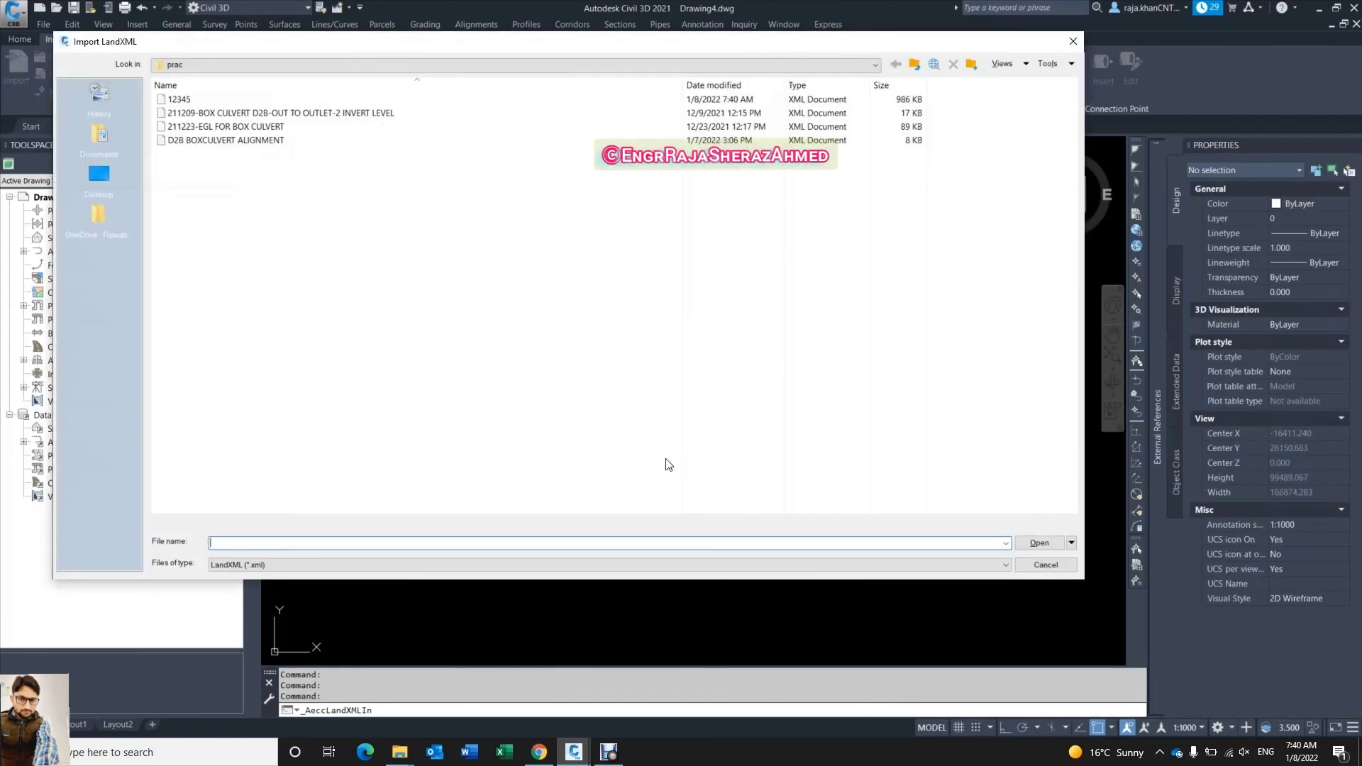
pyautogui.doubleClick(181, 99)
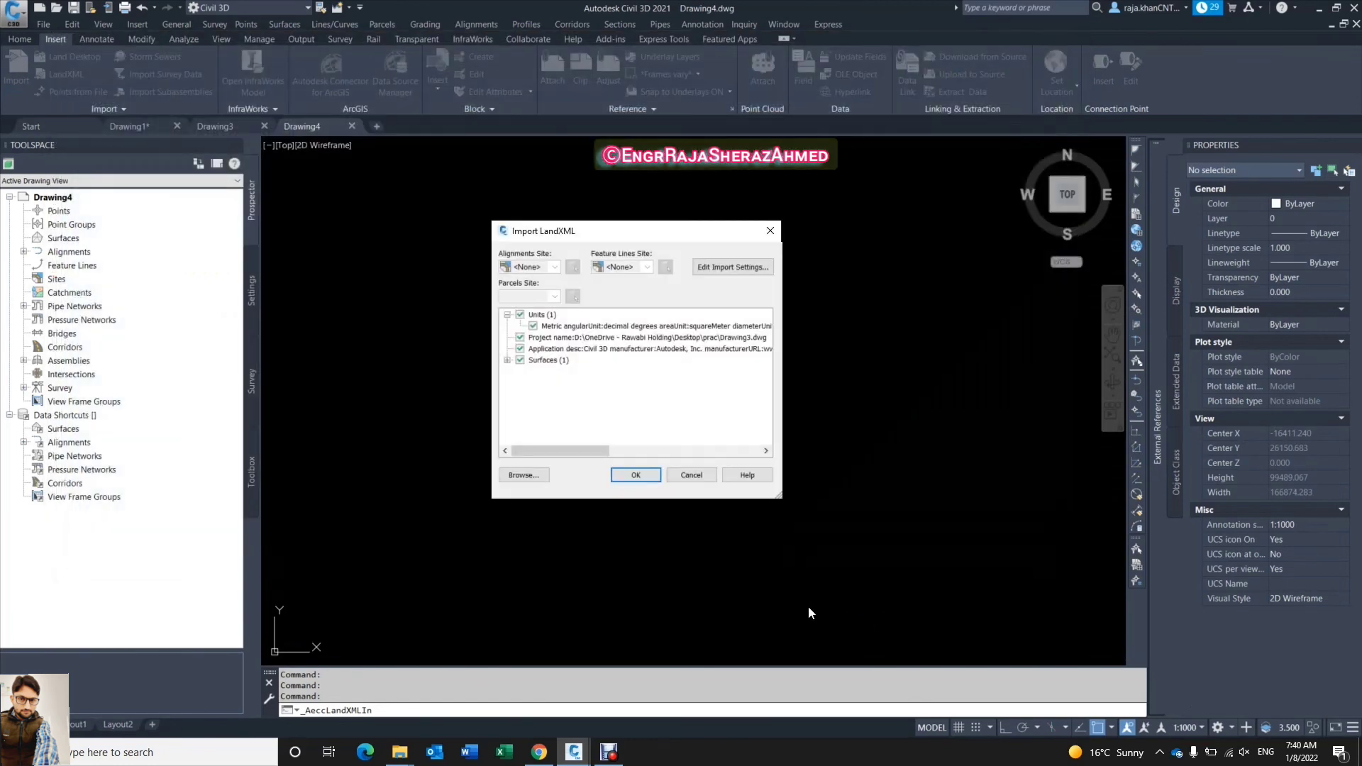
pyautogui.press('Return')
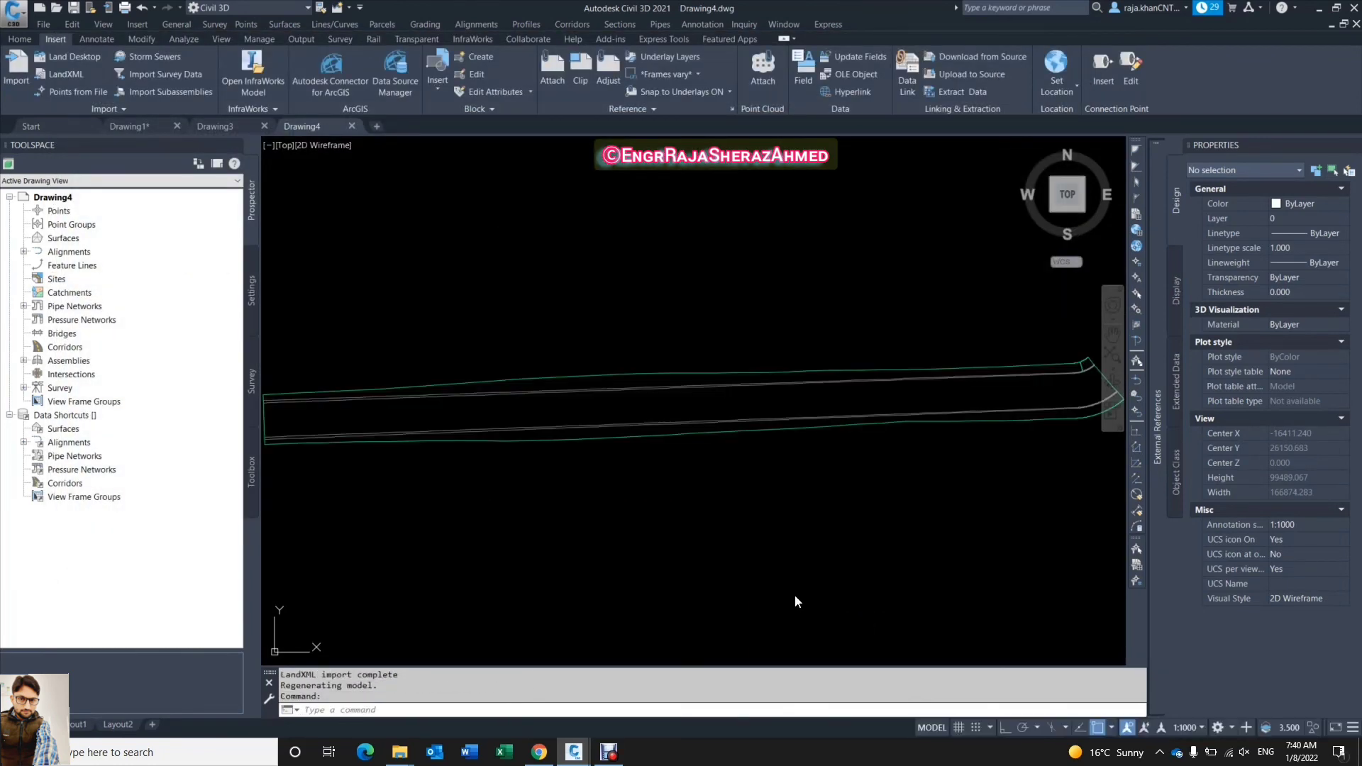
# Orbit the imported excavation surface into a 3D view with the Conceptual visual style and inspect its base and side slopes.
pyautogui.moveTo(754, 491); pyautogui.dragTo(700, 498, button='middle')
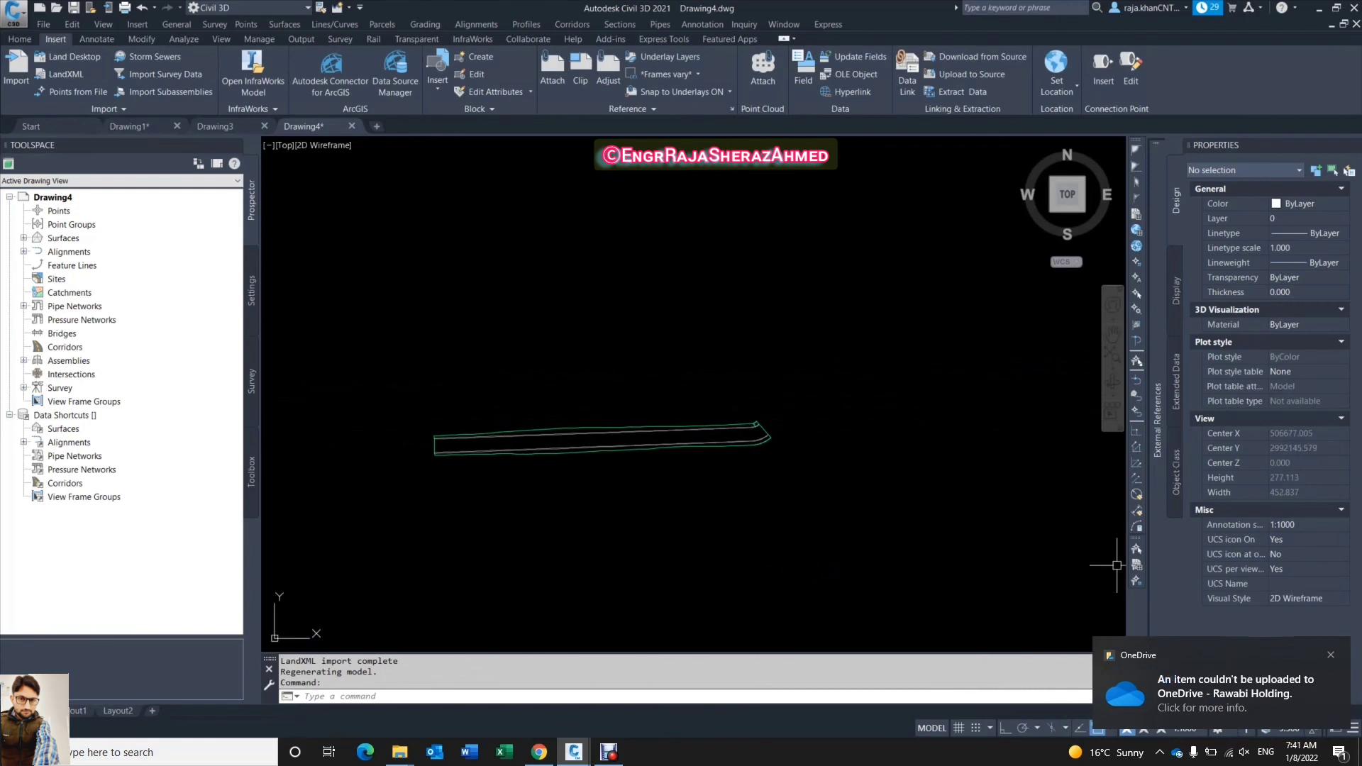
pyautogui.click(1331, 655)
pyautogui.moveTo(747, 530); pyautogui.dragTo(643, 517)
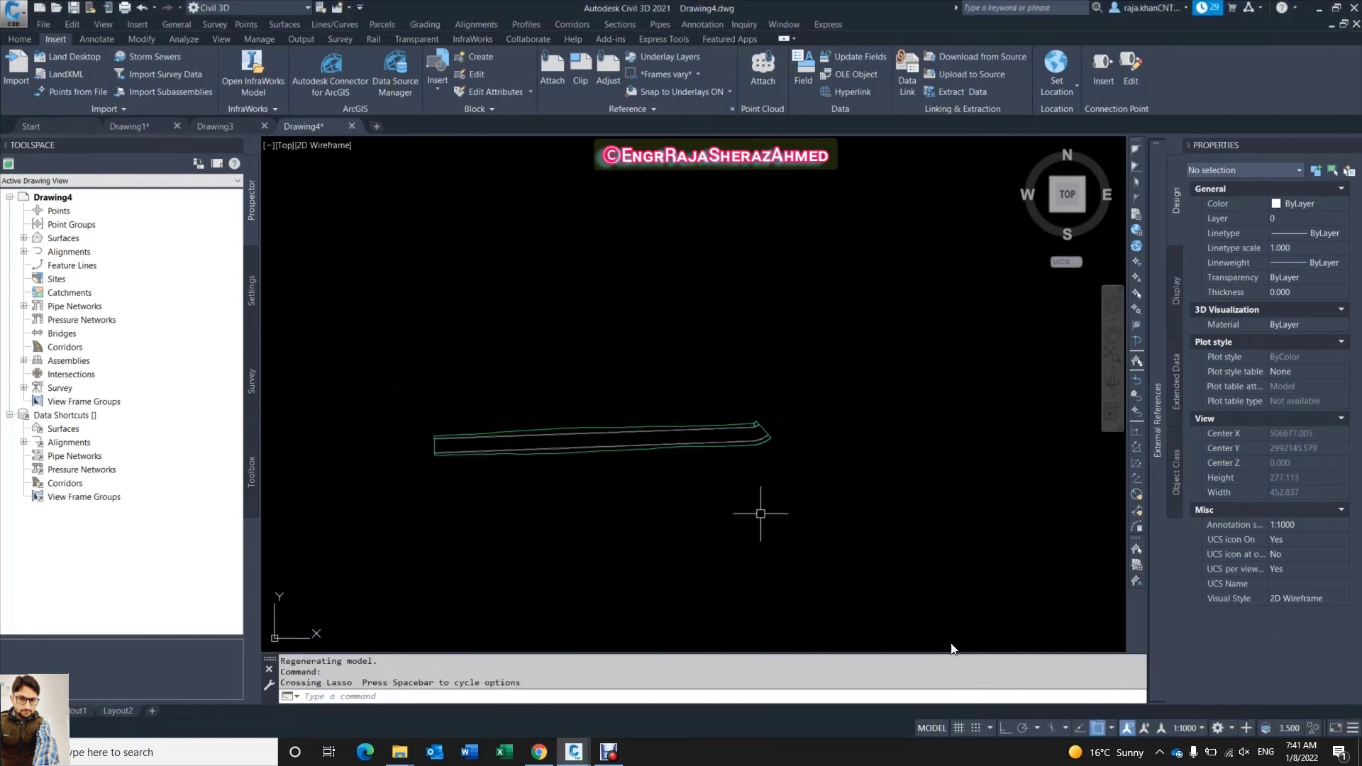
pyautogui.keyDown('shift'); pyautogui.moveTo(760, 515); pyautogui.dragTo(745, 524, button='middle'); pyautogui.keyUp('shift')
pyautogui.moveTo(887, 642)
pyautogui.keyDown('shift'); pyautogui.mouseDown(button='middle')
pyautogui.moveTo(760, 599)
pyautogui.moveTo(739, 469)
pyautogui.moveTo(668, 410)
pyautogui.moveTo(648, 420)
pyautogui.mouseUp(button='middle'); pyautogui.keyUp('shift')
pyautogui.scroll(12, 679, 454)
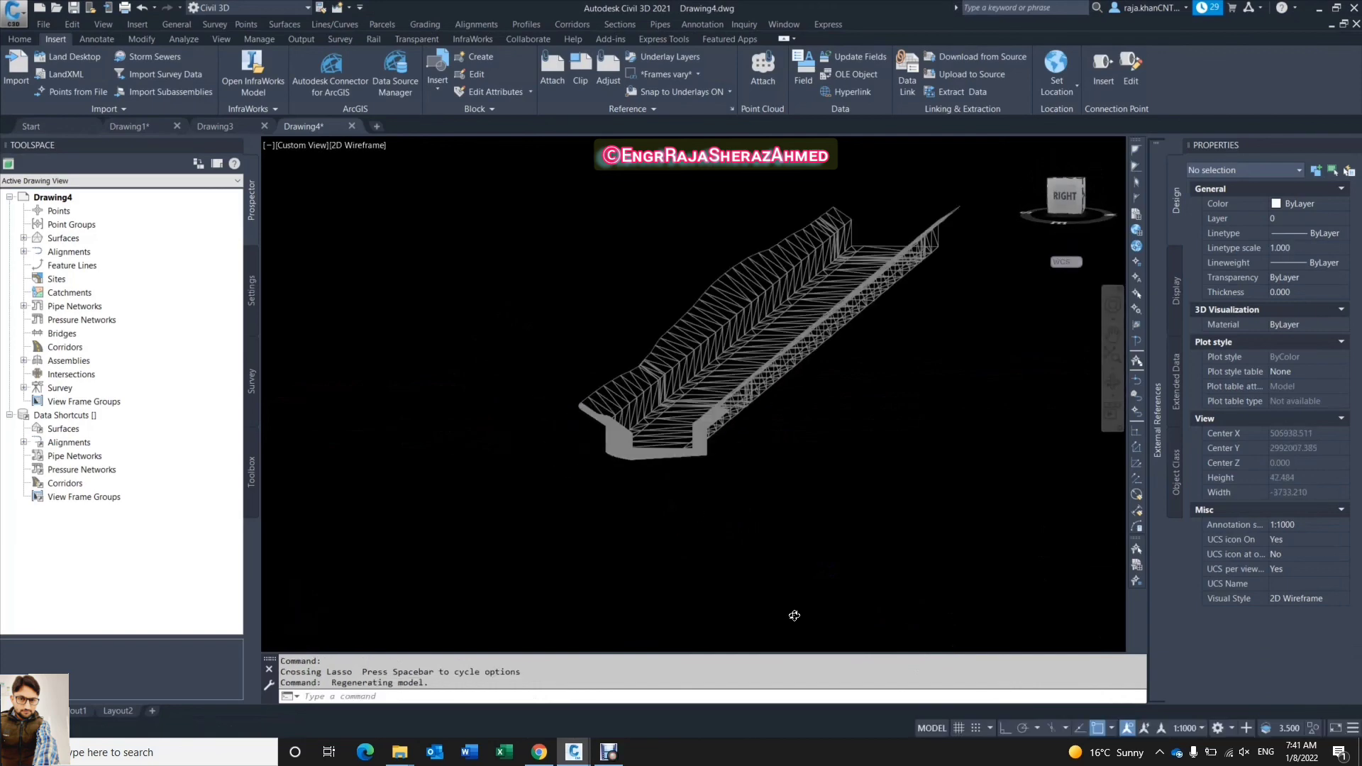
pyautogui.keyDown('shift'); pyautogui.moveTo(898, 555); pyautogui.dragTo(783, 611, button='middle'); pyautogui.keyUp('shift')
pyautogui.click(351, 148)
pyautogui.click(441, 190)
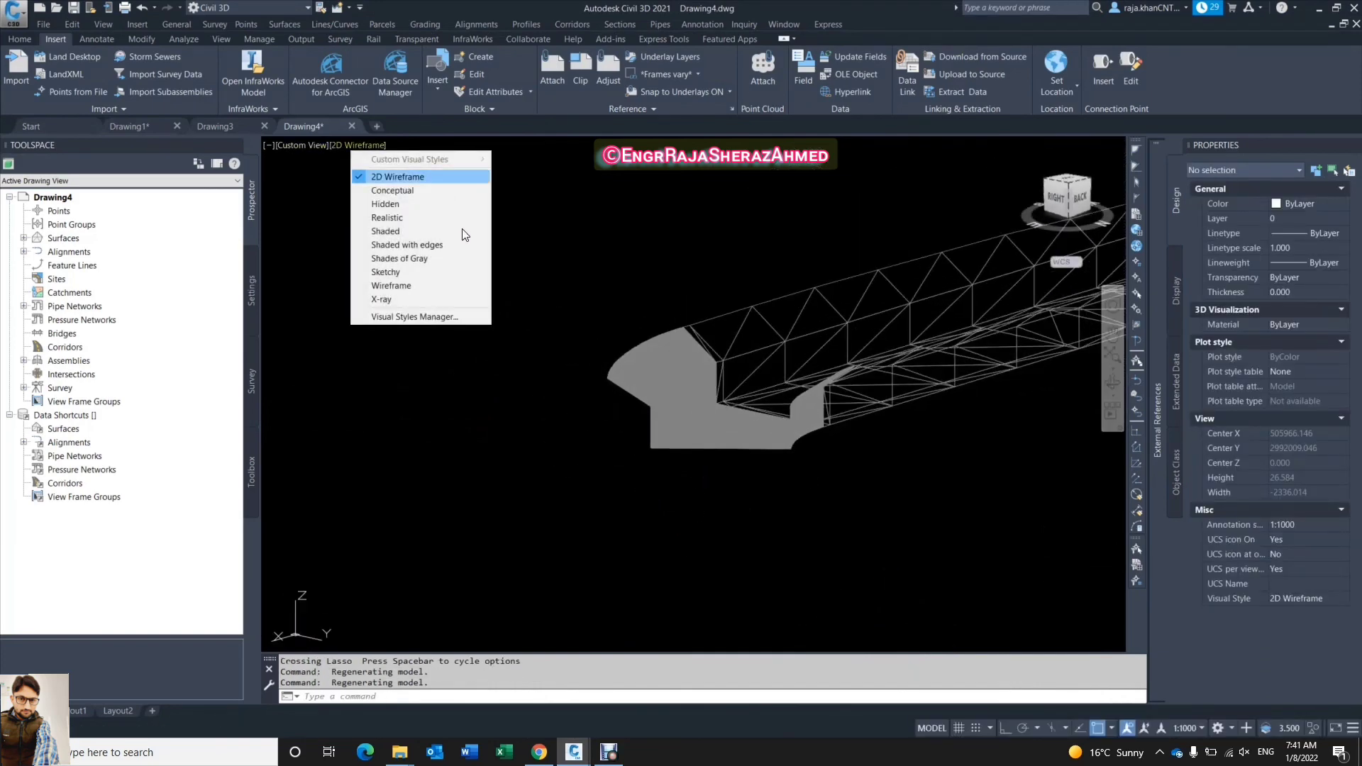
pyautogui.scroll(3, 785, 419)
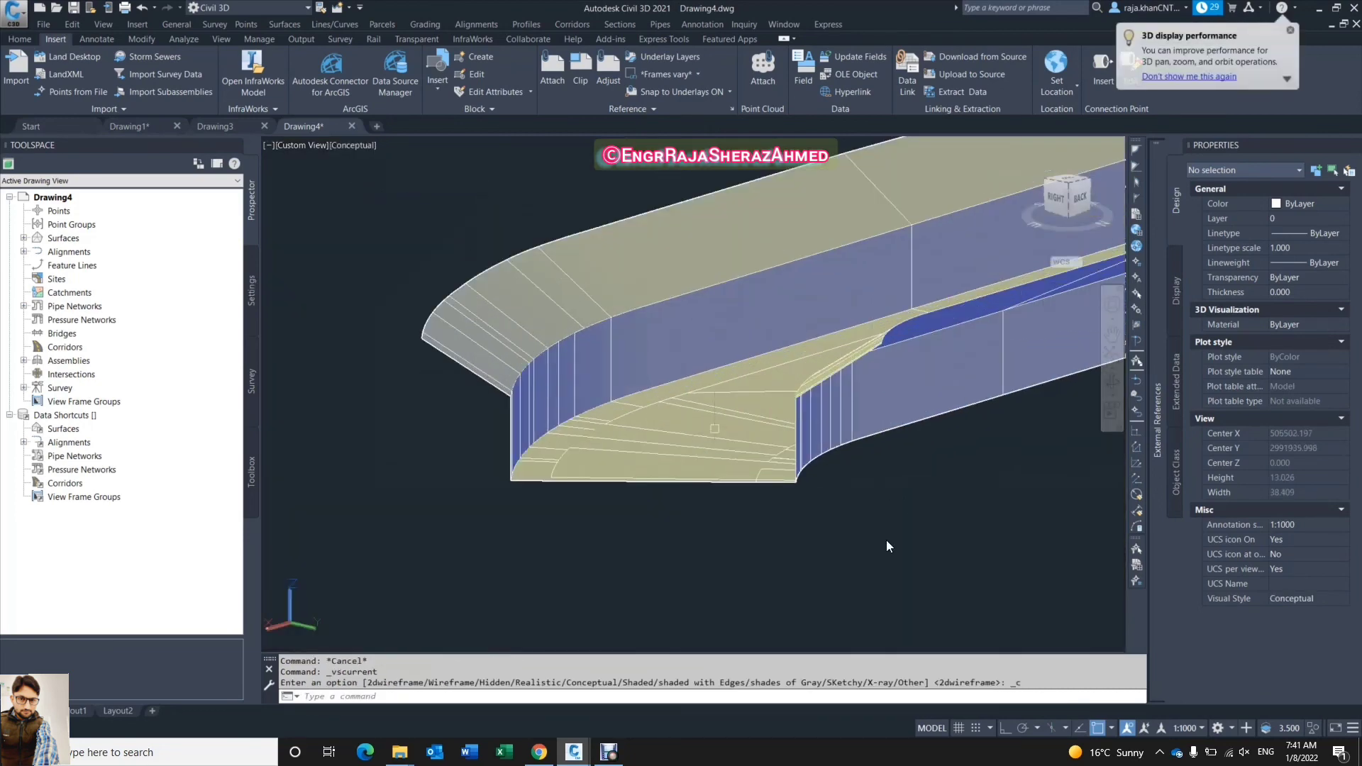
pyautogui.scroll(-2, 709, 440)
pyautogui.keyDown('shift'); pyautogui.moveTo(871, 633); pyautogui.dragTo(895, 611, button='middle'); pyautogui.keyUp('shift')
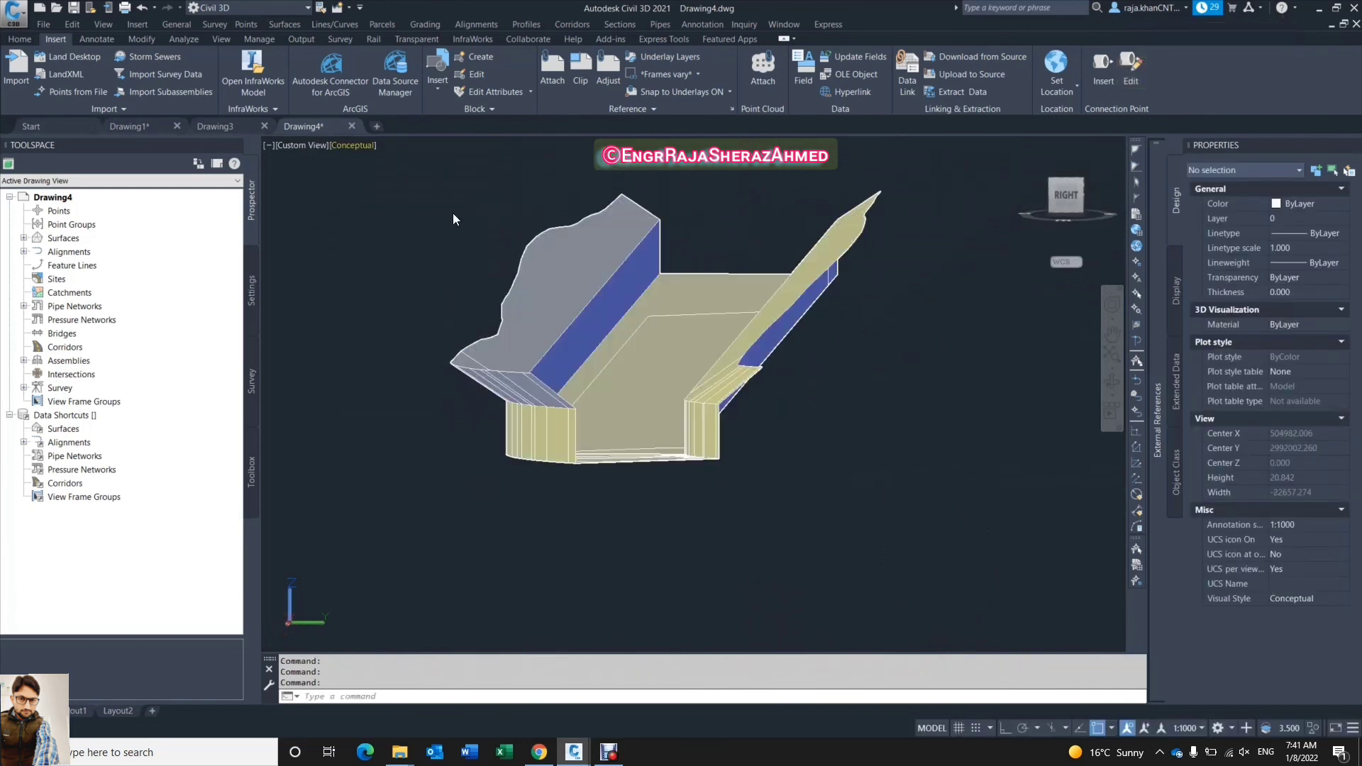
pyautogui.click(617, 532)
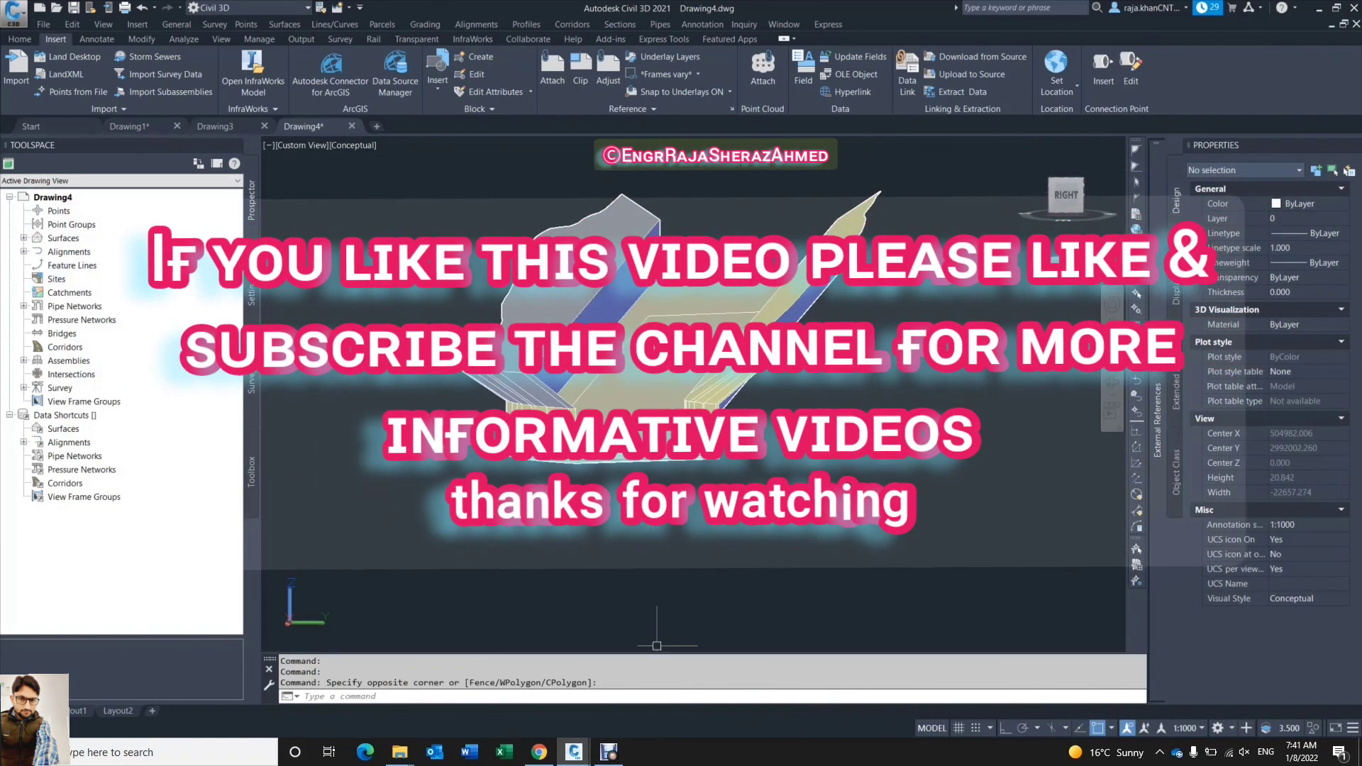
pyautogui.click(609, 752)
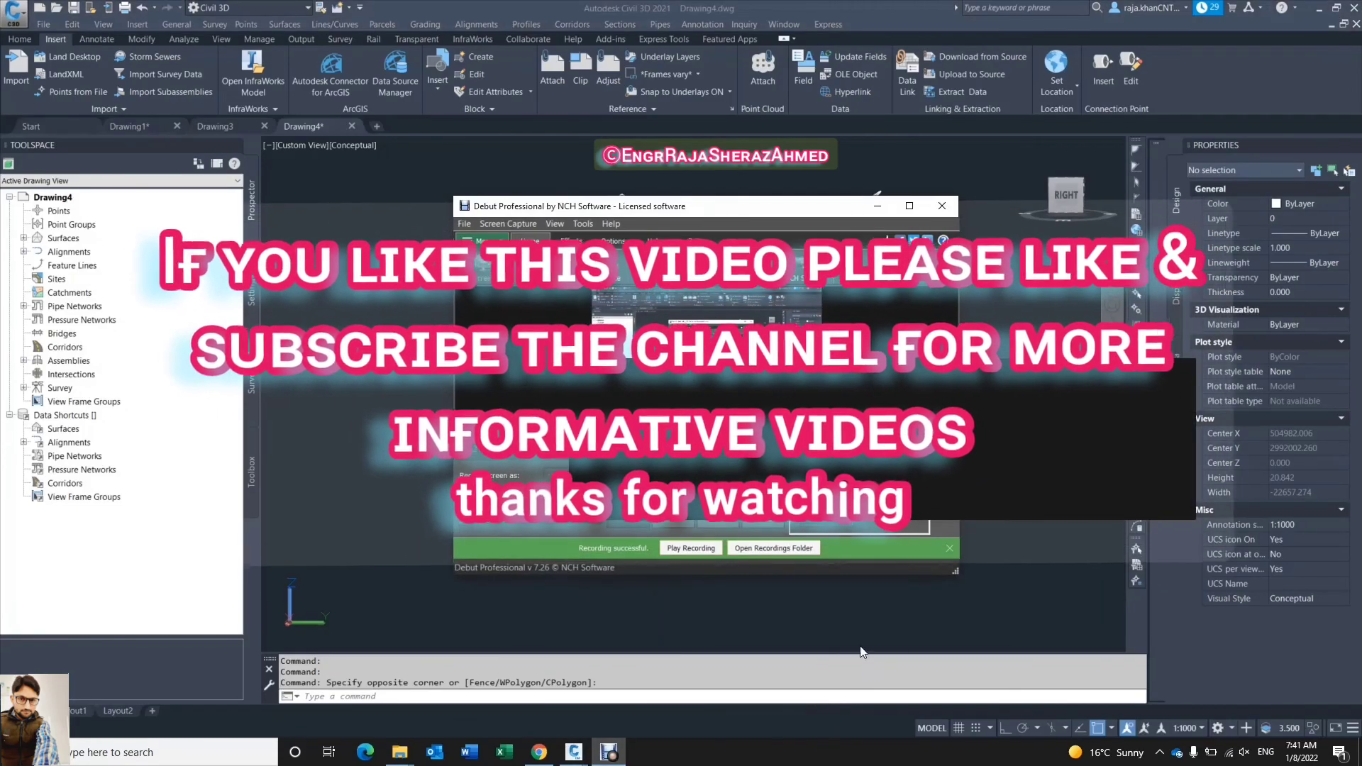